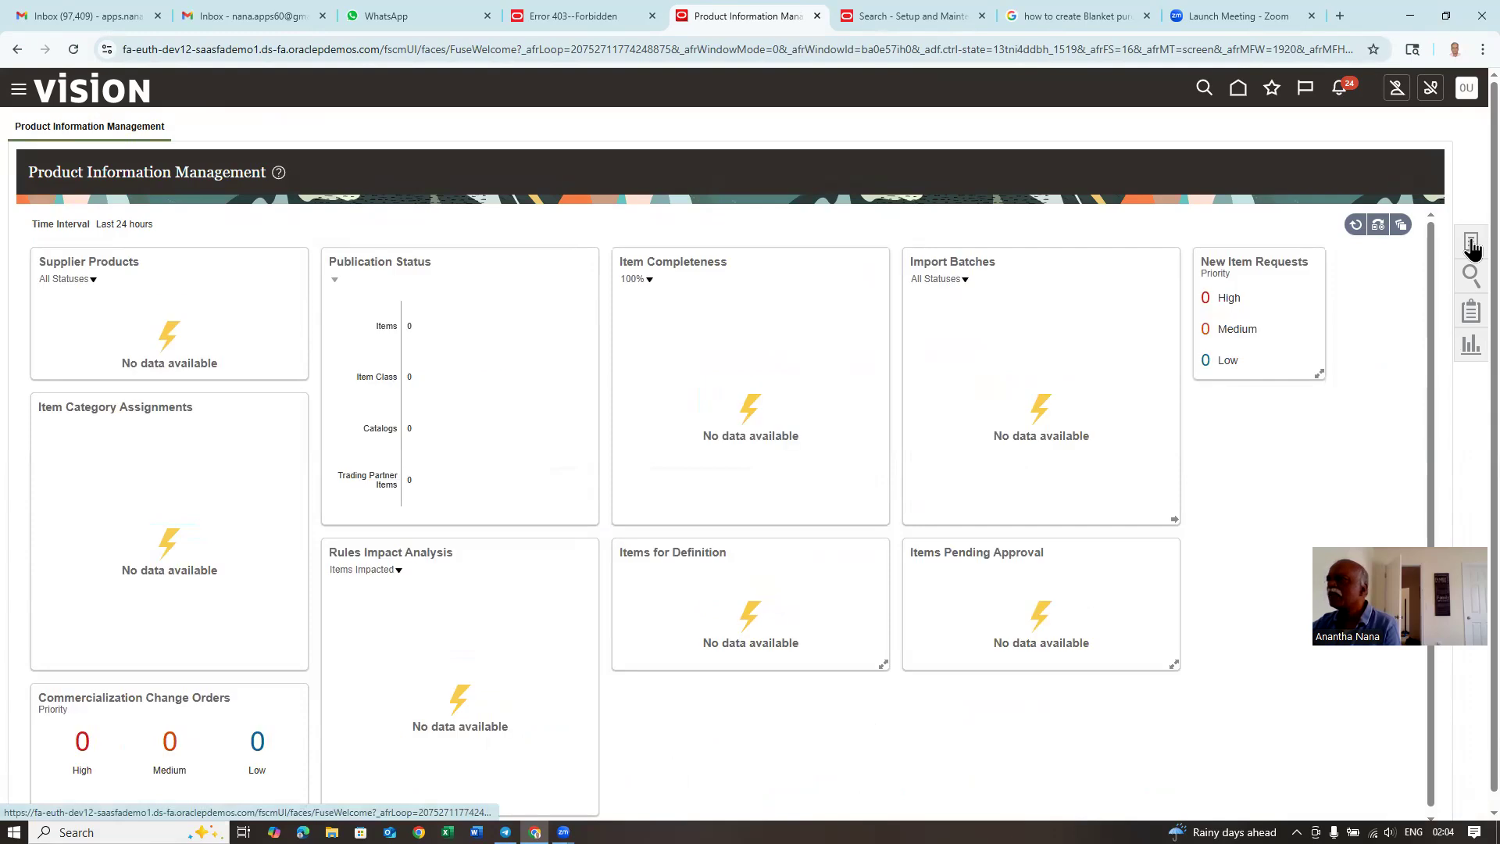
Start creating one new item in organization 000 Operations, keeping the 50k item class and the FG - Design Items template.
left_click(1471, 247)
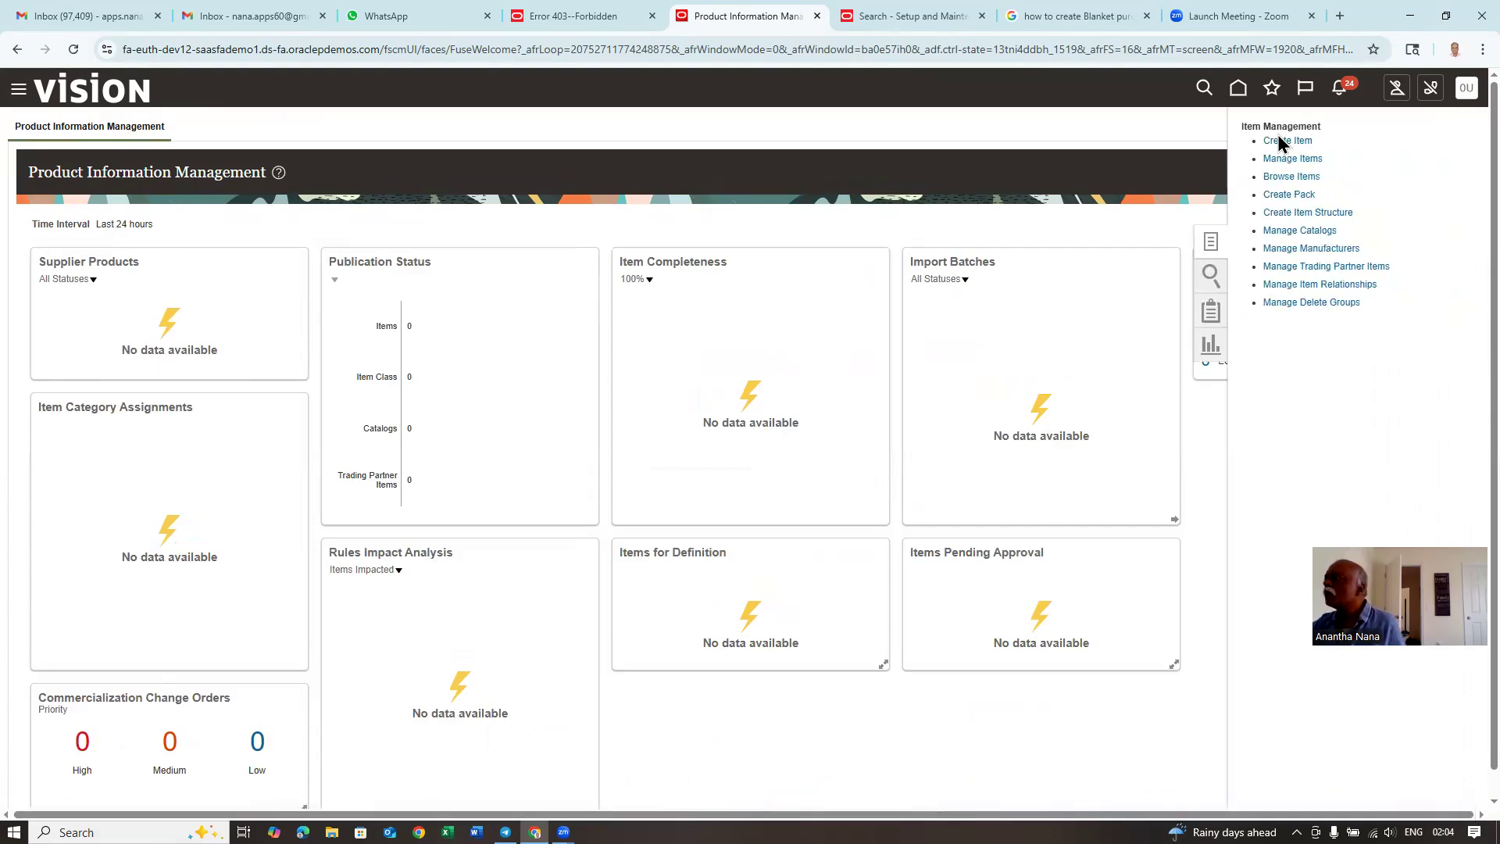
left_click(1278, 142)
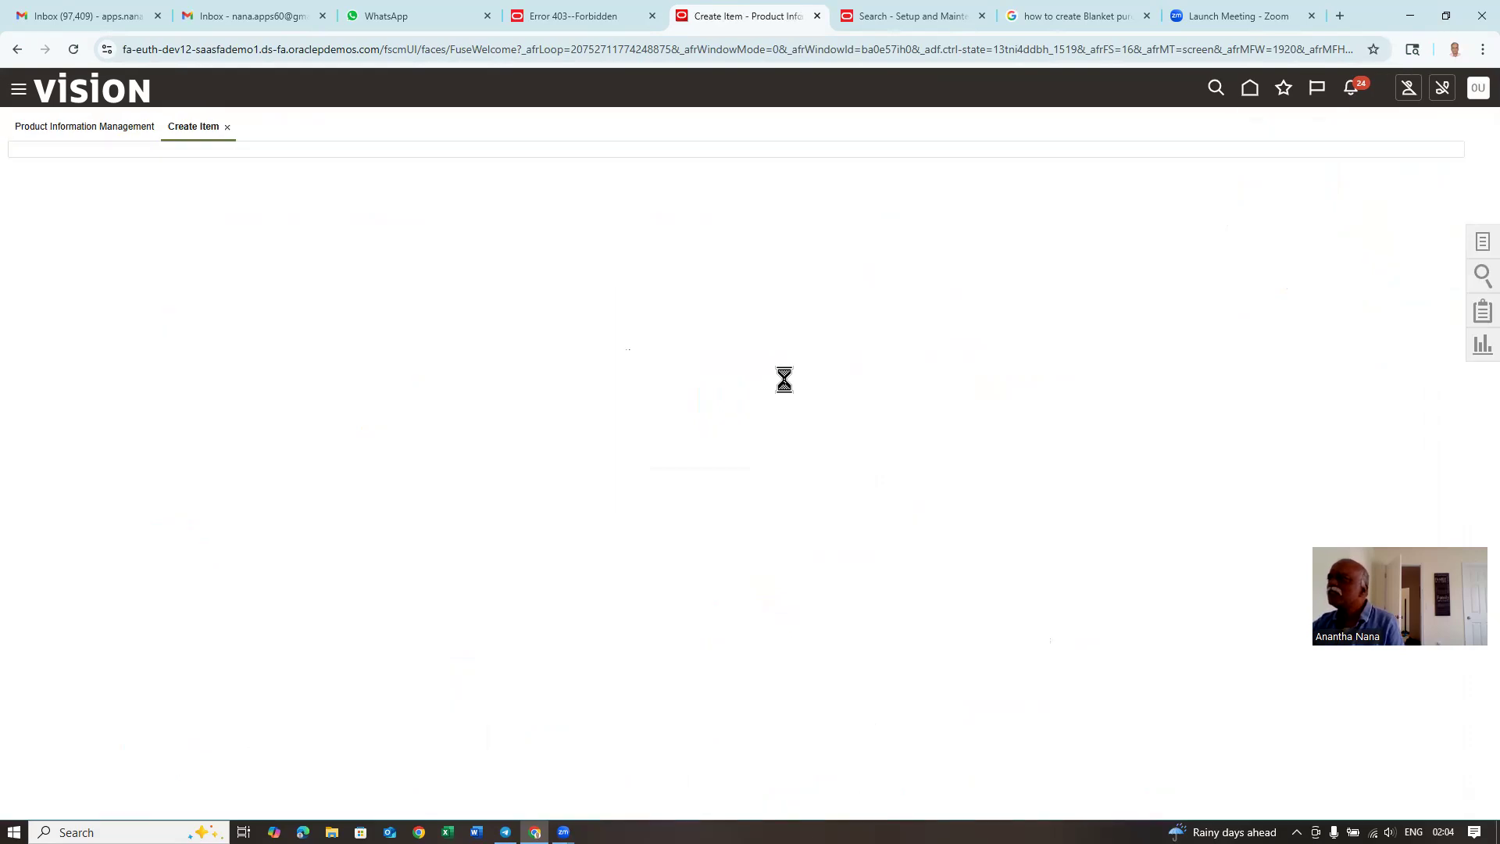
type("000")
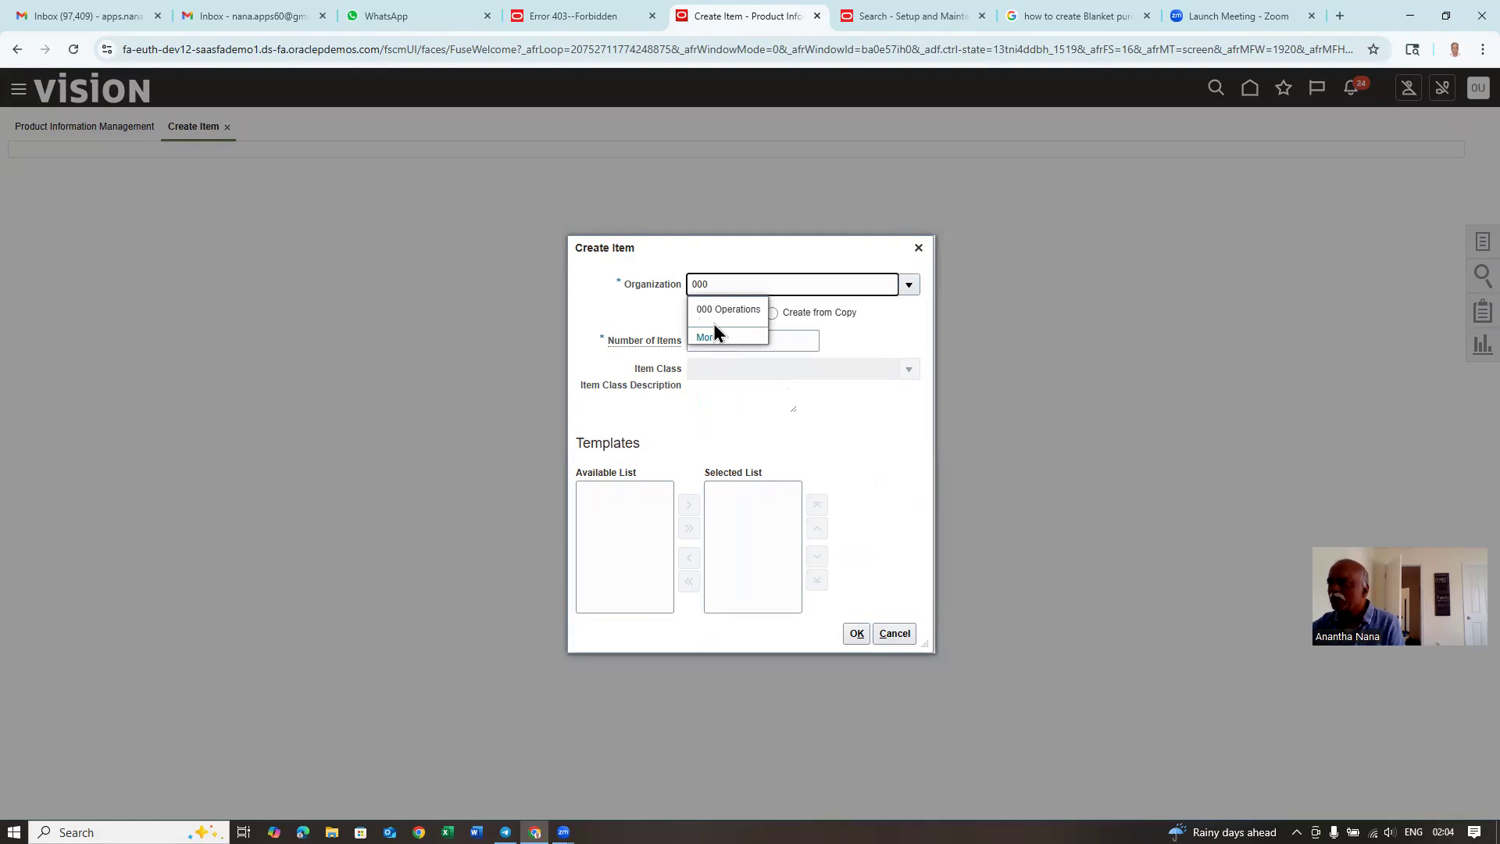
left_click(721, 311)
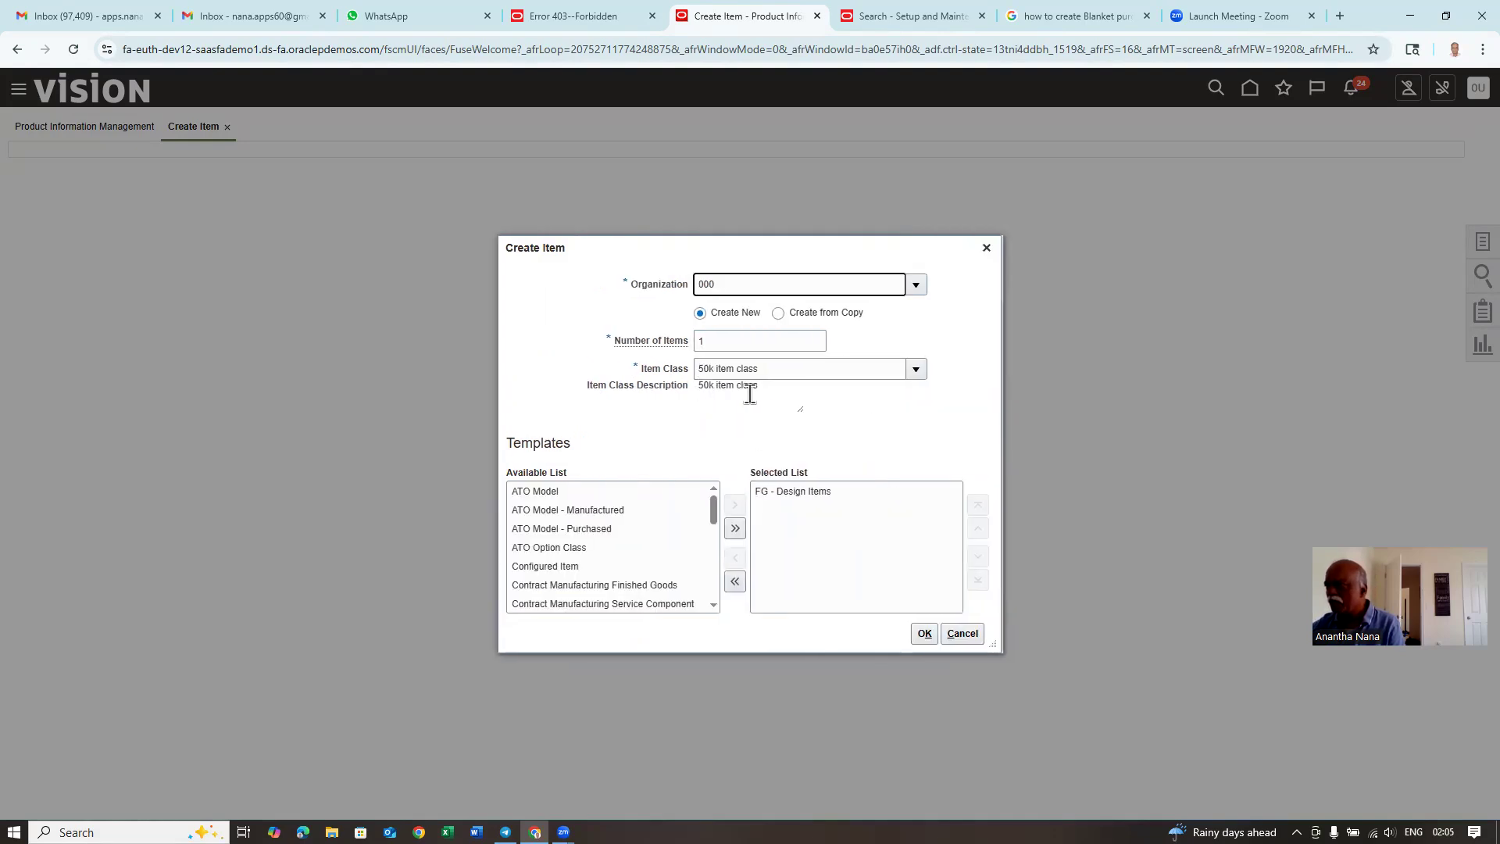
left_click(922, 633)
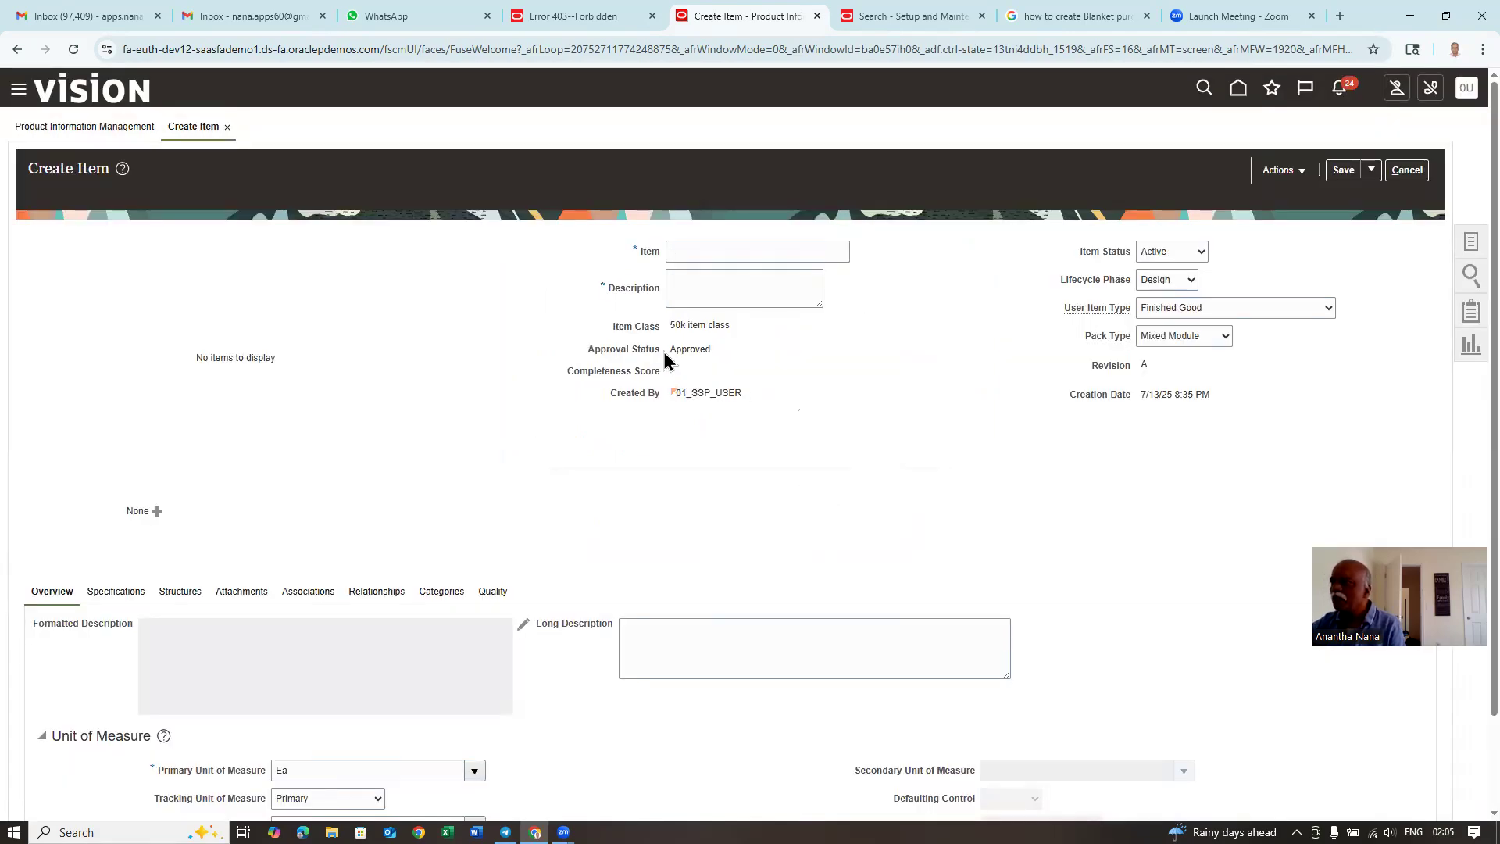
Name the new item 99_laptop and use the same text as its description.
left_click(693, 256)
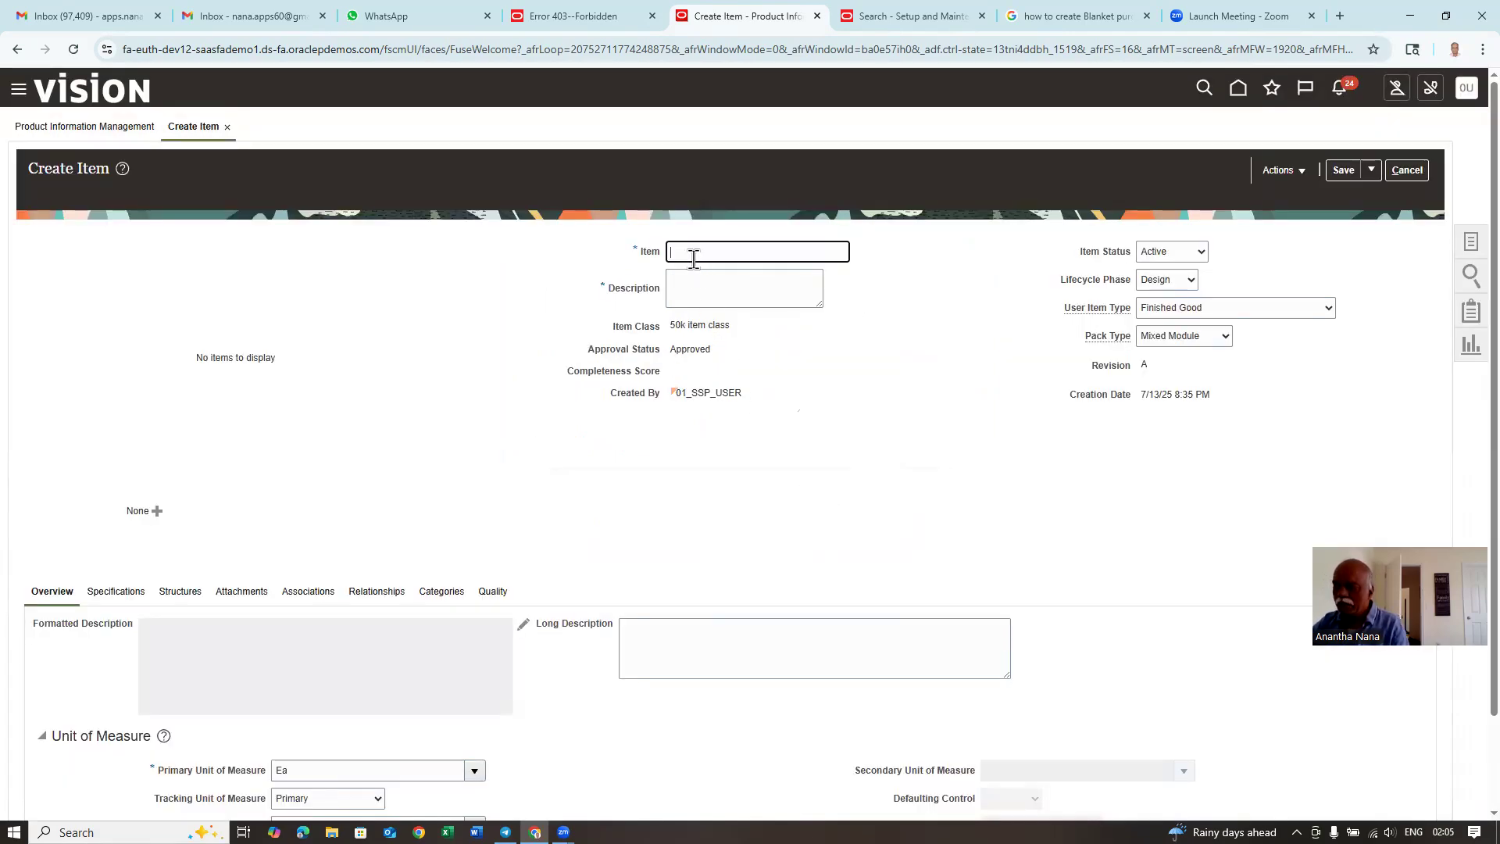
type("99_laptop")
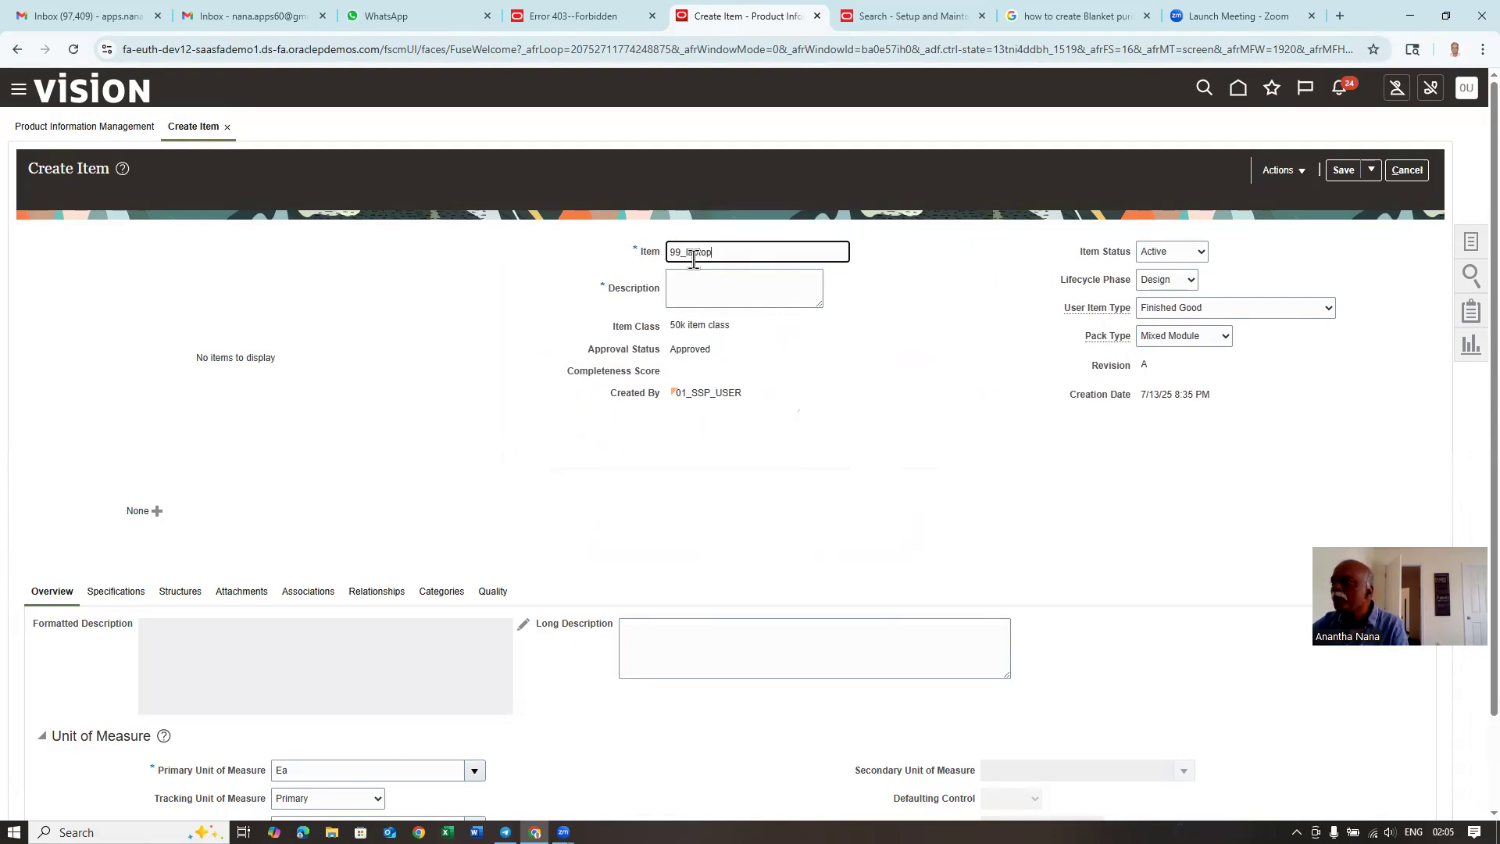
left_click_drag(741, 252, 635, 270)
key("ctrl+c")
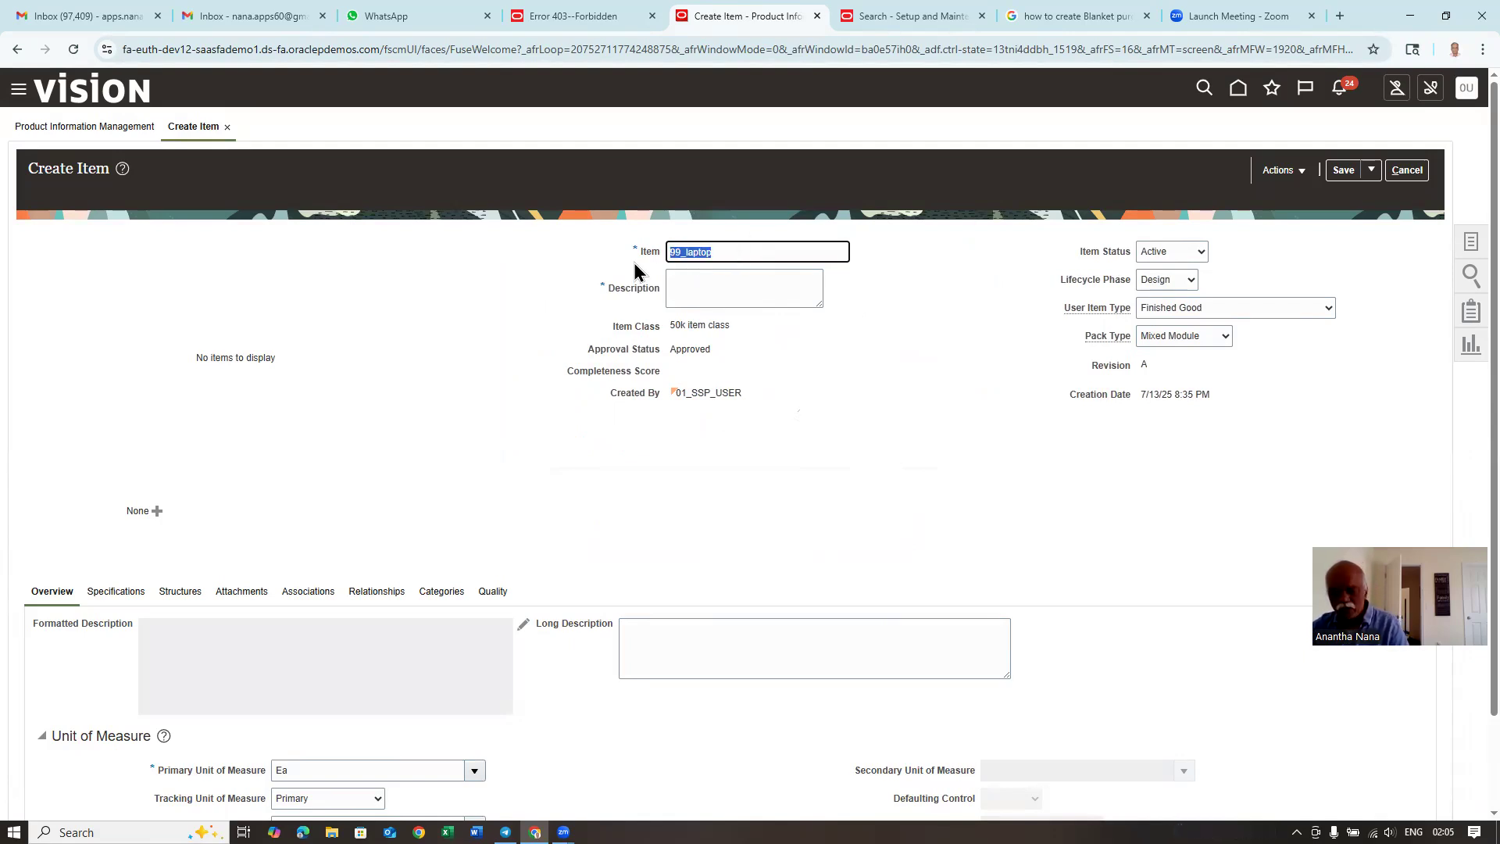
left_click(693, 289)
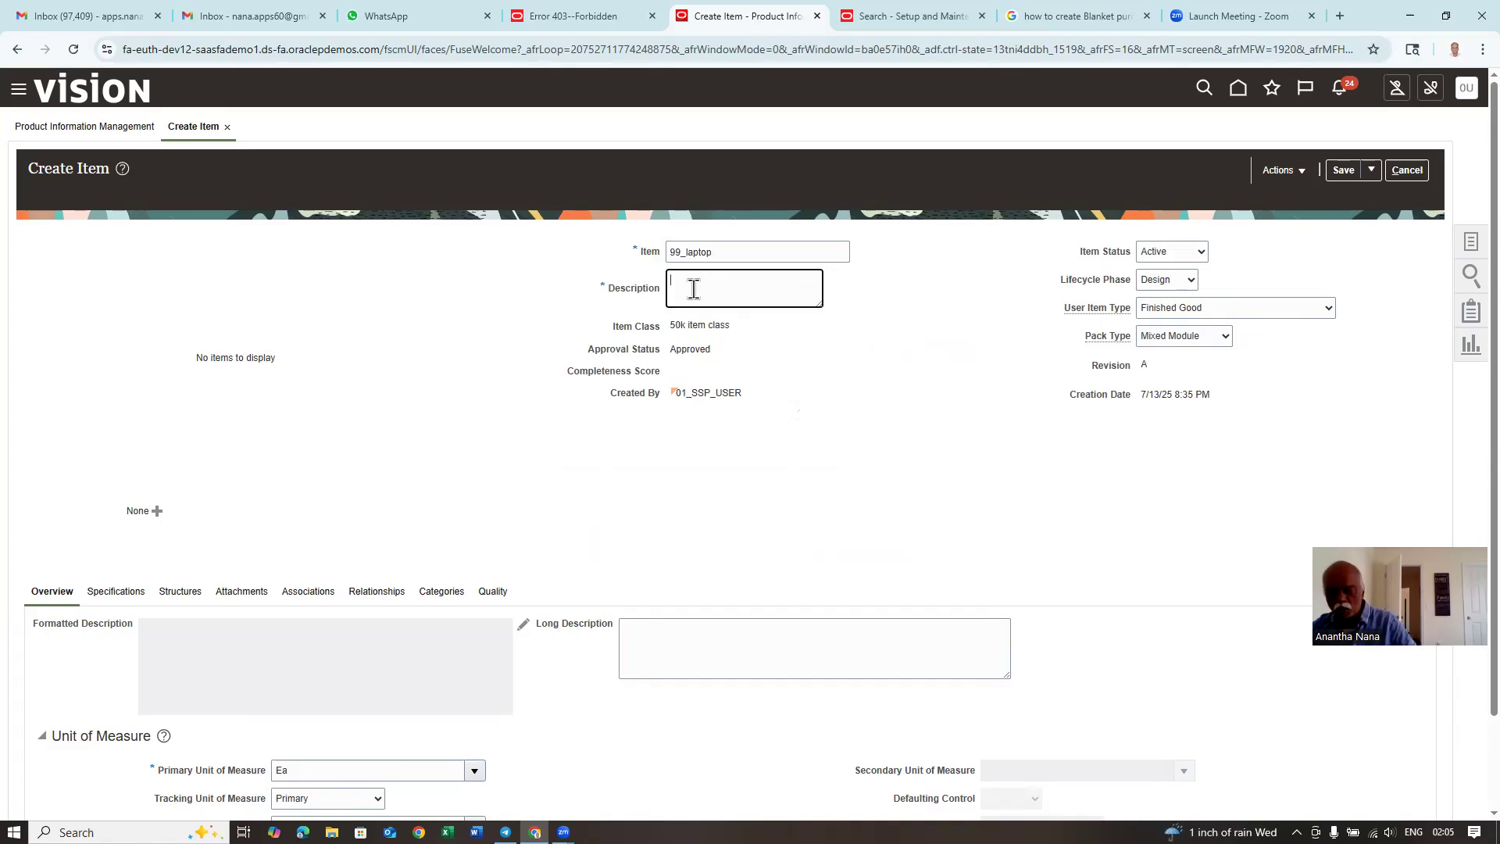
key("ctrl+v")
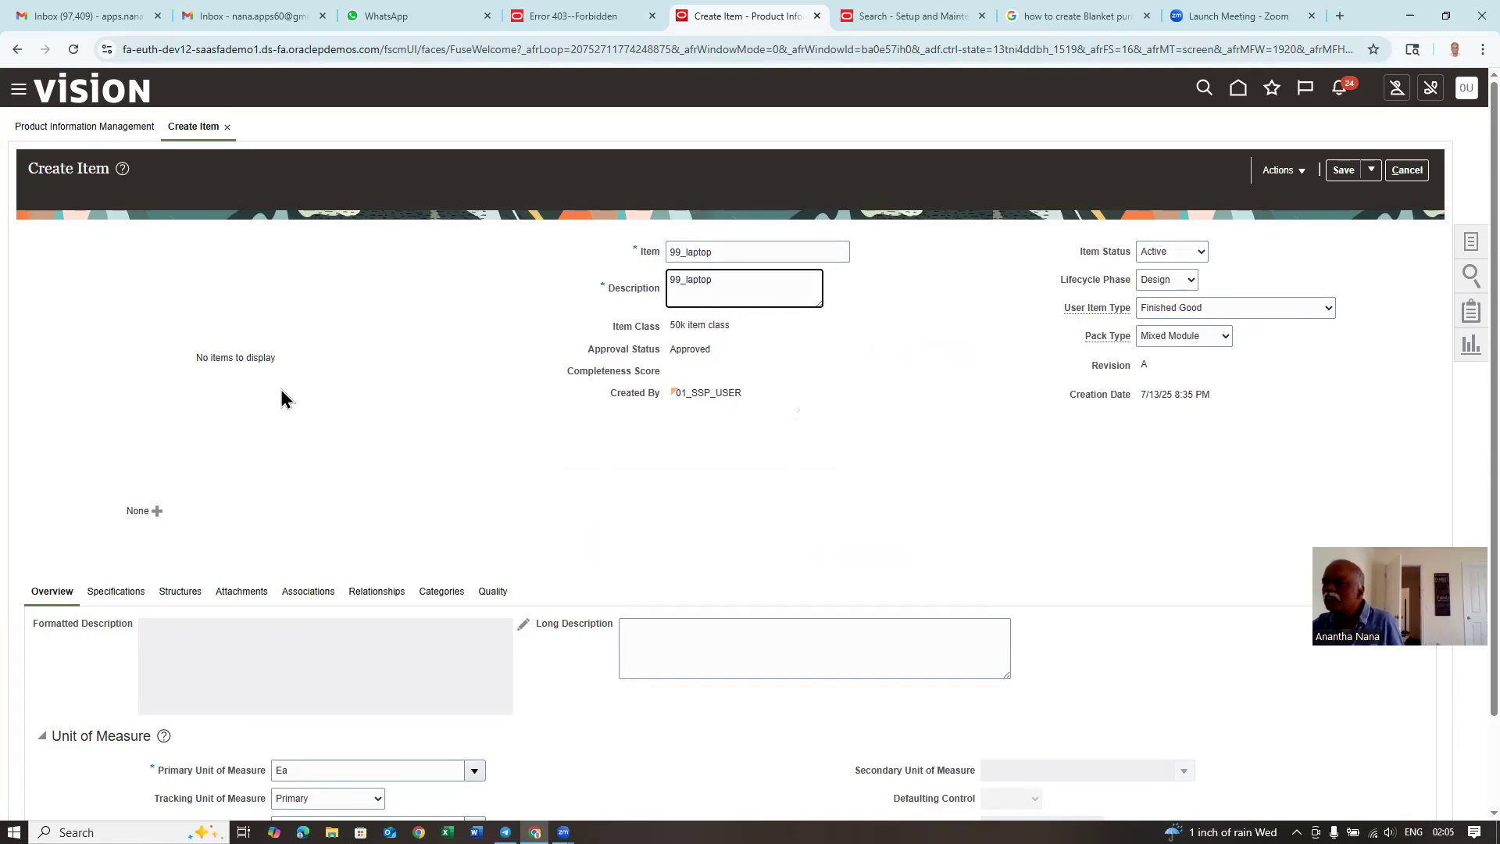
Set the purchase price to 200 in the item's purchasing specifications.
scroll(305, 680, "down", 2)
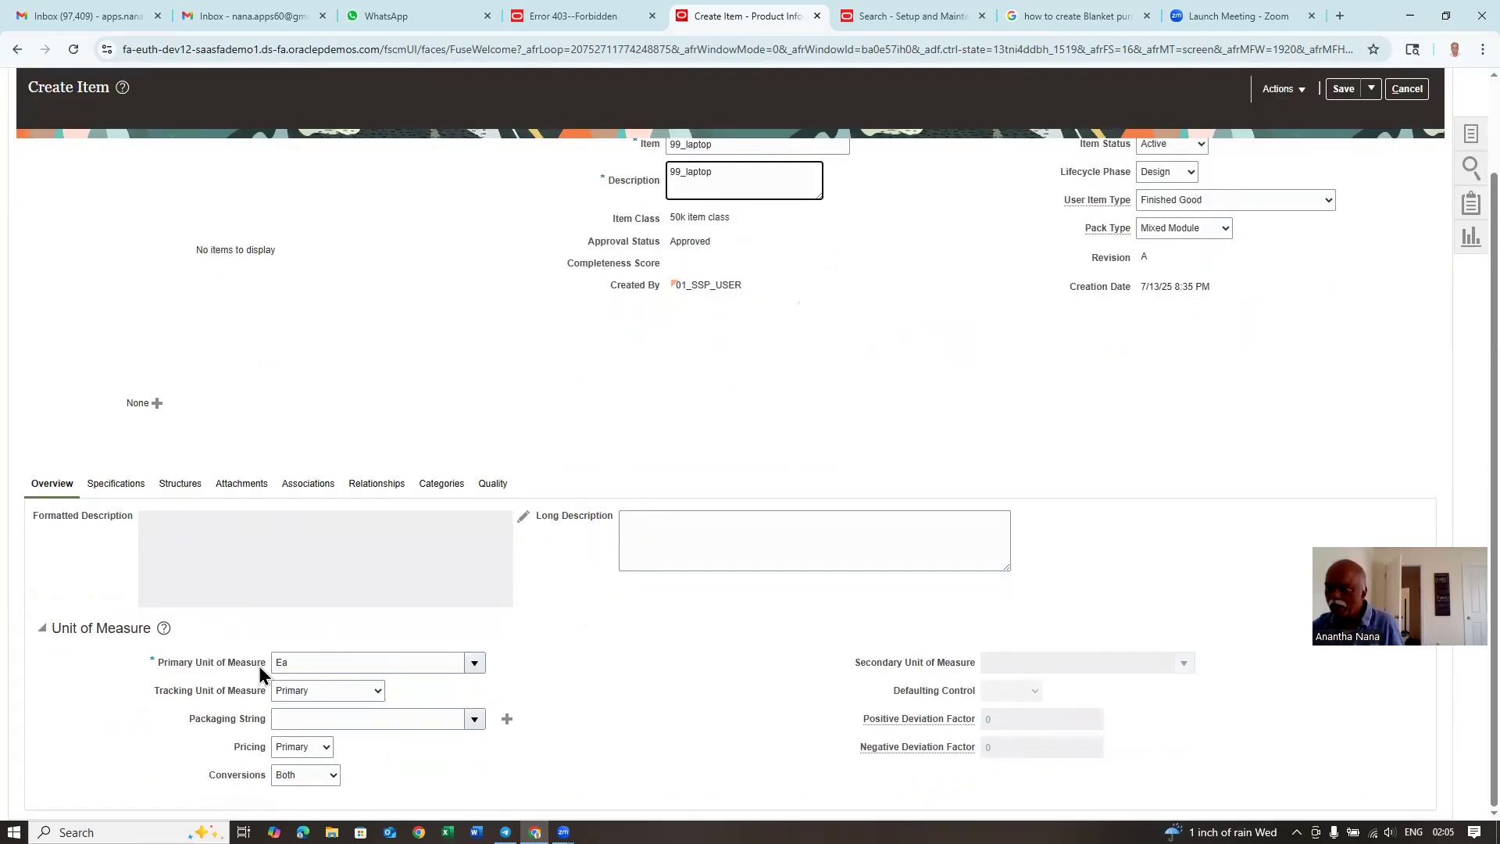
left_click(120, 487)
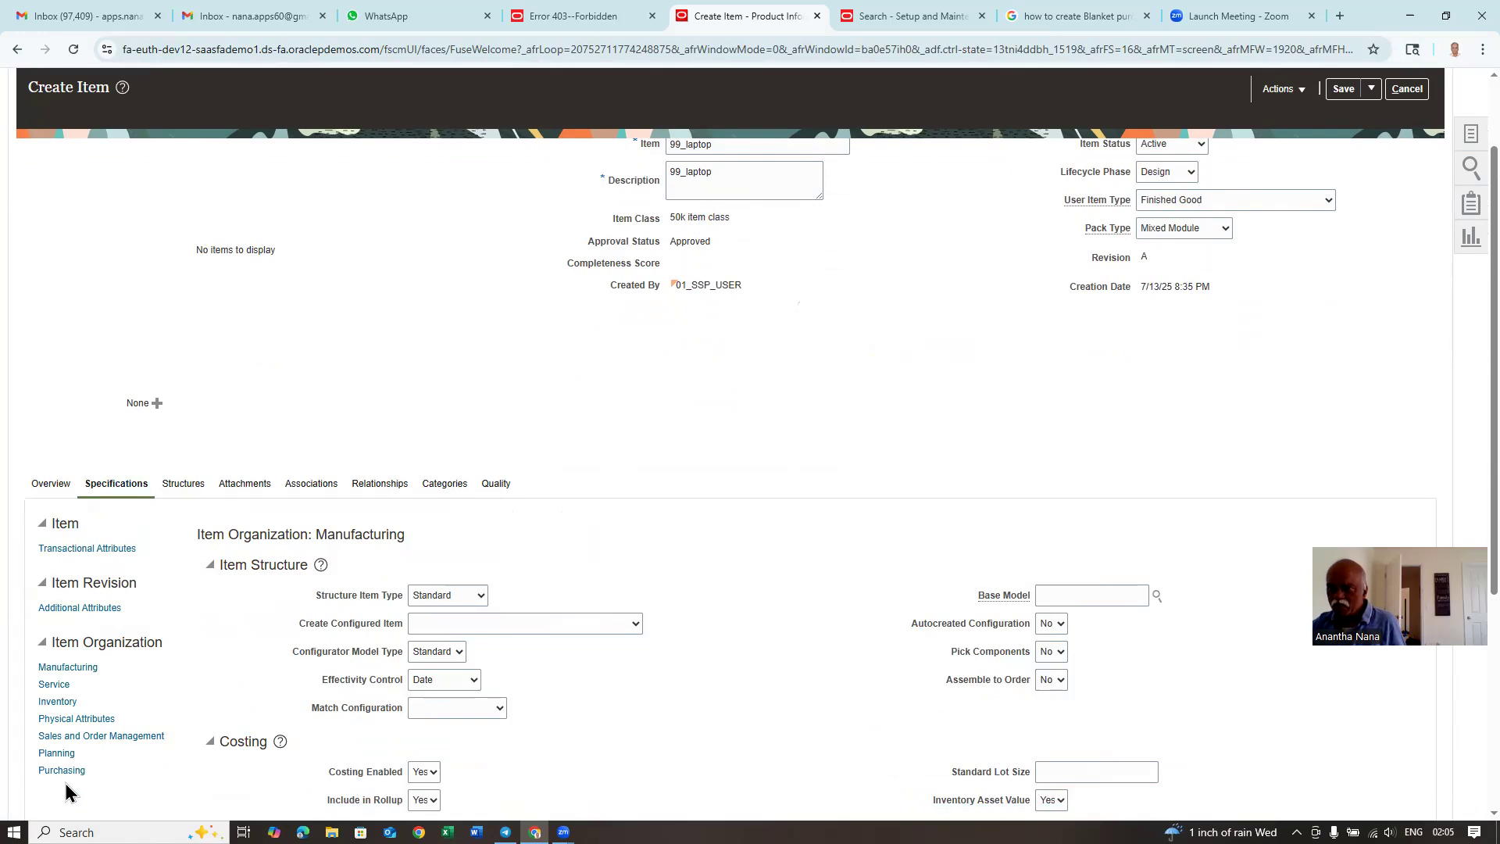
left_click(61, 769)
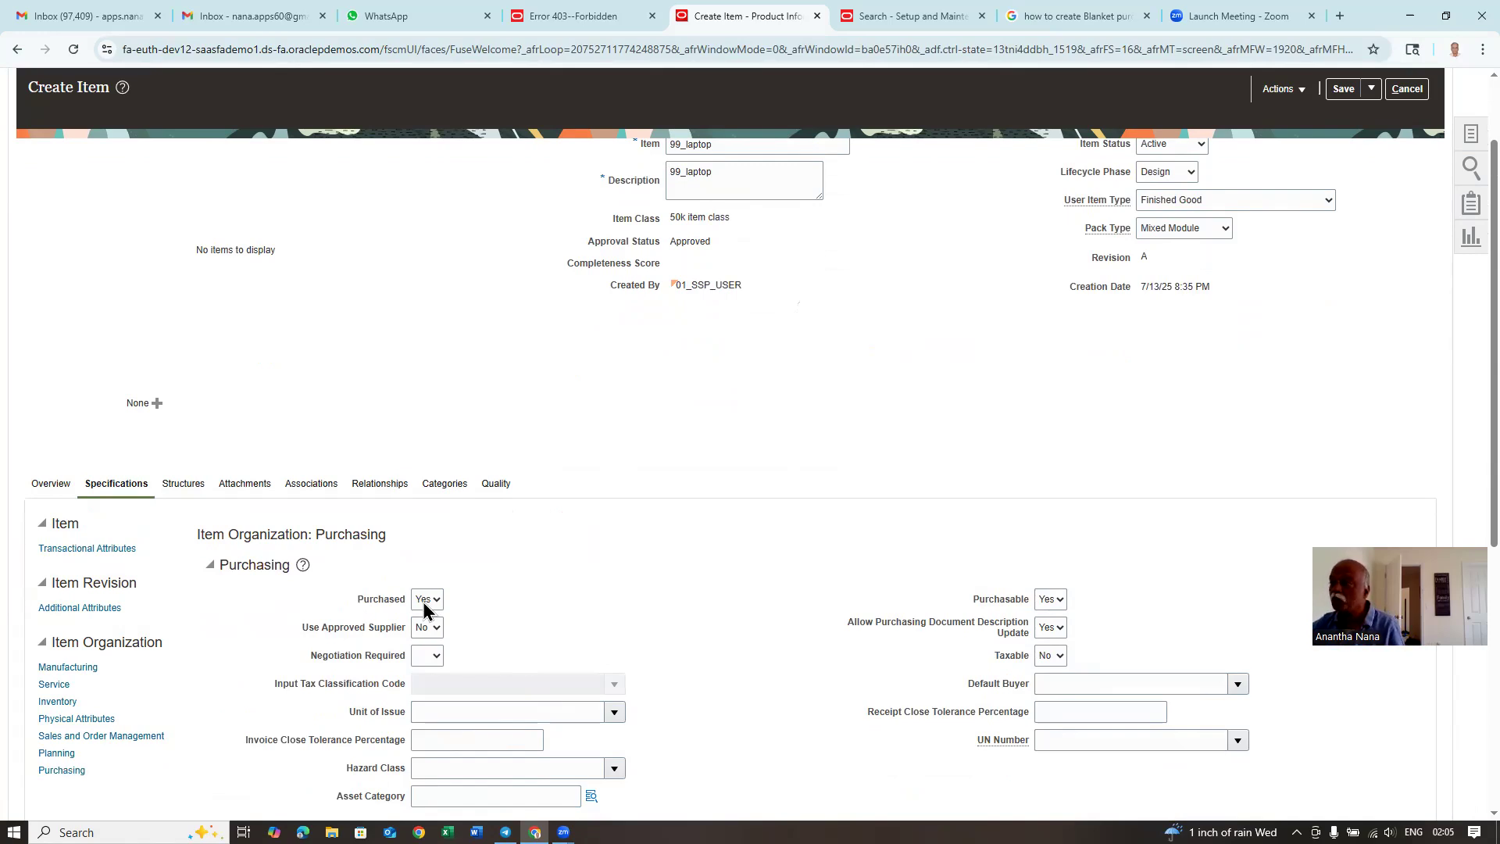
scroll(510, 610, "down", 3)
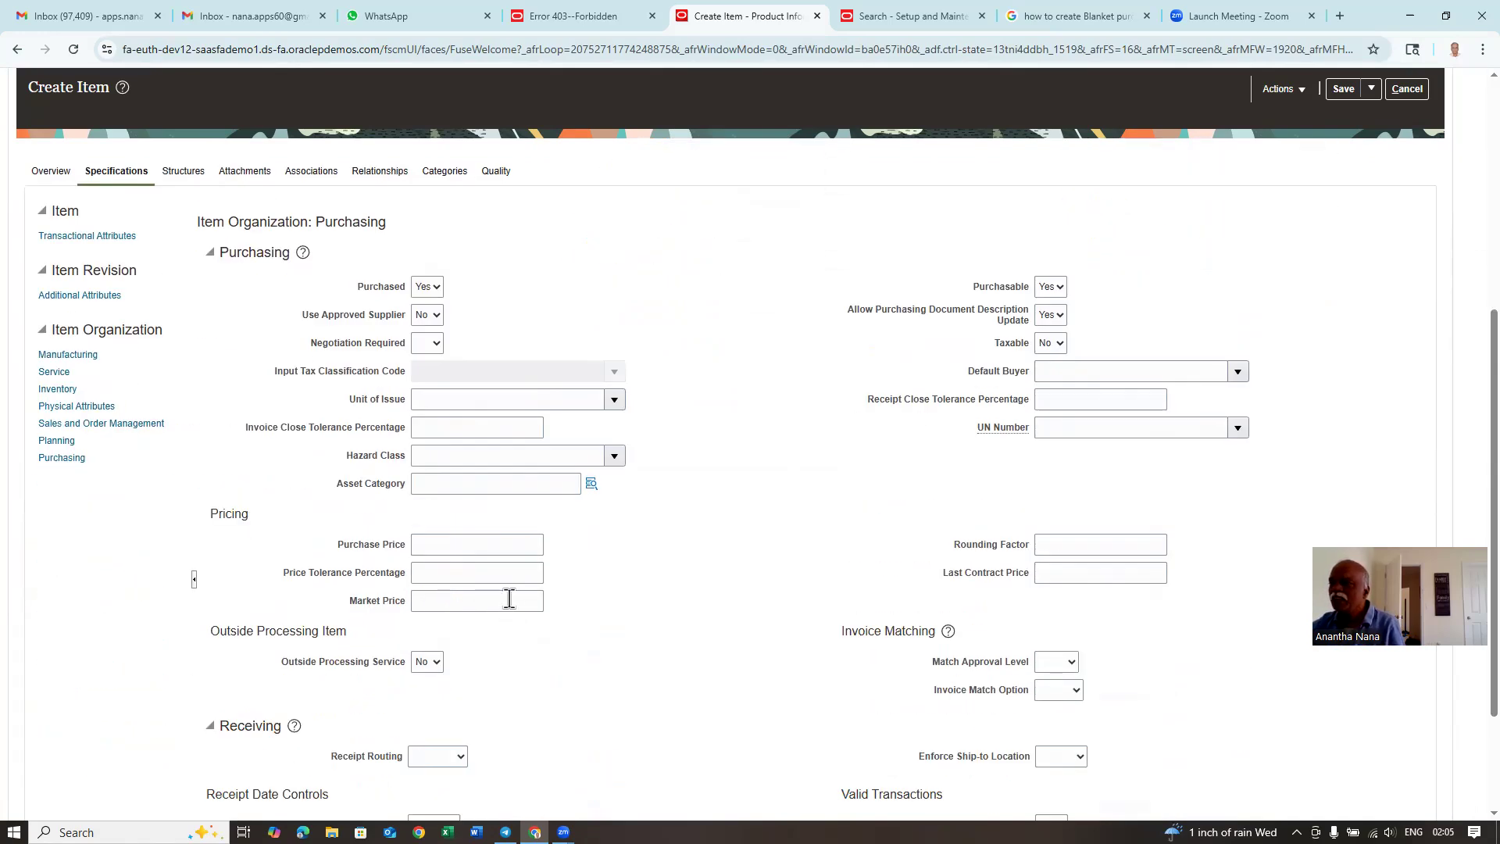
left_click(451, 544)
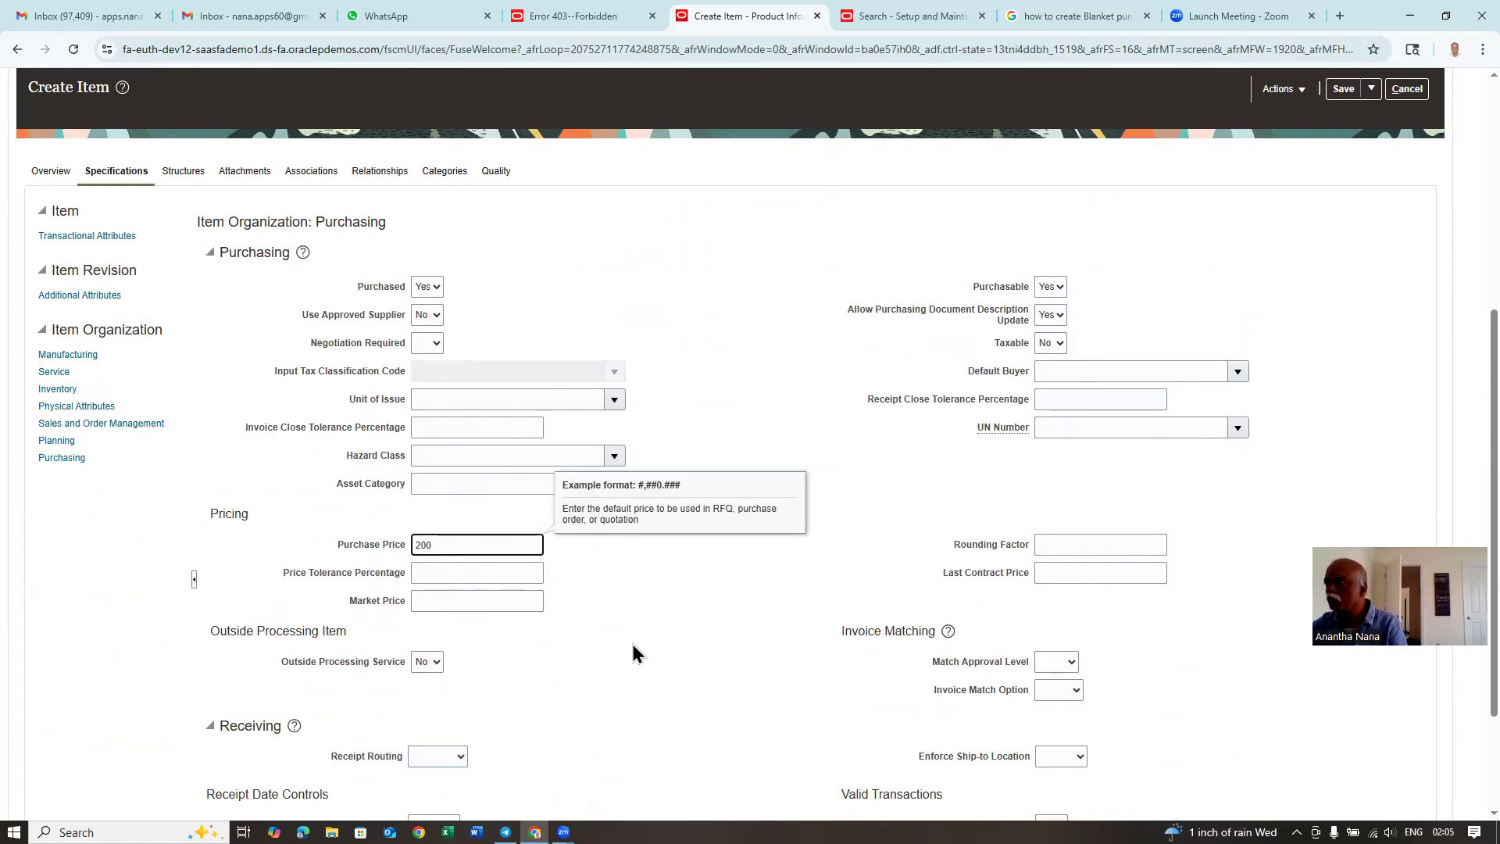
Associate the item with organization 001 Seattle without adding a template, and save and close the item.
scroll(630, 640, "up", 5)
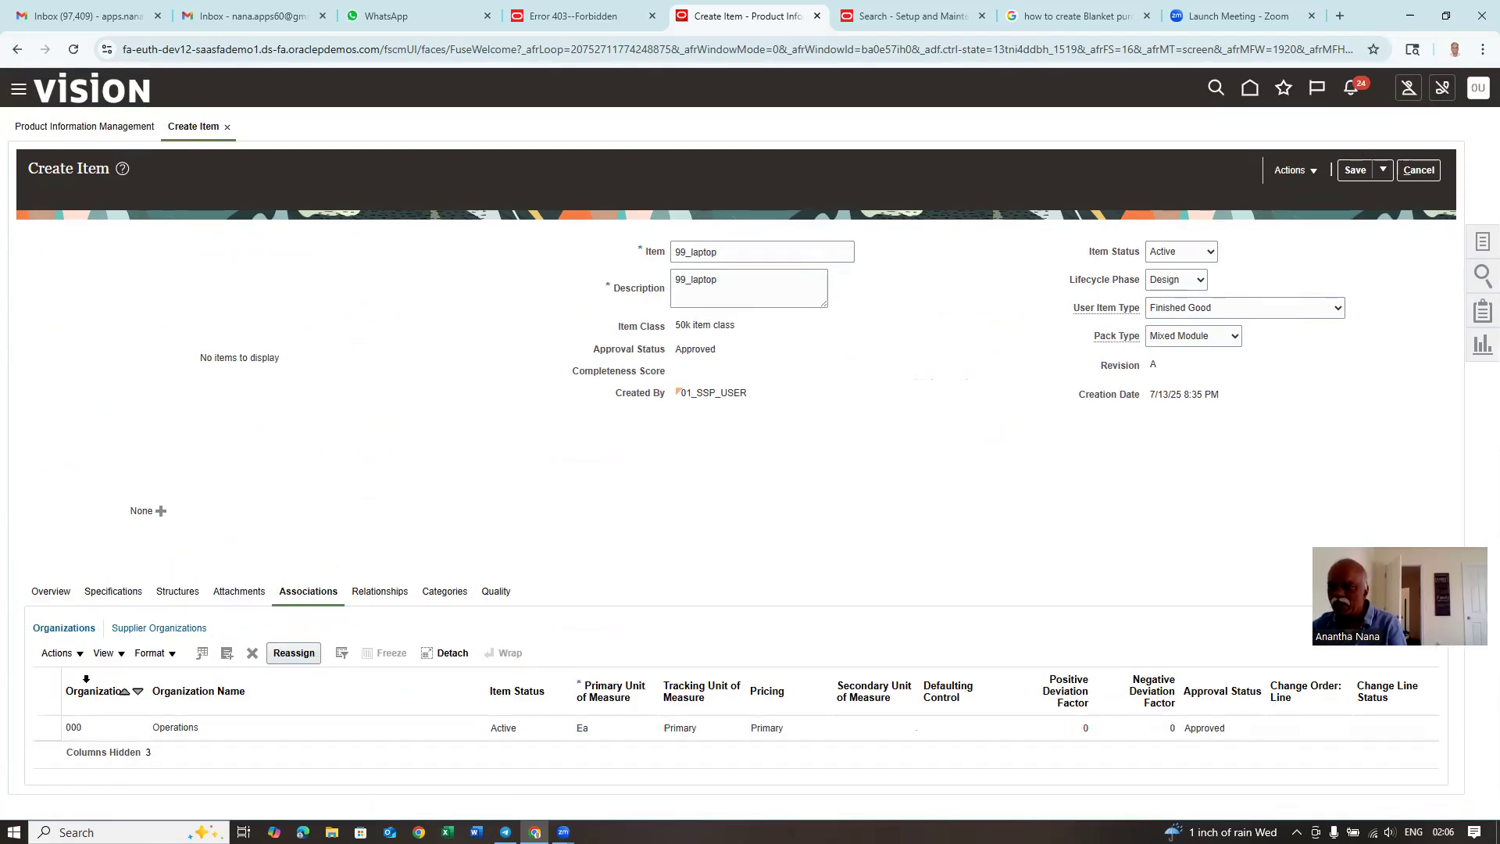
left_click(58, 656)
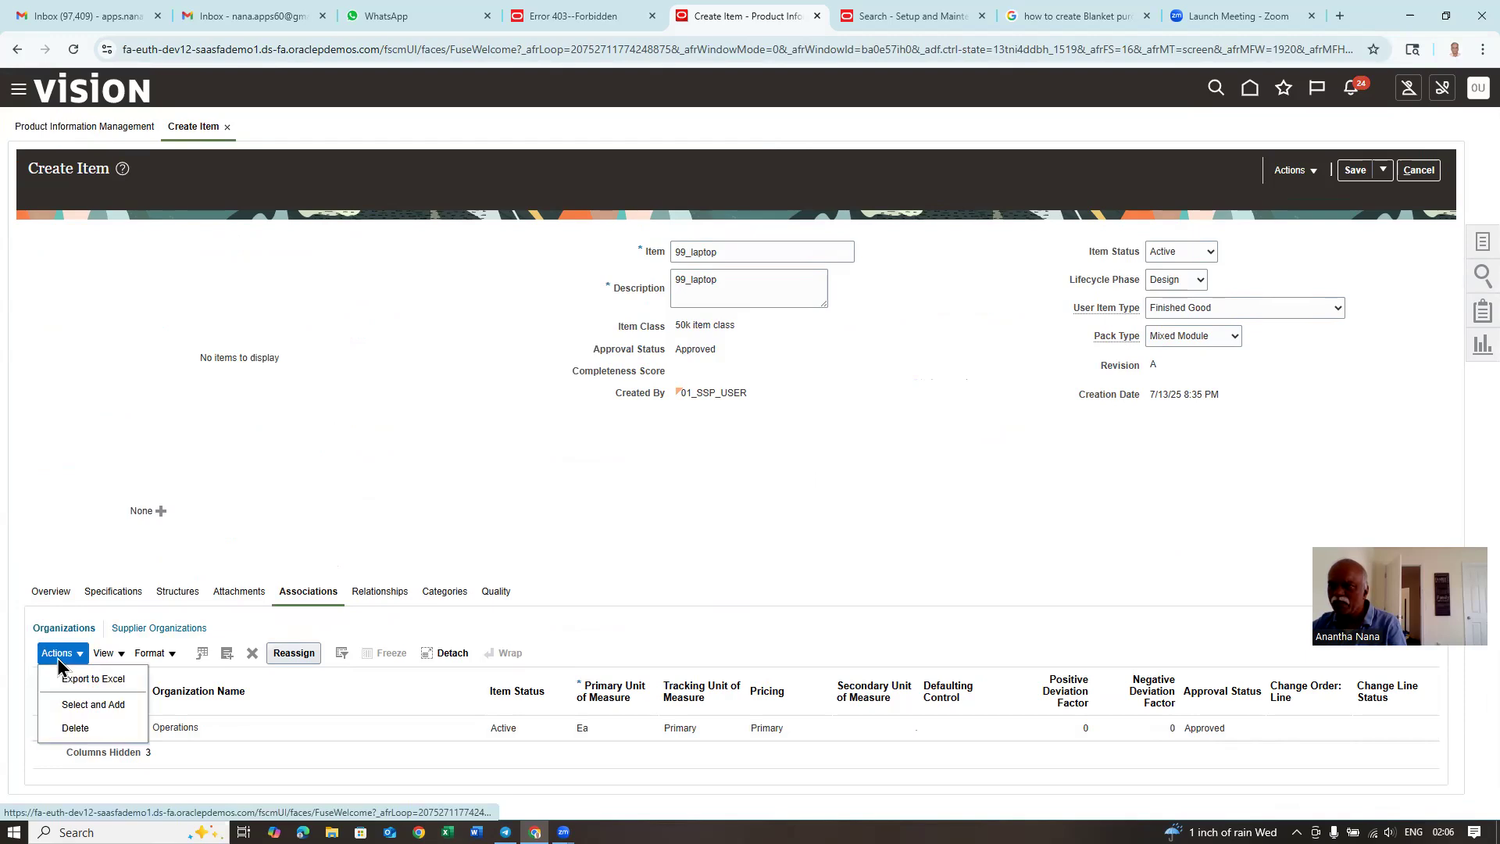
left_click(86, 705)
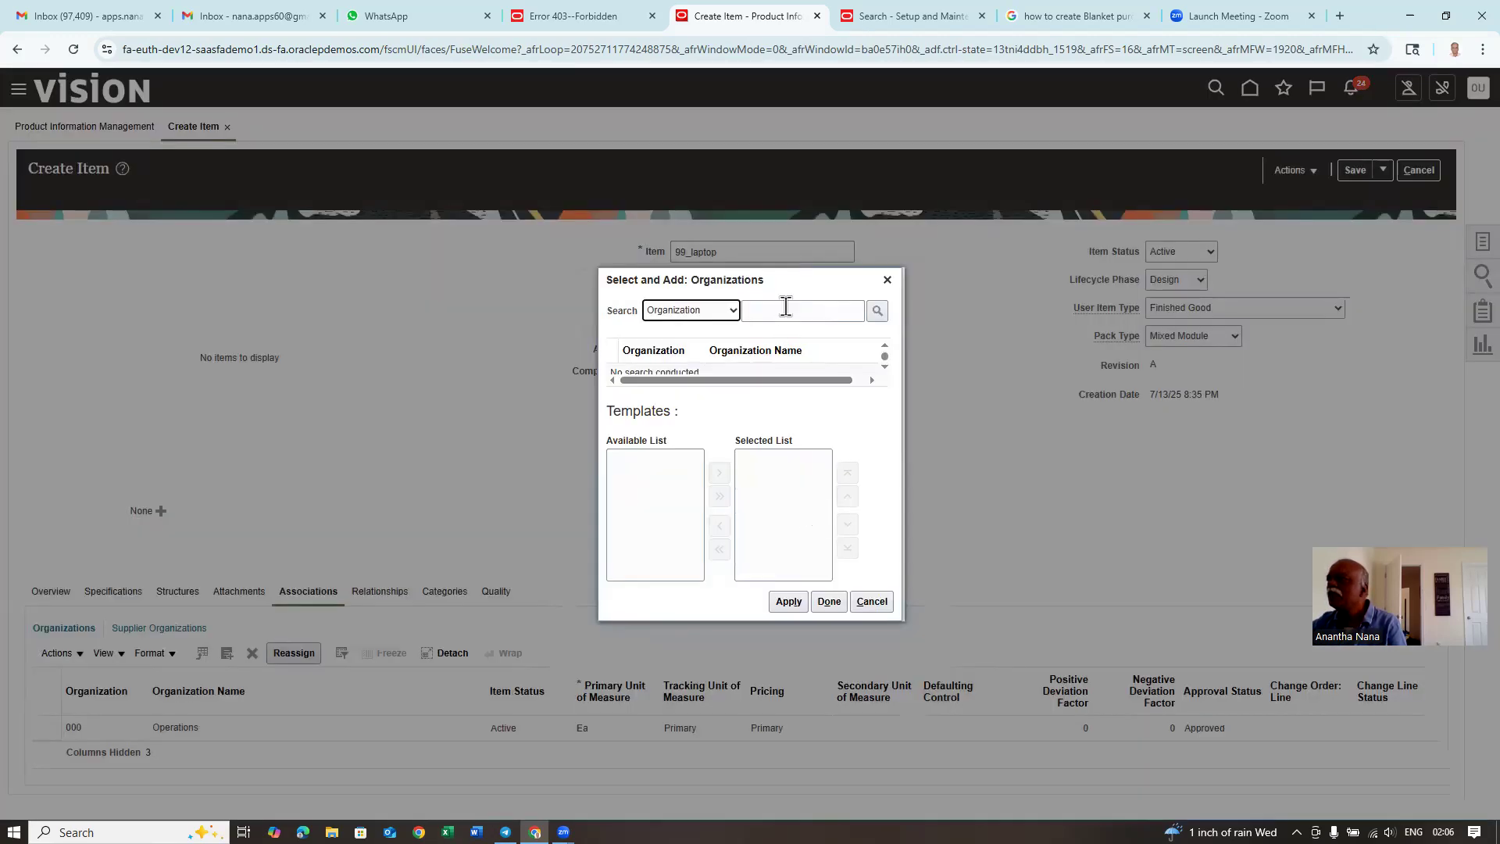
left_click(786, 309)
type("001")
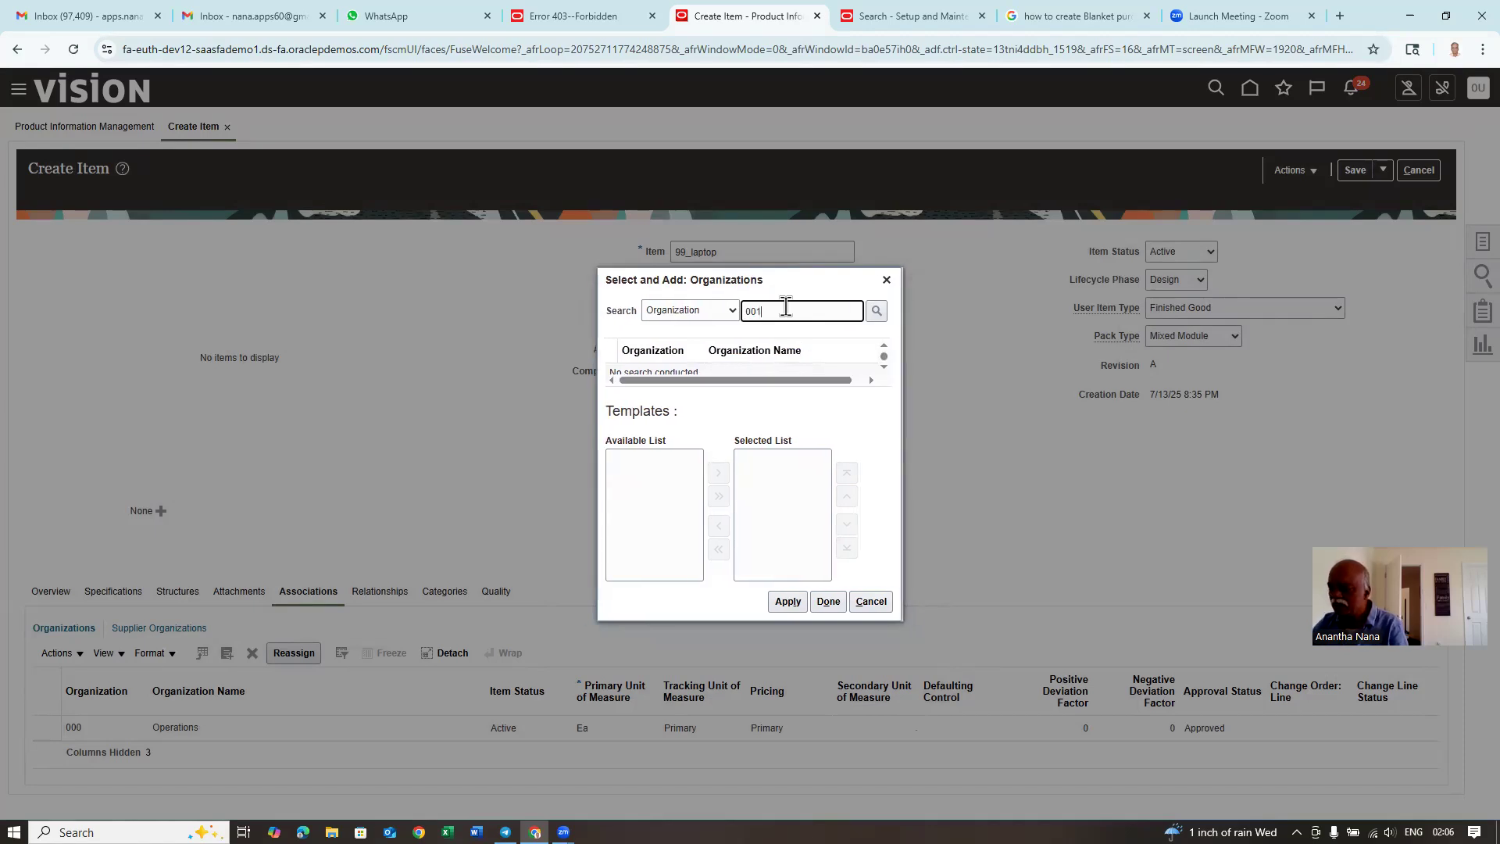
key("Return")
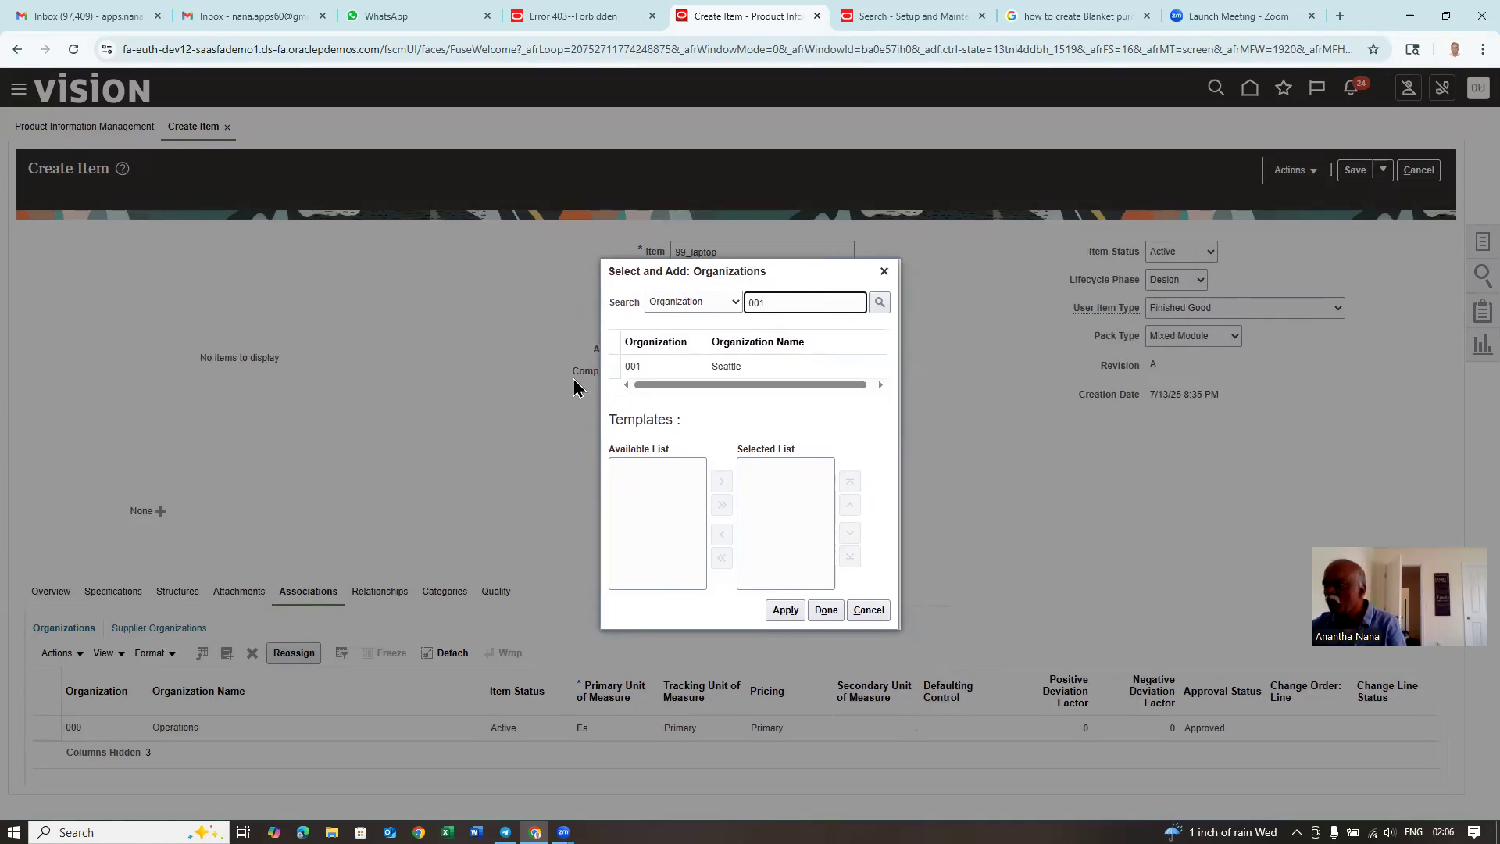
left_click(607, 368)
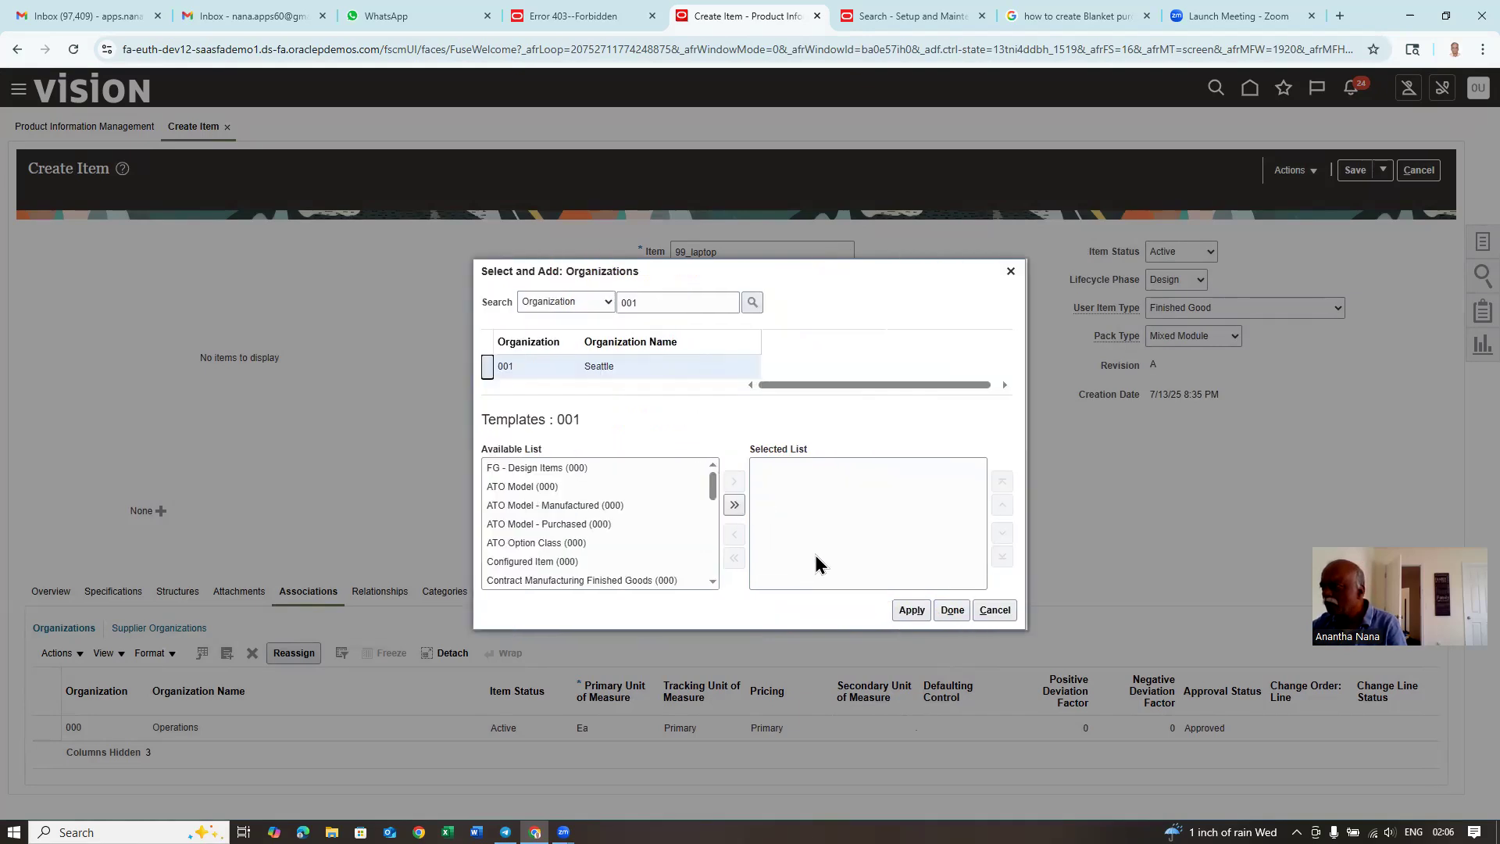
left_click(913, 611)
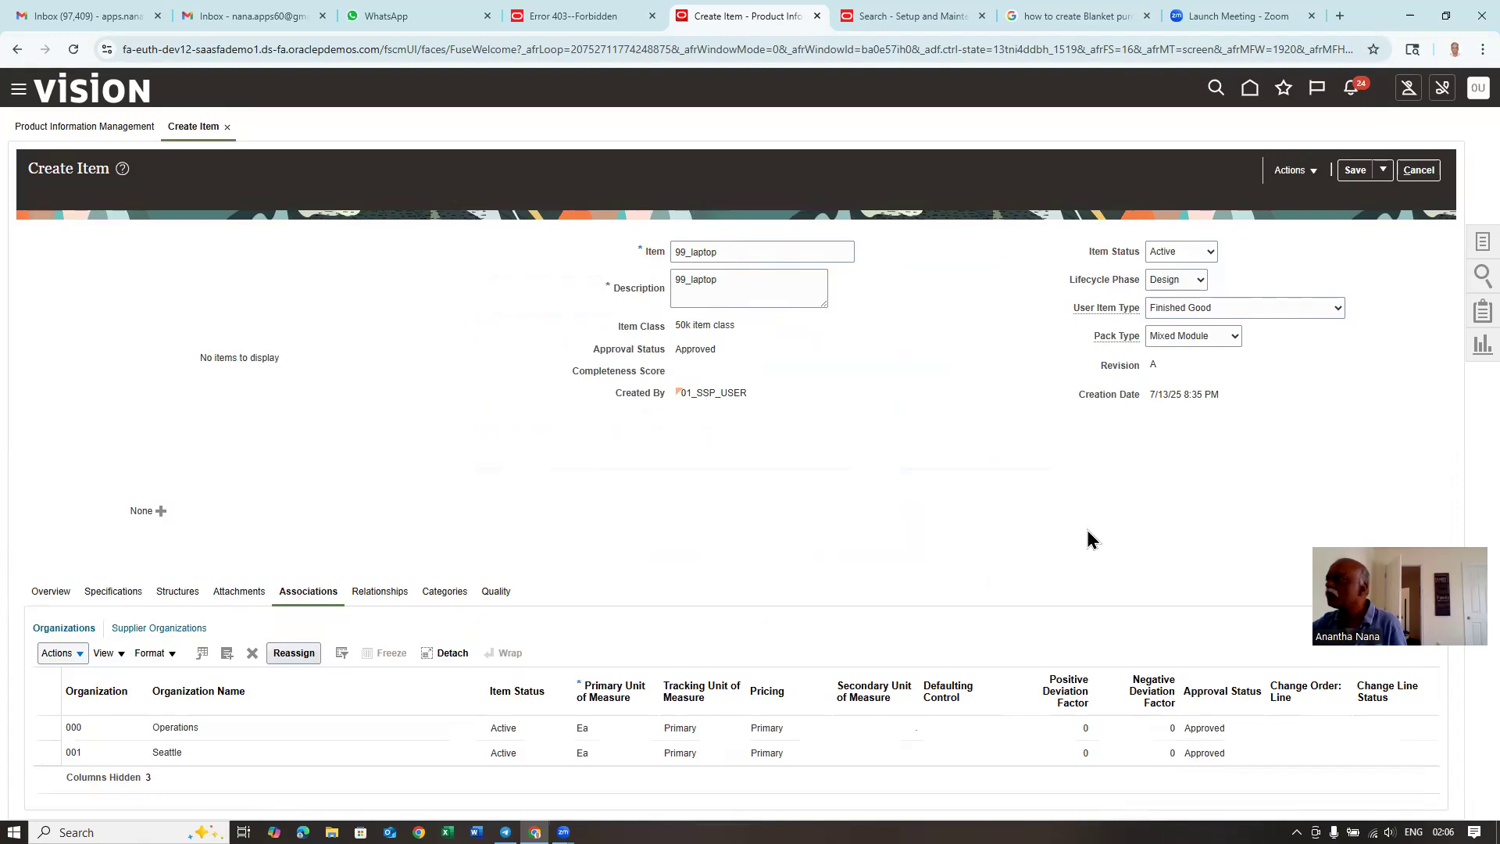
left_click(1382, 169)
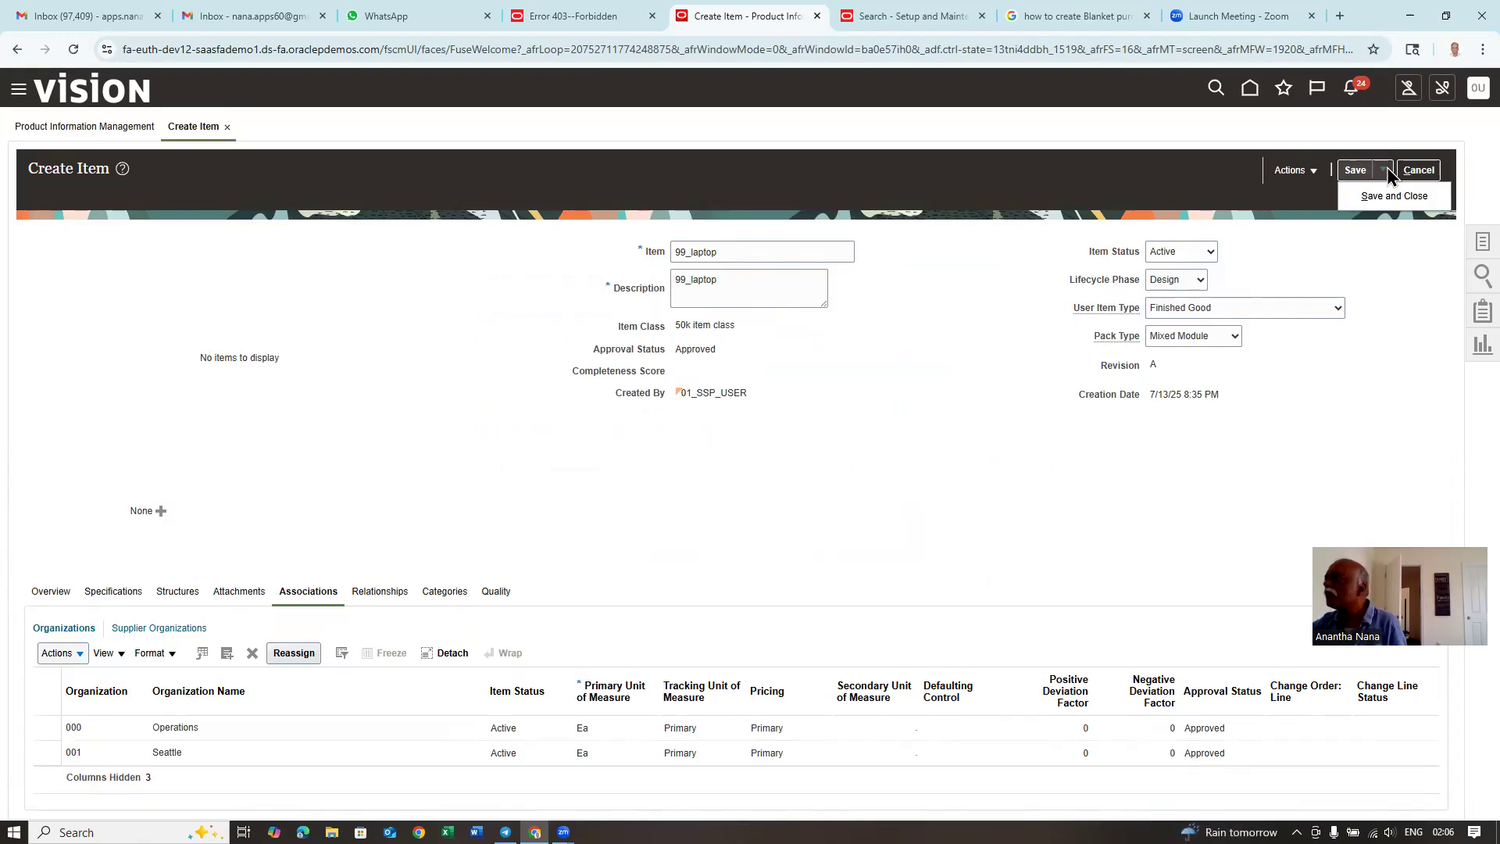
left_click(1388, 197)
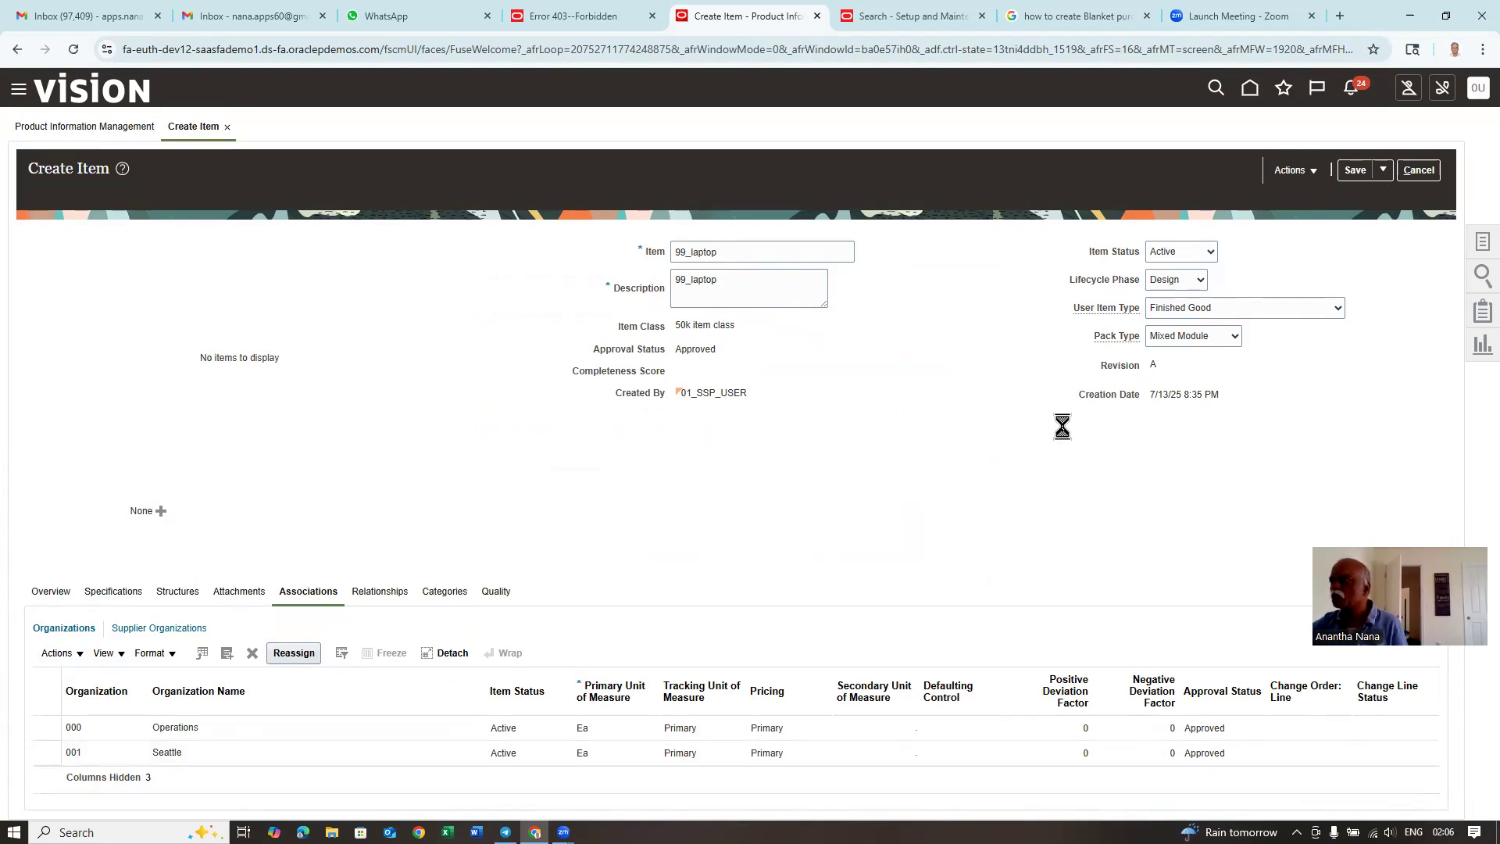
Open the Purchase Requisitions app in Procurement and check the requisitioning and delivery preferences, leaving them unchanged.
left_click(1238, 90)
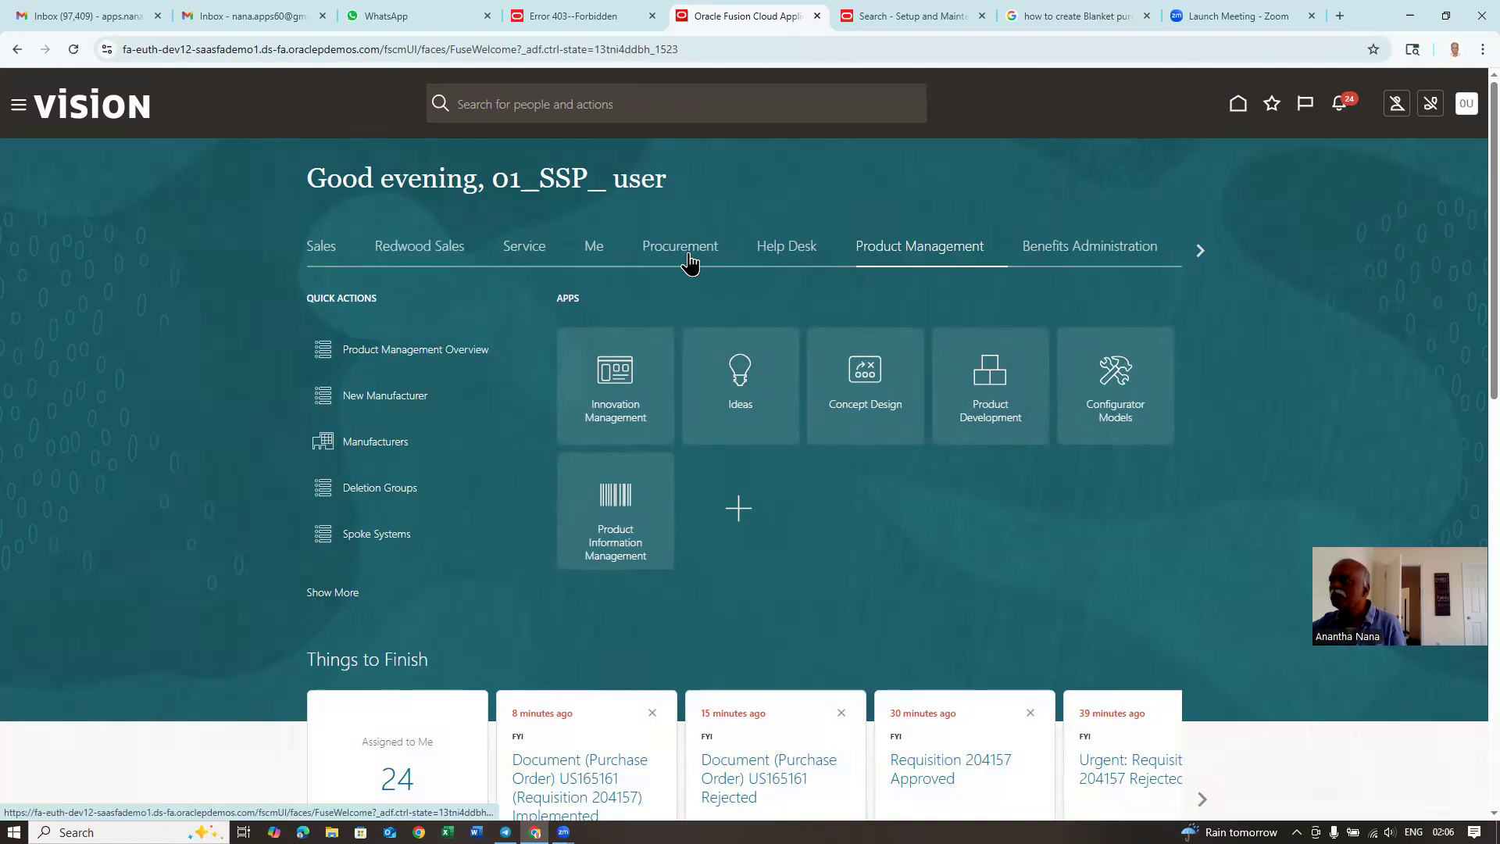
left_click(687, 261)
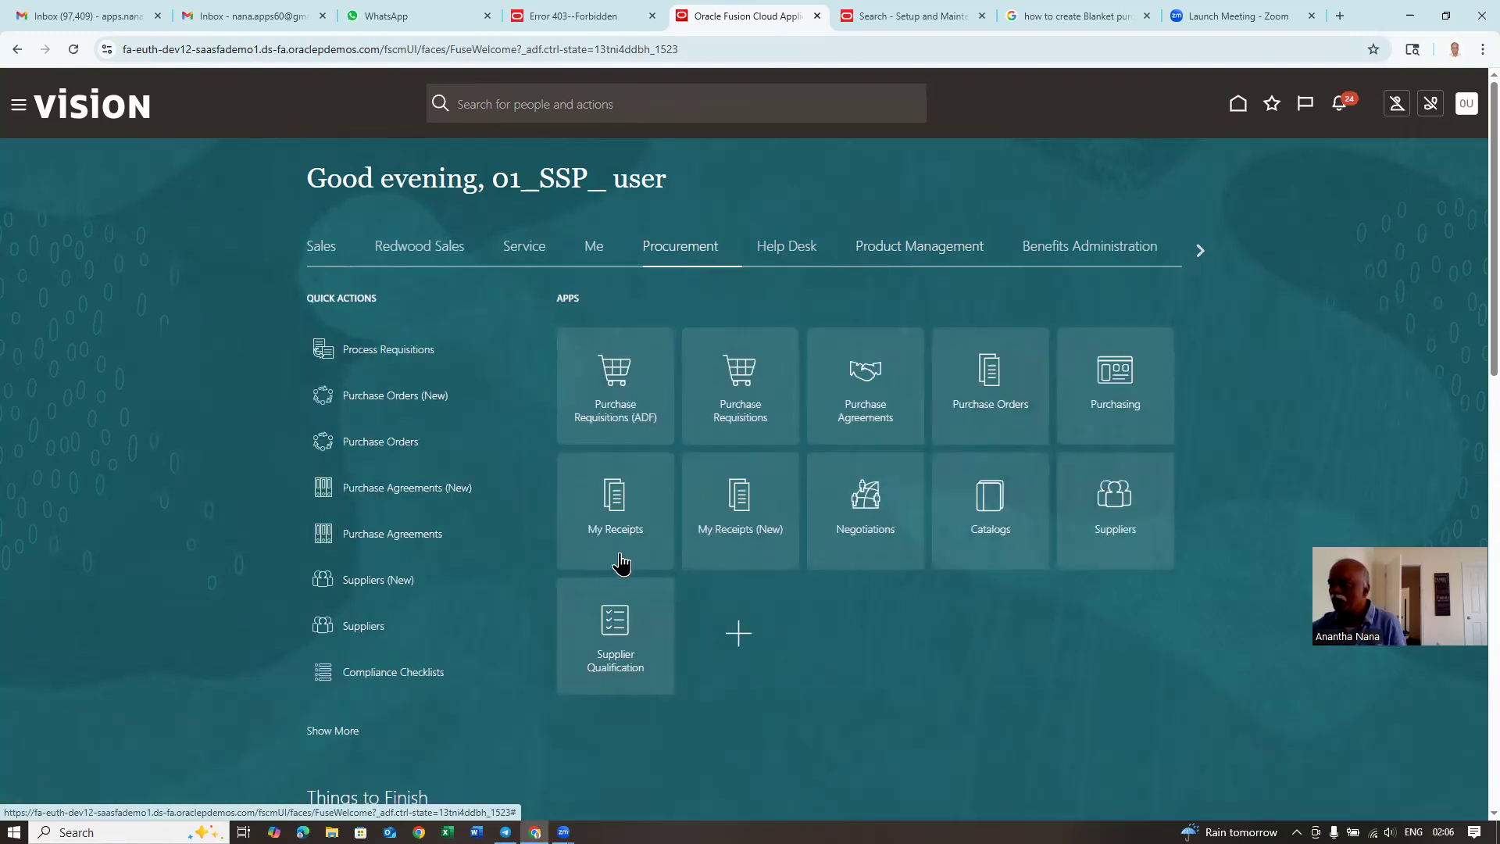
left_click(750, 432)
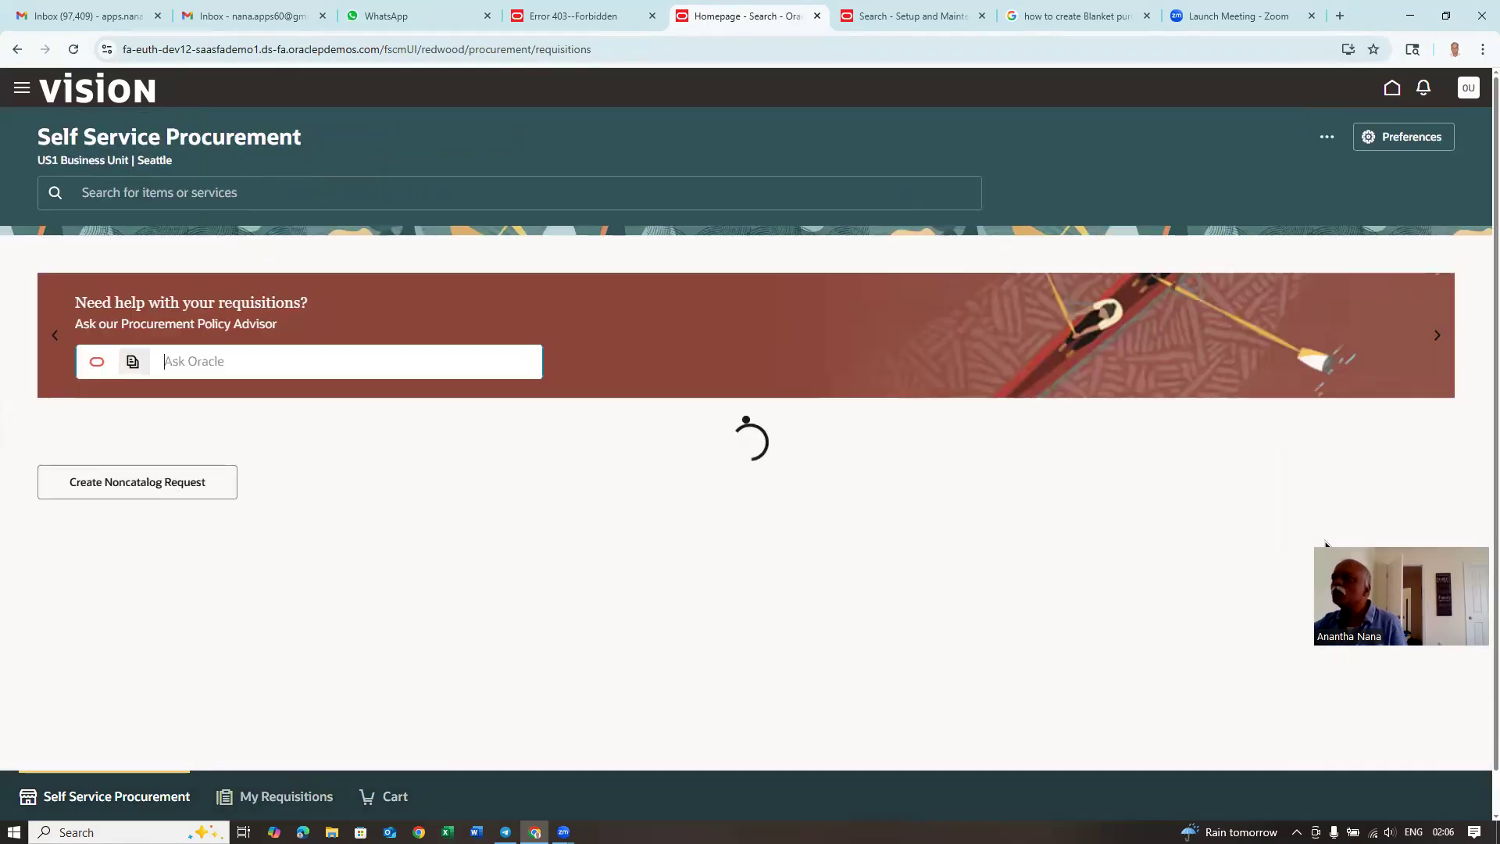
left_click(1425, 149)
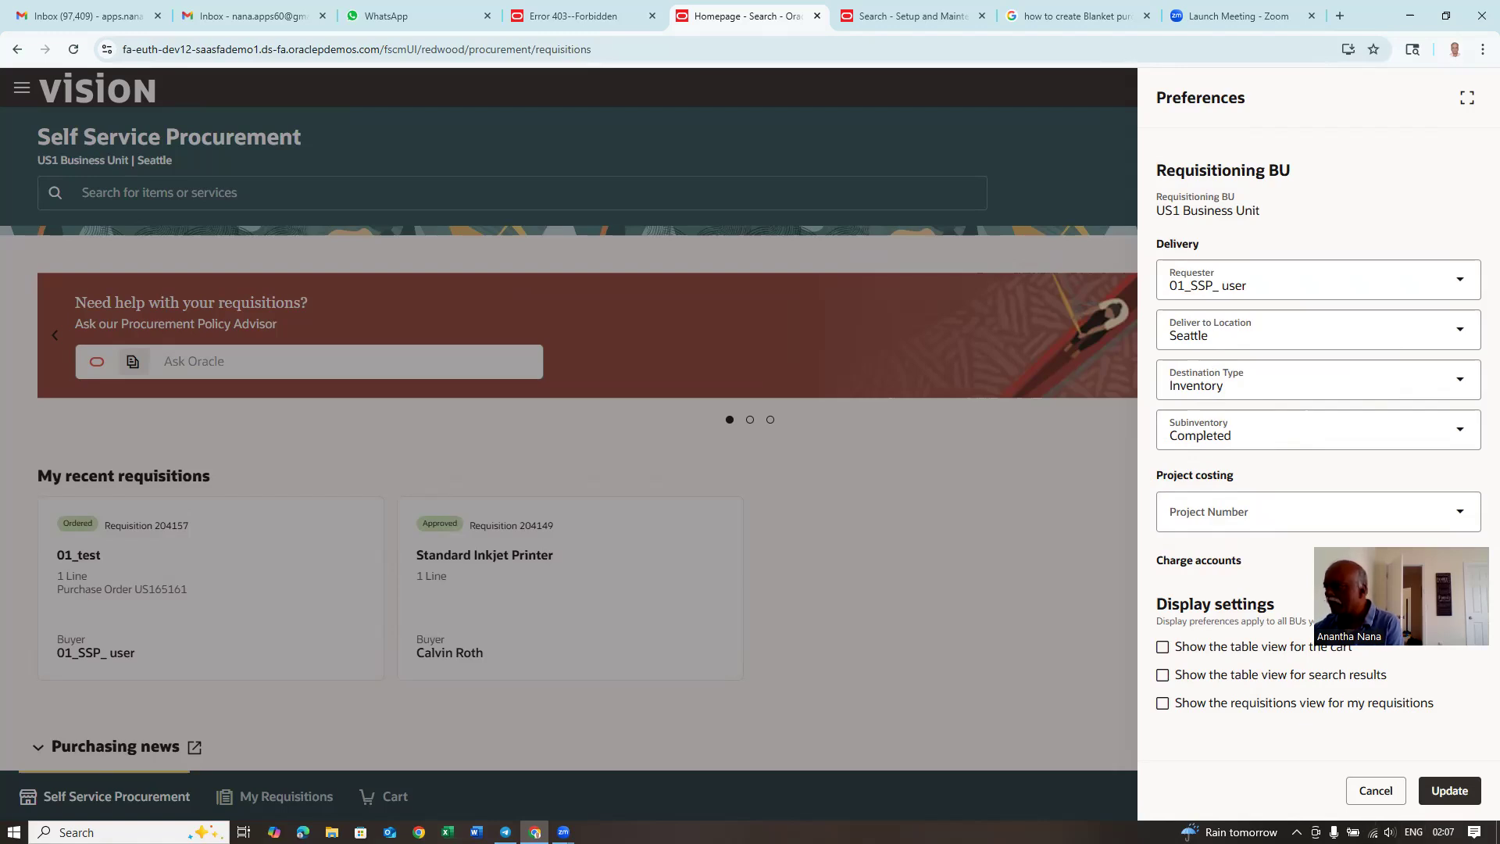
left_click(1375, 791)
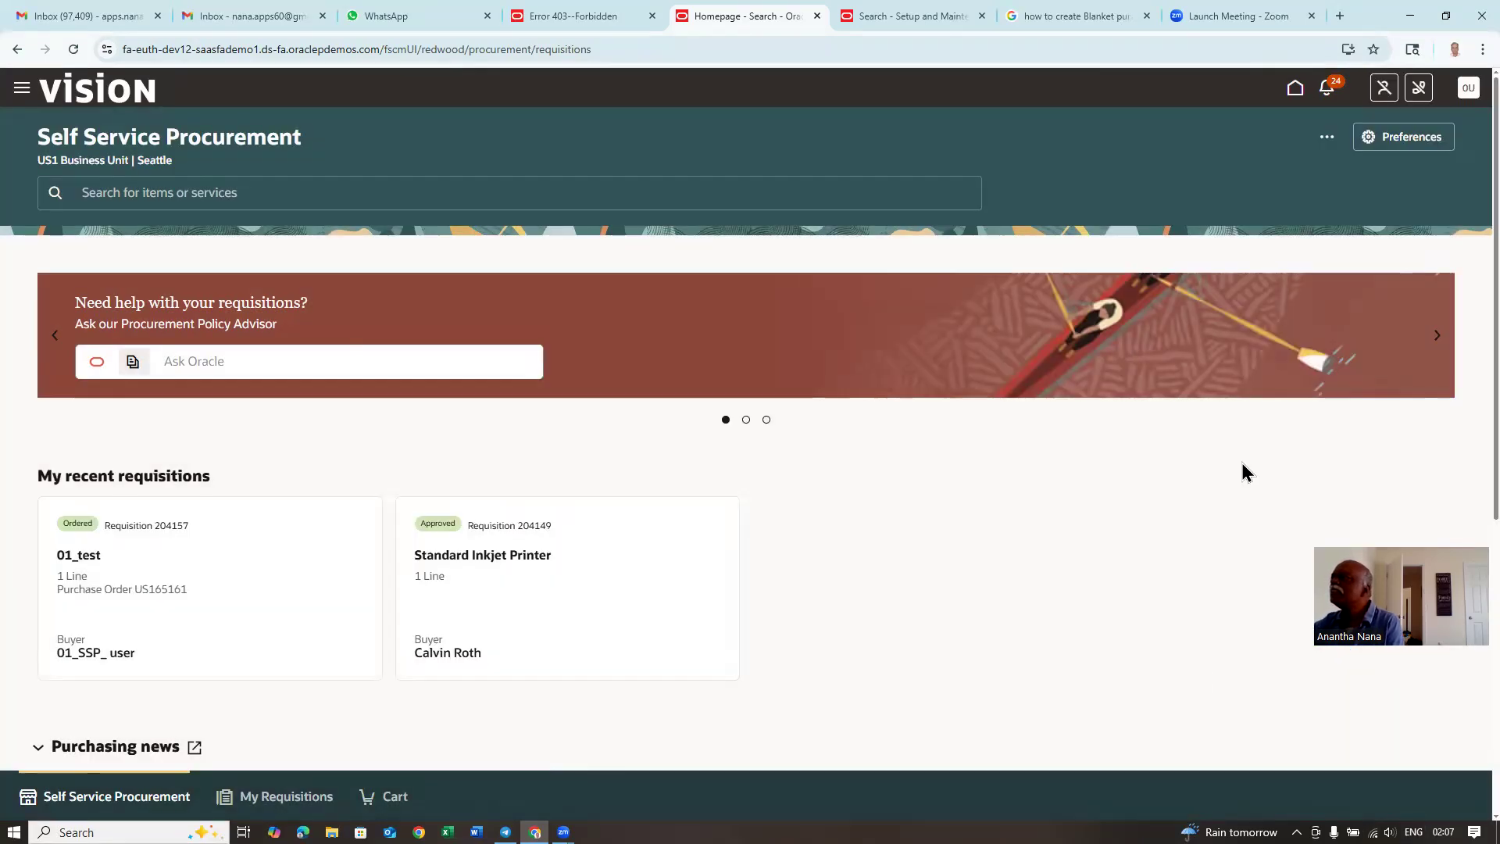
Enter a new requisition line for the existing item 99_laptop and set its source type to Supplier.
left_click(1328, 141)
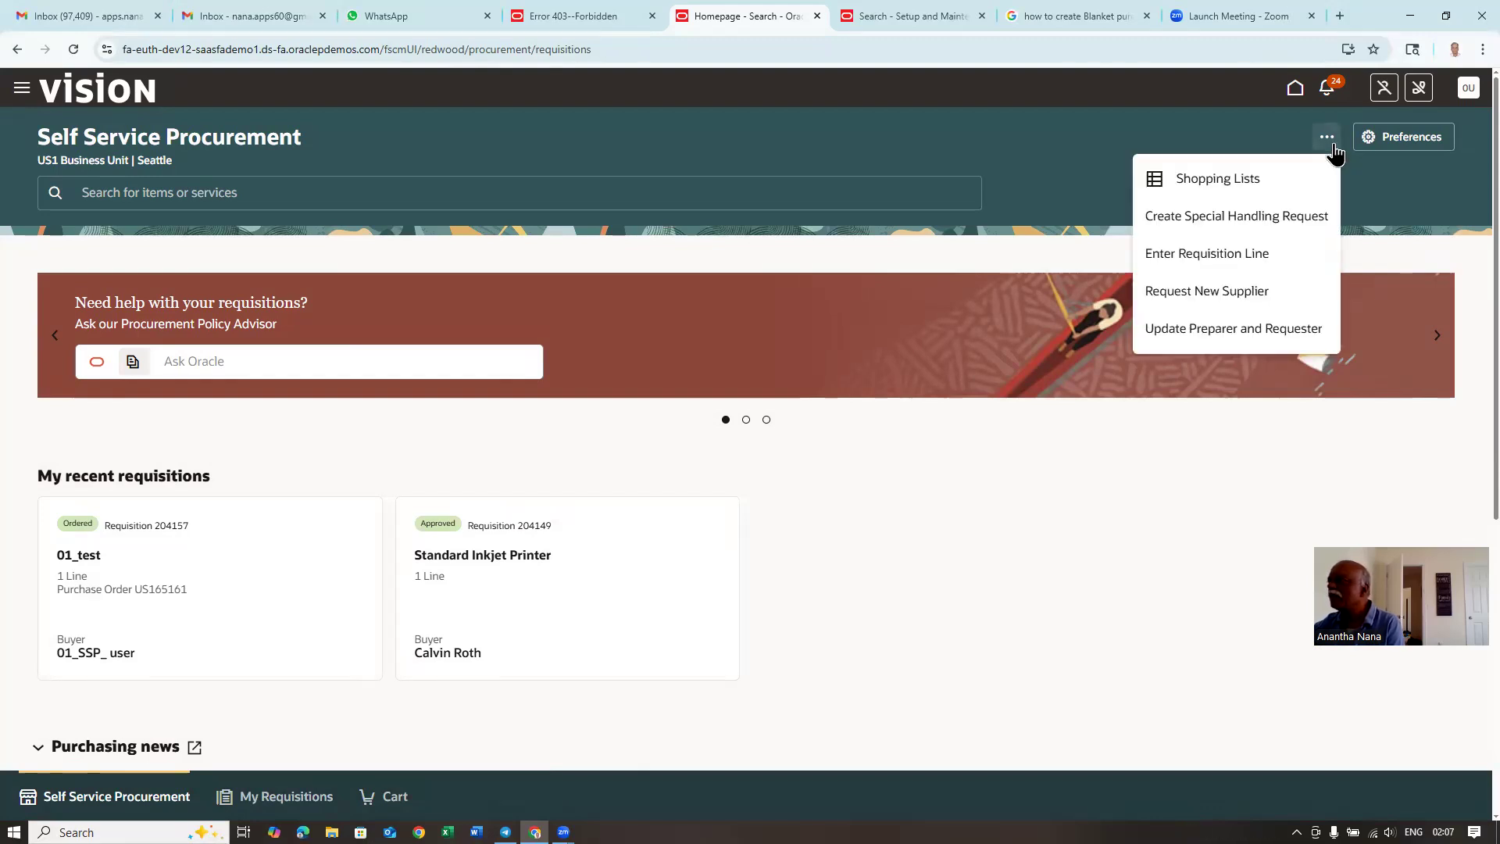
left_click(1226, 263)
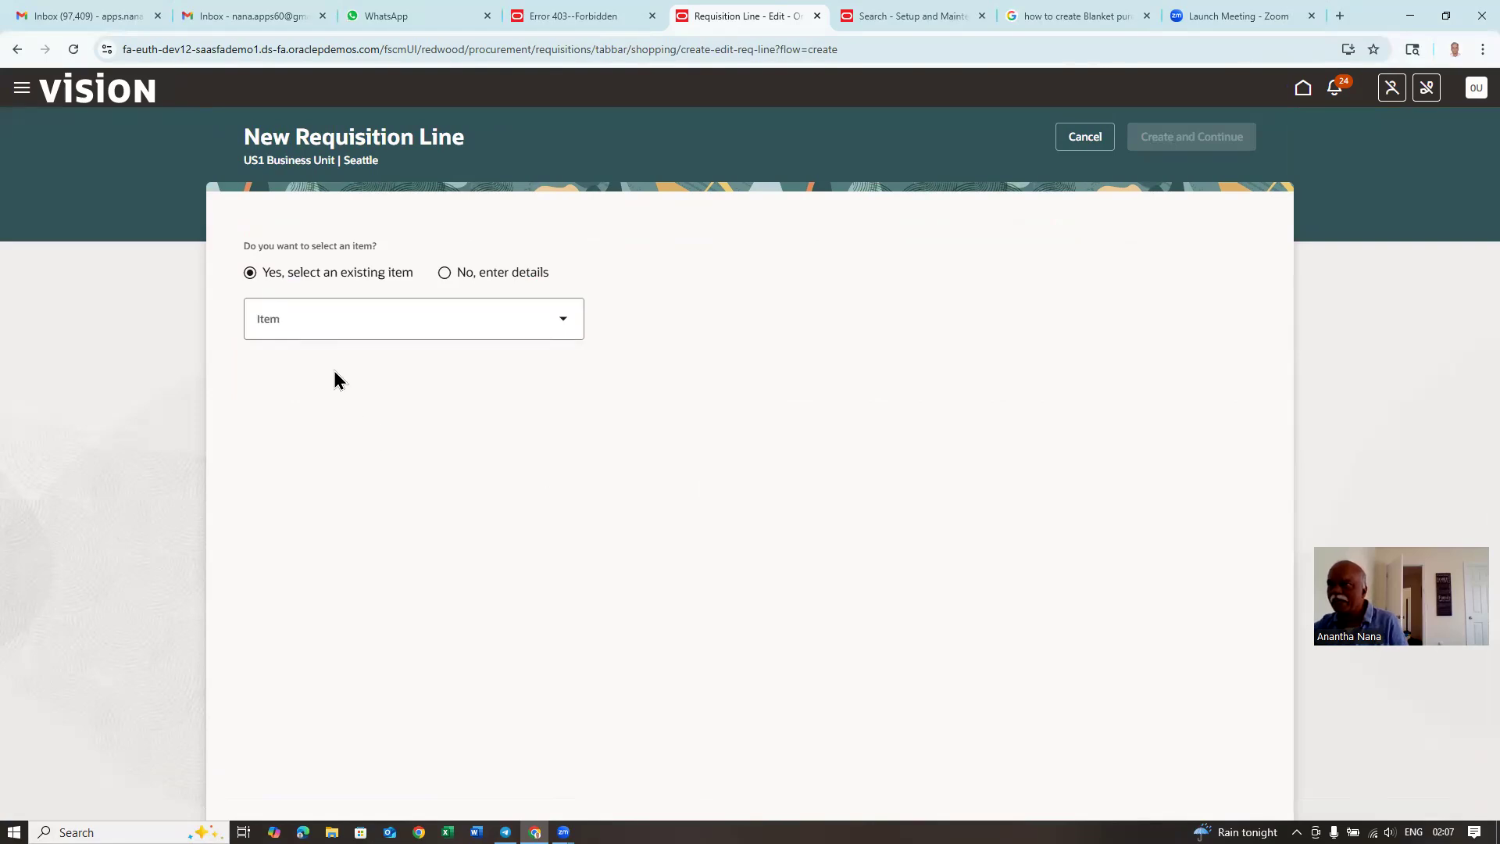
left_click(331, 328)
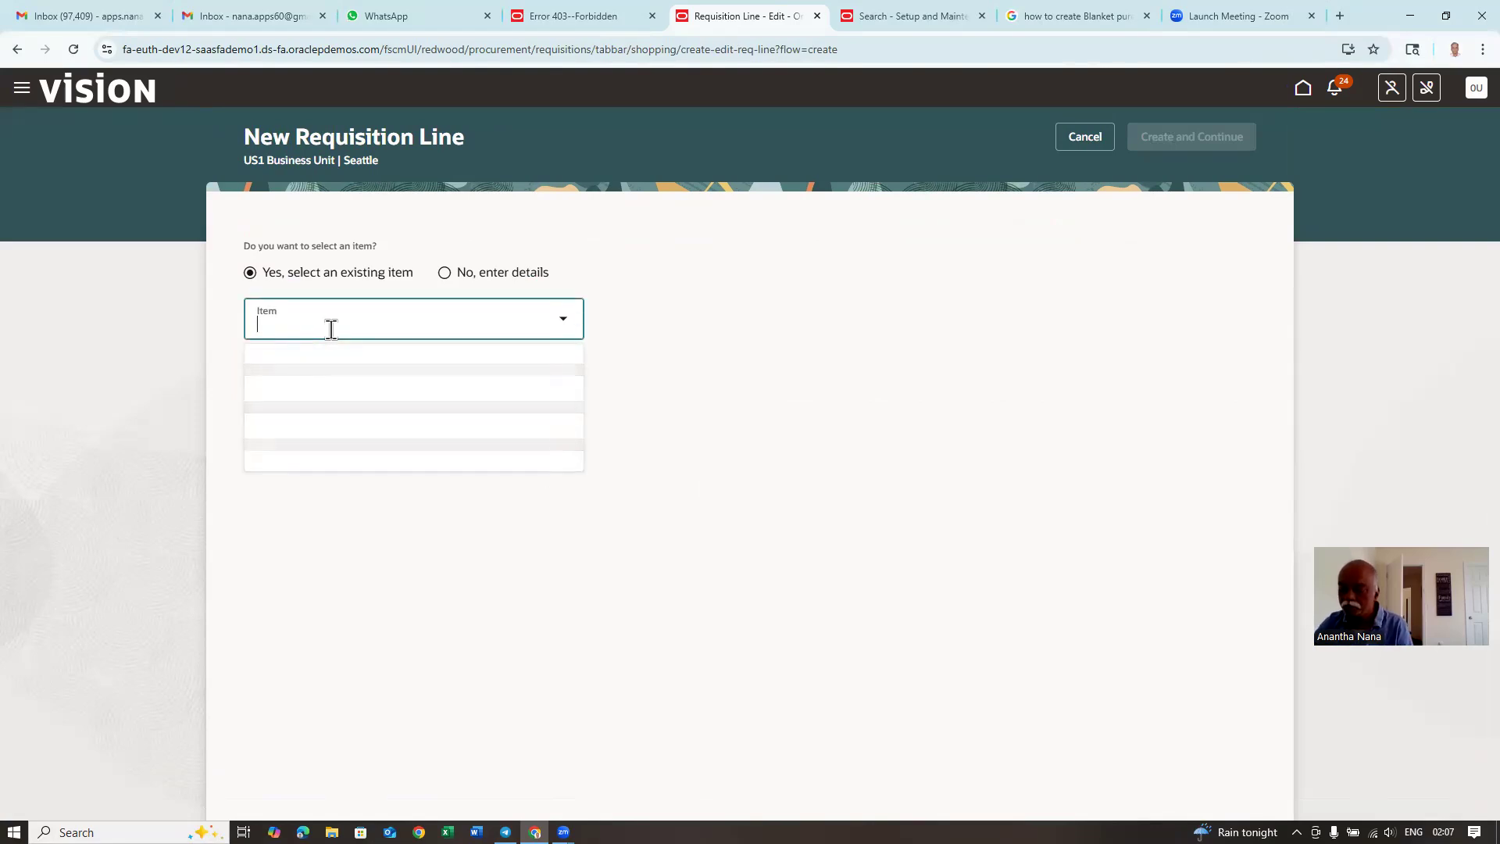
type("99_")
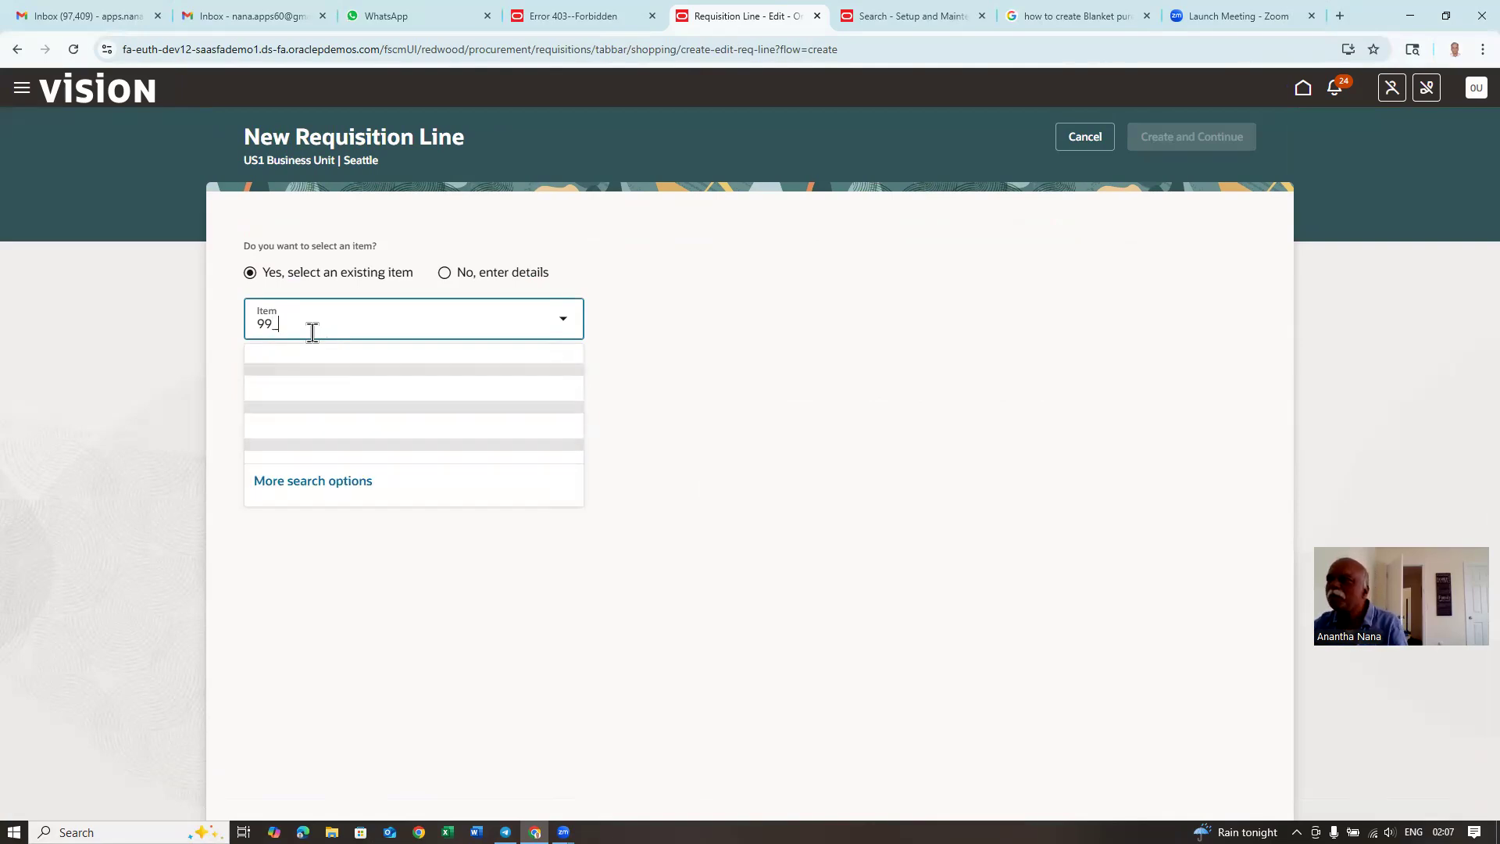
left_click(369, 387)
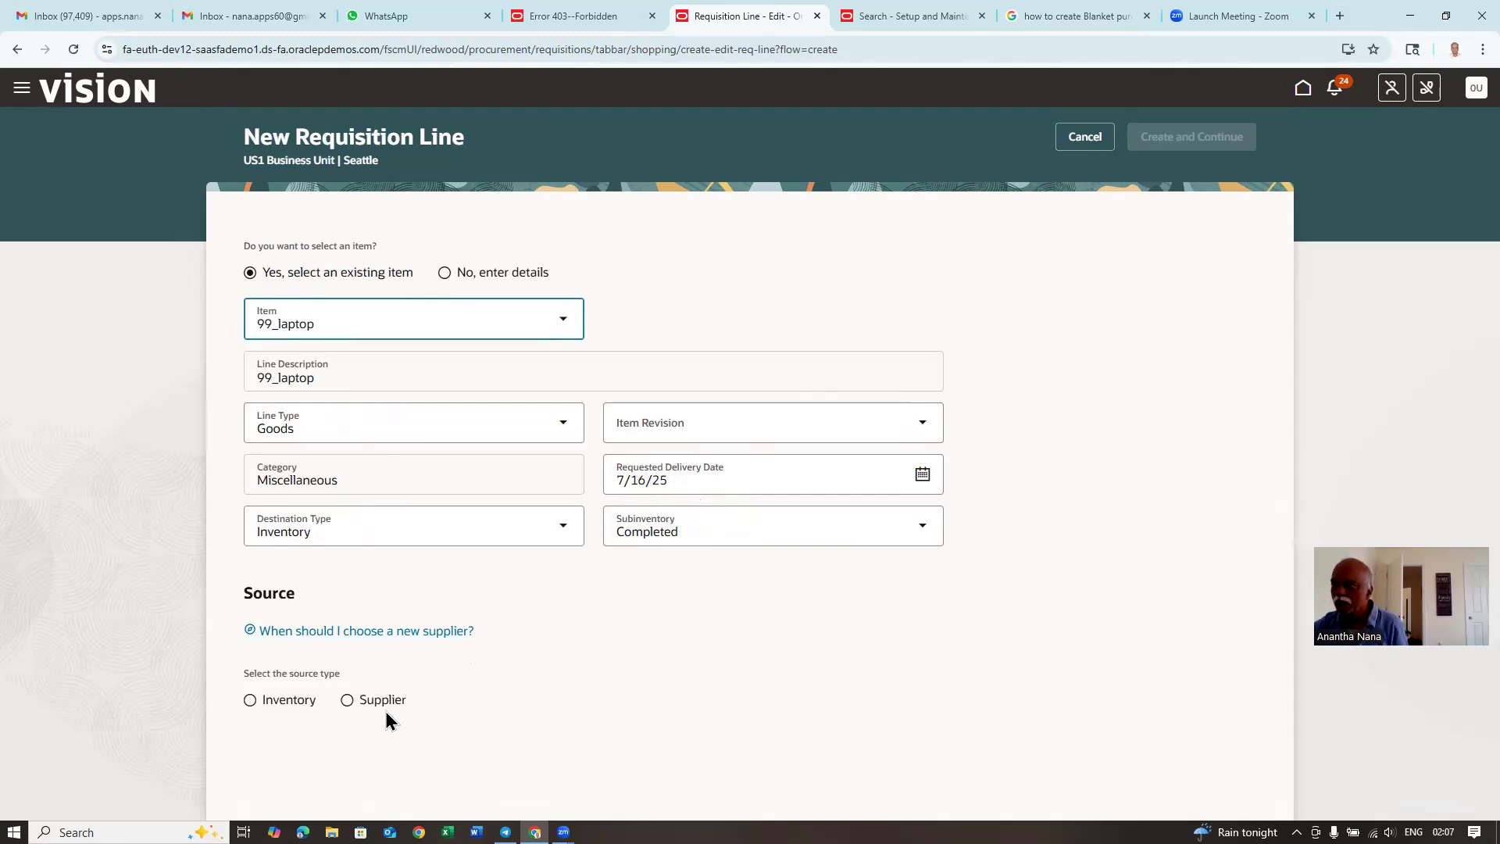
left_click(346, 700)
scroll(392, 694, "down", 3)
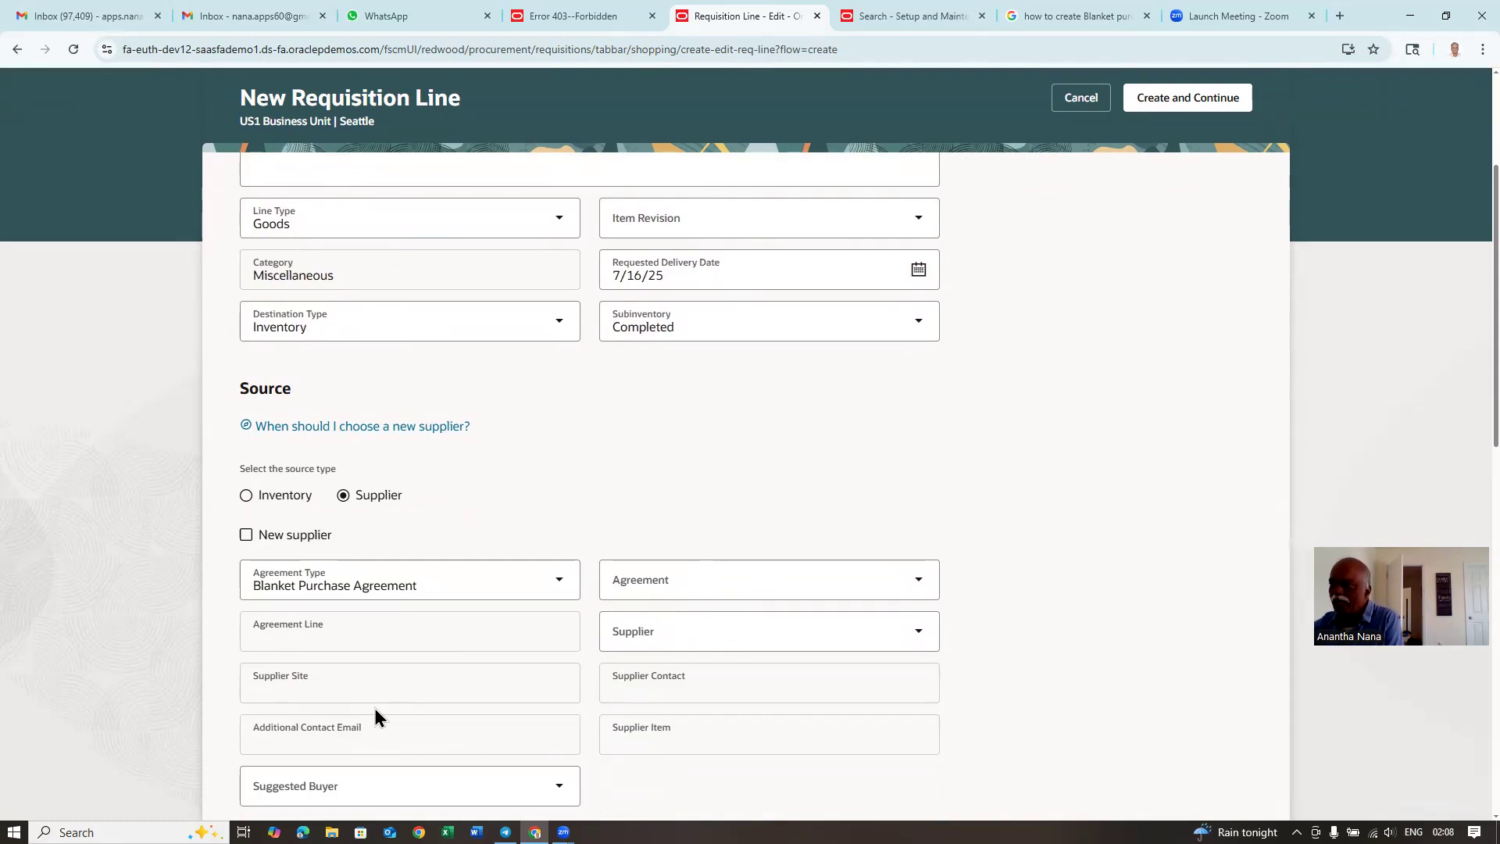
Mark the requisition line as requiring negotiation in its pricing details.
scroll(353, 605, "down", 3)
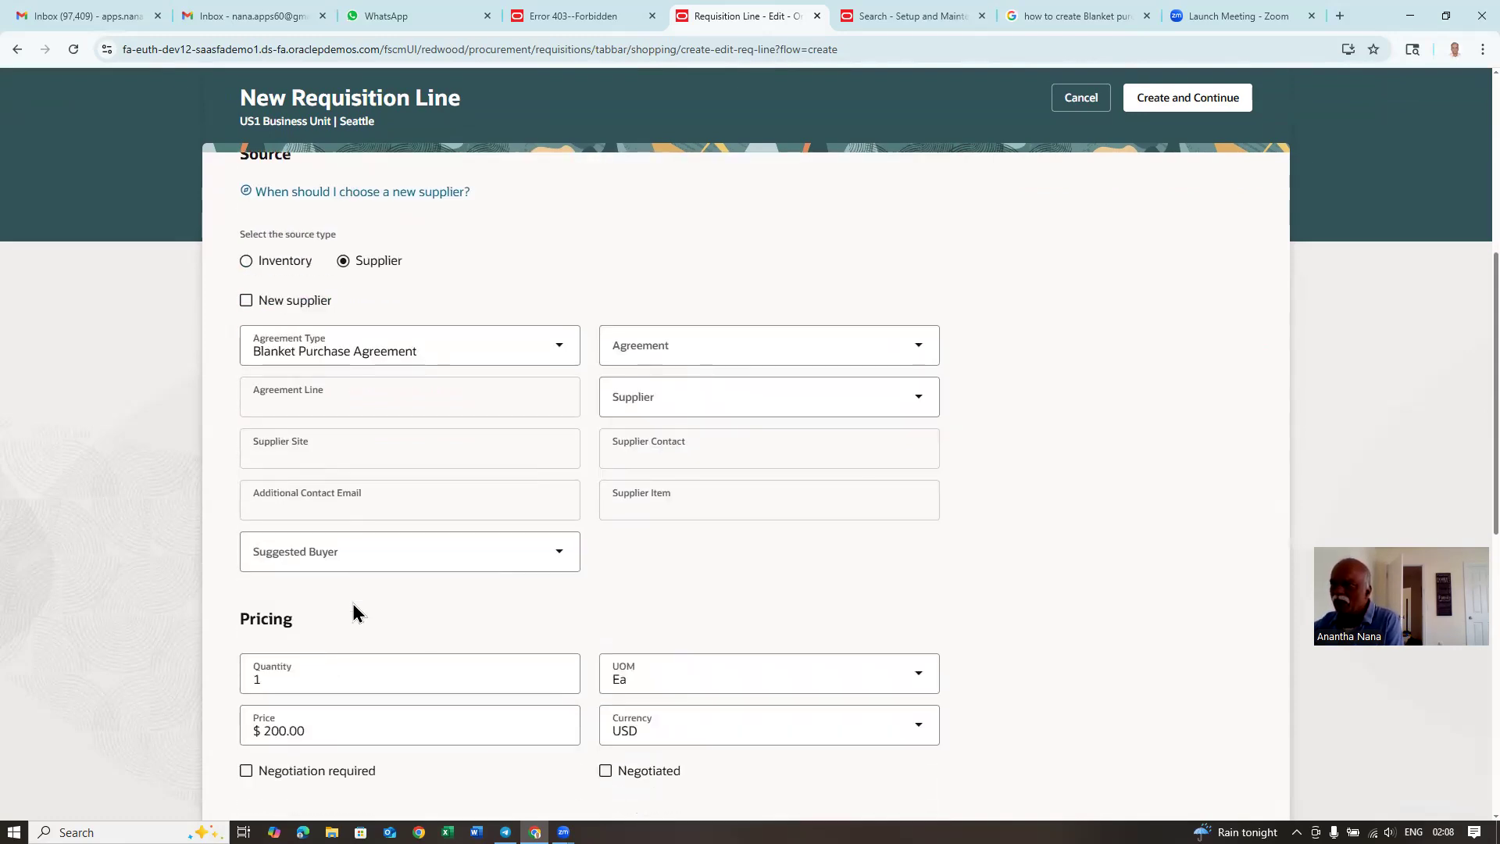
scroll(353, 610, "down", 2)
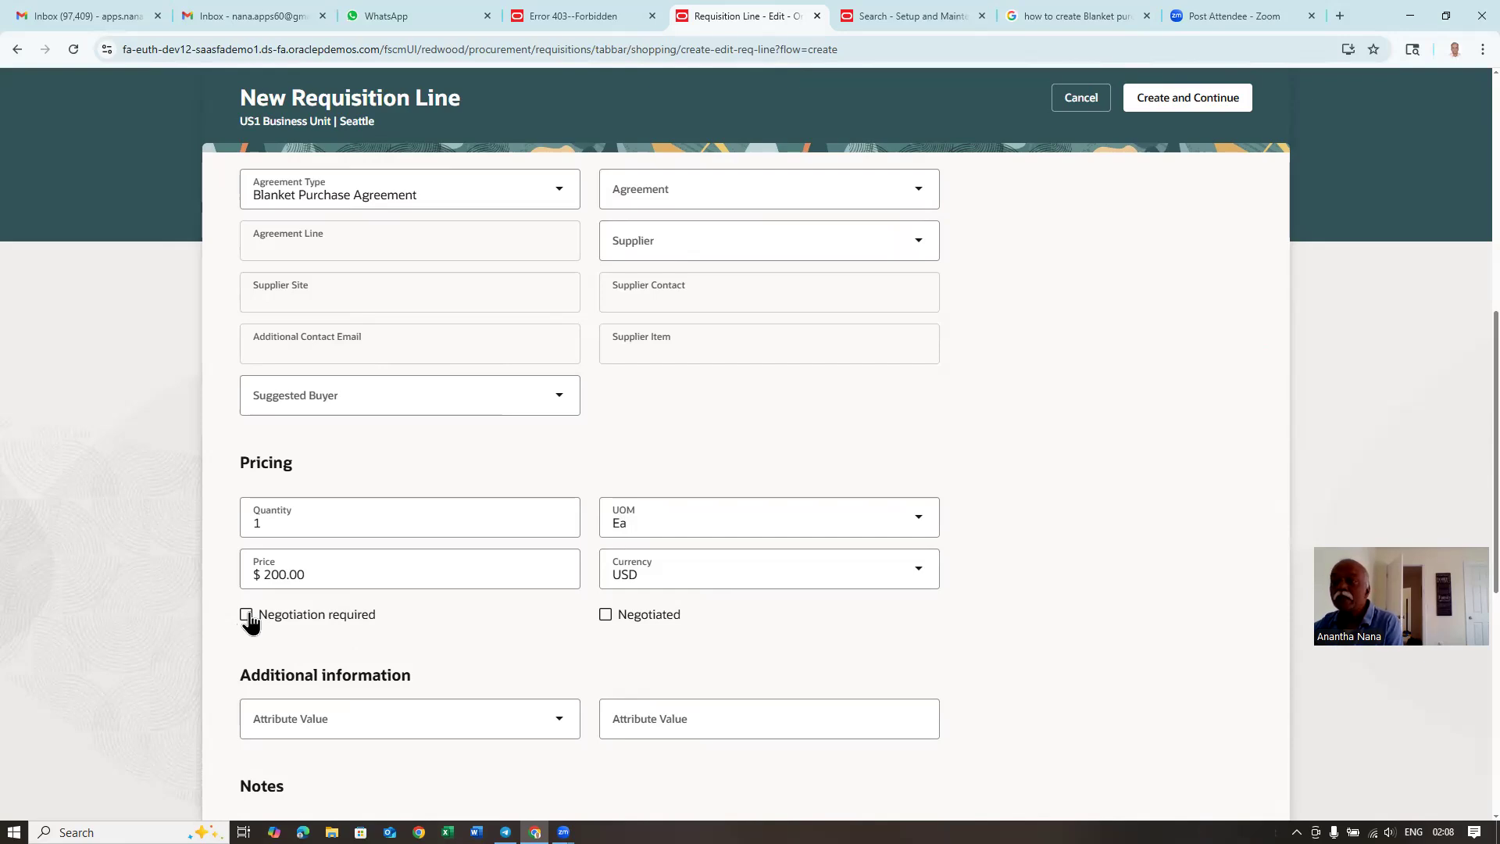
left_click(247, 614)
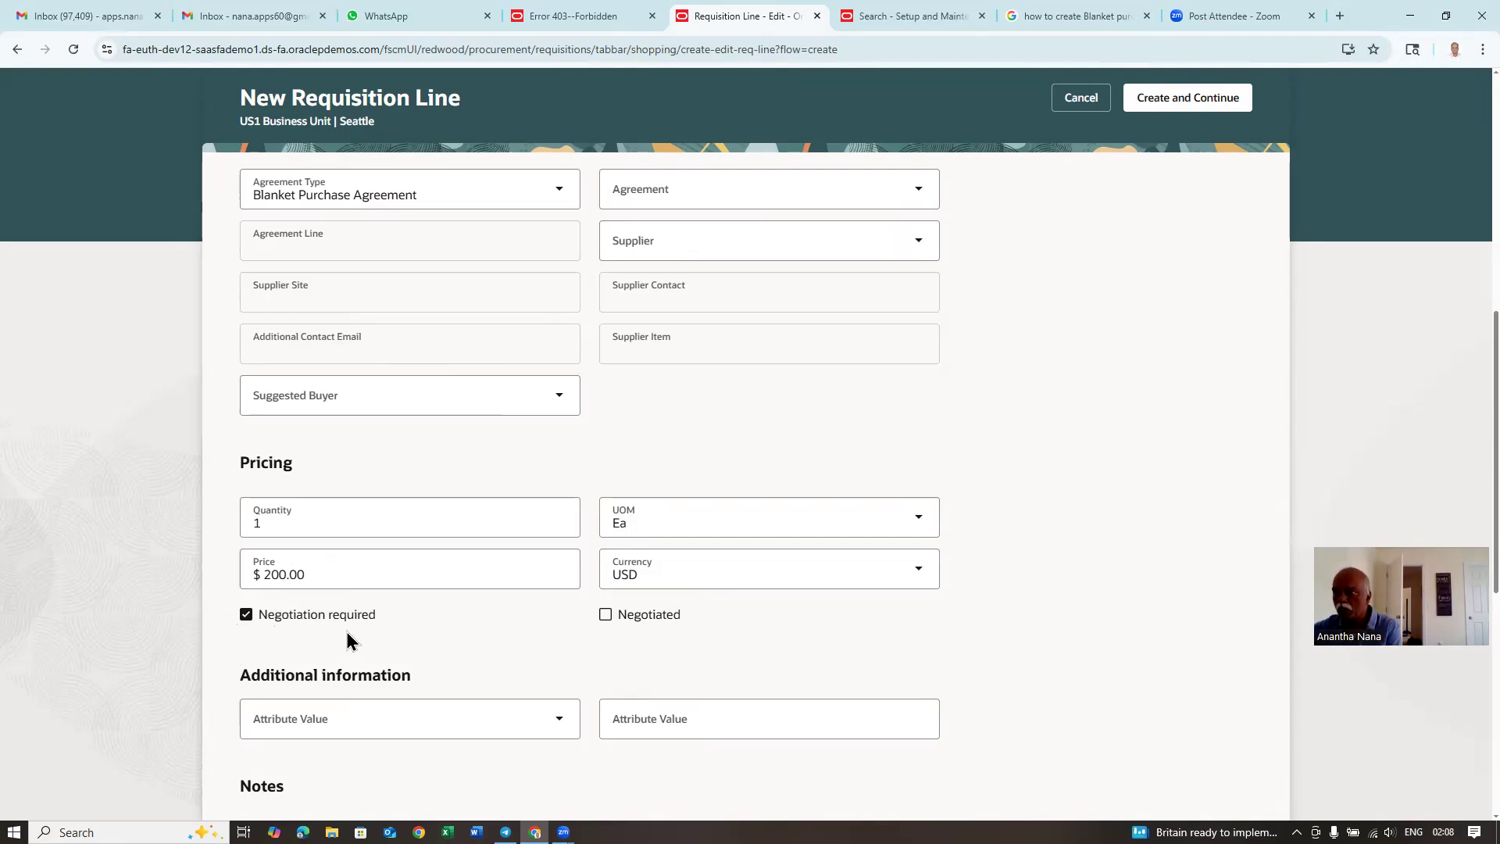
Enter the note to buyer "Get two quotes for comparison" on the requisition line.
scroll(467, 645, "down", 3)
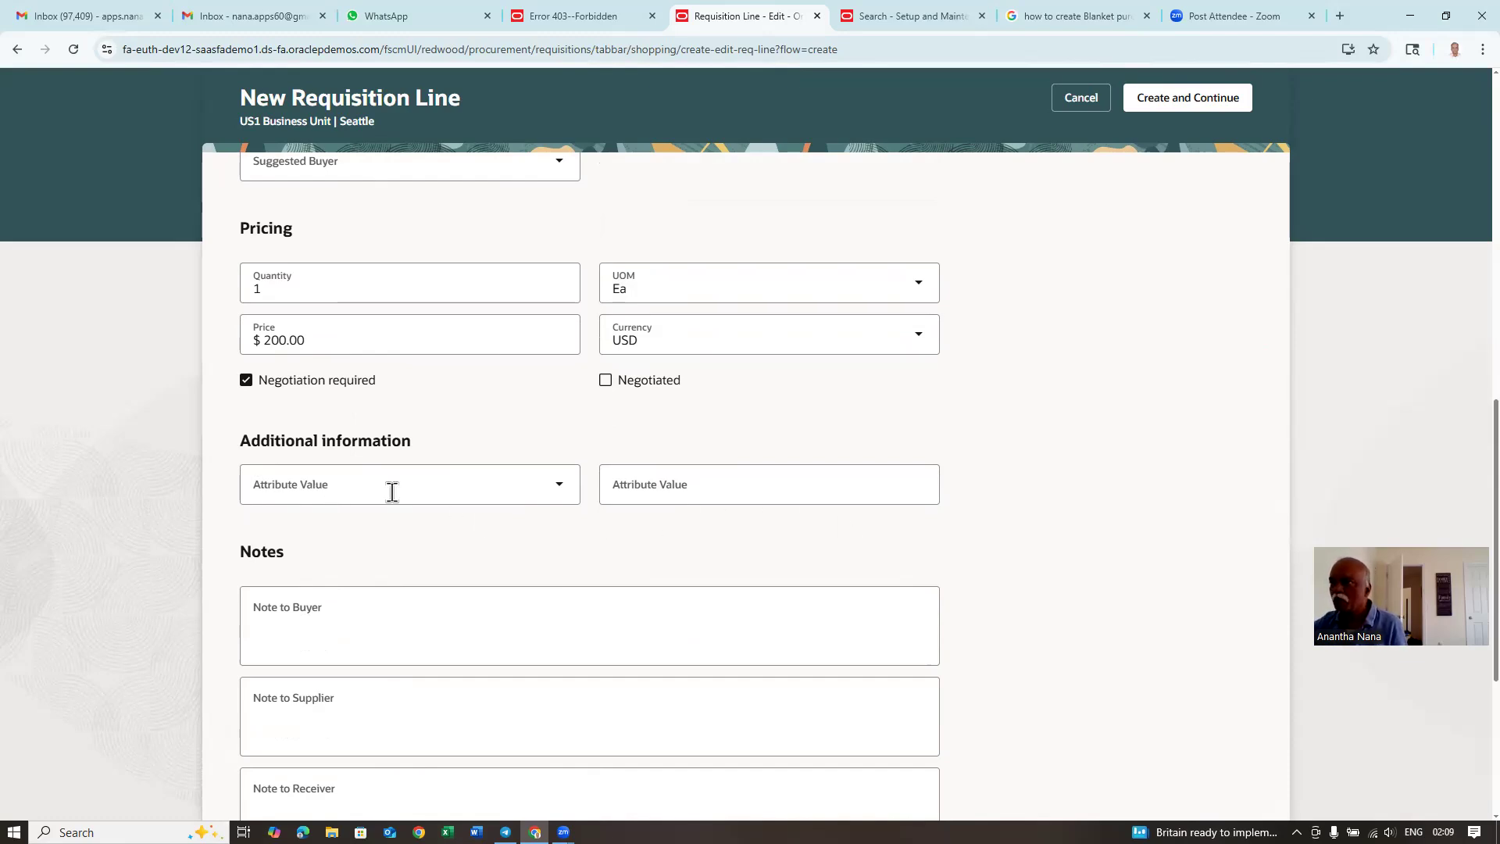
left_click(357, 612)
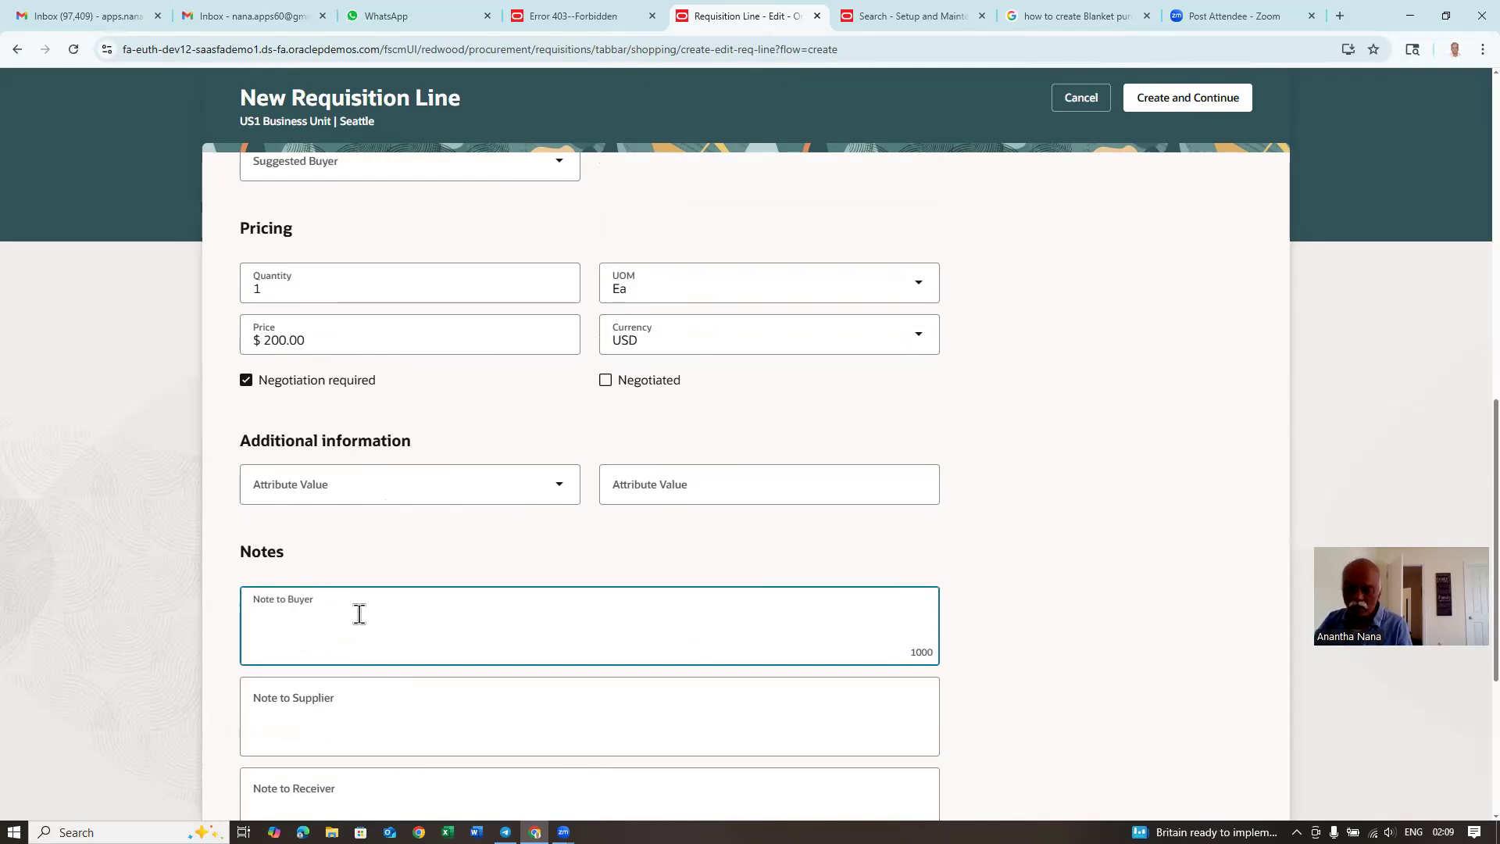
type("G")
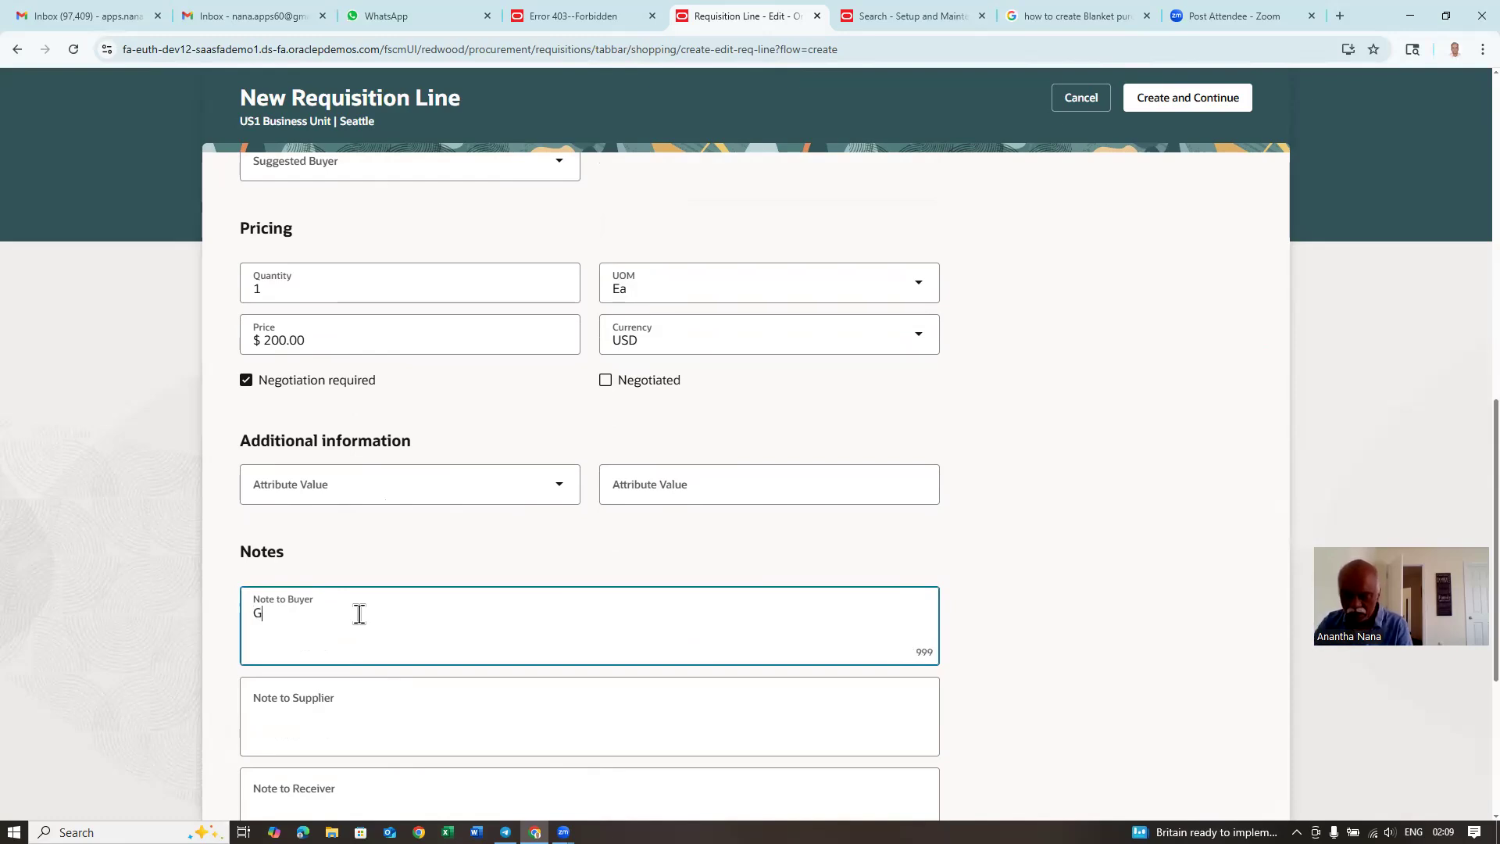
type("et two q")
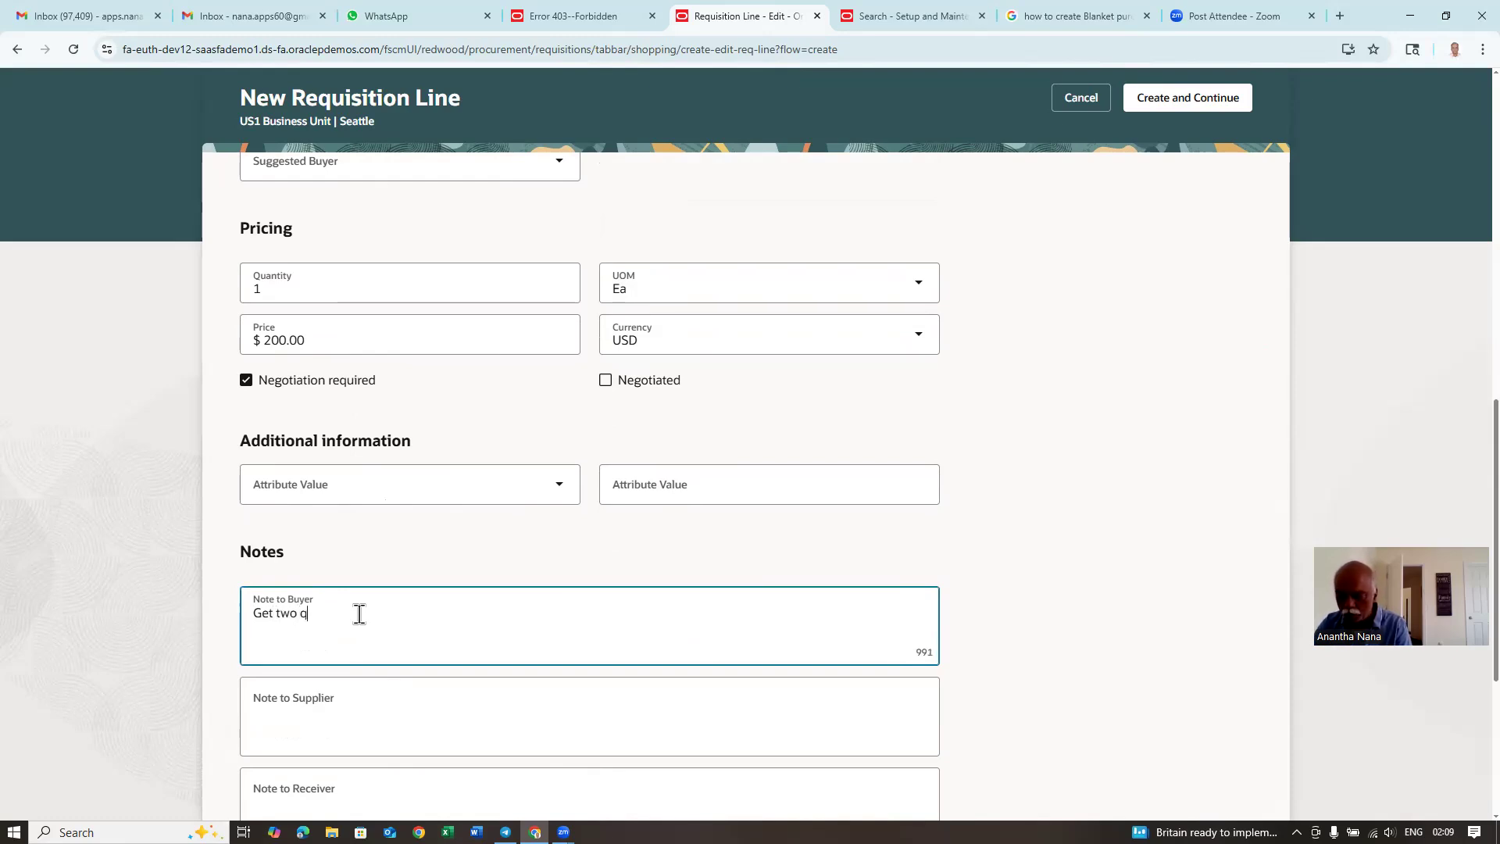
type("uotes")
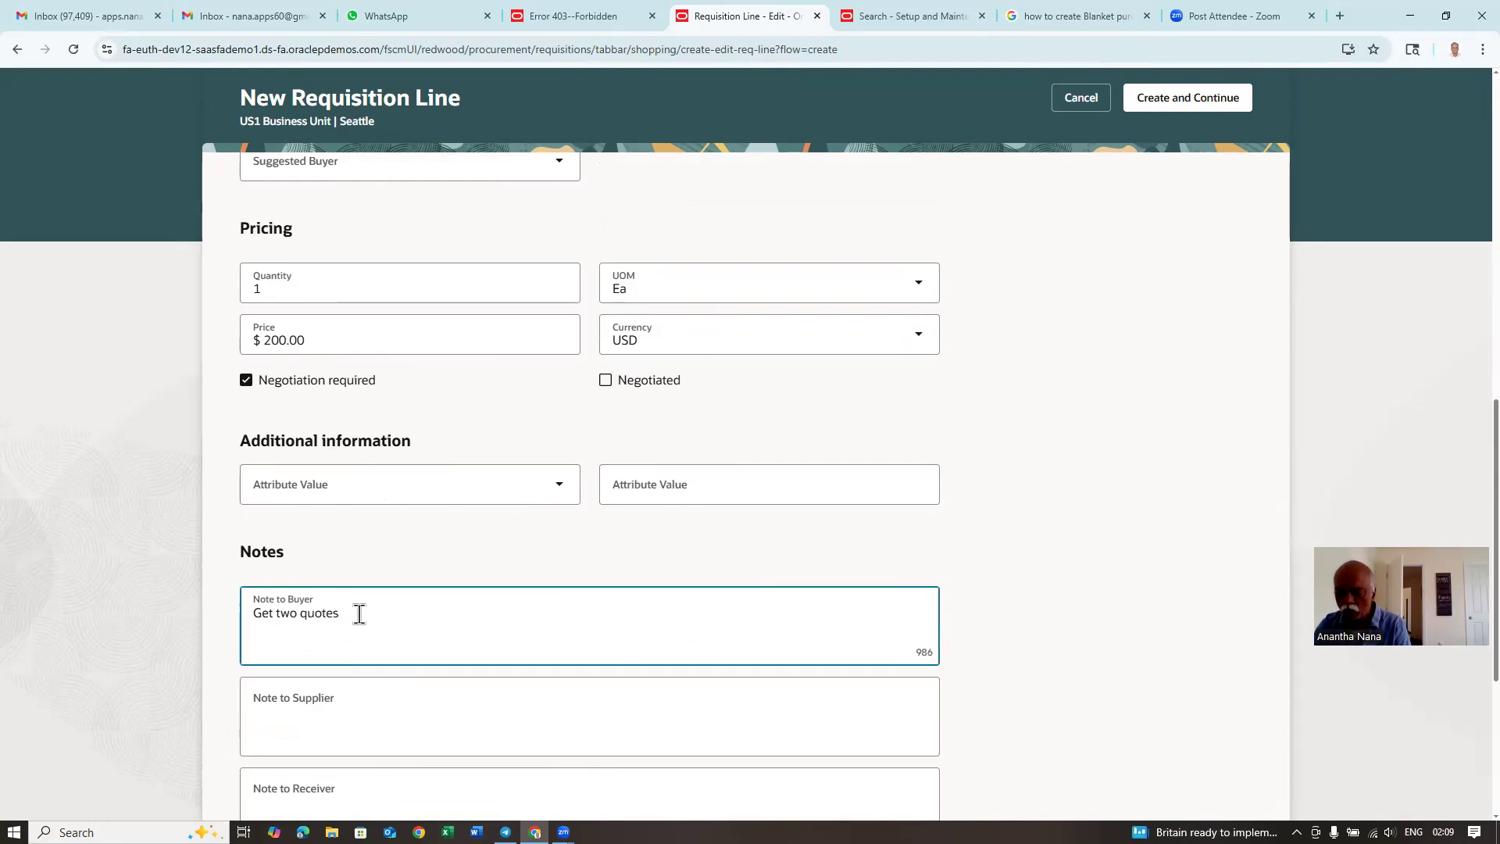
type(" fpor")
key("BackSpace")
key("BackSpace")
key("BackSpace")
key("BackSpace")
type("or comparison")
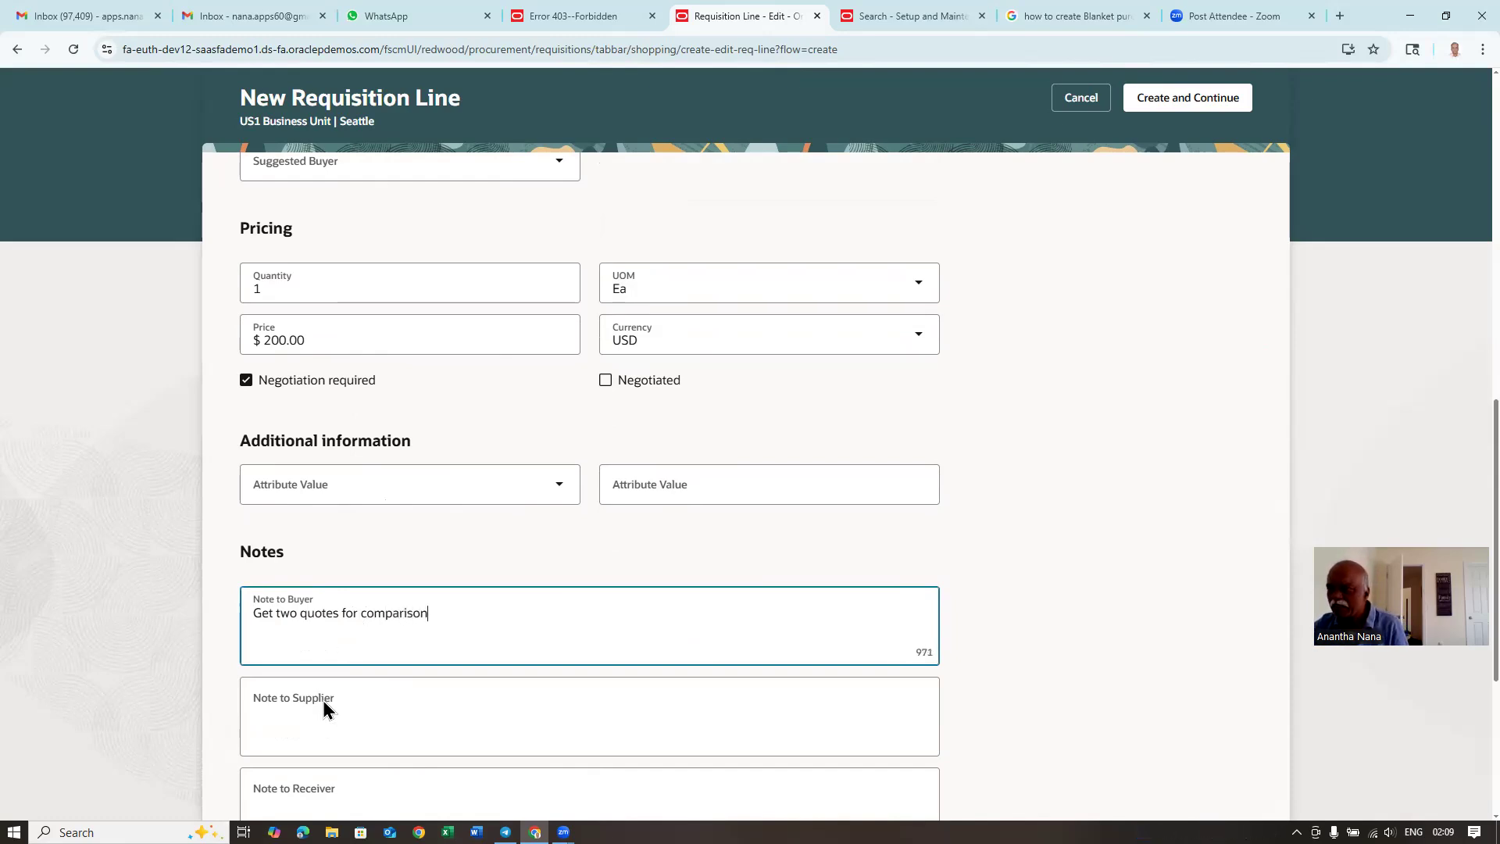
Enter the note to supplier "Provide the Test certificates" on the requisition line.
left_click(349, 711)
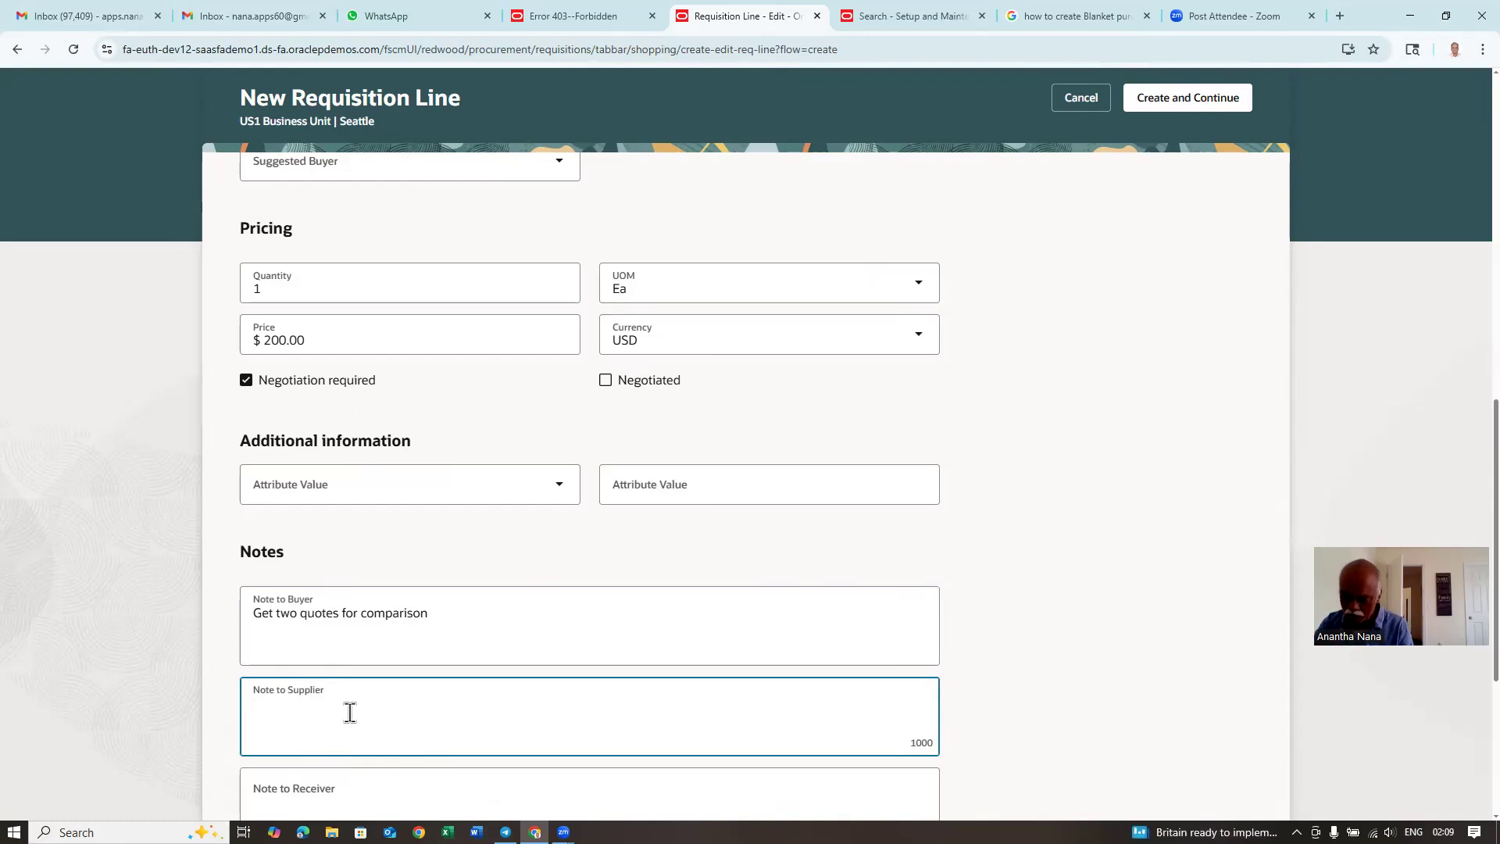
type("Pr")
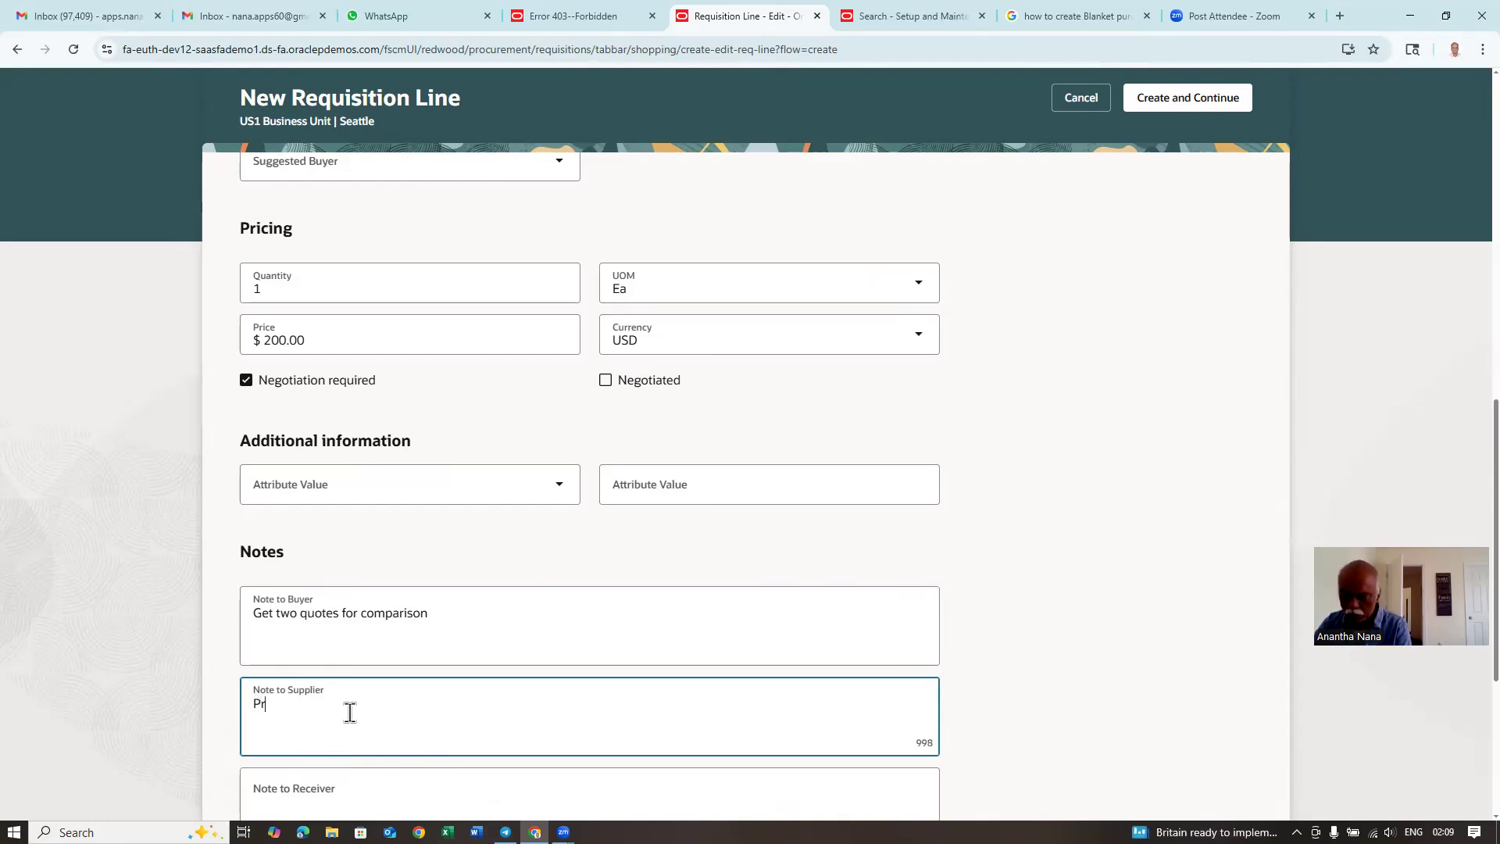
type("ovide ")
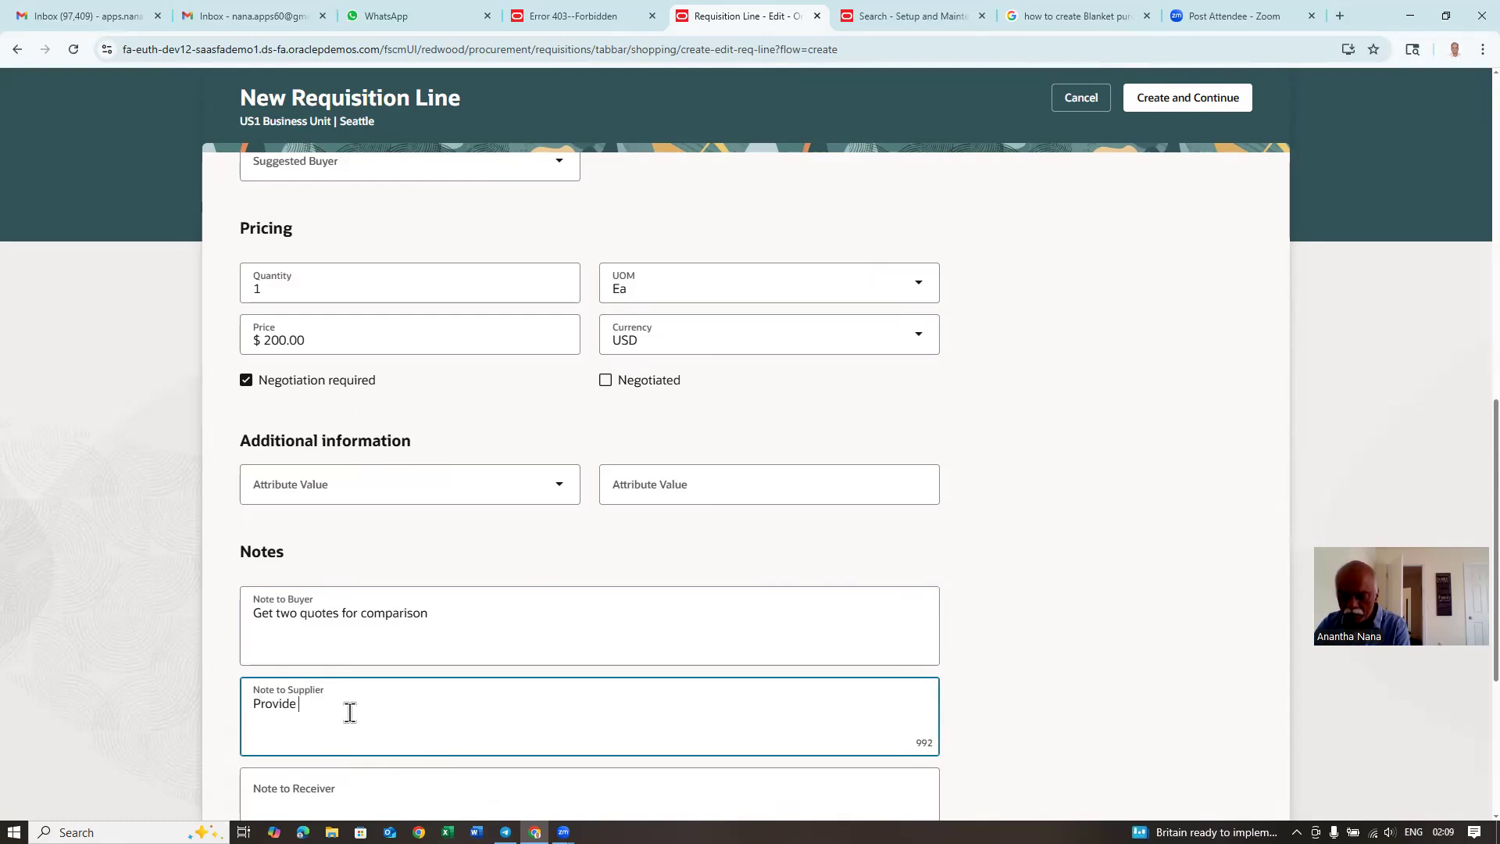
type("the Test certific")
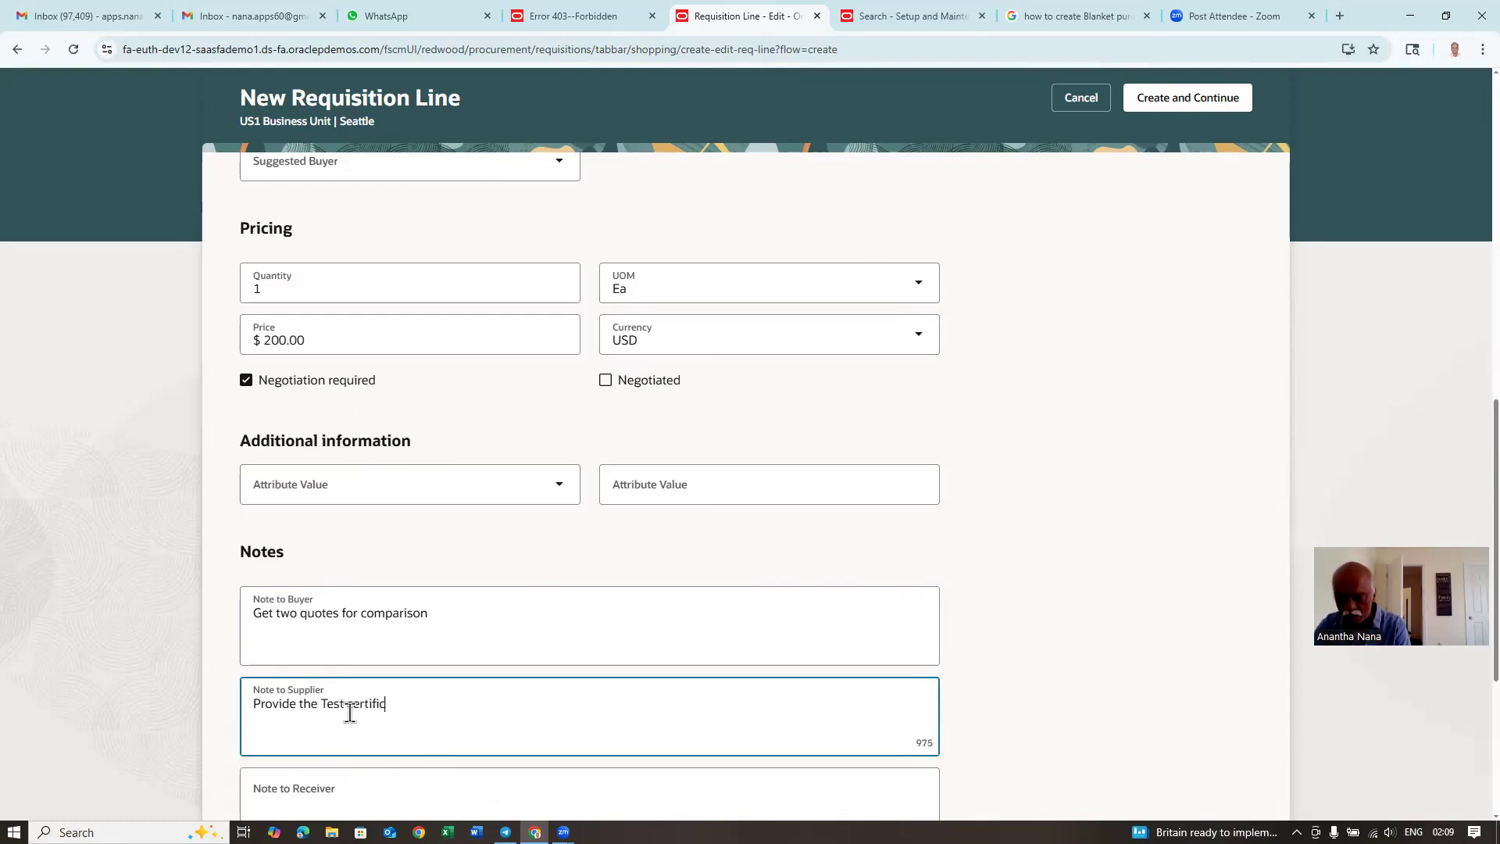
type("ates")
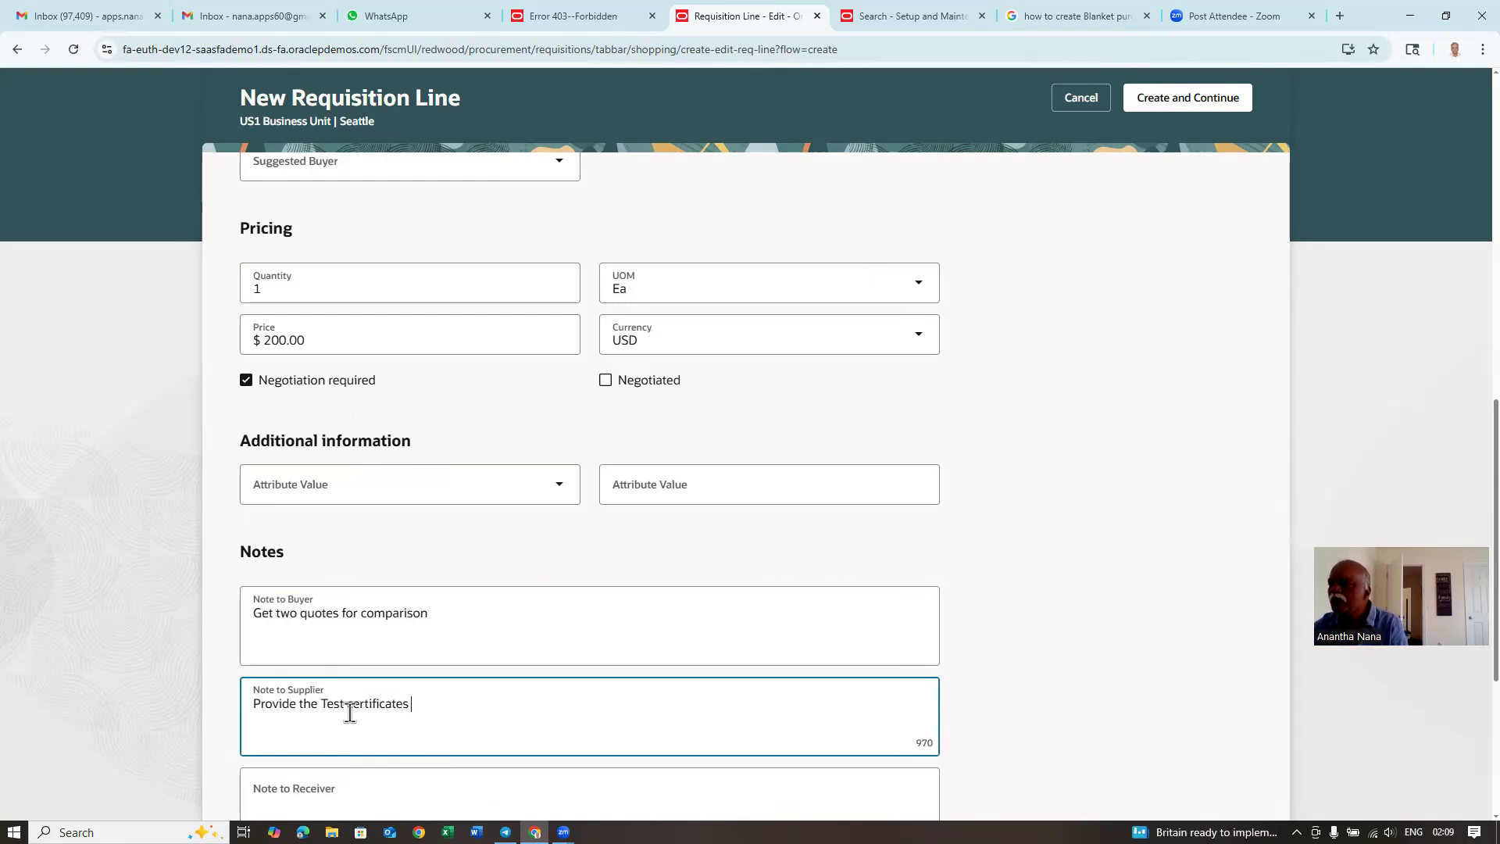
Enter the note to receiver "Check for upright delivery" on the requisition line.
scroll(349, 713, "down", 2)
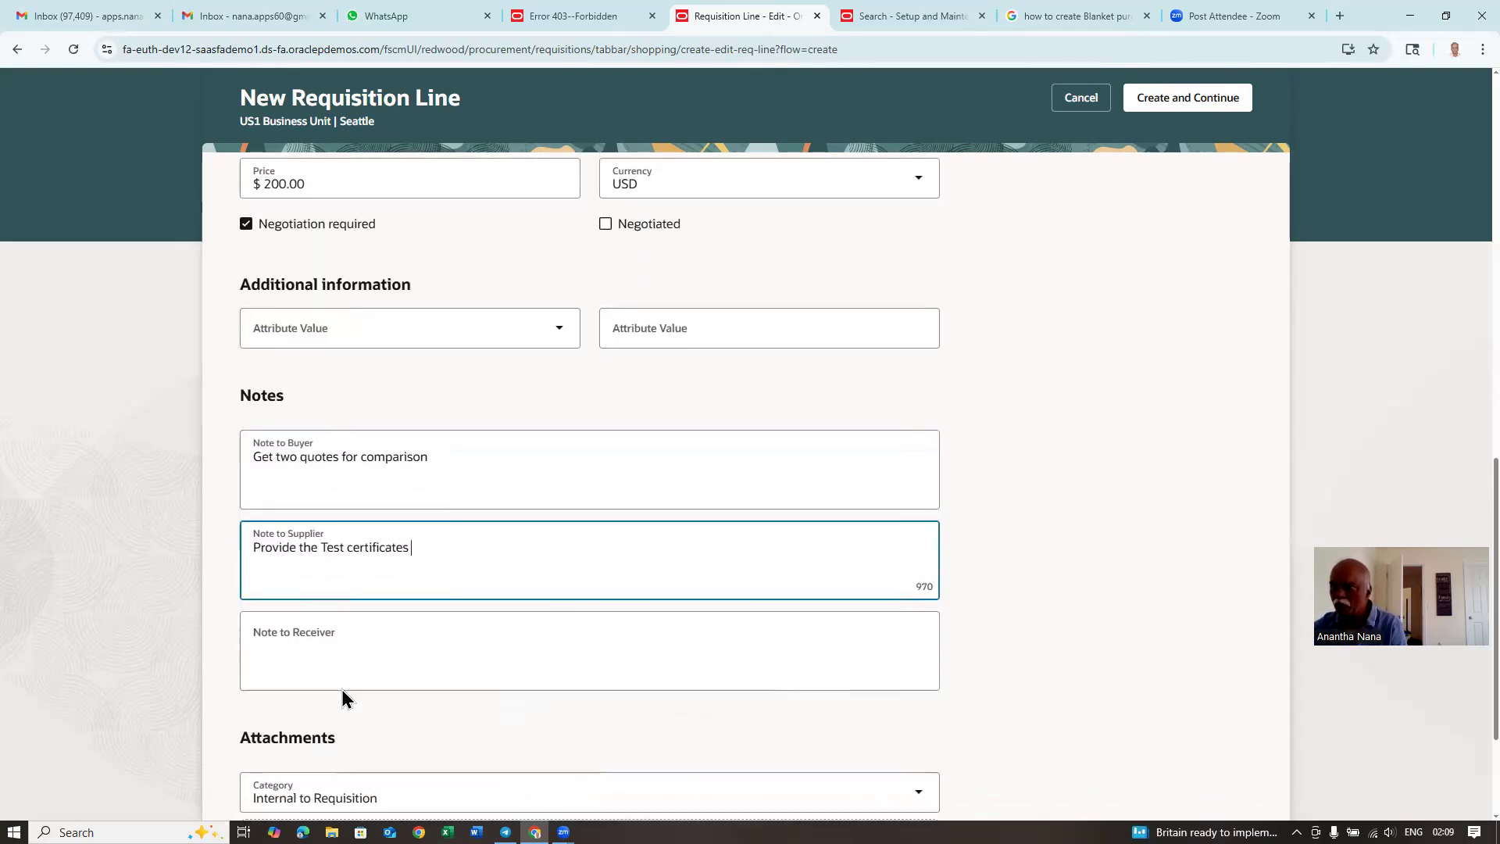
left_click(337, 645)
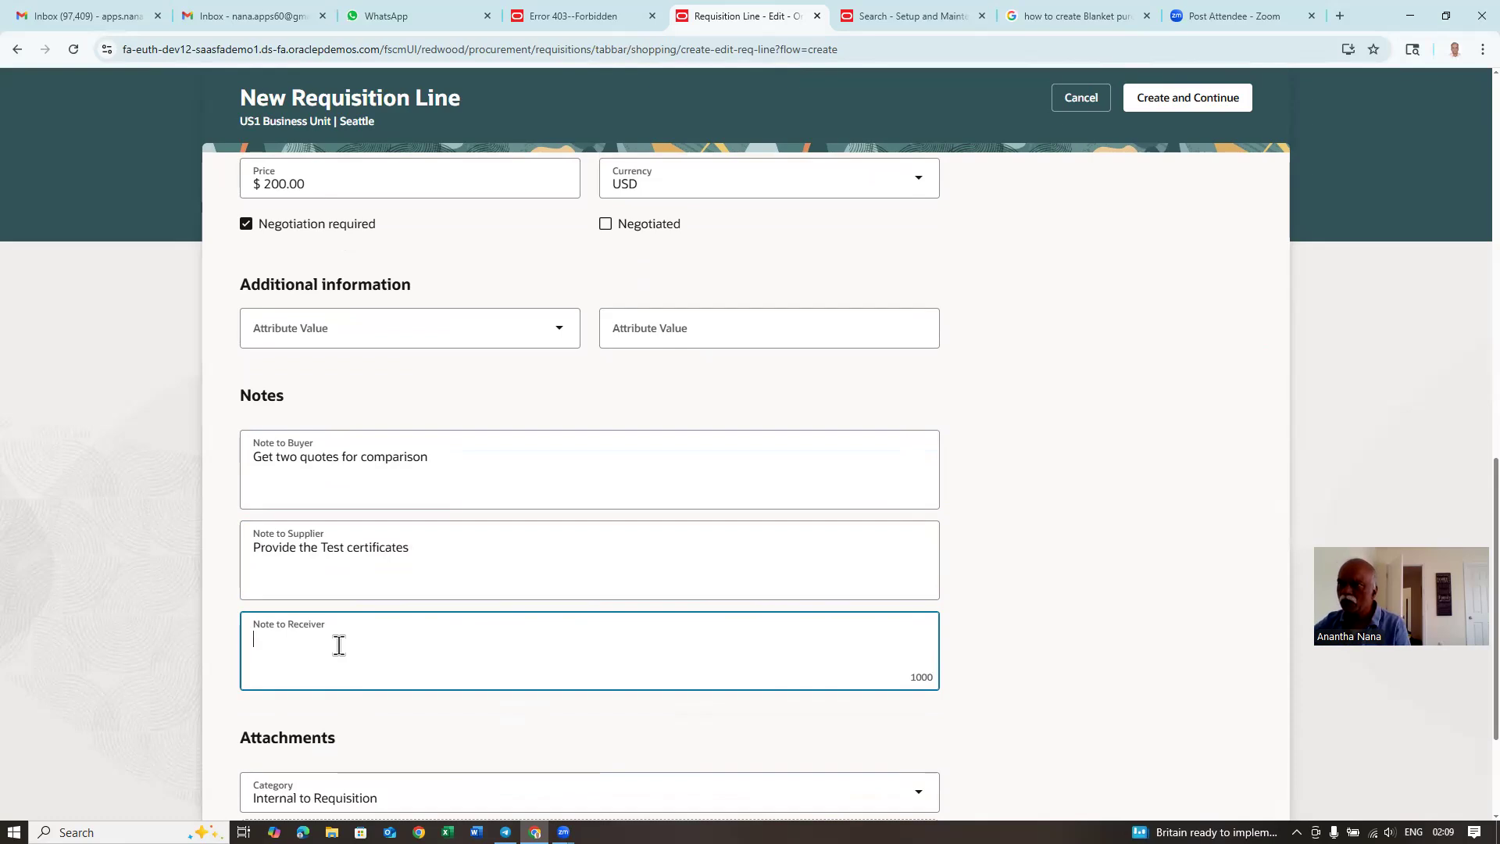
type("Check for upright delivery")
scroll(377, 690, "down", 3)
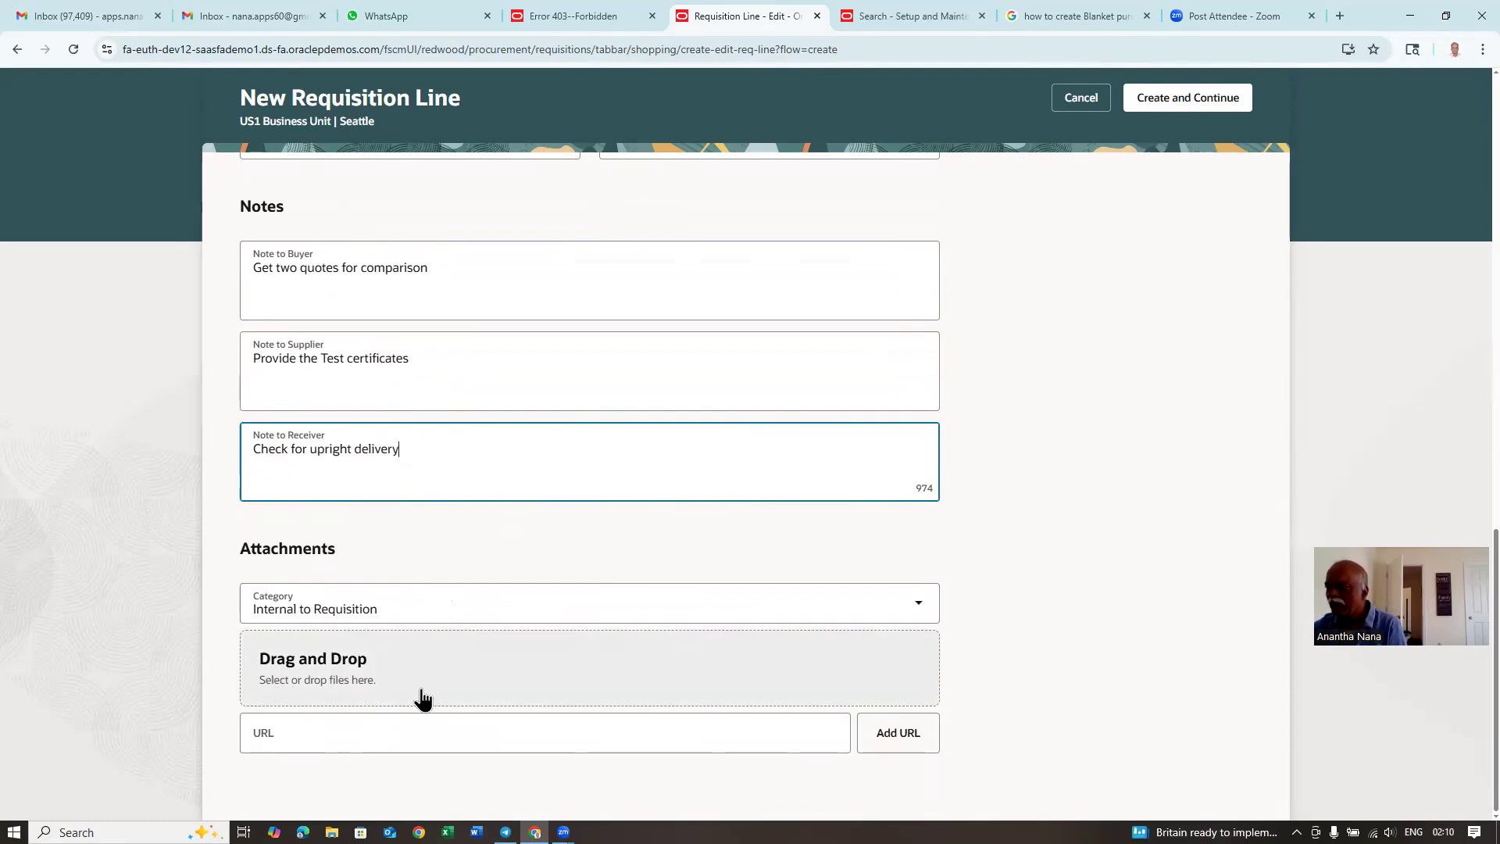
Switch to Word, create a blank document and save it as PR_Attachment in the Documents folder.
left_click(476, 832)
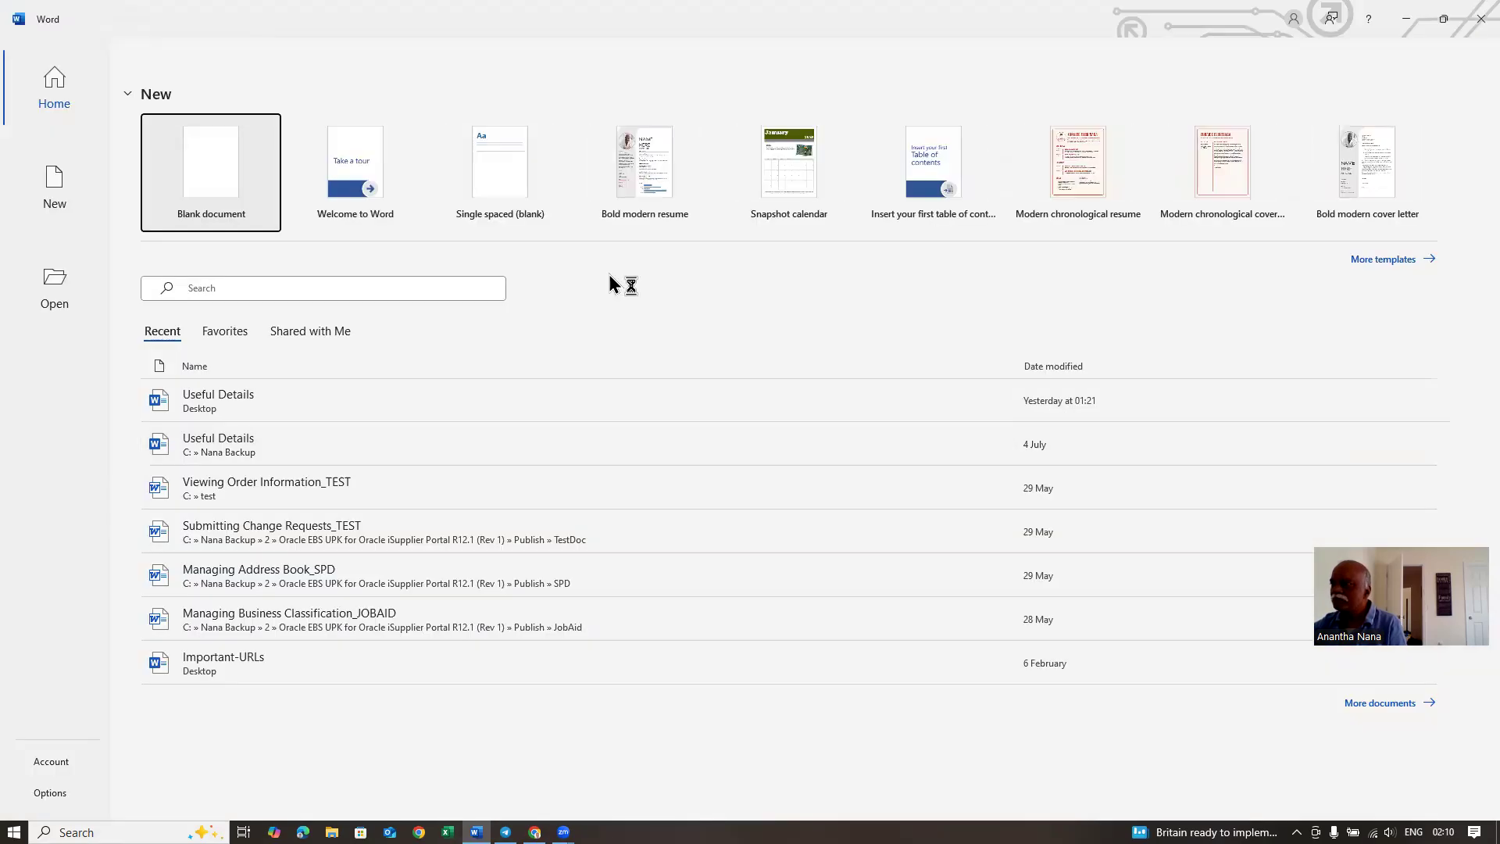
left_click(208, 160)
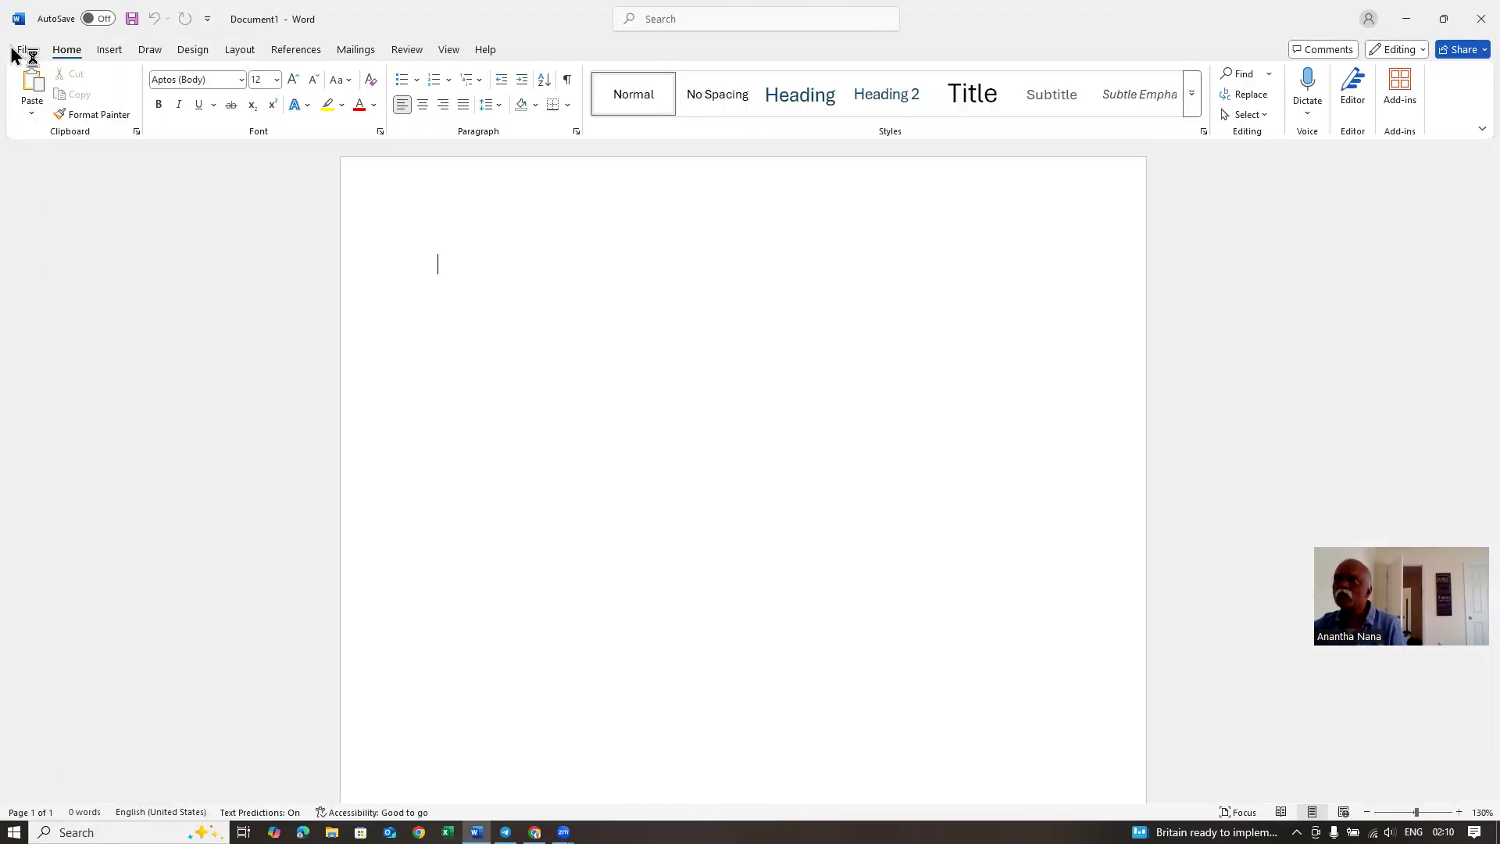
left_click(25, 50)
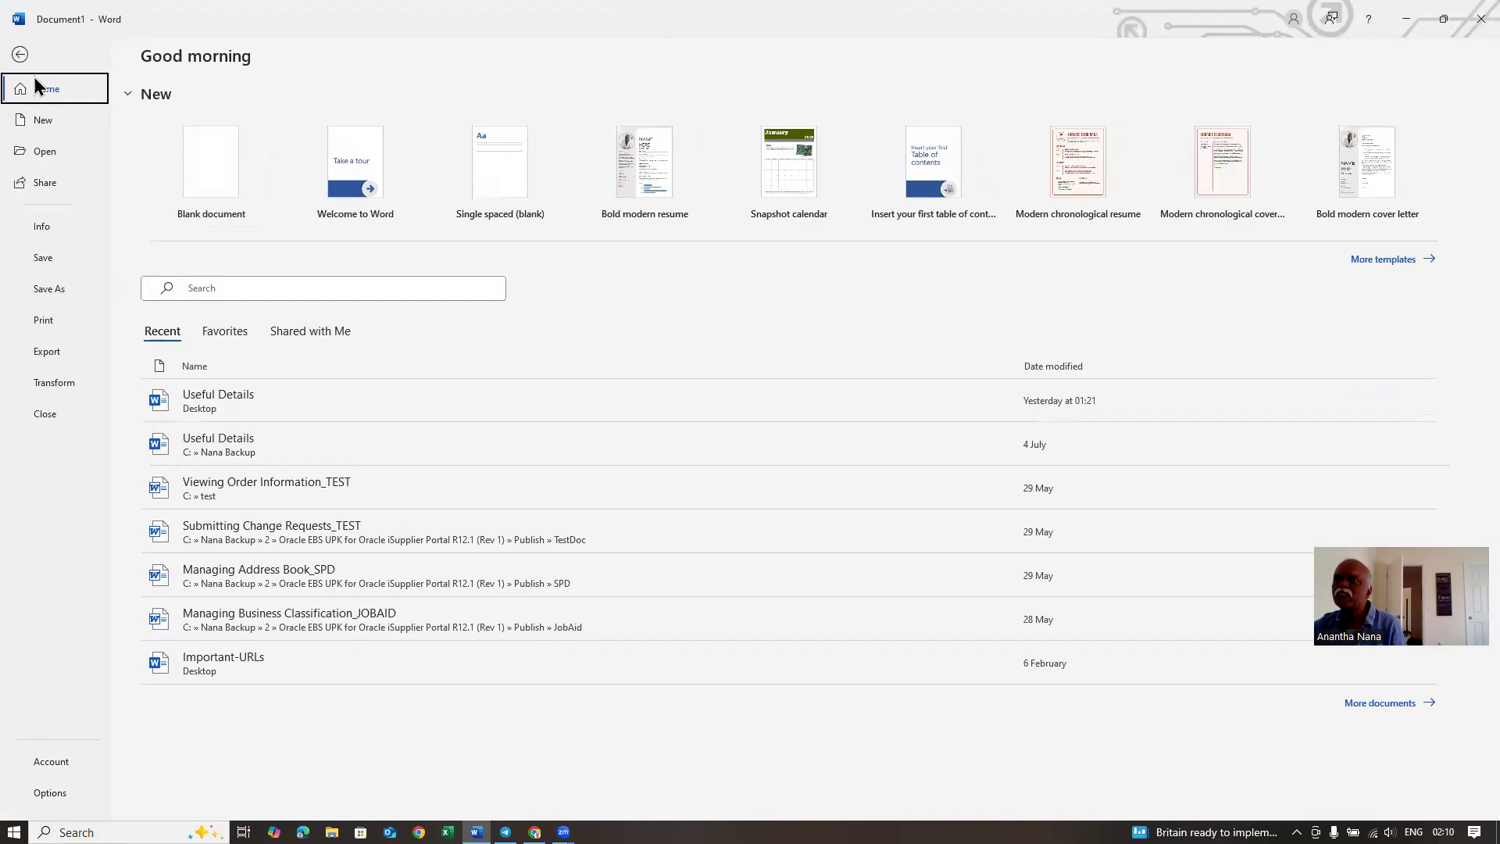
left_click(58, 288)
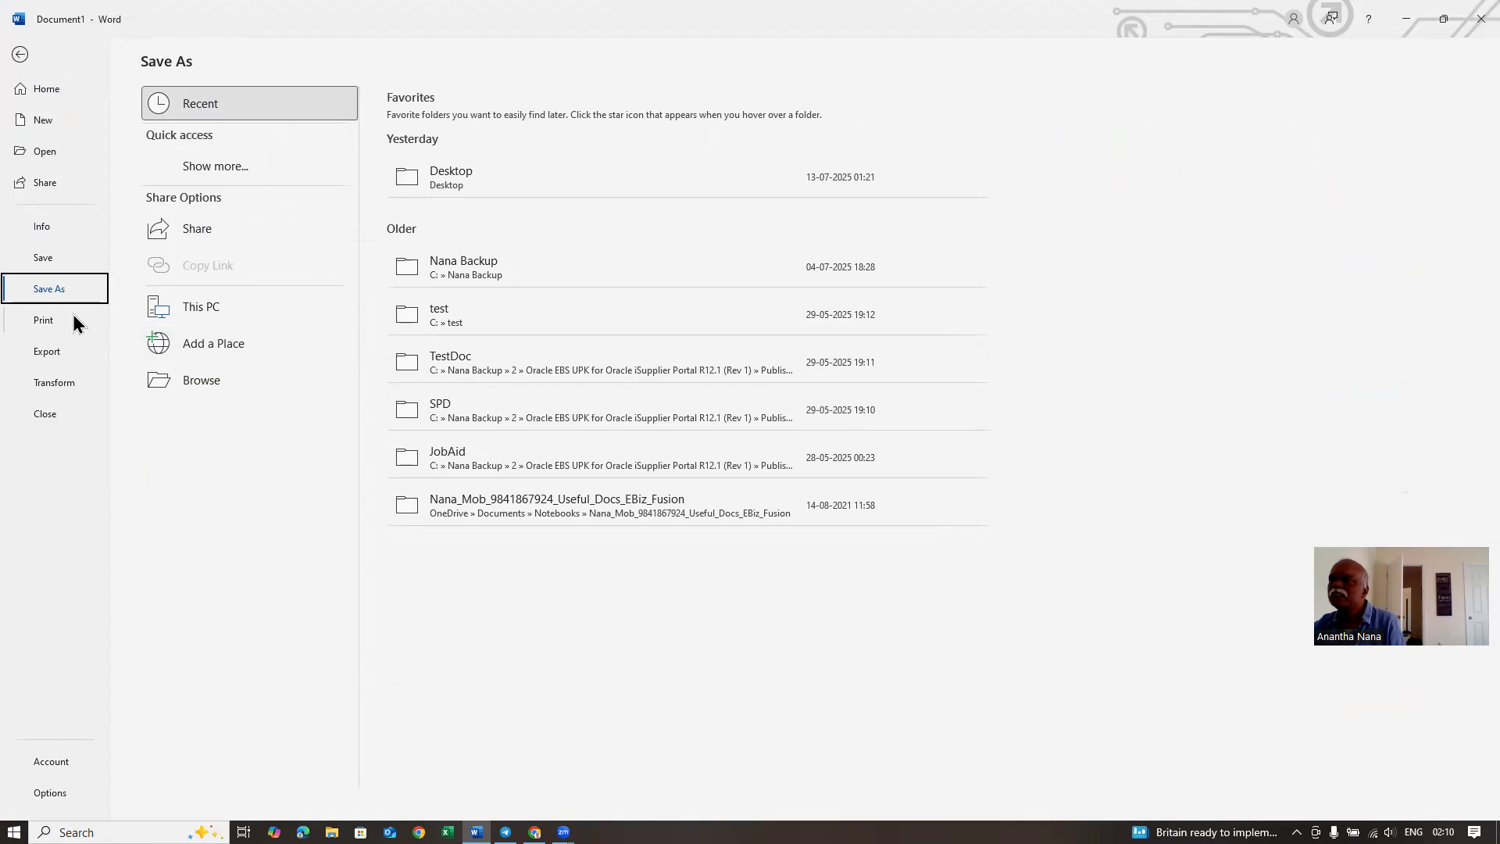
left_click(218, 307)
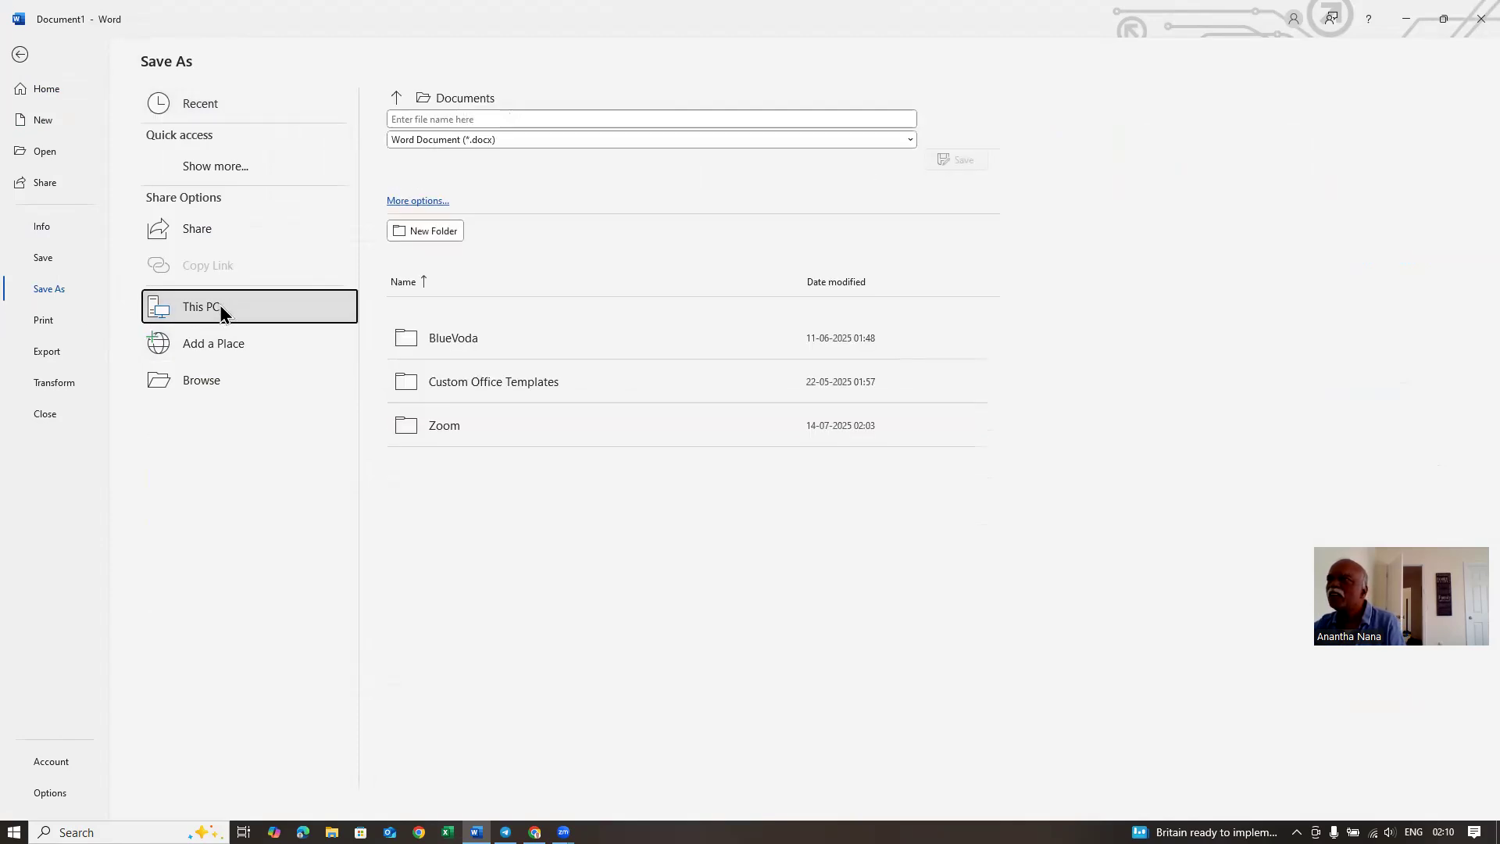
left_click(218, 307)
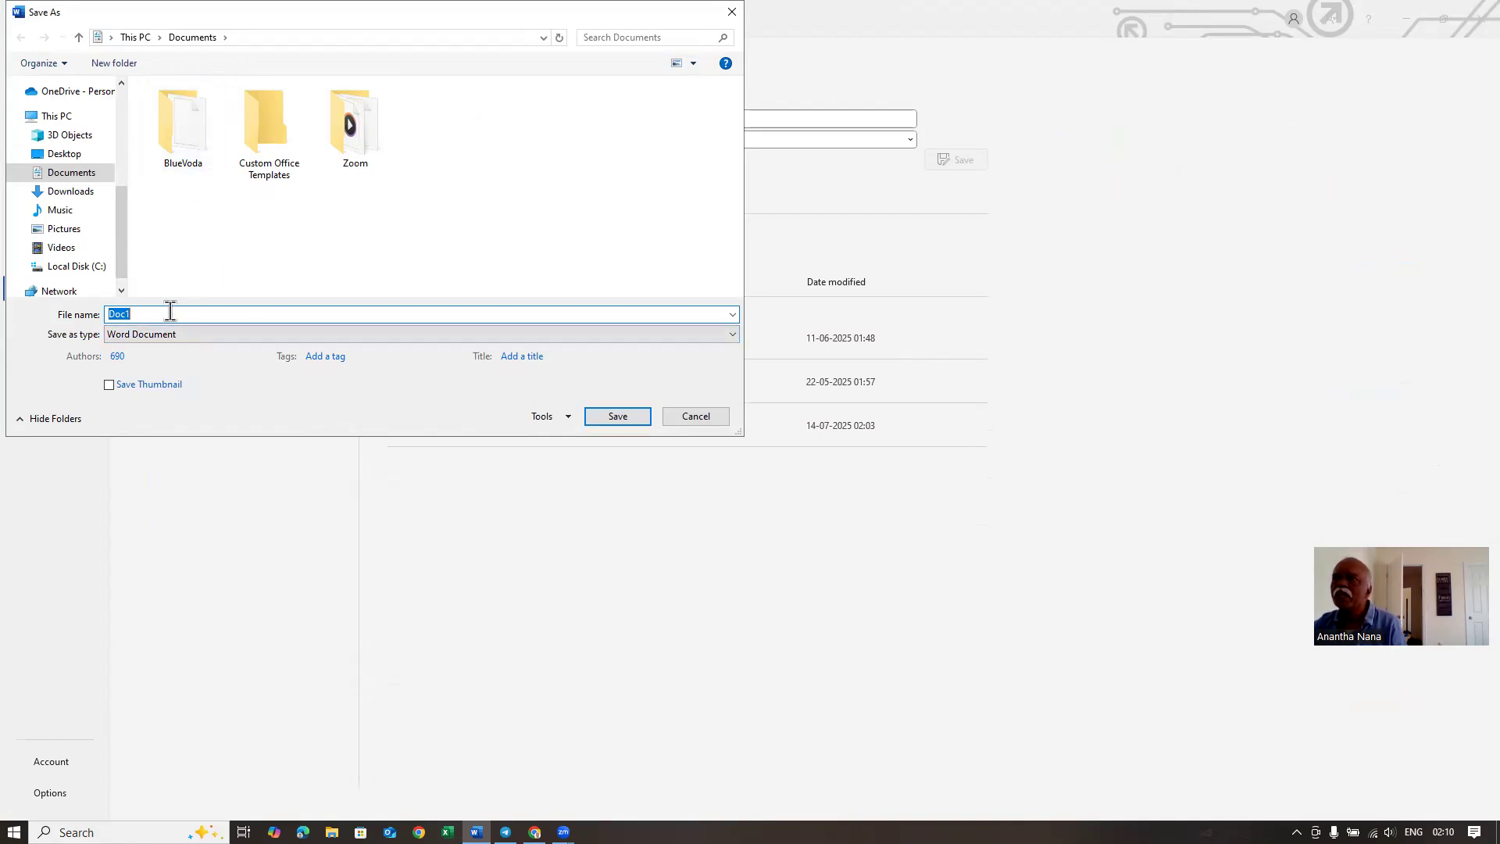
type("P")
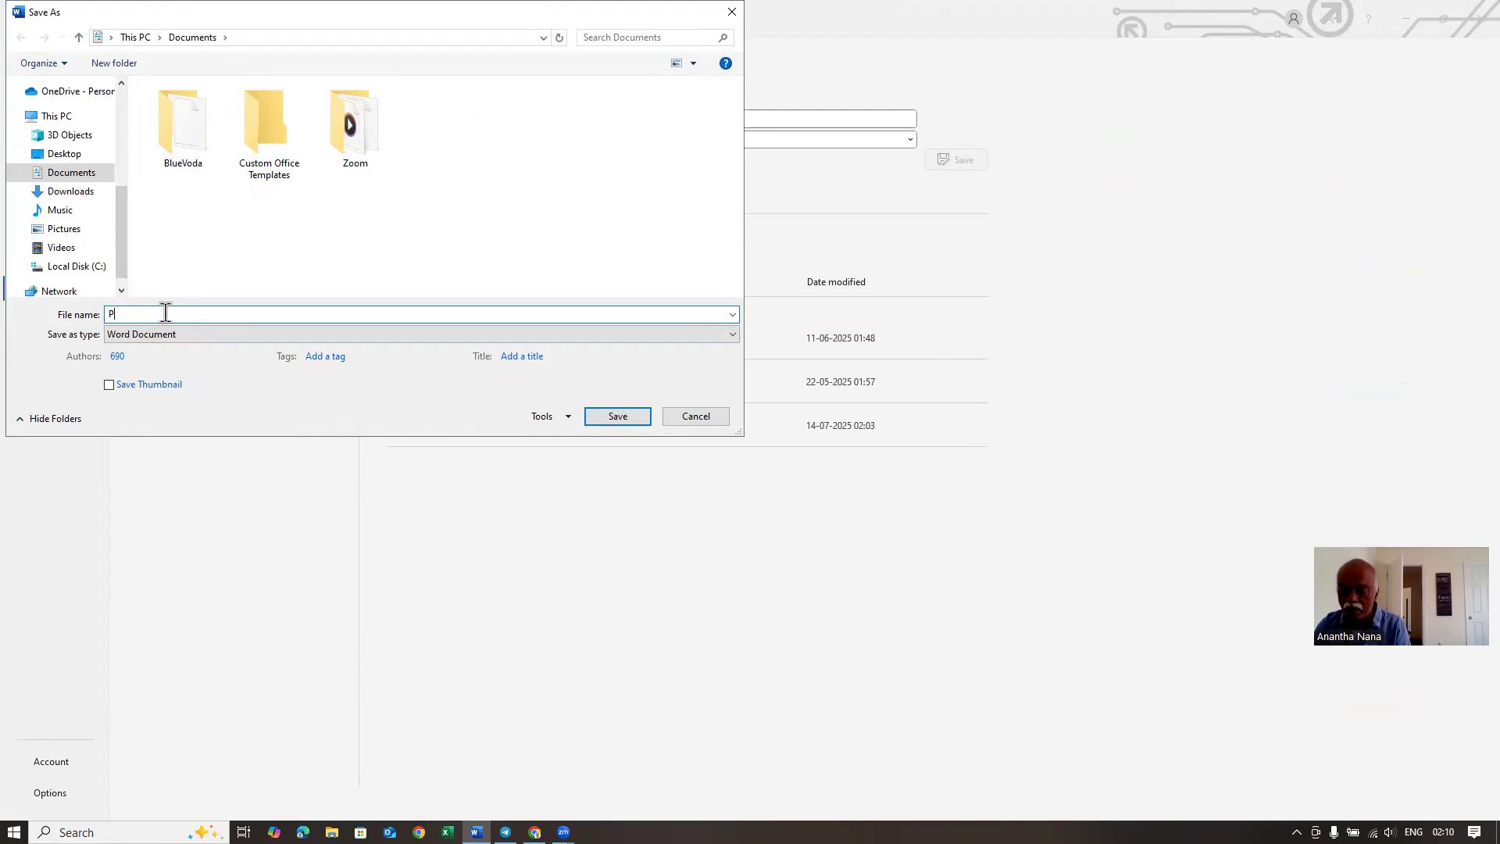
type("R_A")
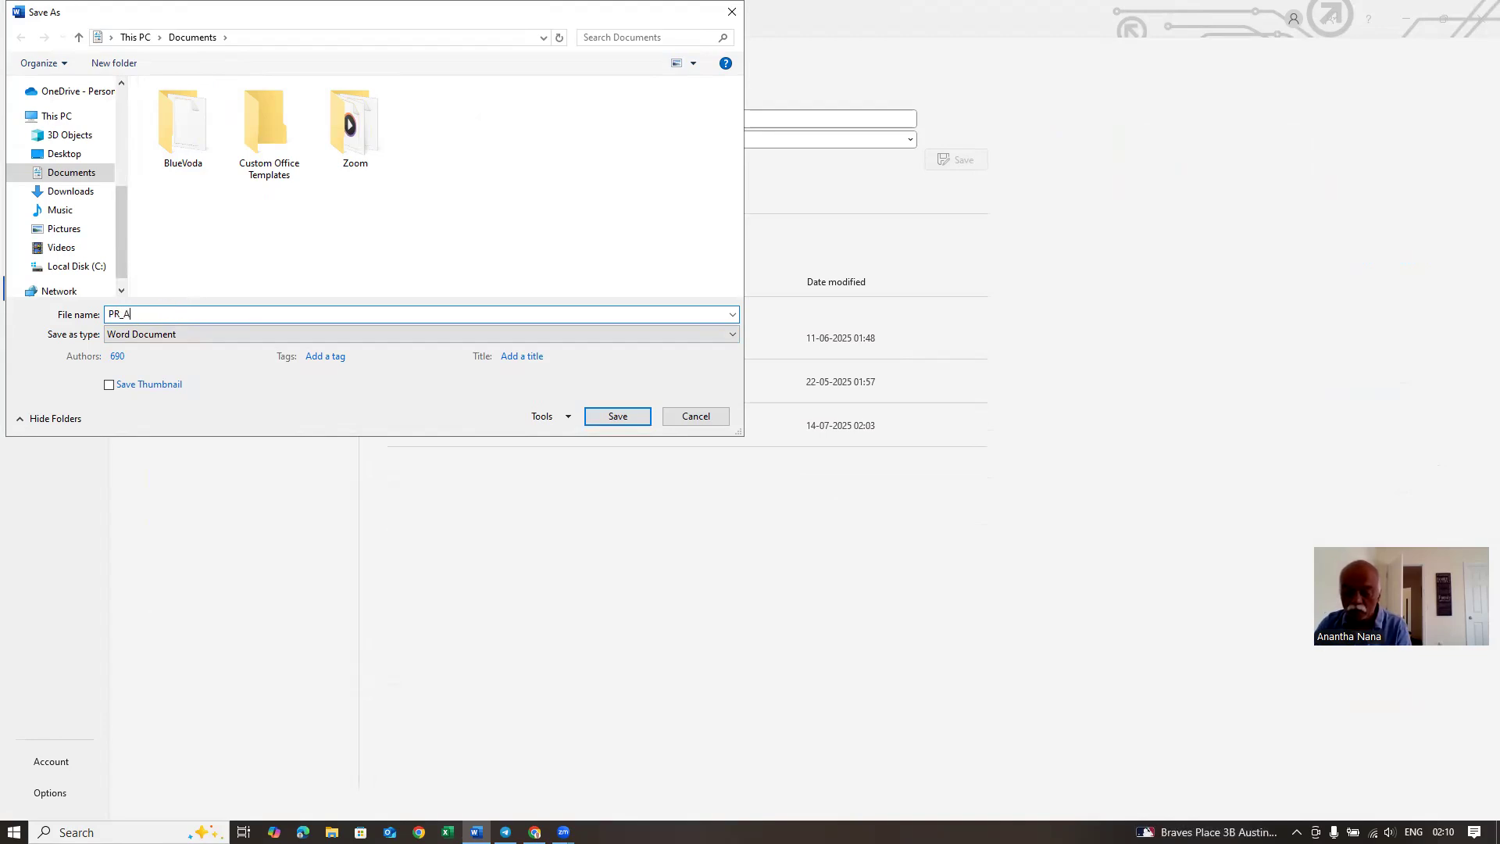
type("ttachment")
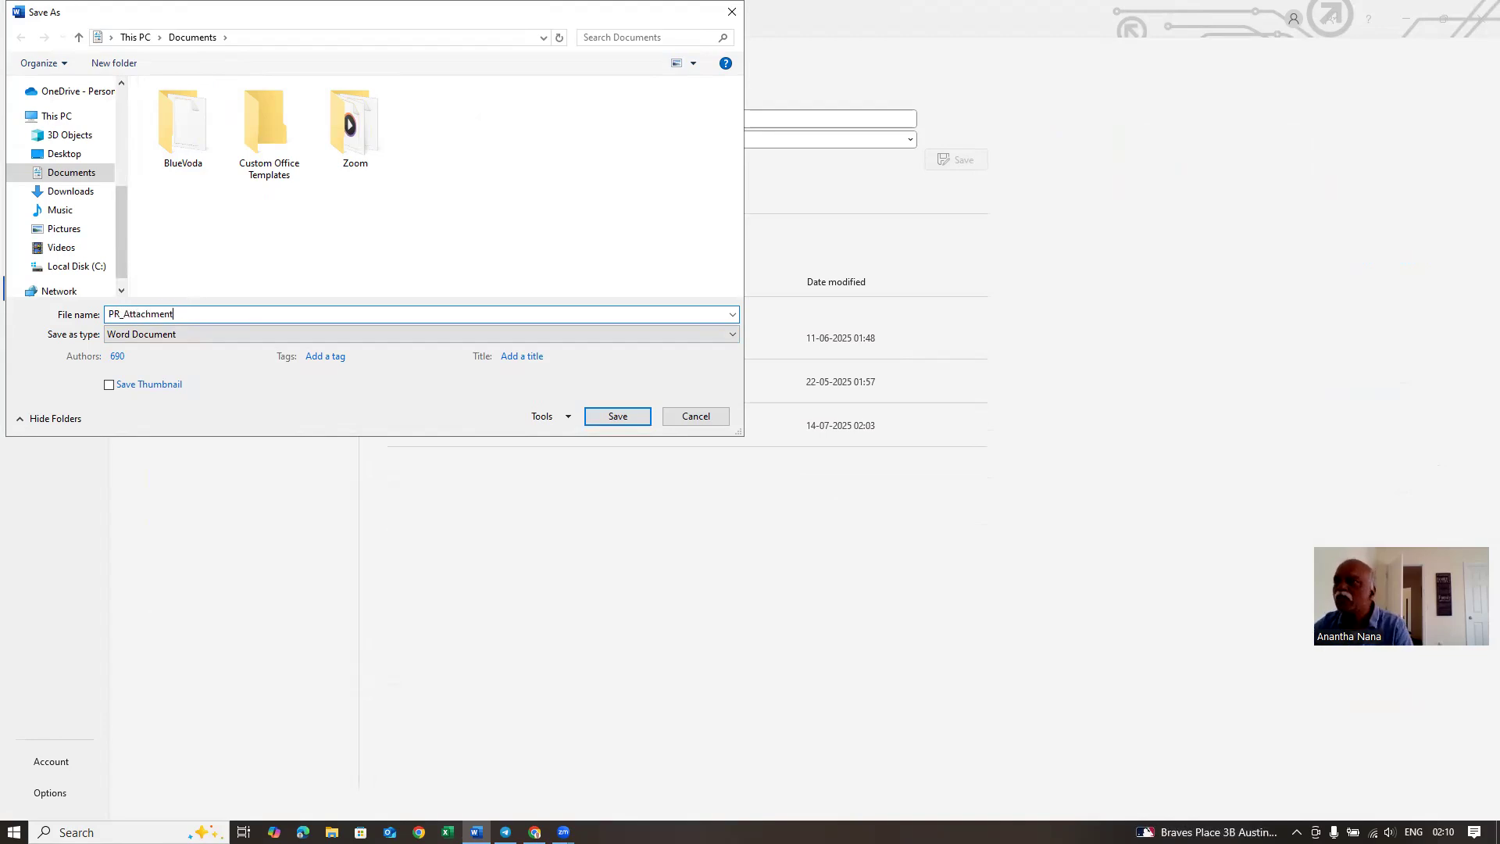
left_click(636, 421)
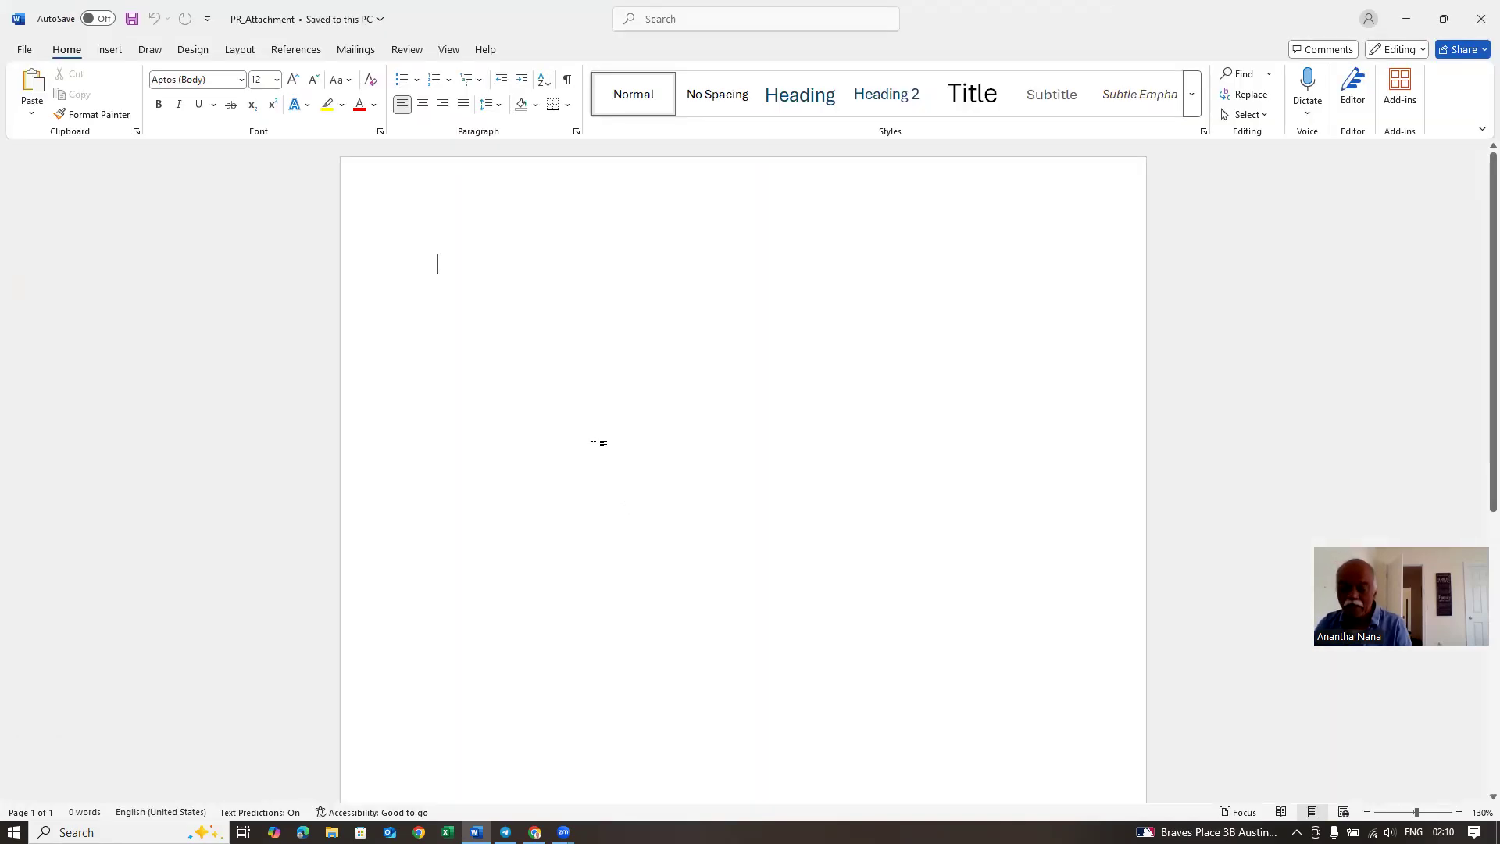
Write "Send the standard Operating Practices for our team" in the PR_Attachment document, save it and close Word.
type("Send t")
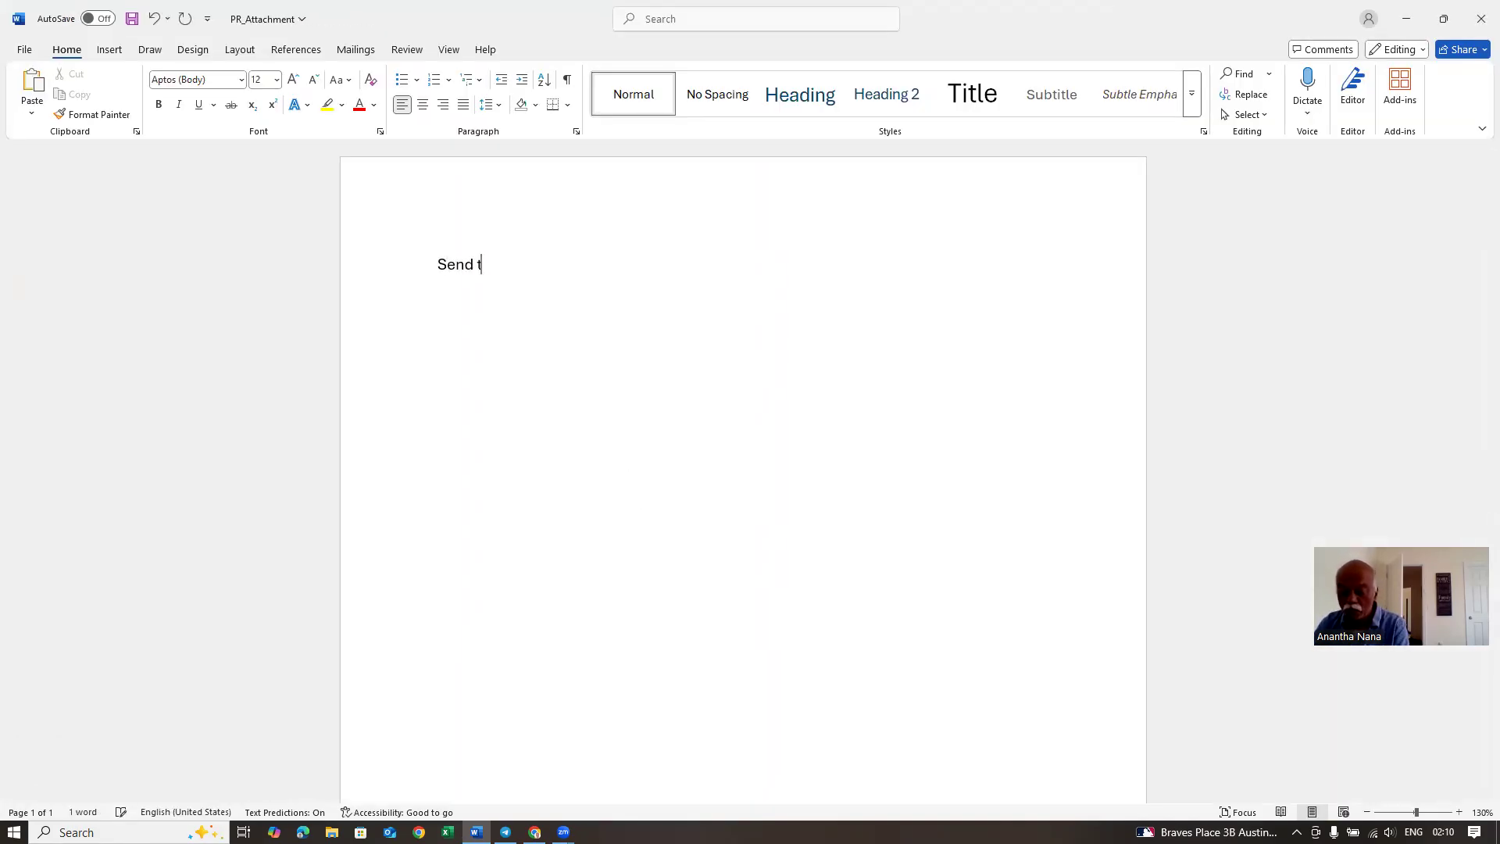
type("he stand")
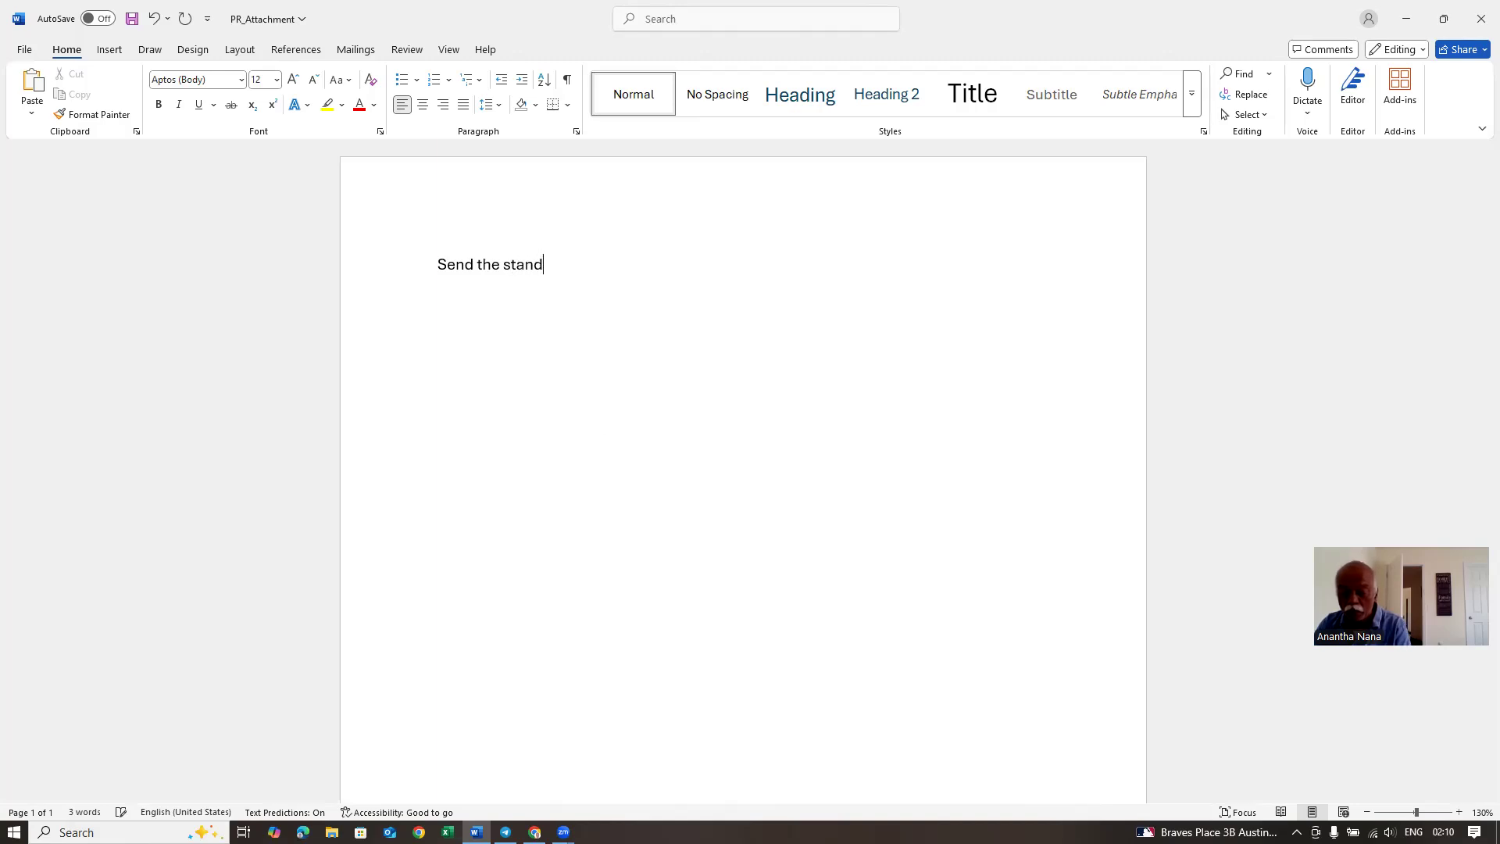
type("ard Operat")
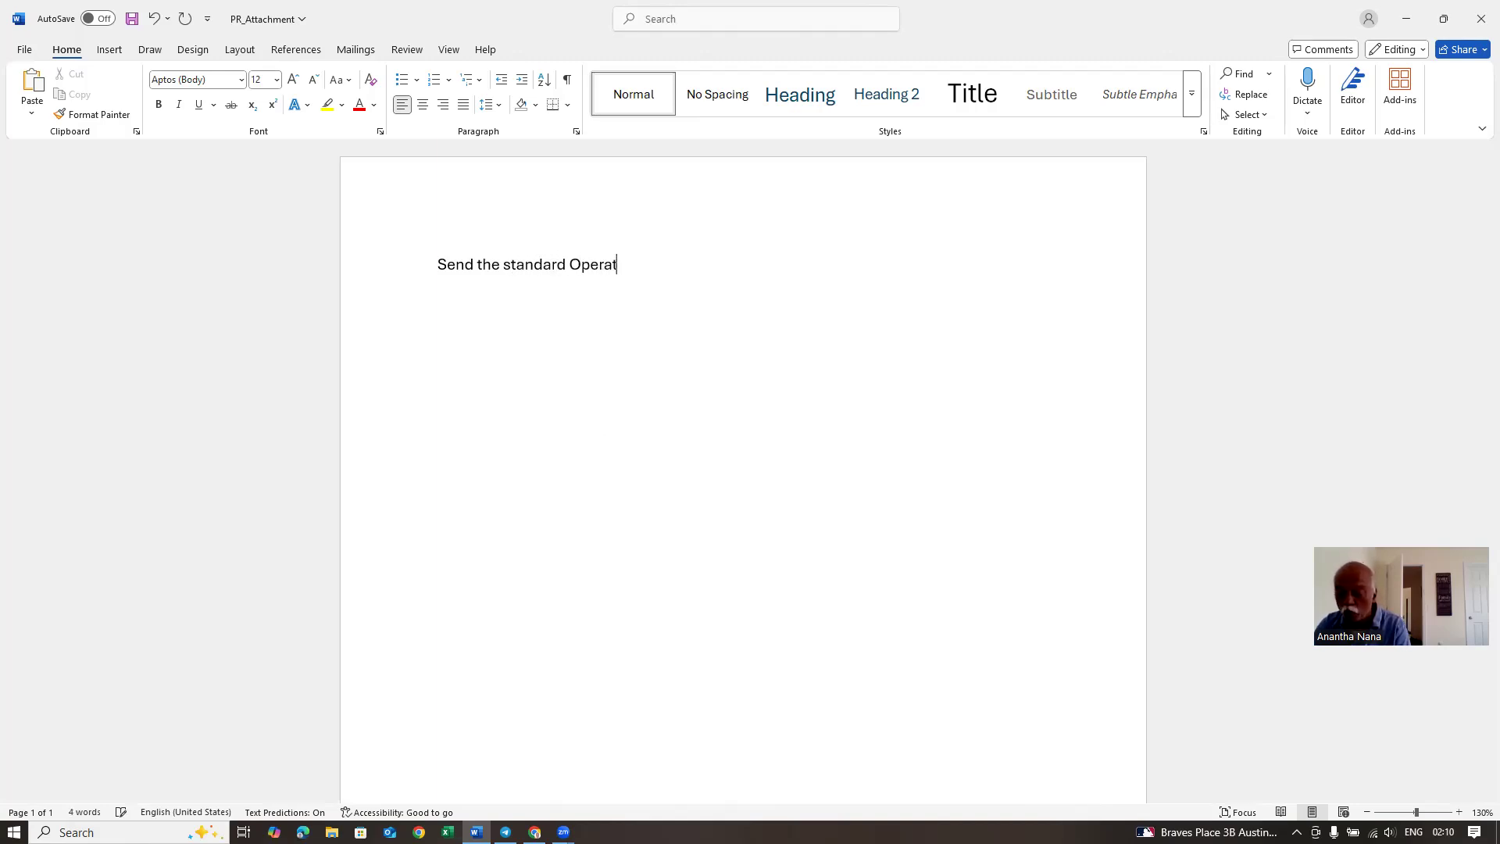
type("ing Practices for our team")
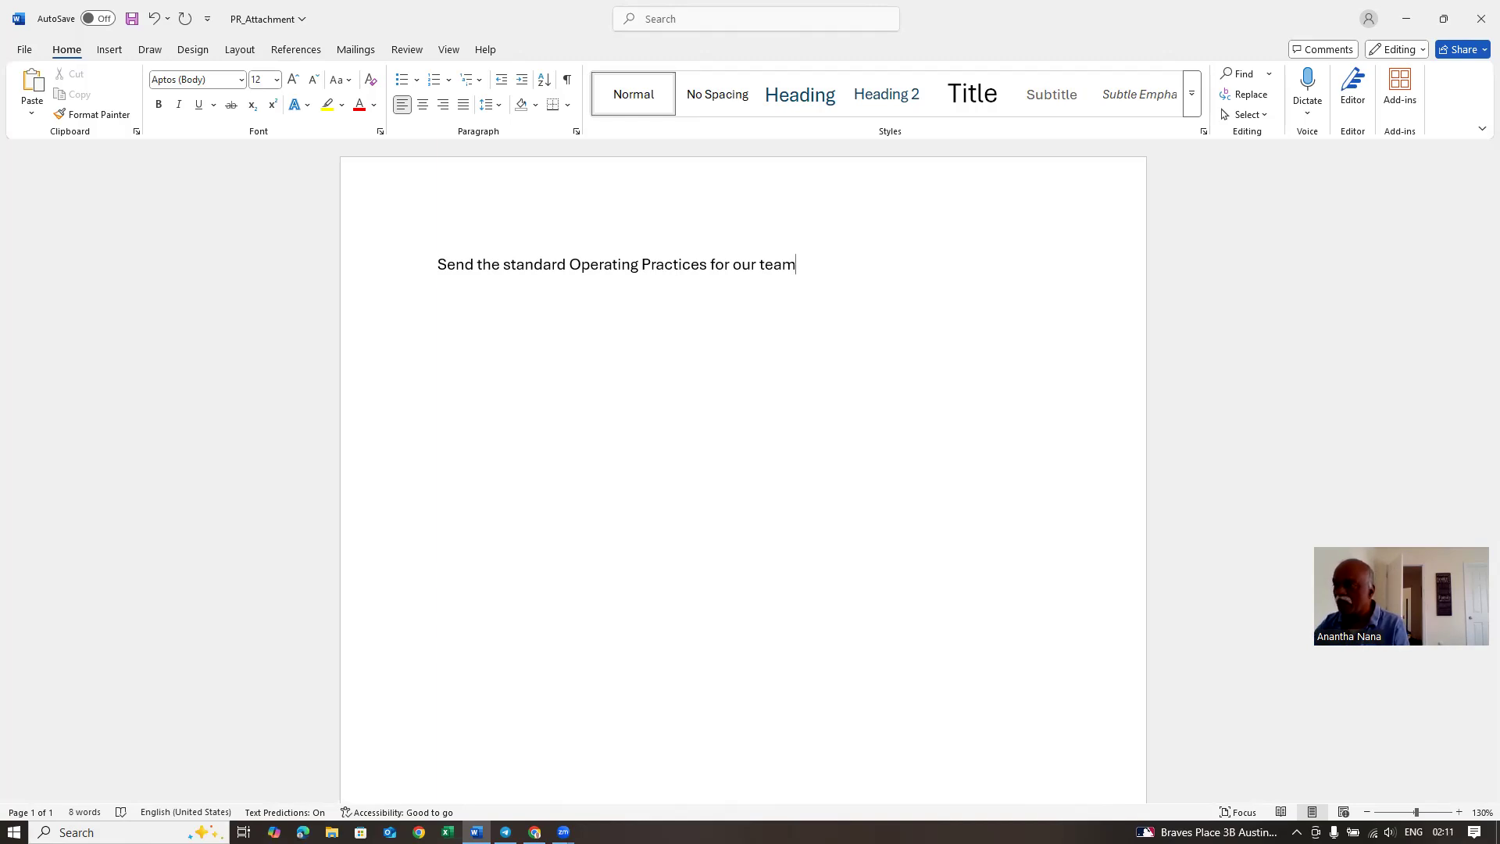
key("ctrl+s")
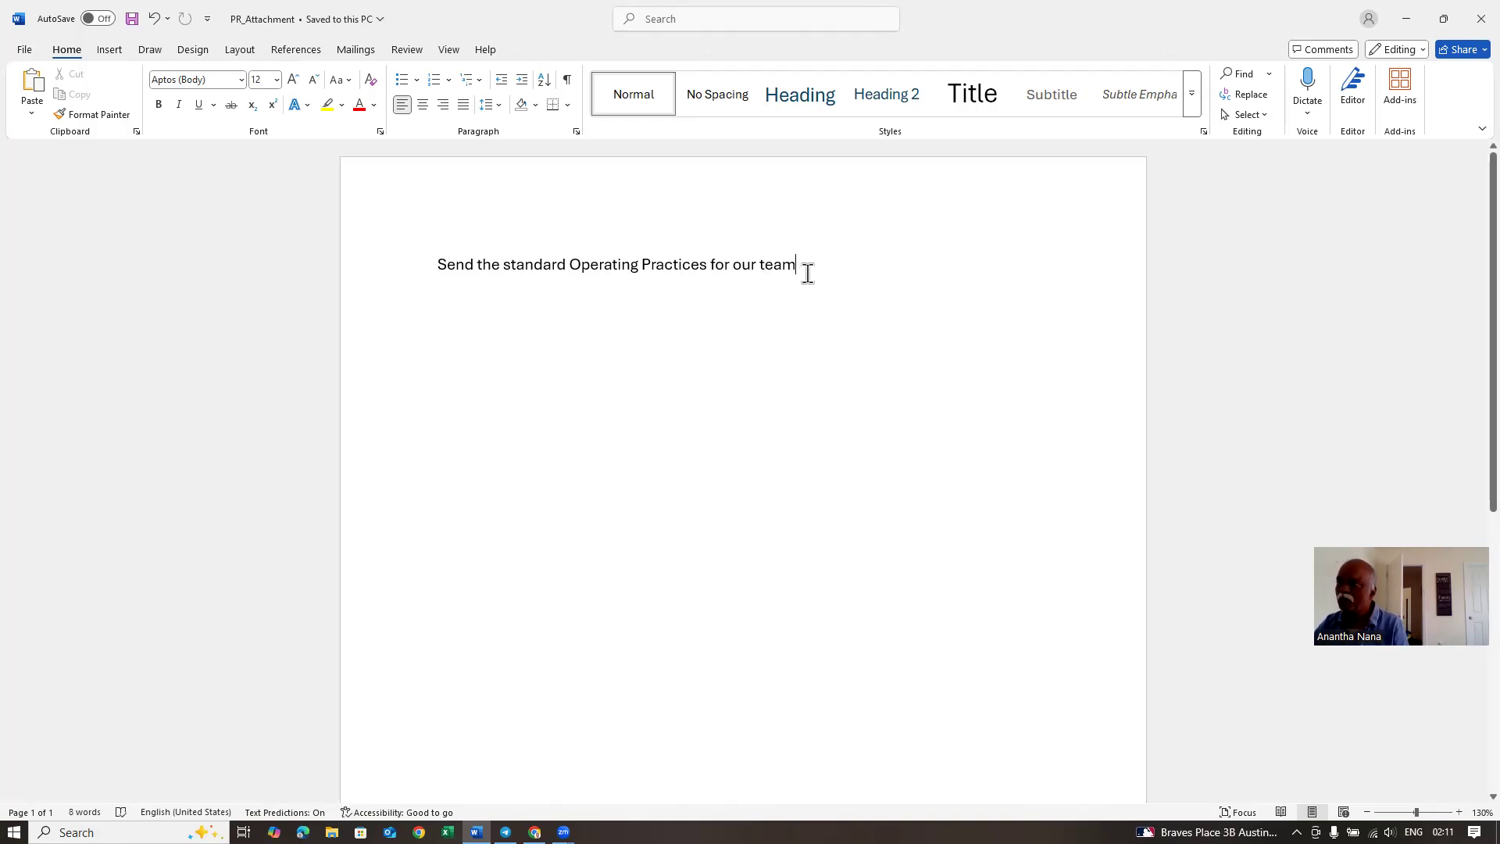
key("Return")
key("ctrl+s")
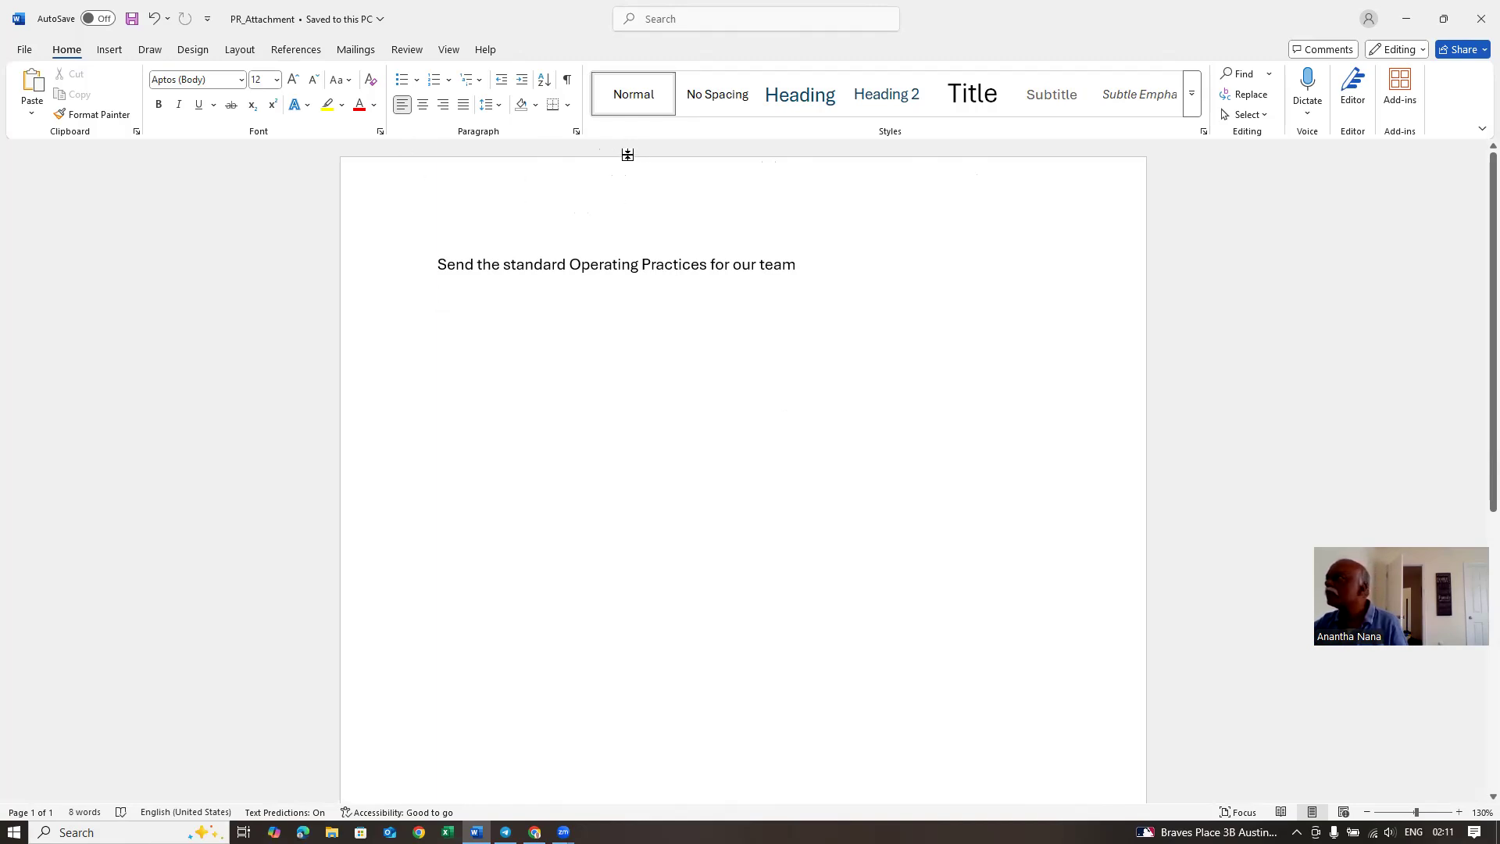
left_click(1466, 22)
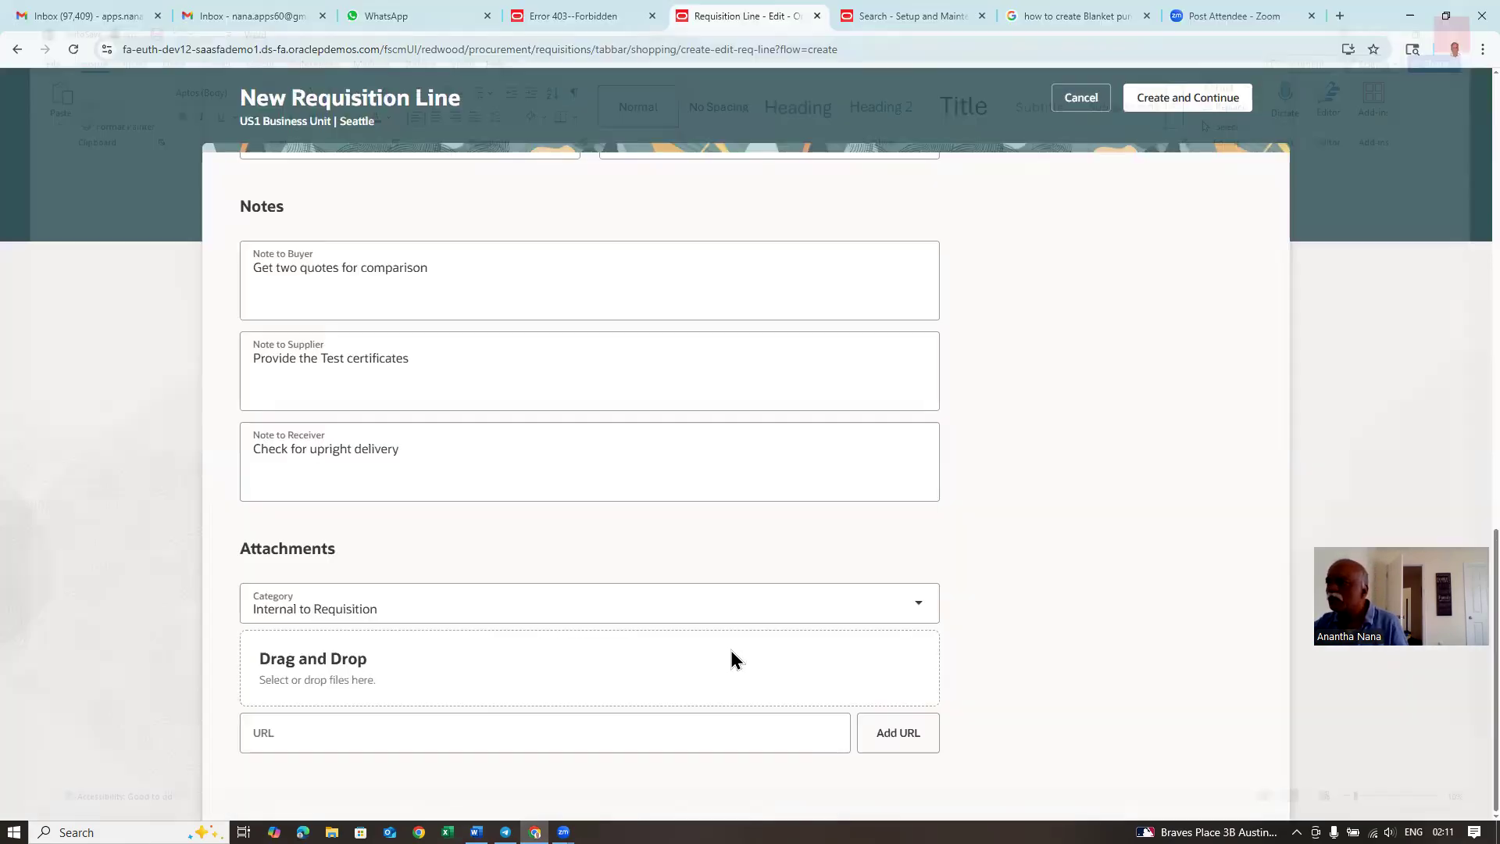
Attach the PR_Attachment document from the Documents folder to the requisition line in the Internal to Requisition category.
left_click(344, 682)
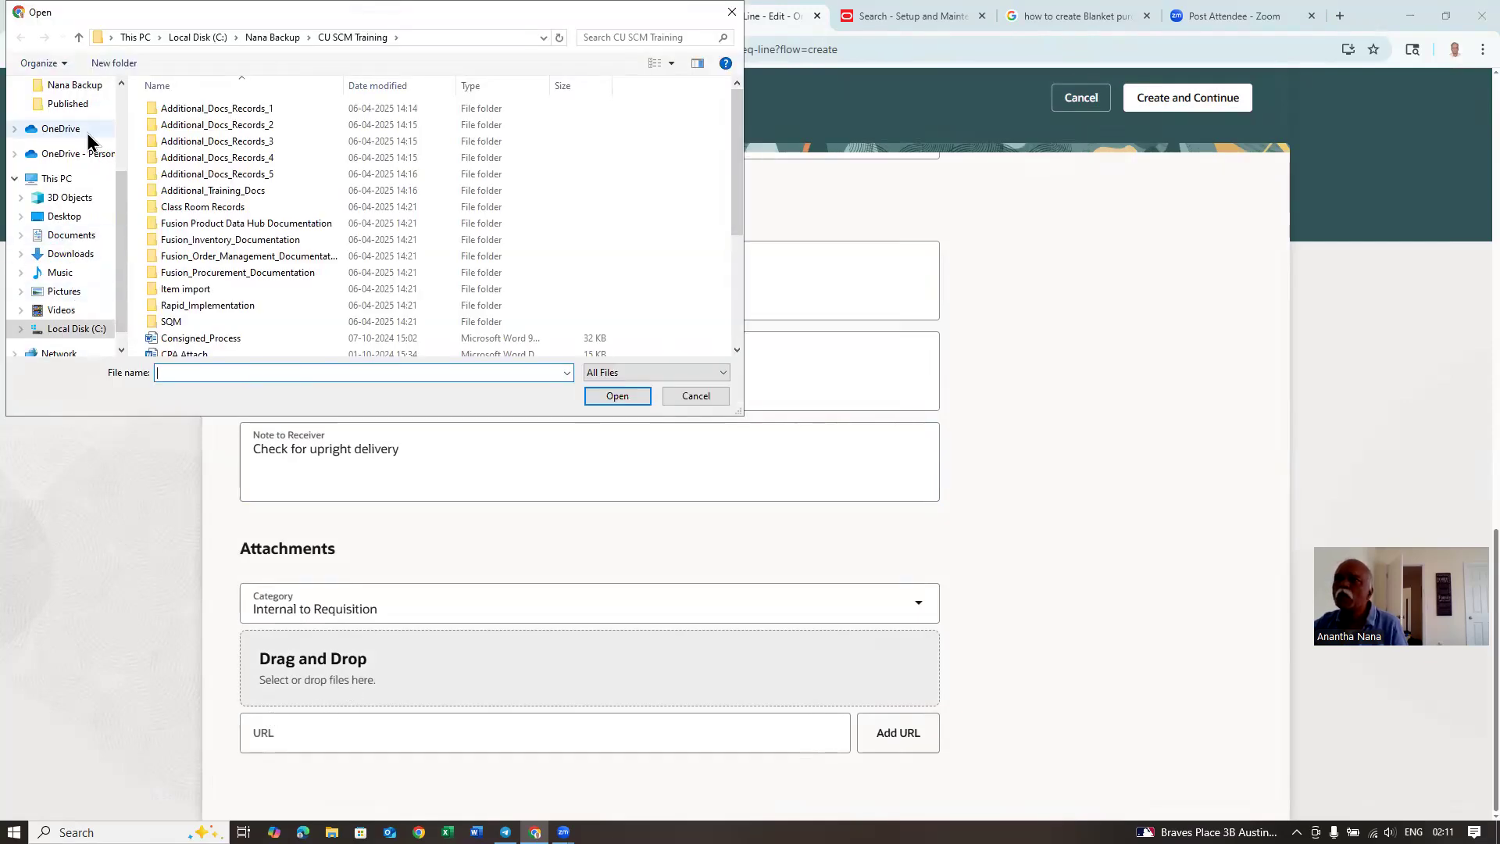
left_click(82, 237)
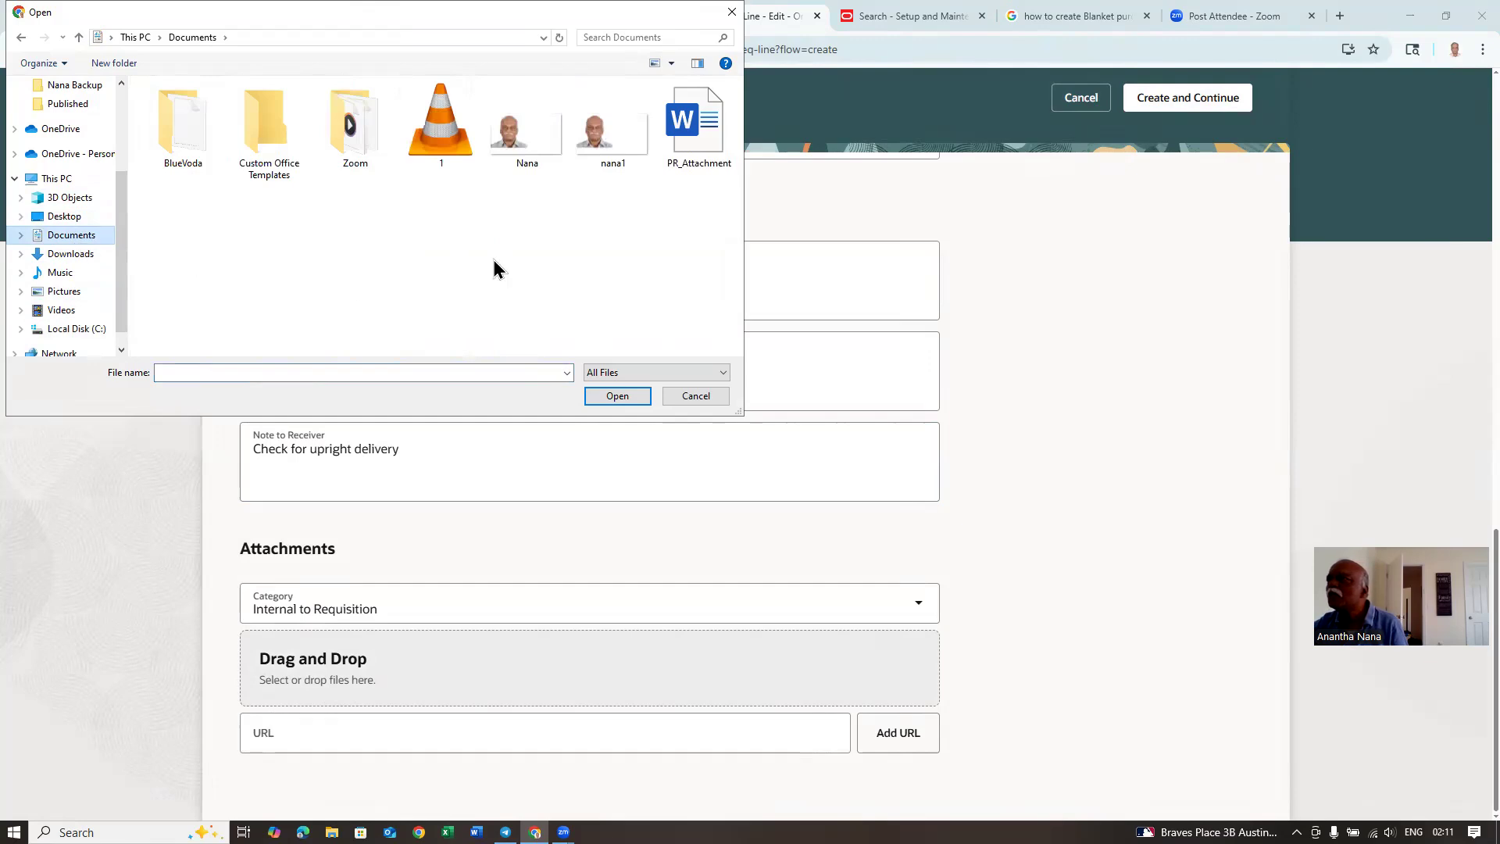
left_click(716, 140)
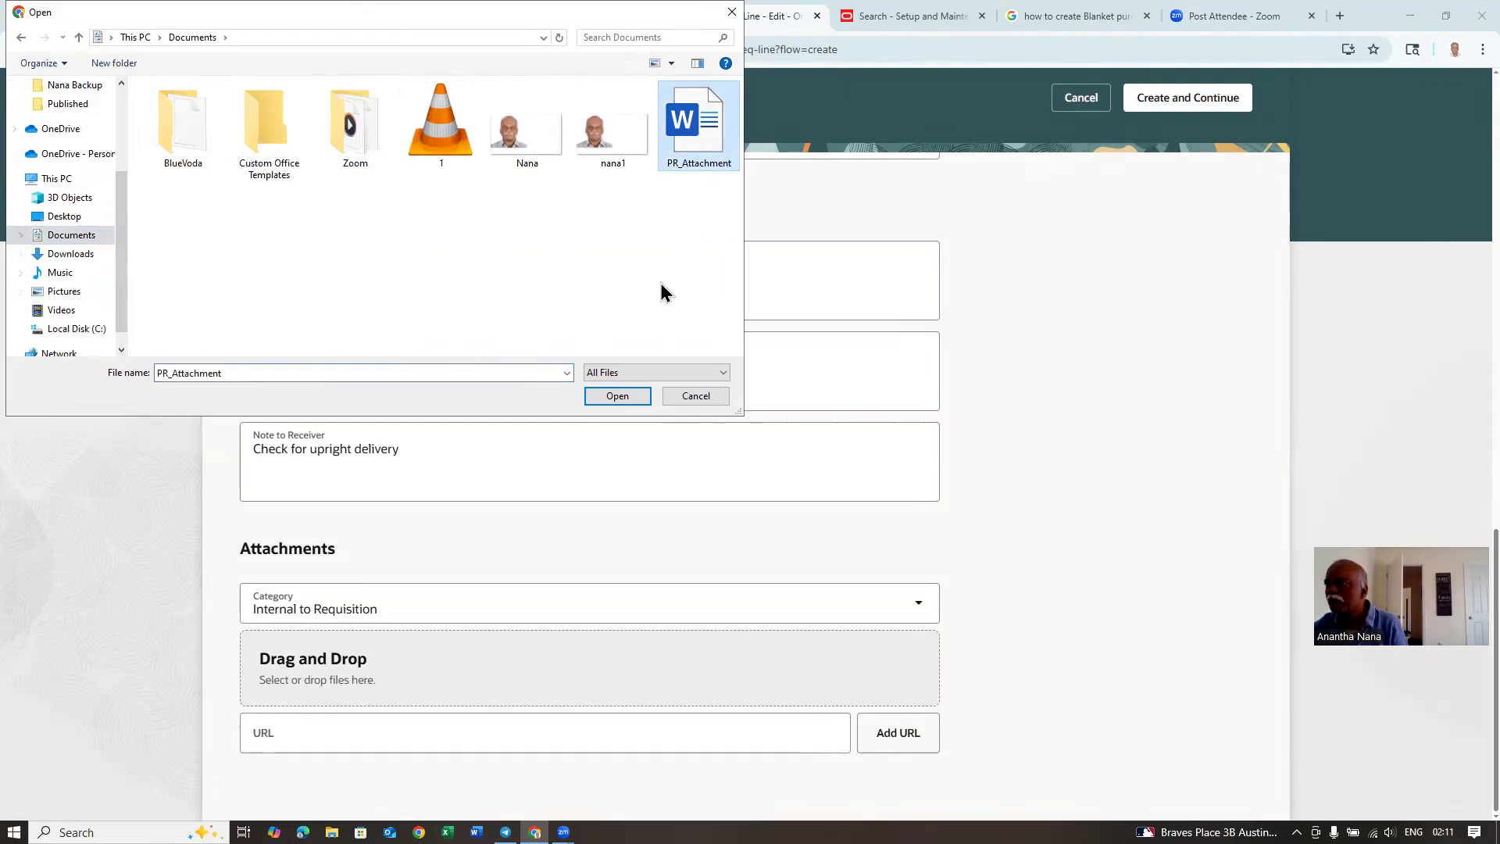
left_click(621, 395)
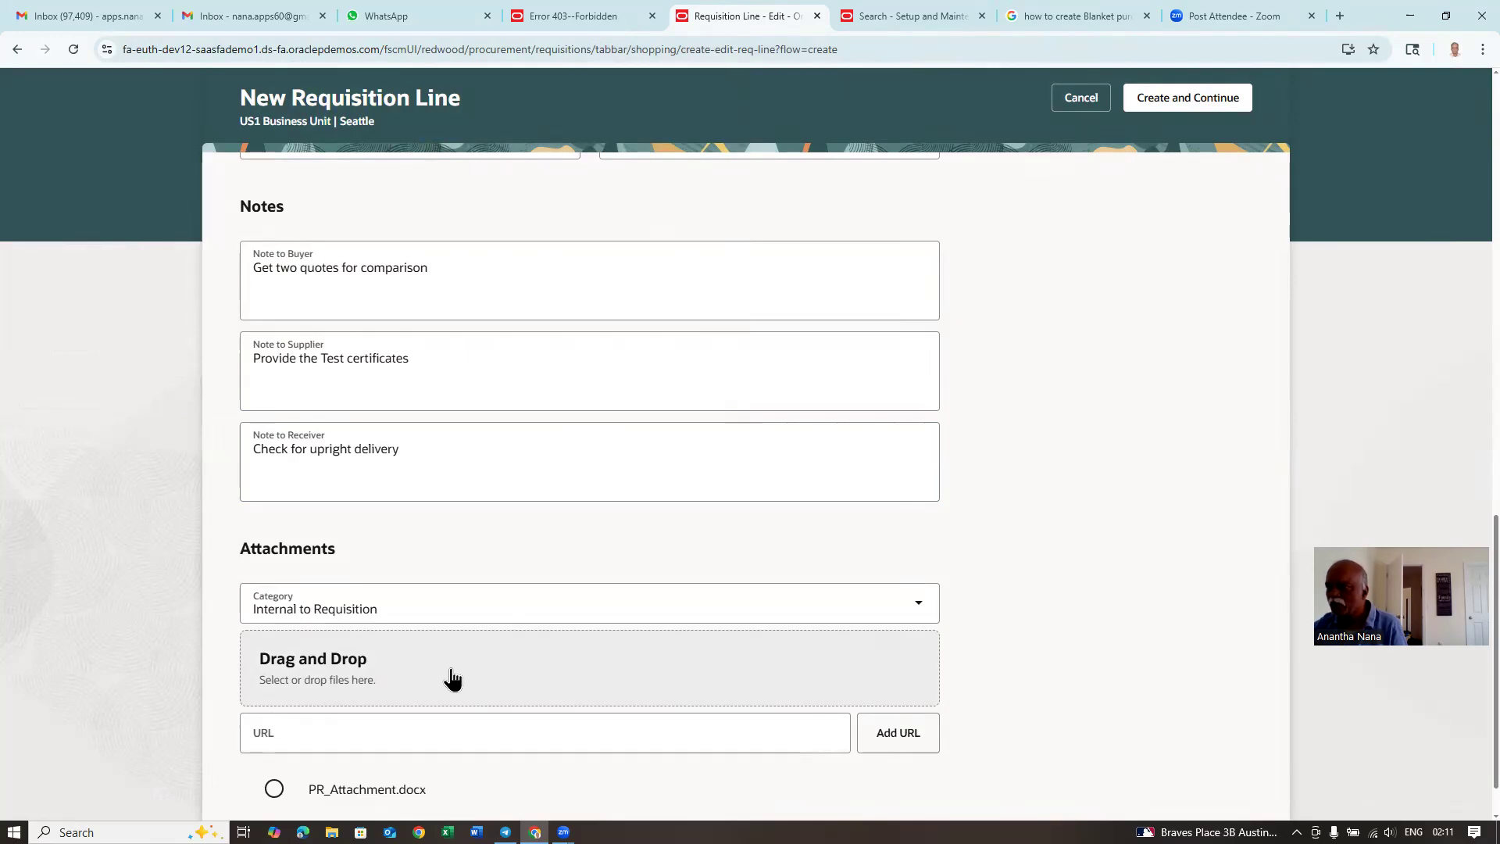
scroll(453, 675, "down", 1)
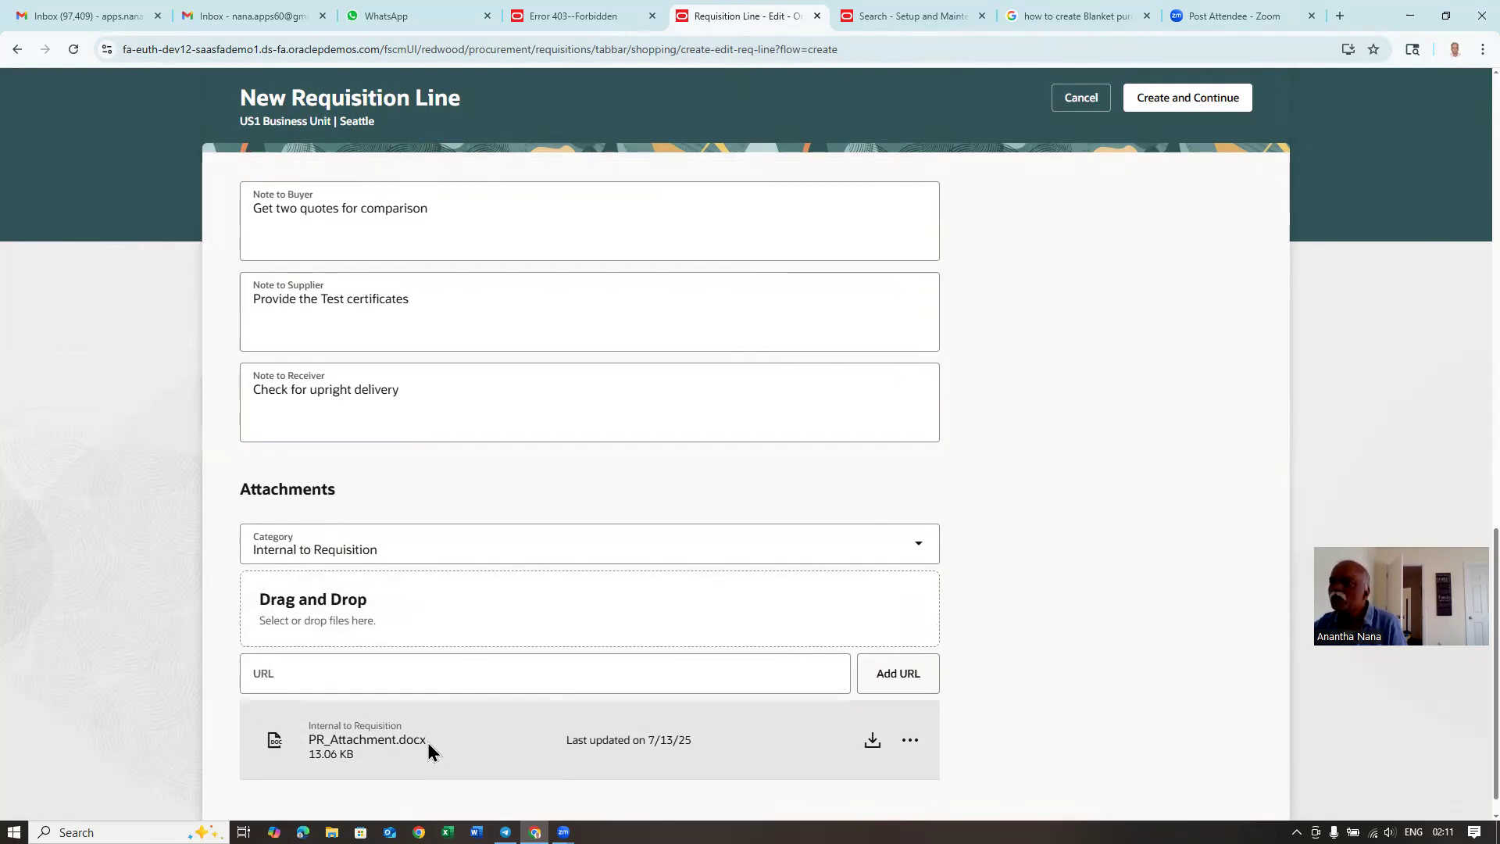
Review the 99_laptop line's notes, pricing, source and item details, and create the line to continue to delivery and billing.
scroll(428, 752, "up", 2)
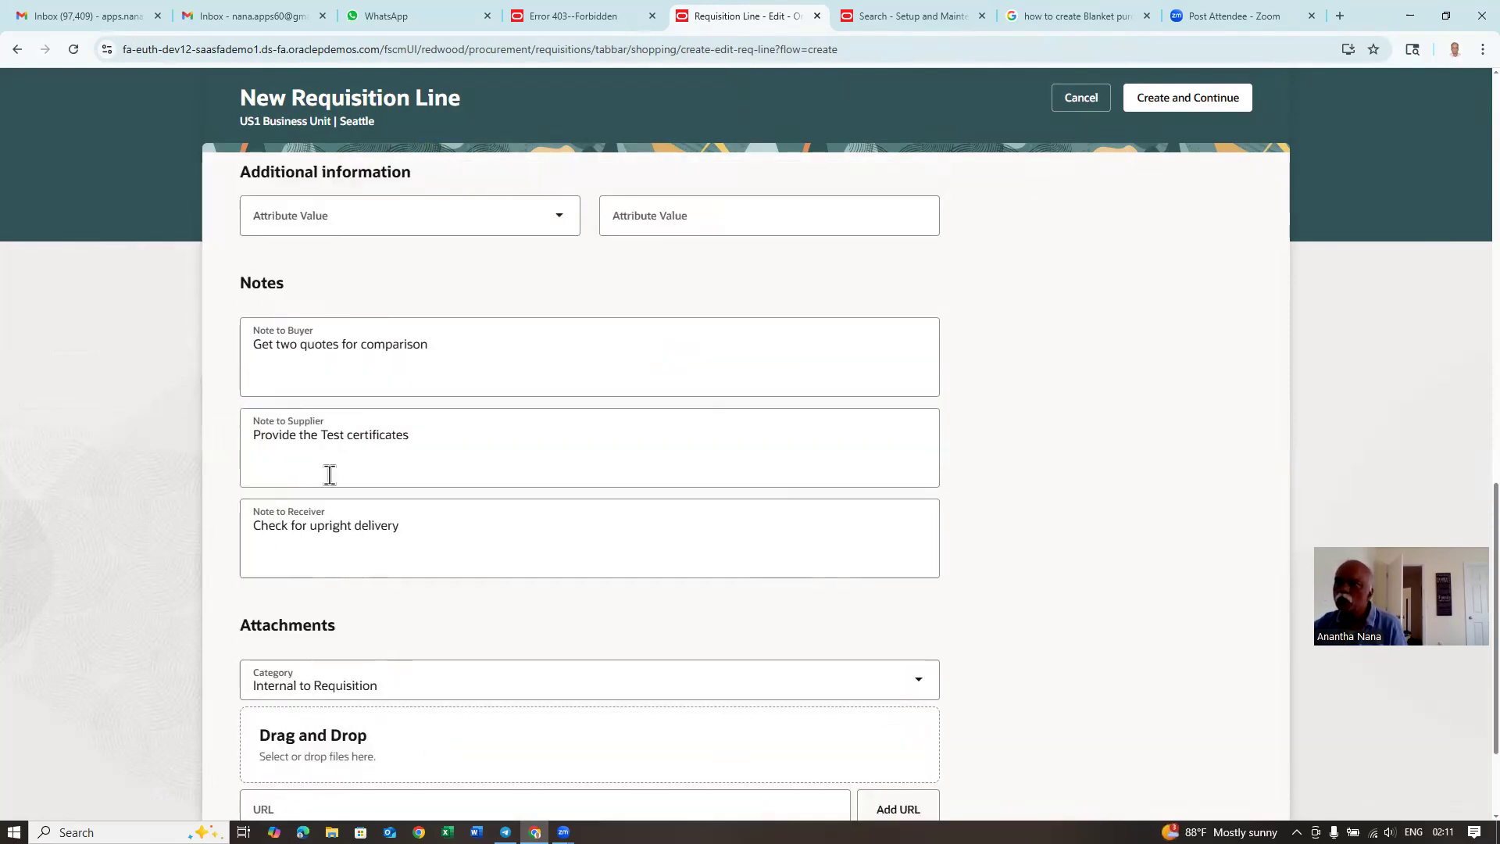
scroll(623, 512, "up", 3)
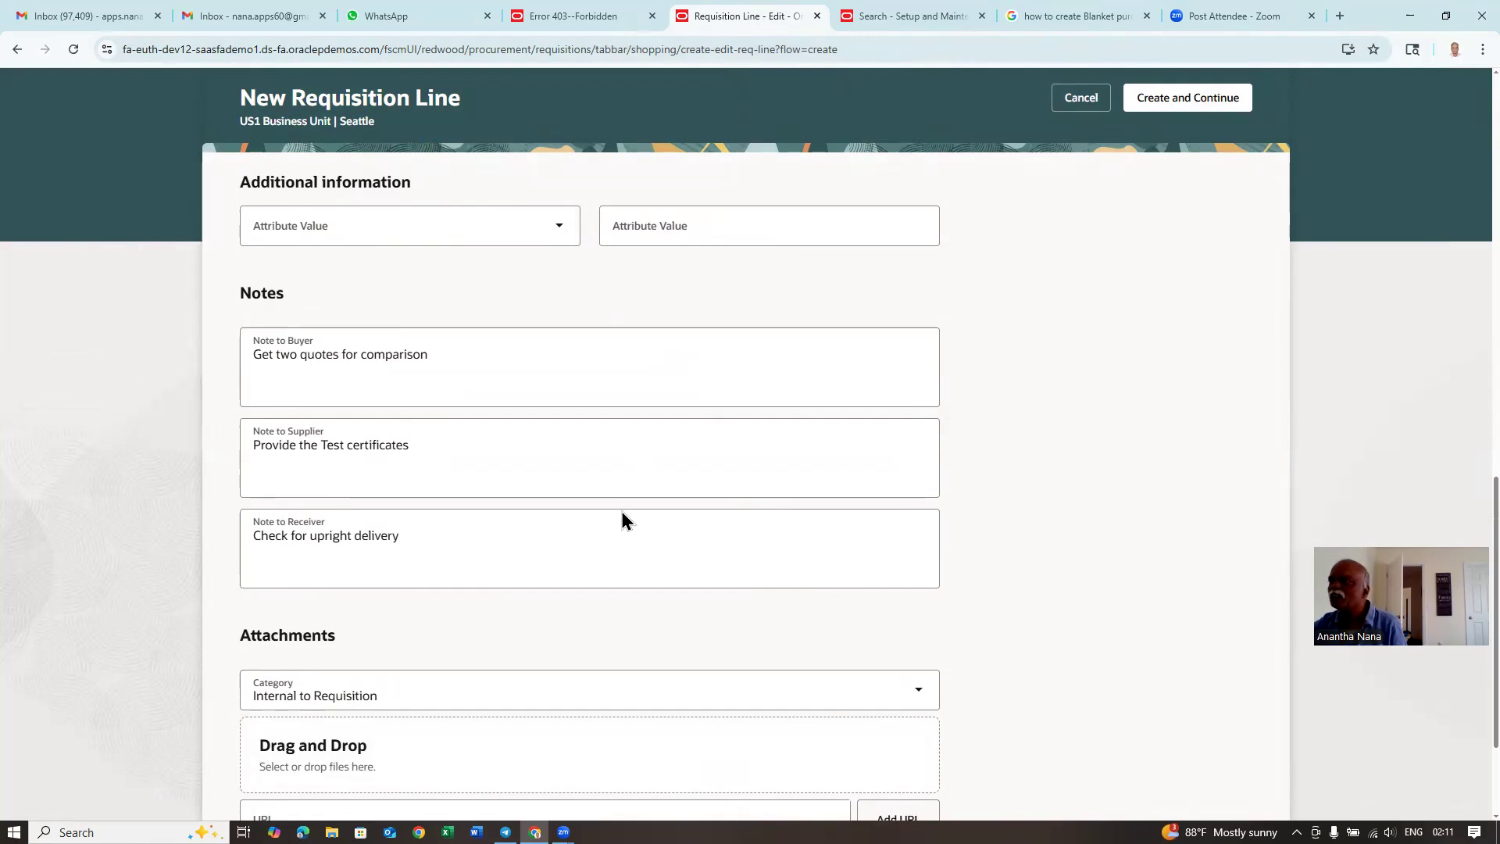
scroll(621, 512, "up", 4)
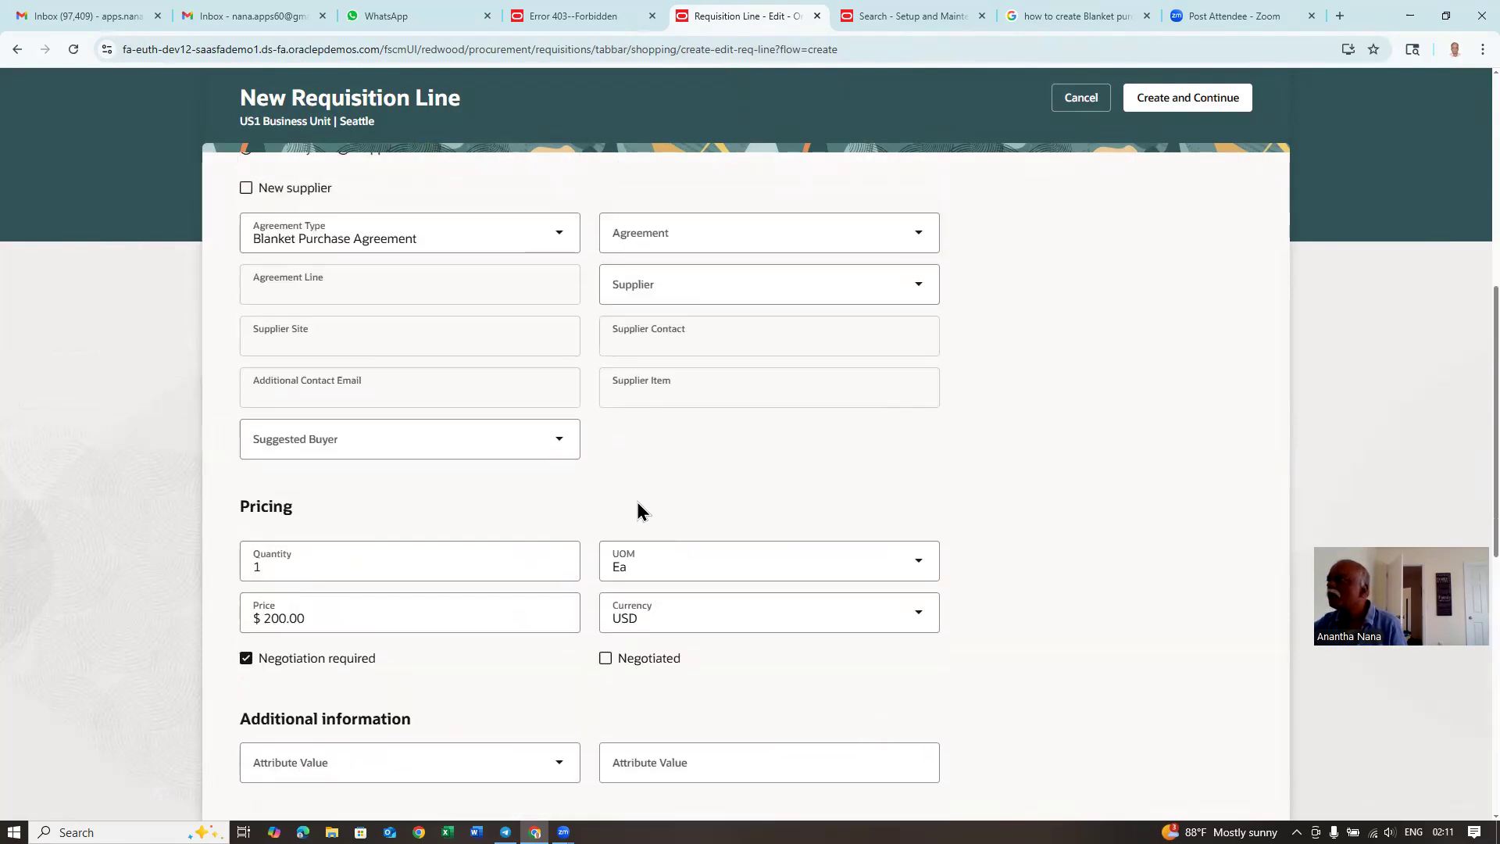
scroll(521, 506, "up", 2)
scroll(522, 506, "up", 4)
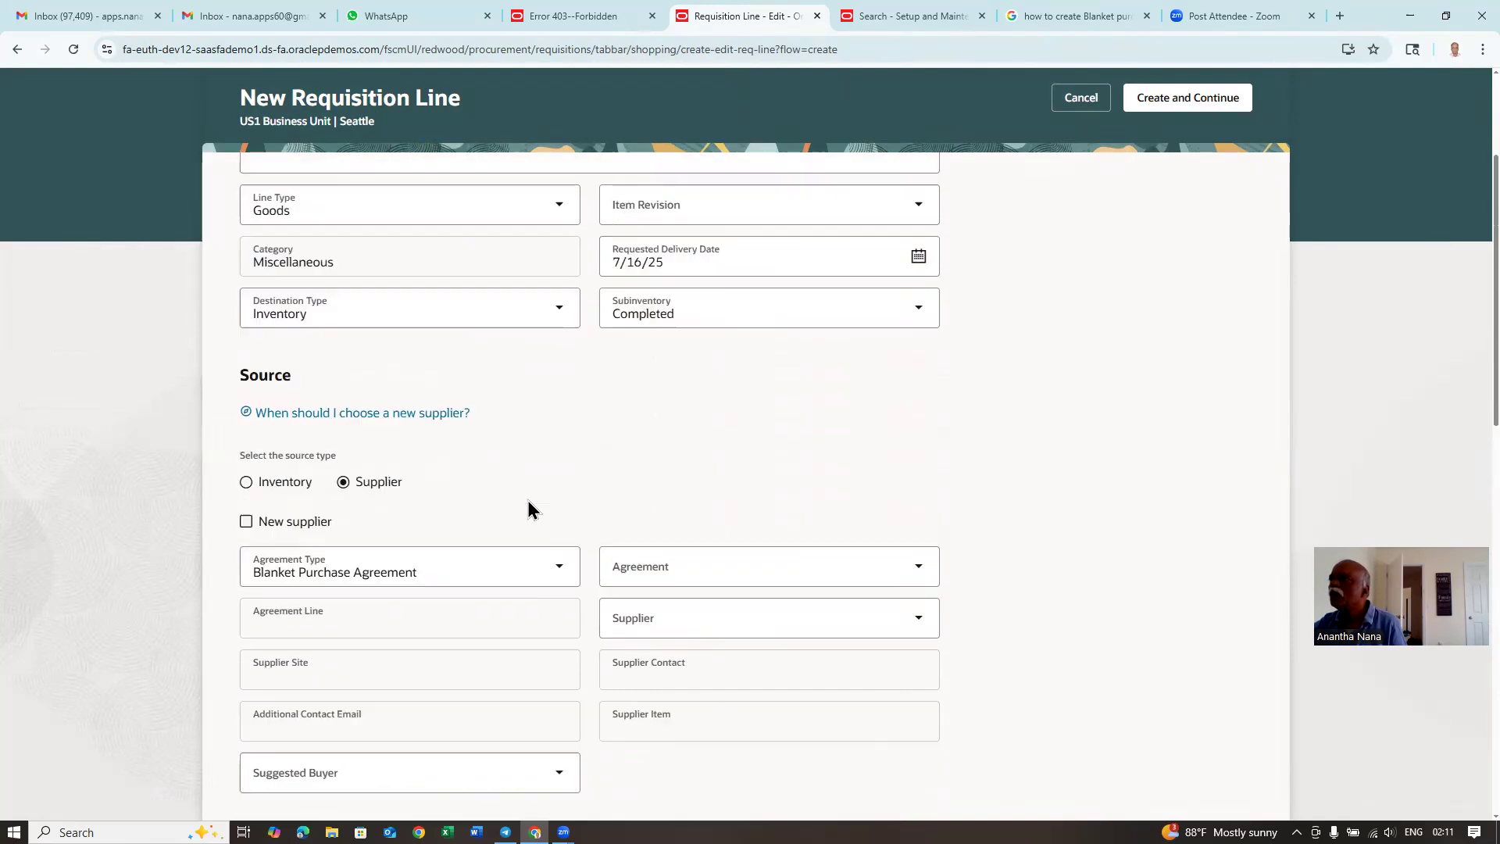
scroll(1063, 301, "up", 3)
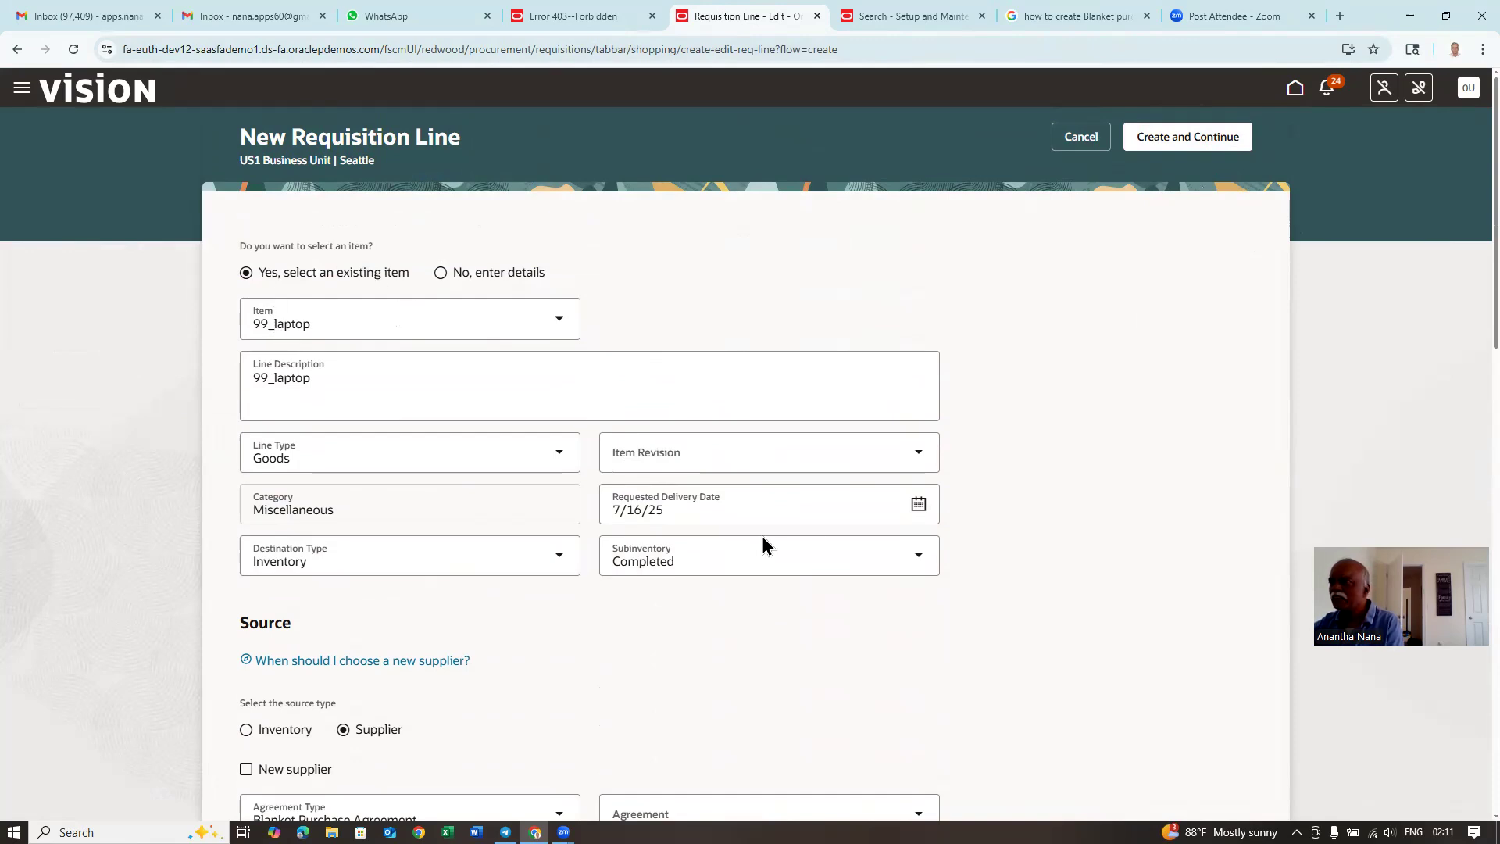
left_click(1215, 143)
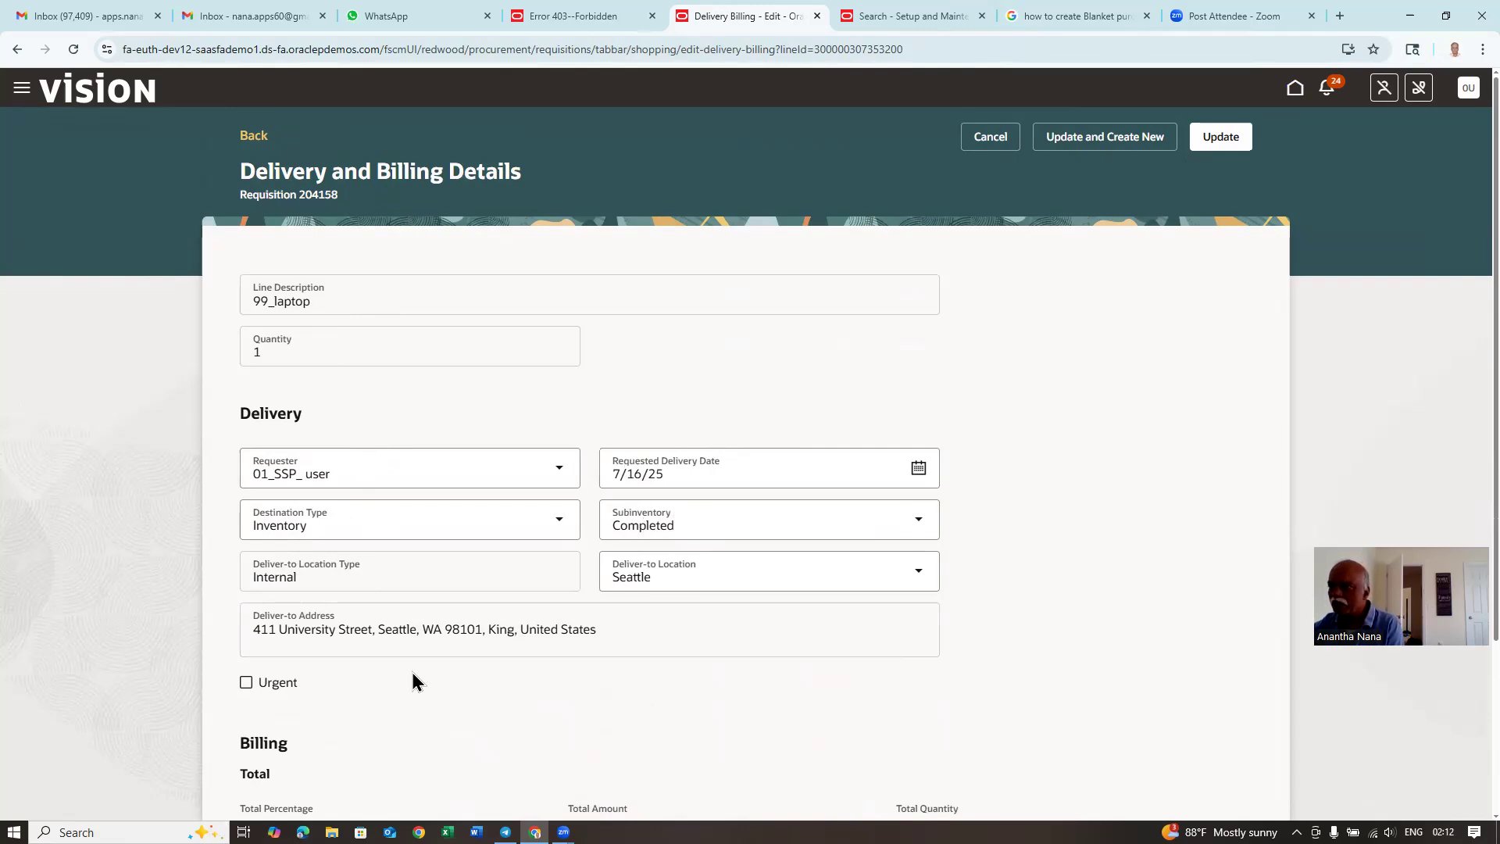
Check the billing distribution's charge account, mark the 99_laptop line as urgent and update the delivery and billing details.
scroll(377, 691, "down", 2)
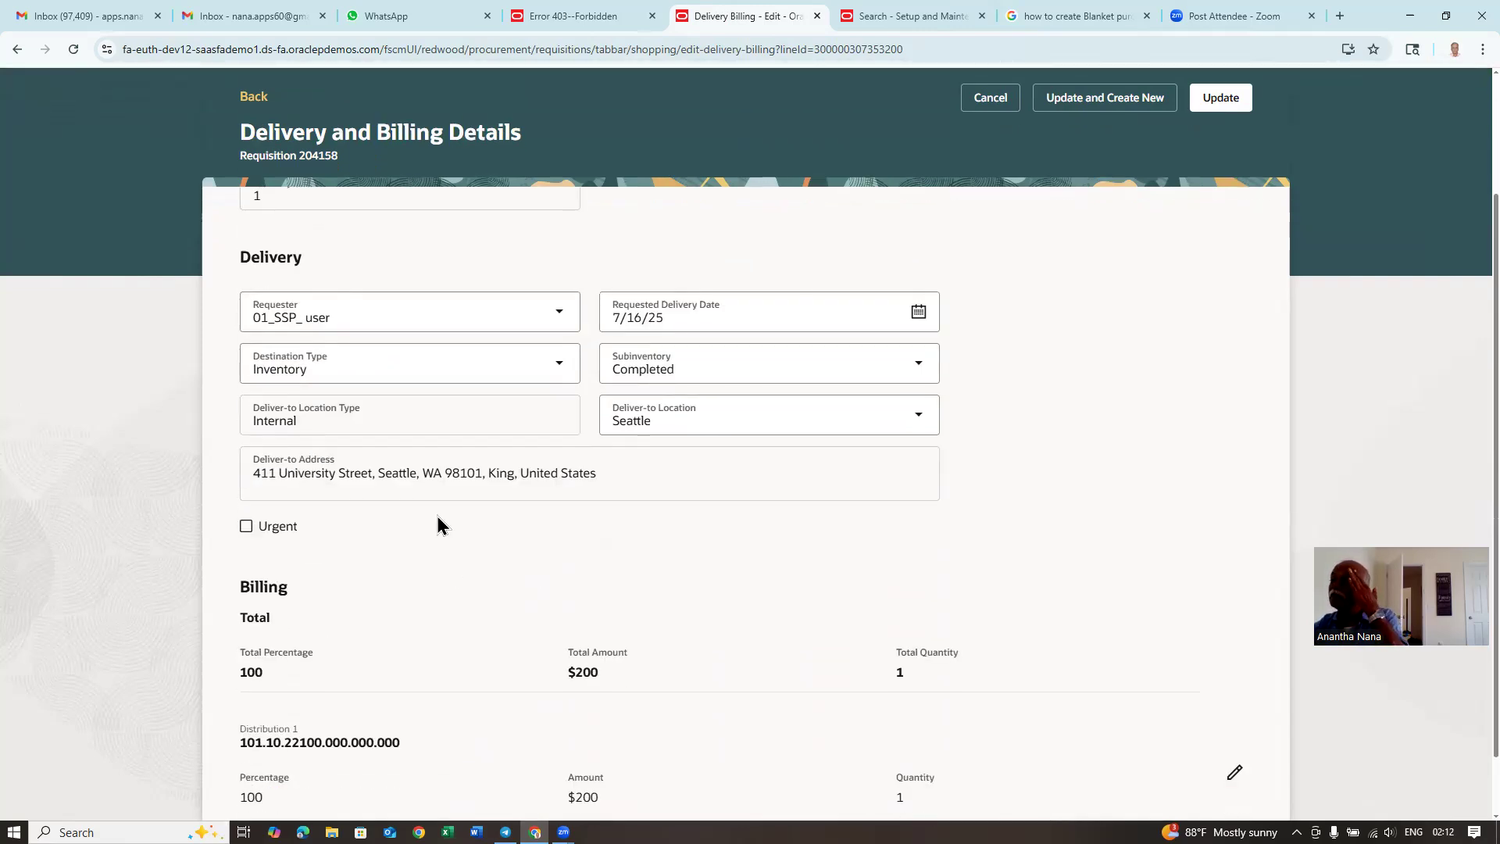
scroll(435, 526, "down", 1)
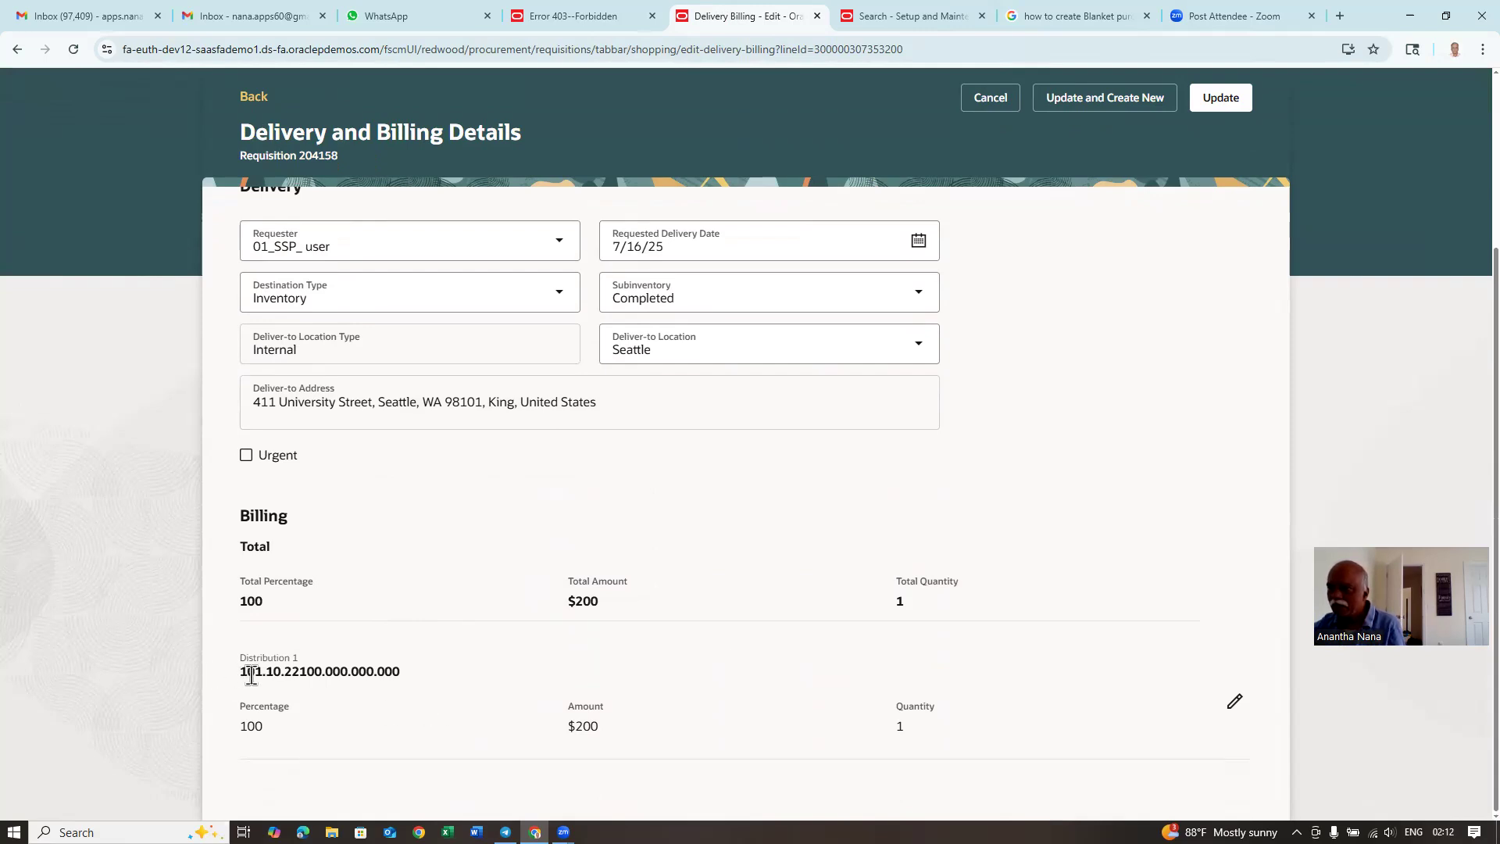
left_click_drag(247, 672, 412, 693)
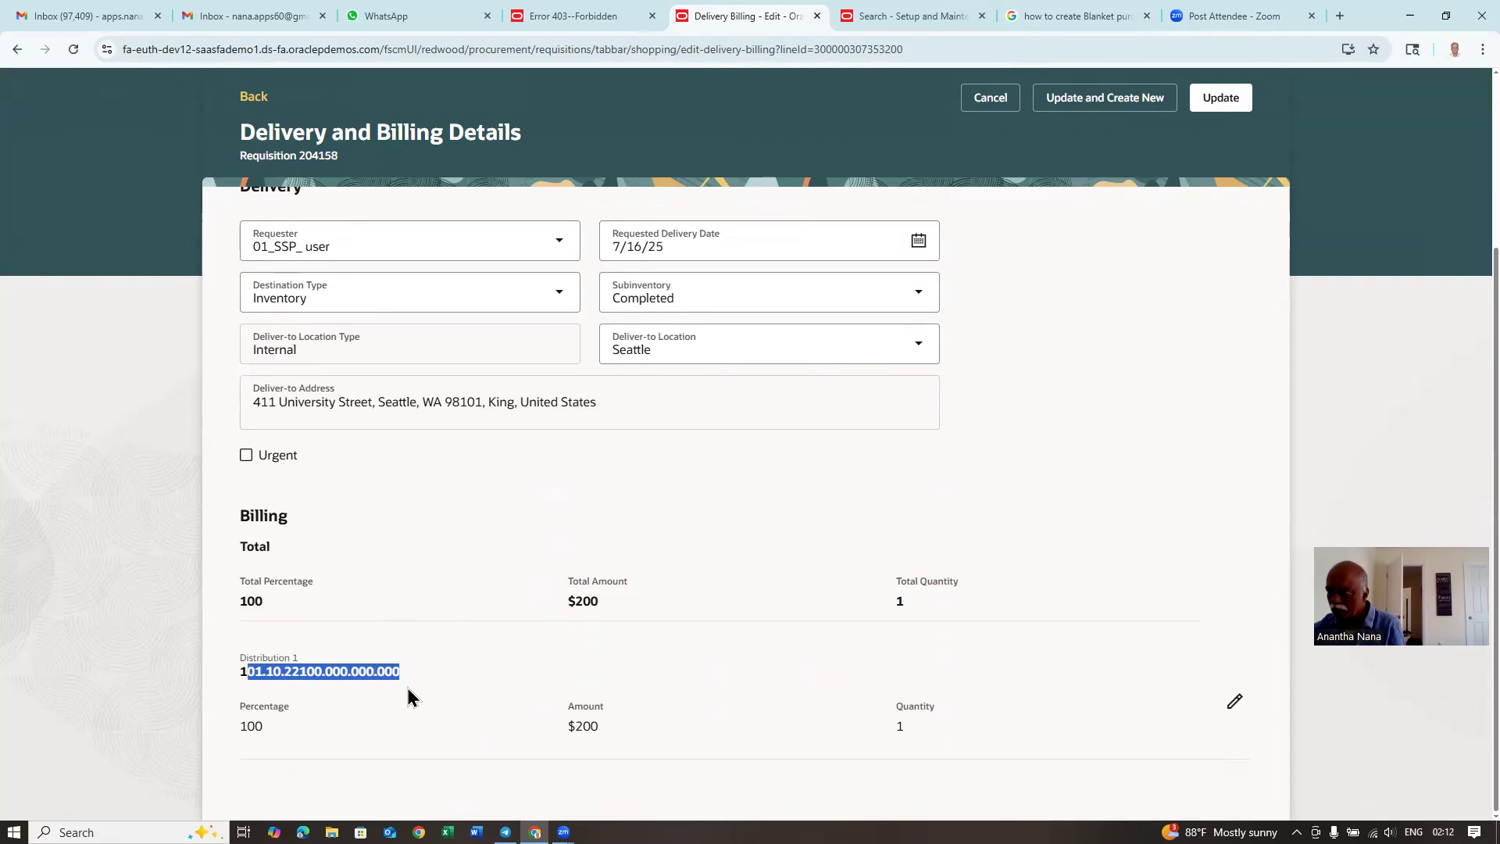
left_click(509, 672)
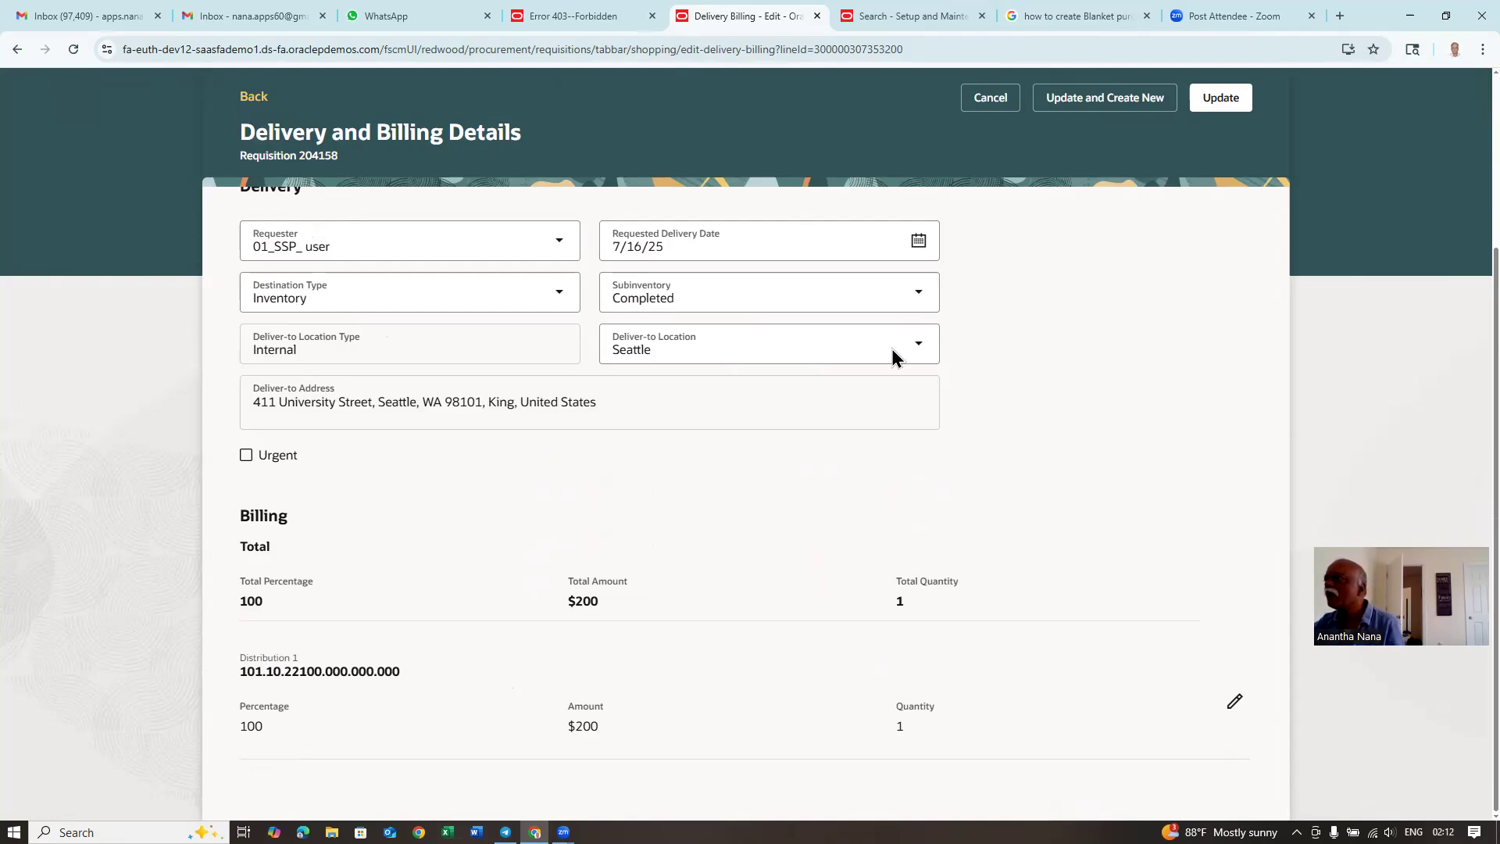
left_click(250, 461)
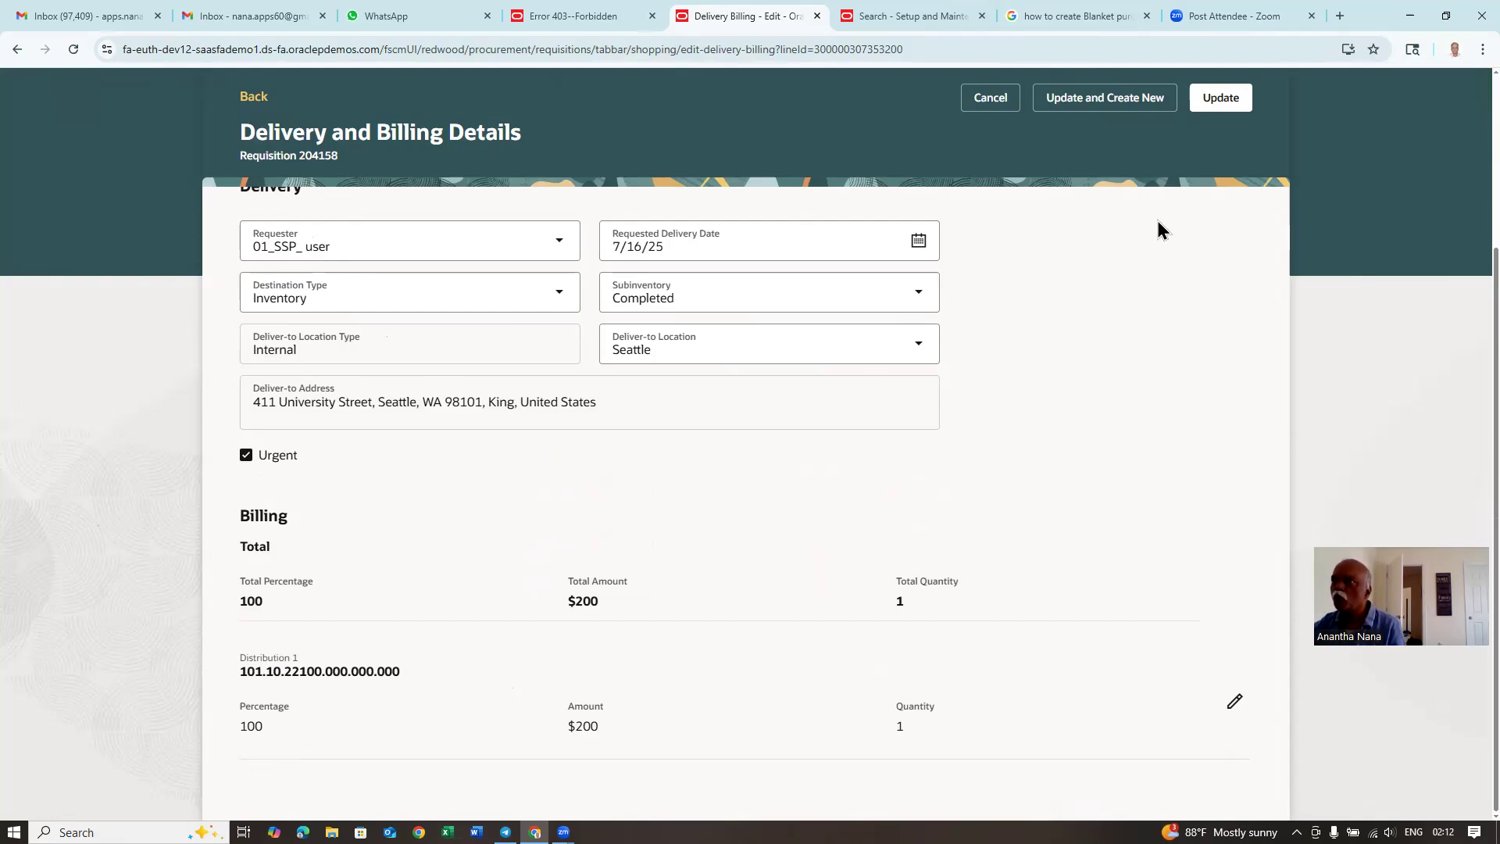
left_click(1227, 105)
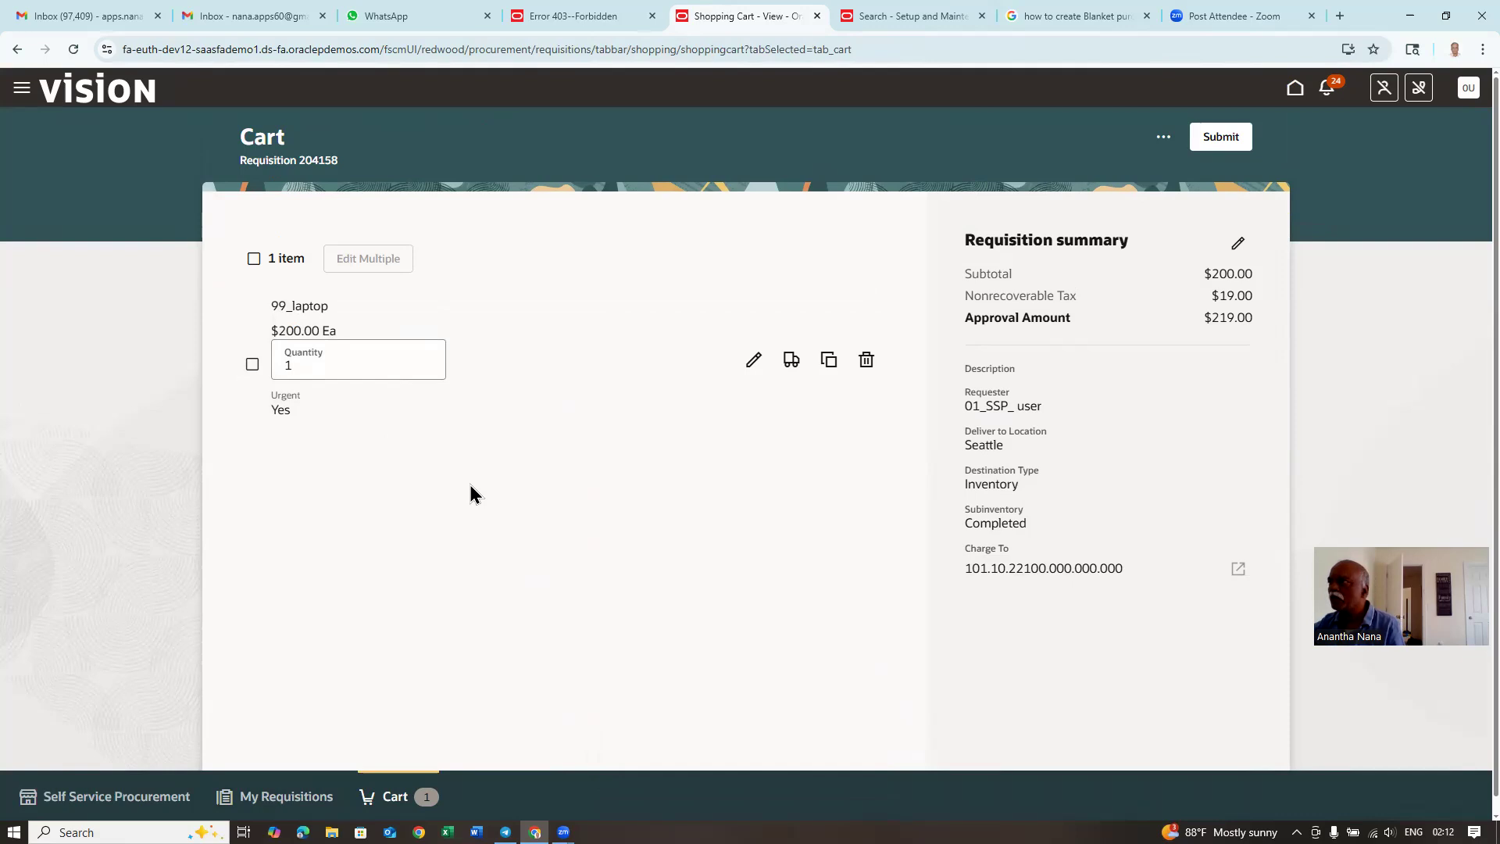
View the approvers for the requisition in the cart and submit it for approval.
left_click(1164, 140)
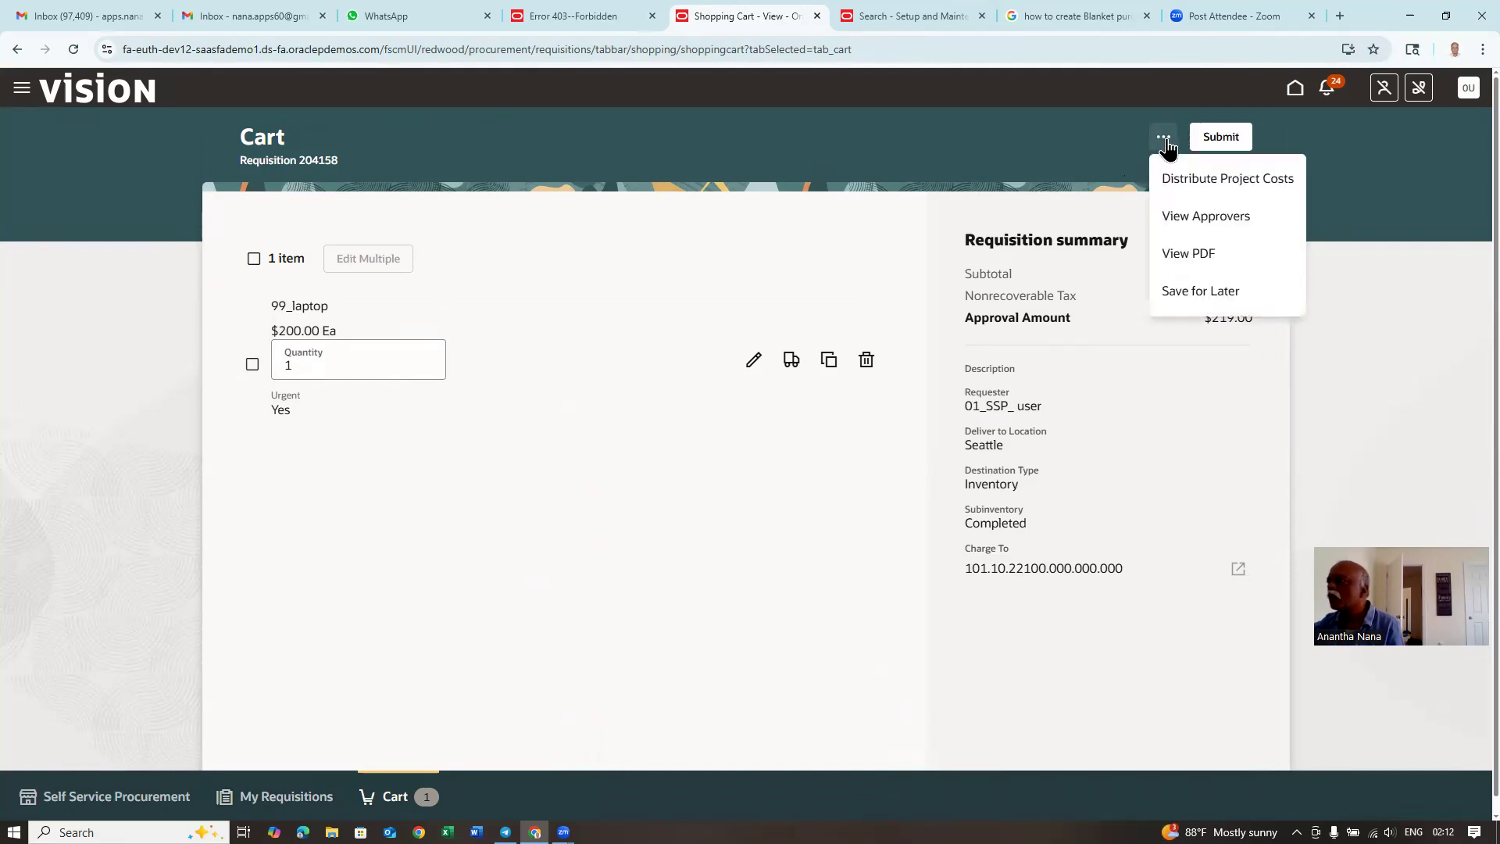
left_click(1201, 217)
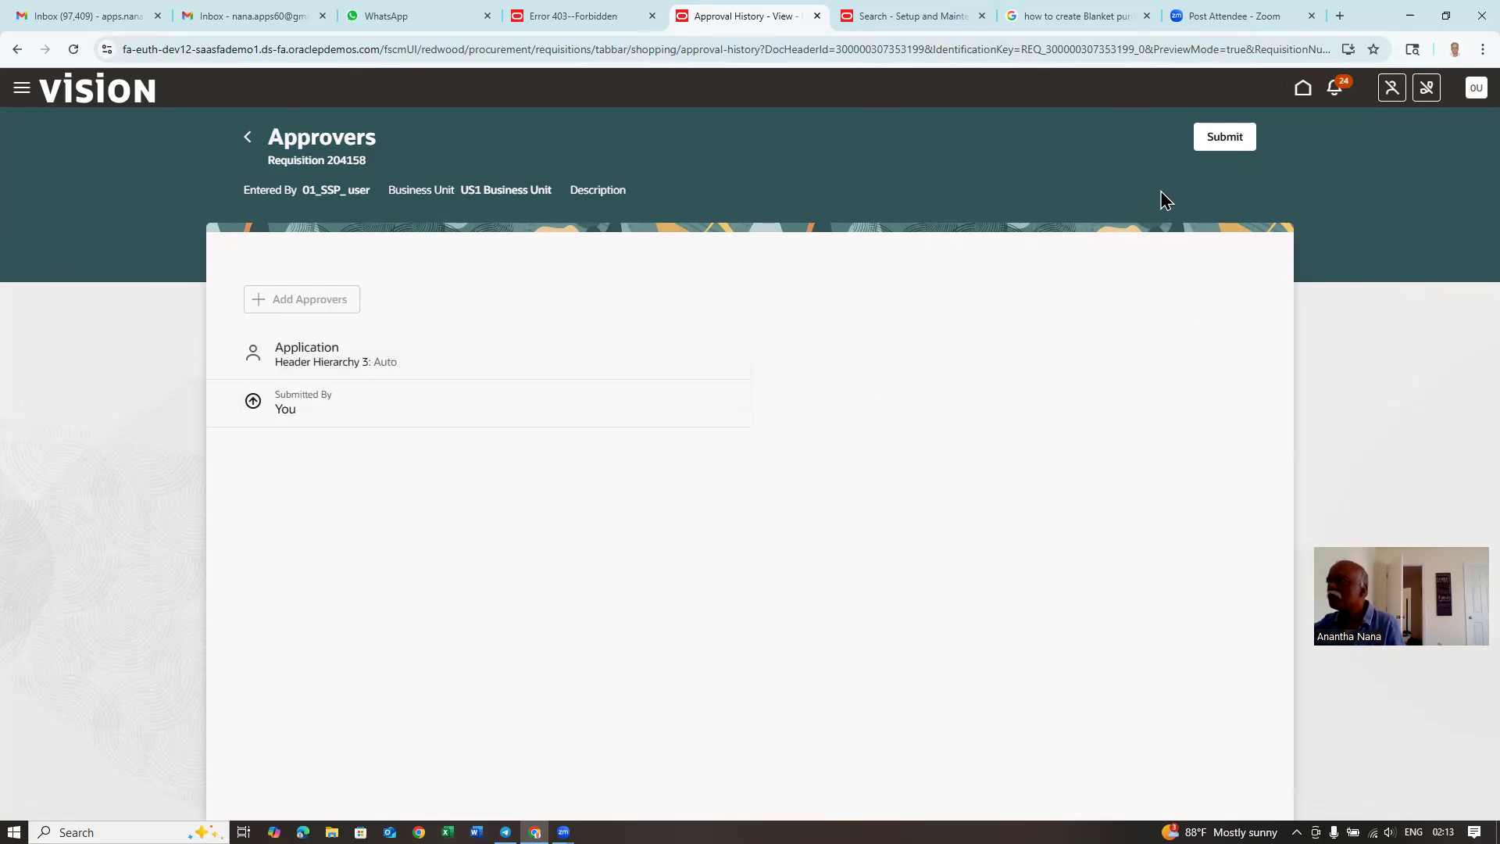
left_click(1232, 143)
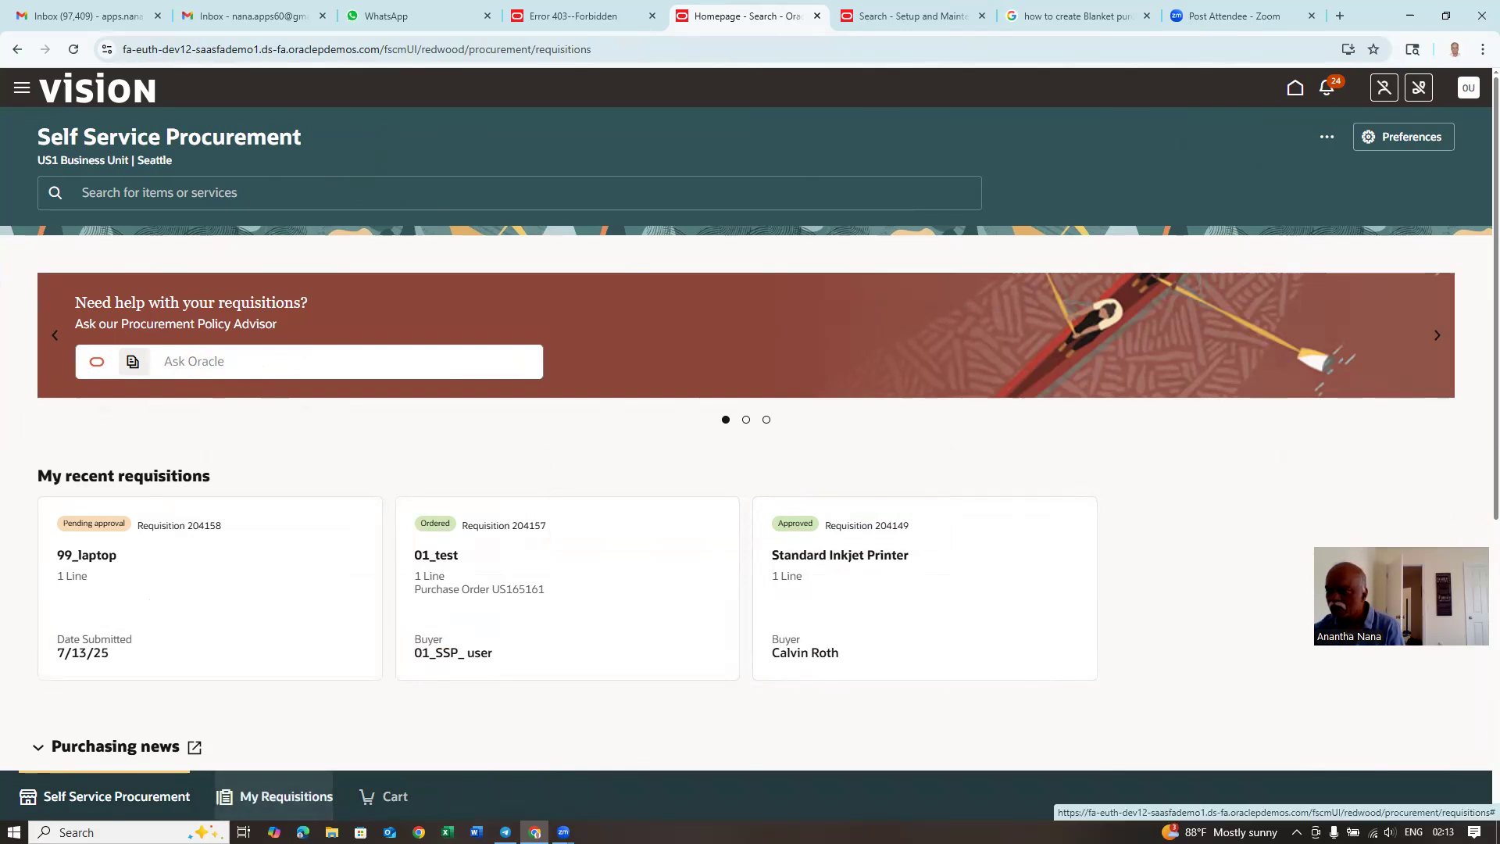
Try to view the approvers of the submitted 99_laptop requisition in My Requisitions, and refresh the list to recheck its status.
left_click(286, 796)
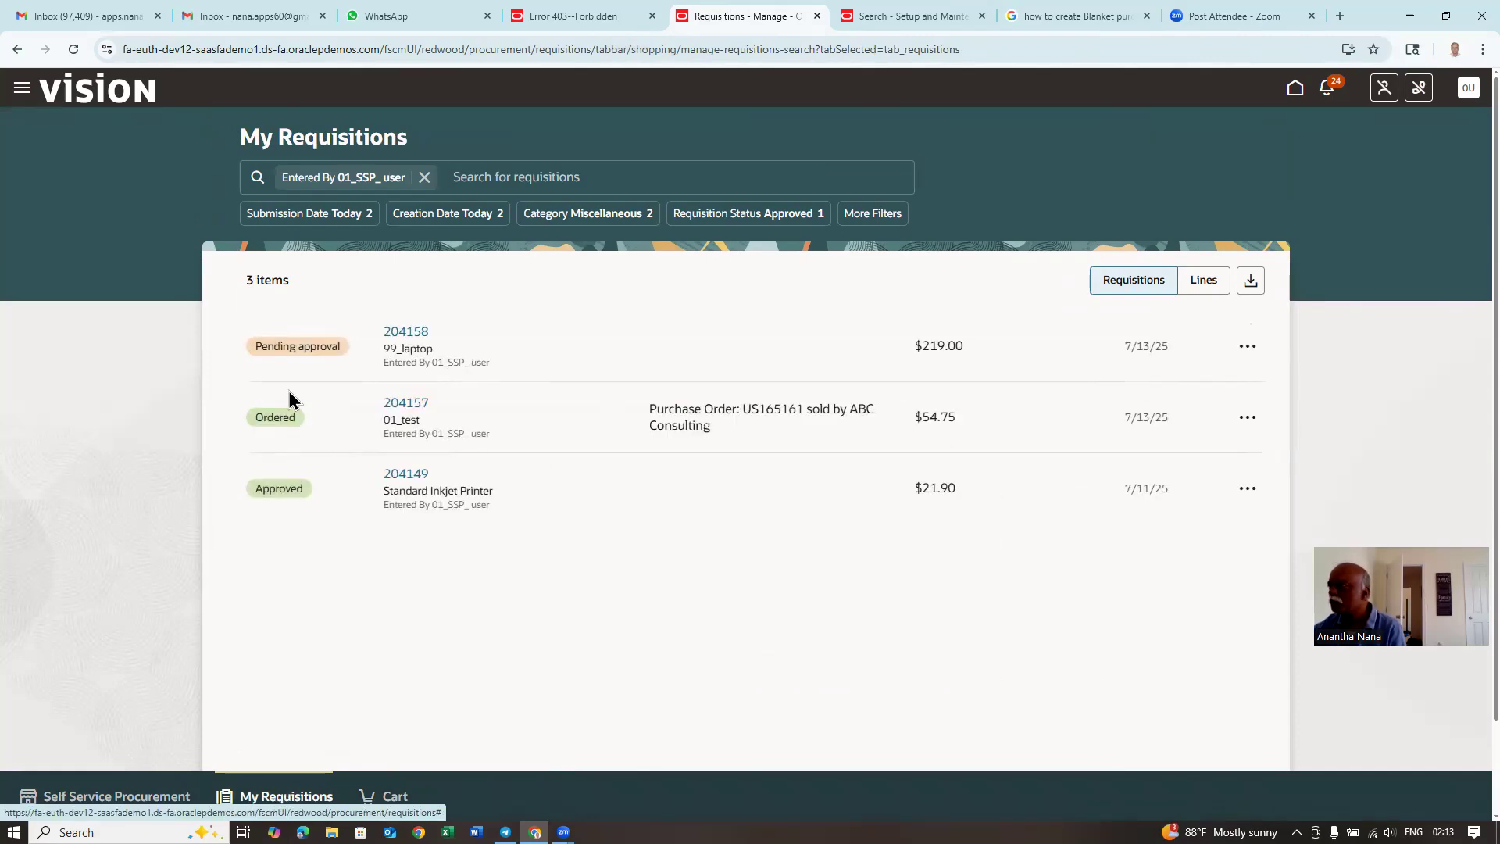
left_click(1245, 347)
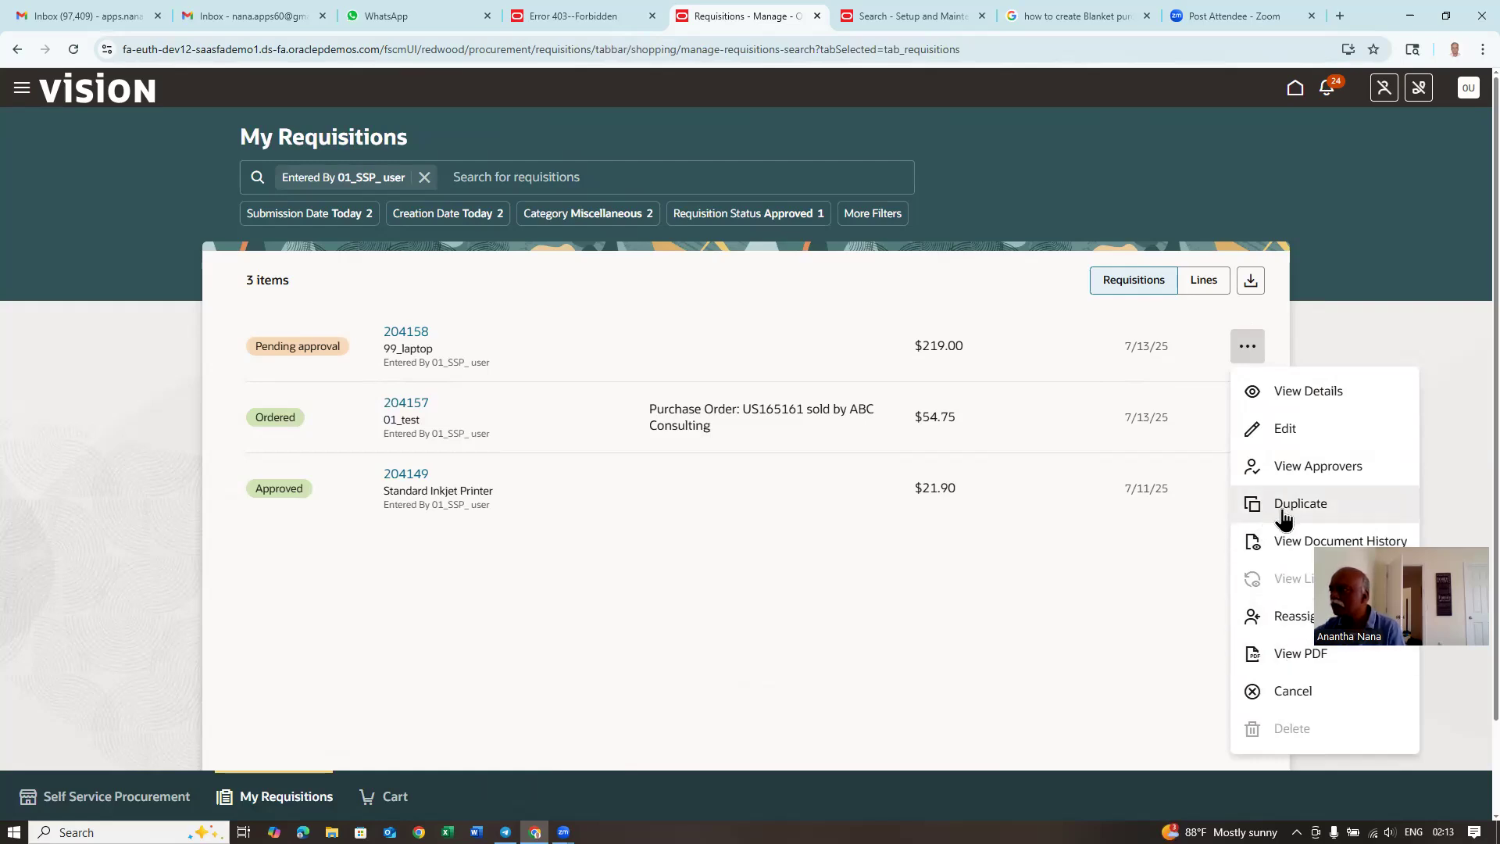
left_click(1303, 468)
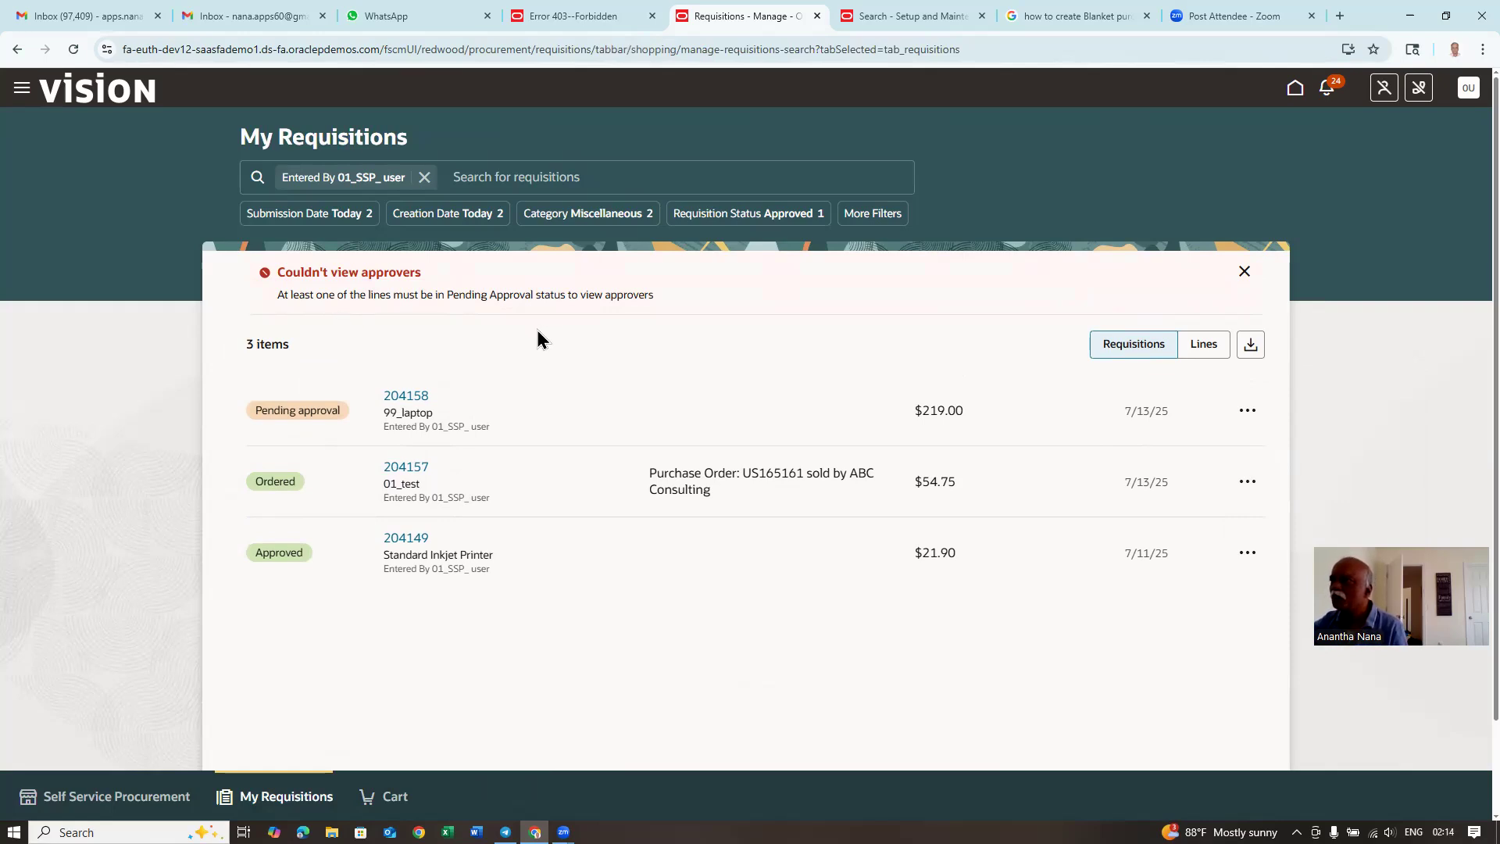
left_click(1244, 272)
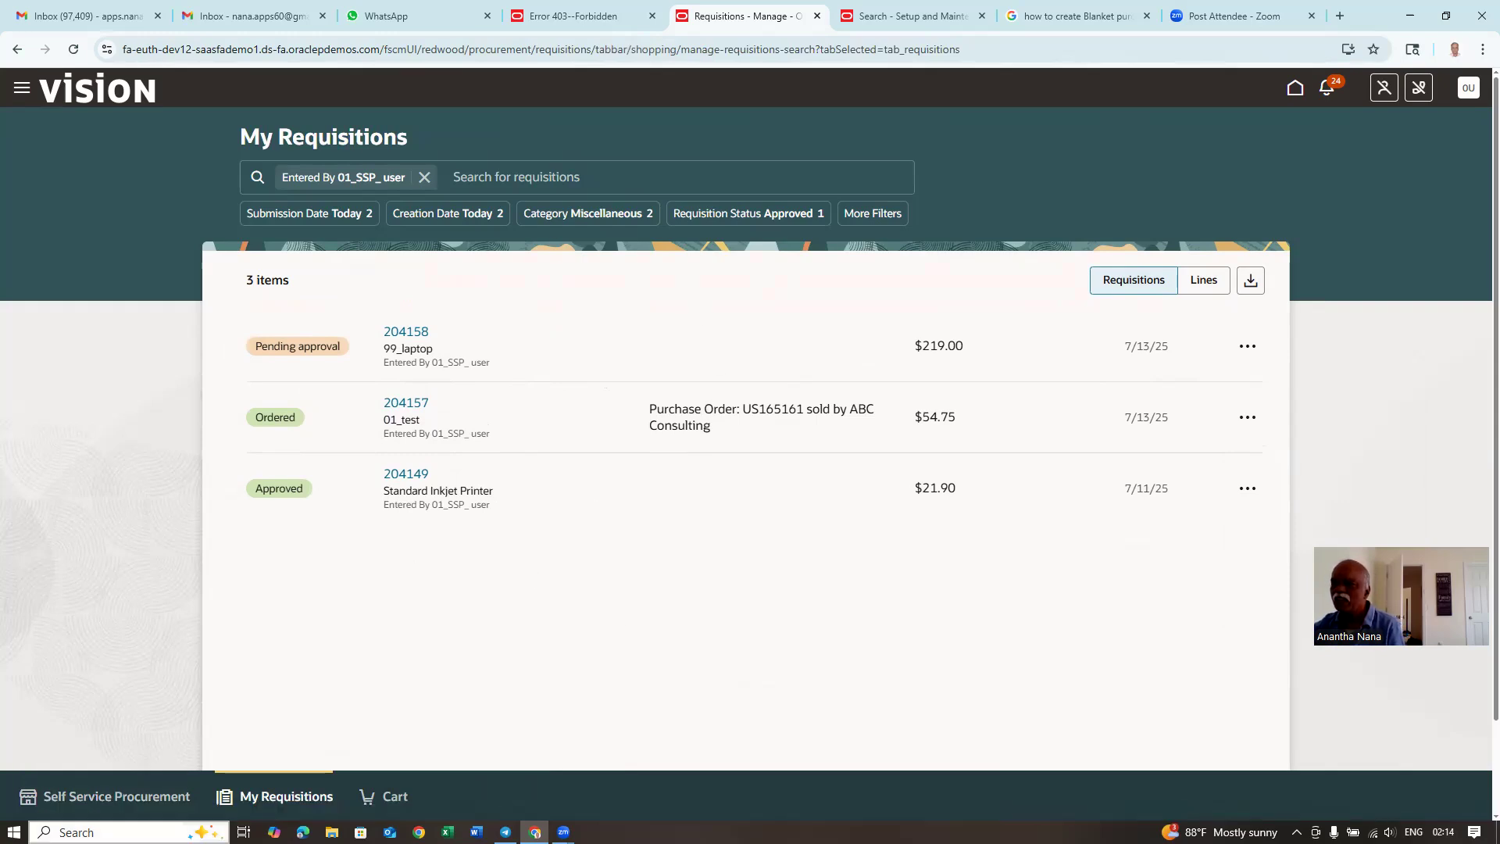
left_click(69, 805)
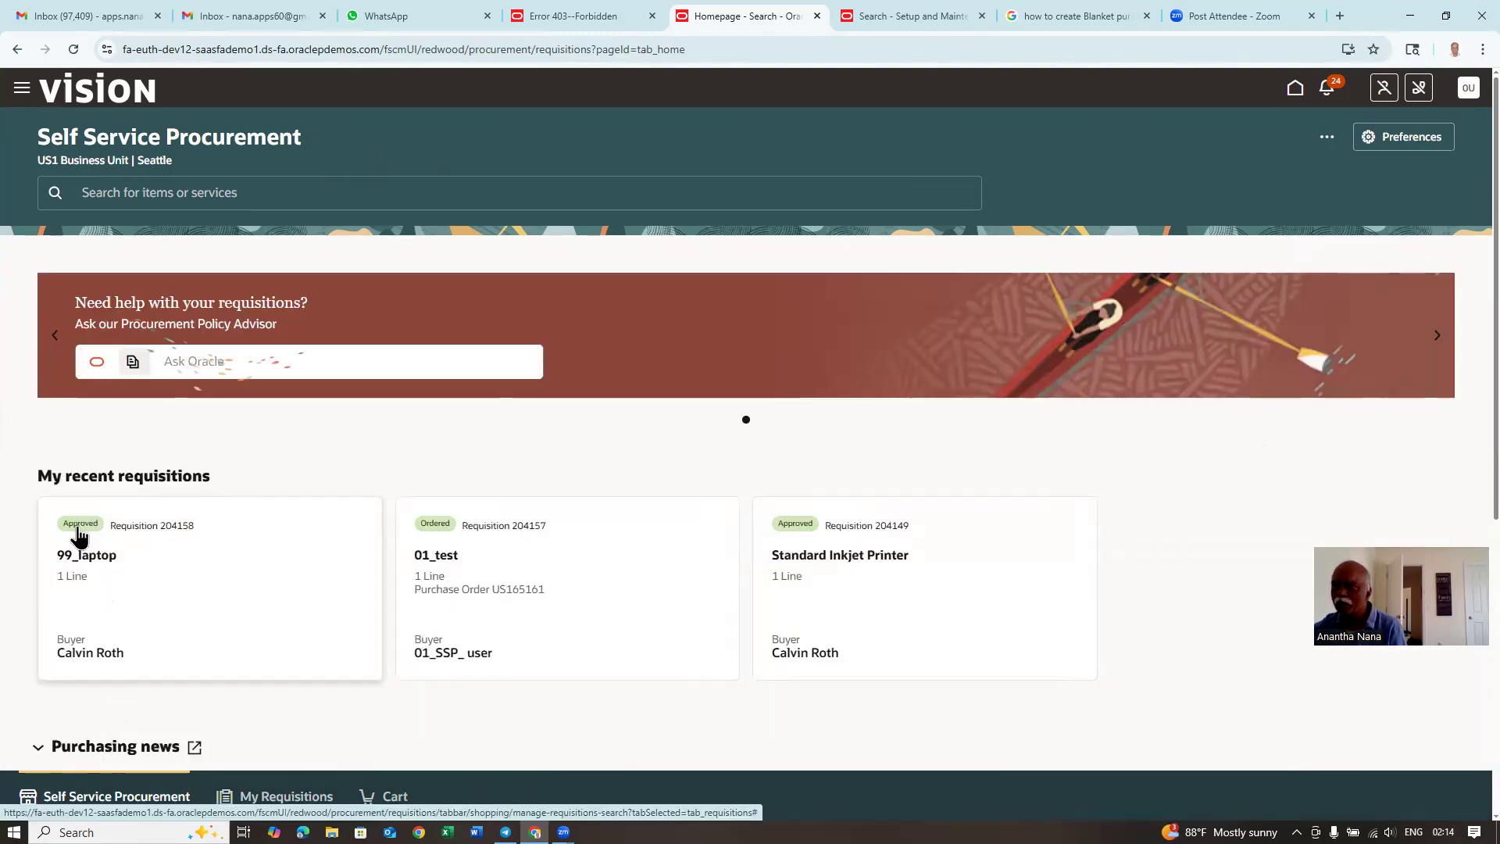
left_click(312, 804)
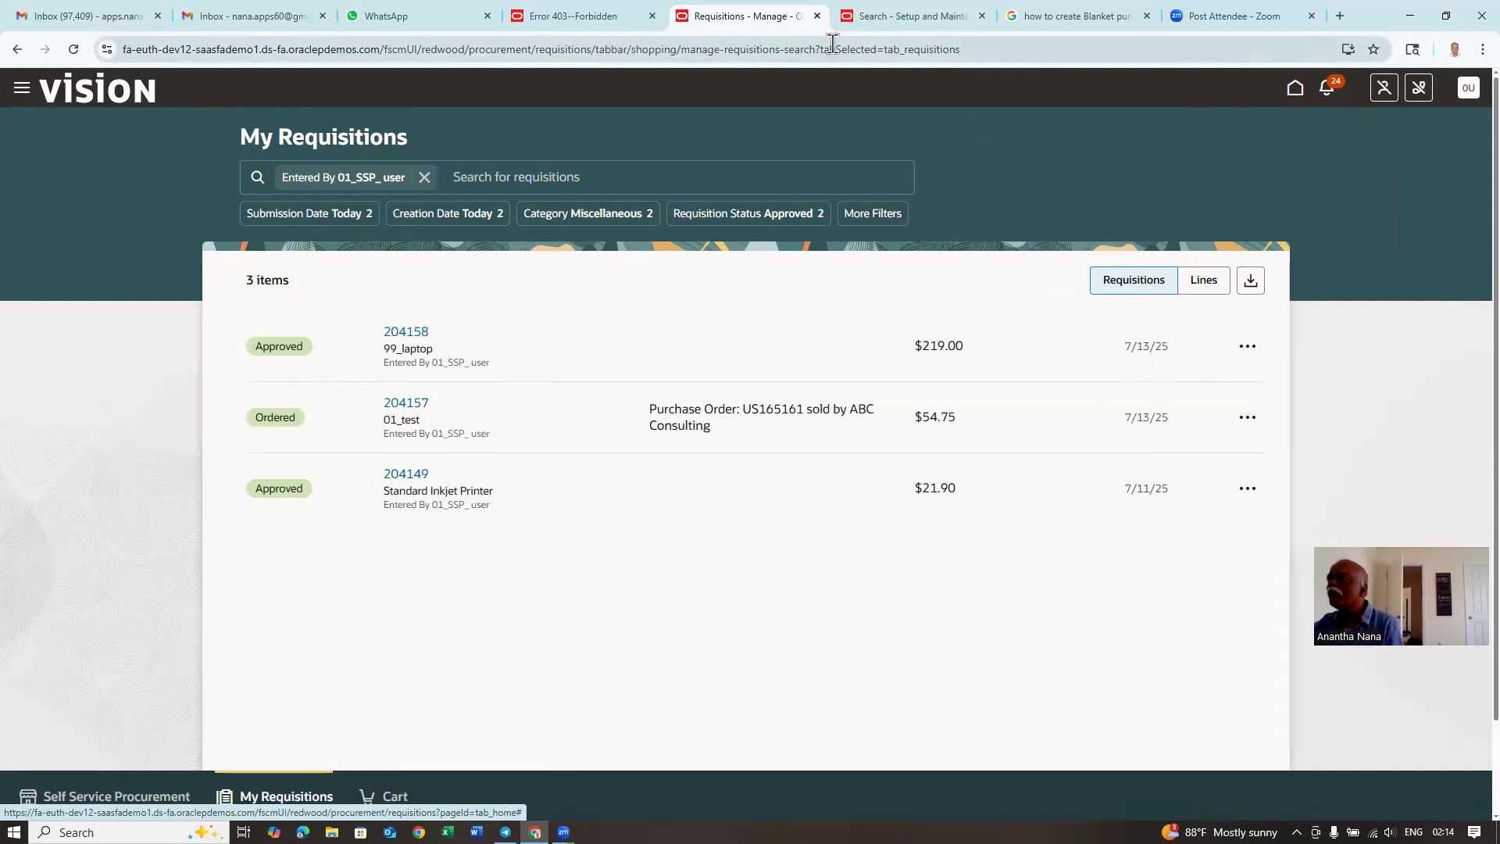
Leave the setup task search for the home page and open Process Requisitions from the Procurement quick actions.
left_click(937, 18)
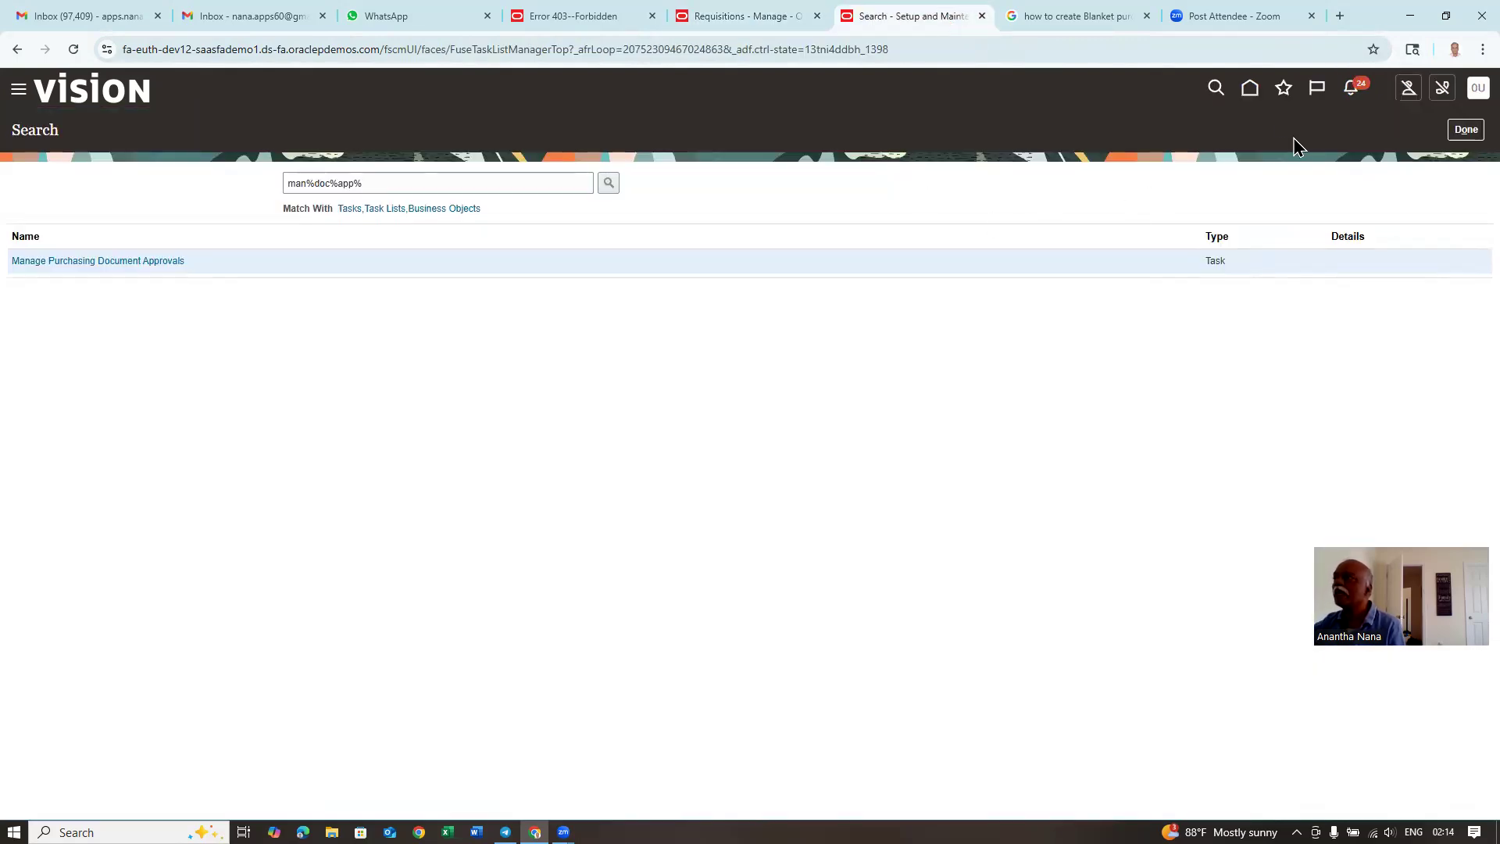
left_click(1253, 92)
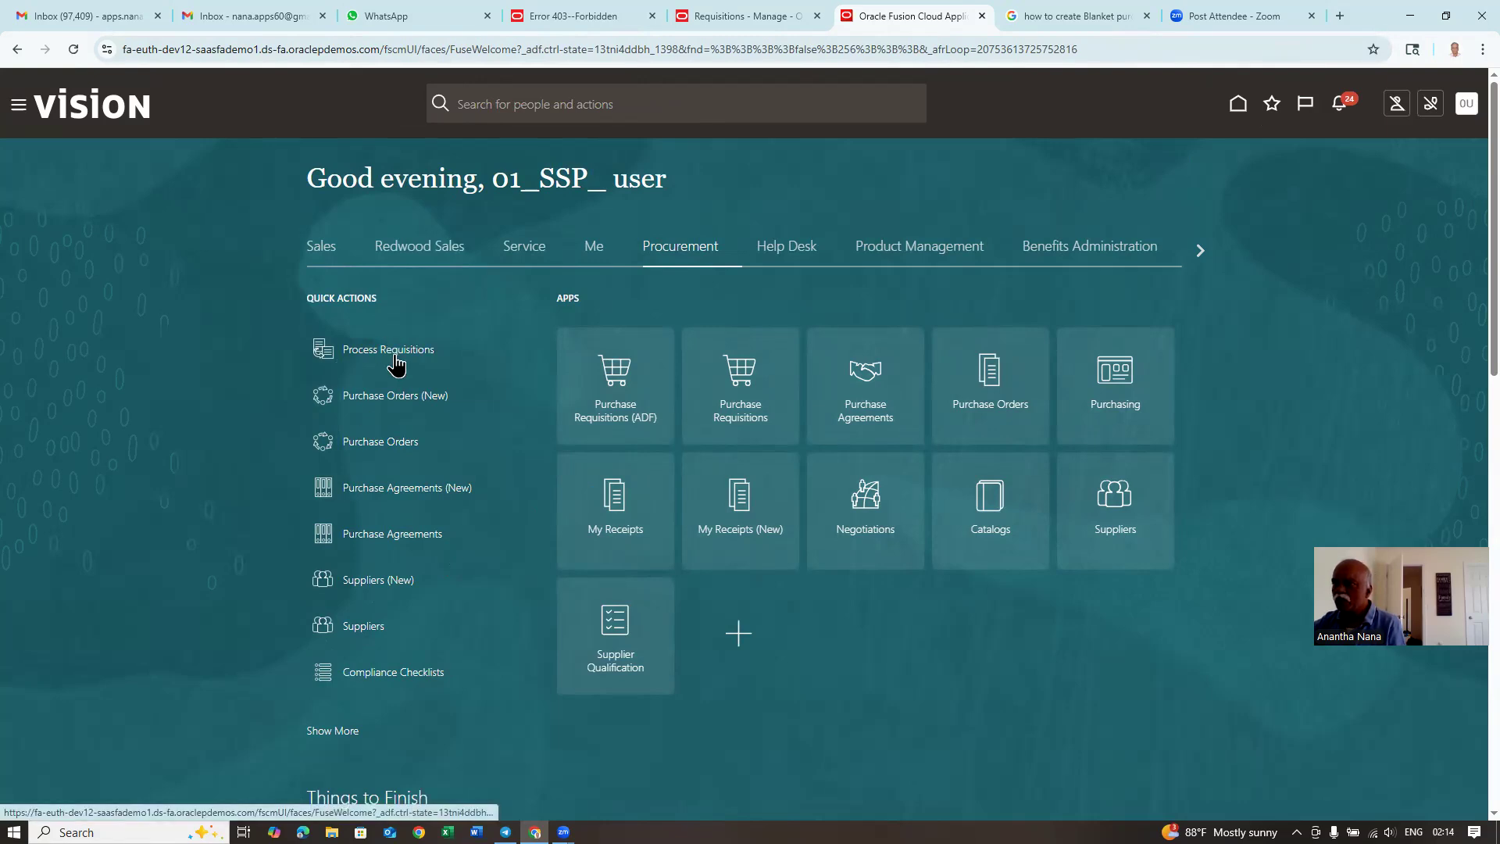
left_click(743, 11)
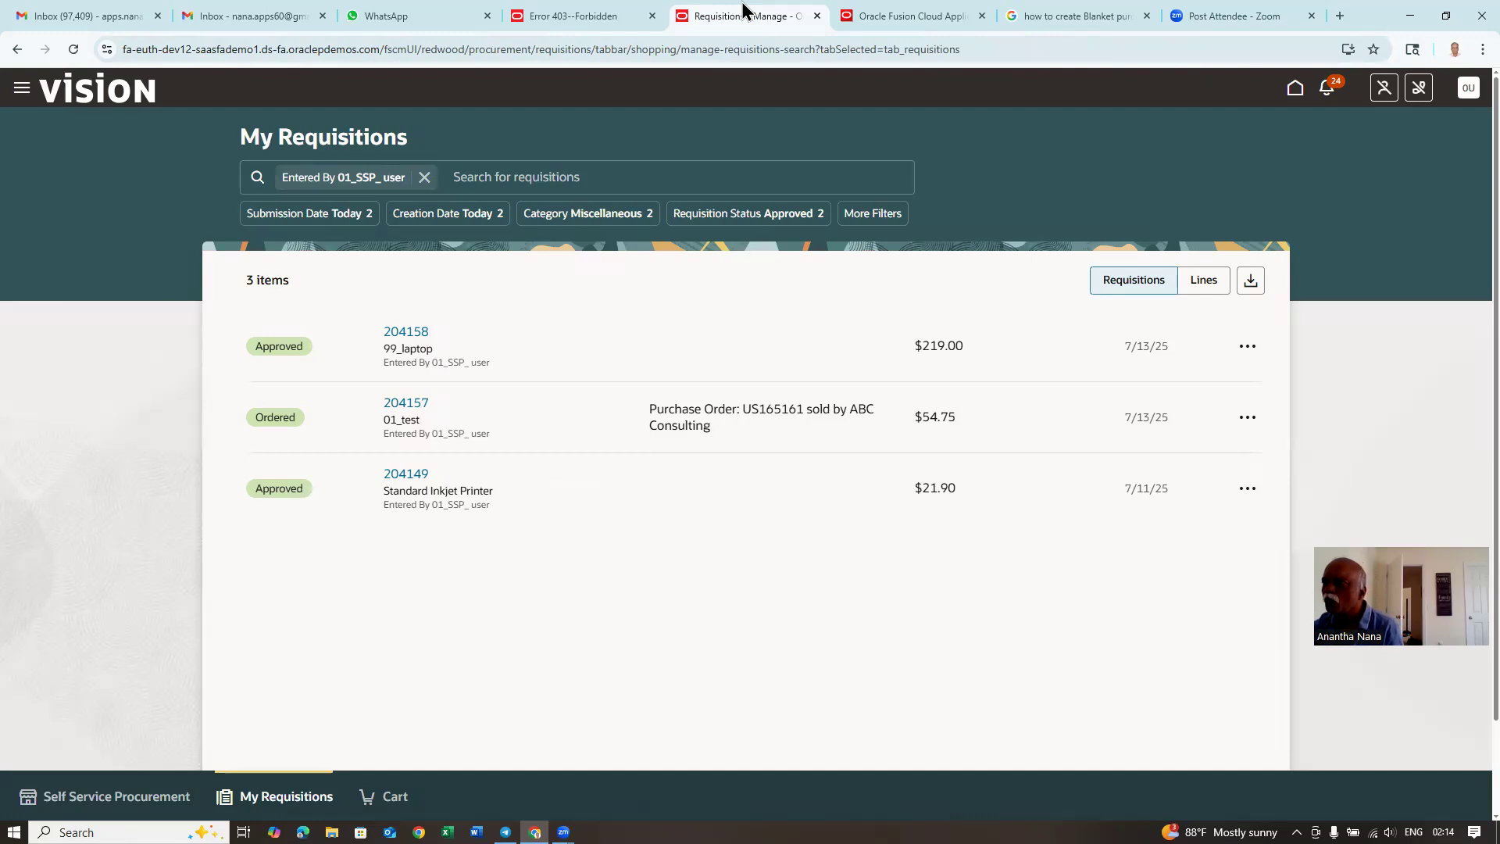
left_click(847, 17)
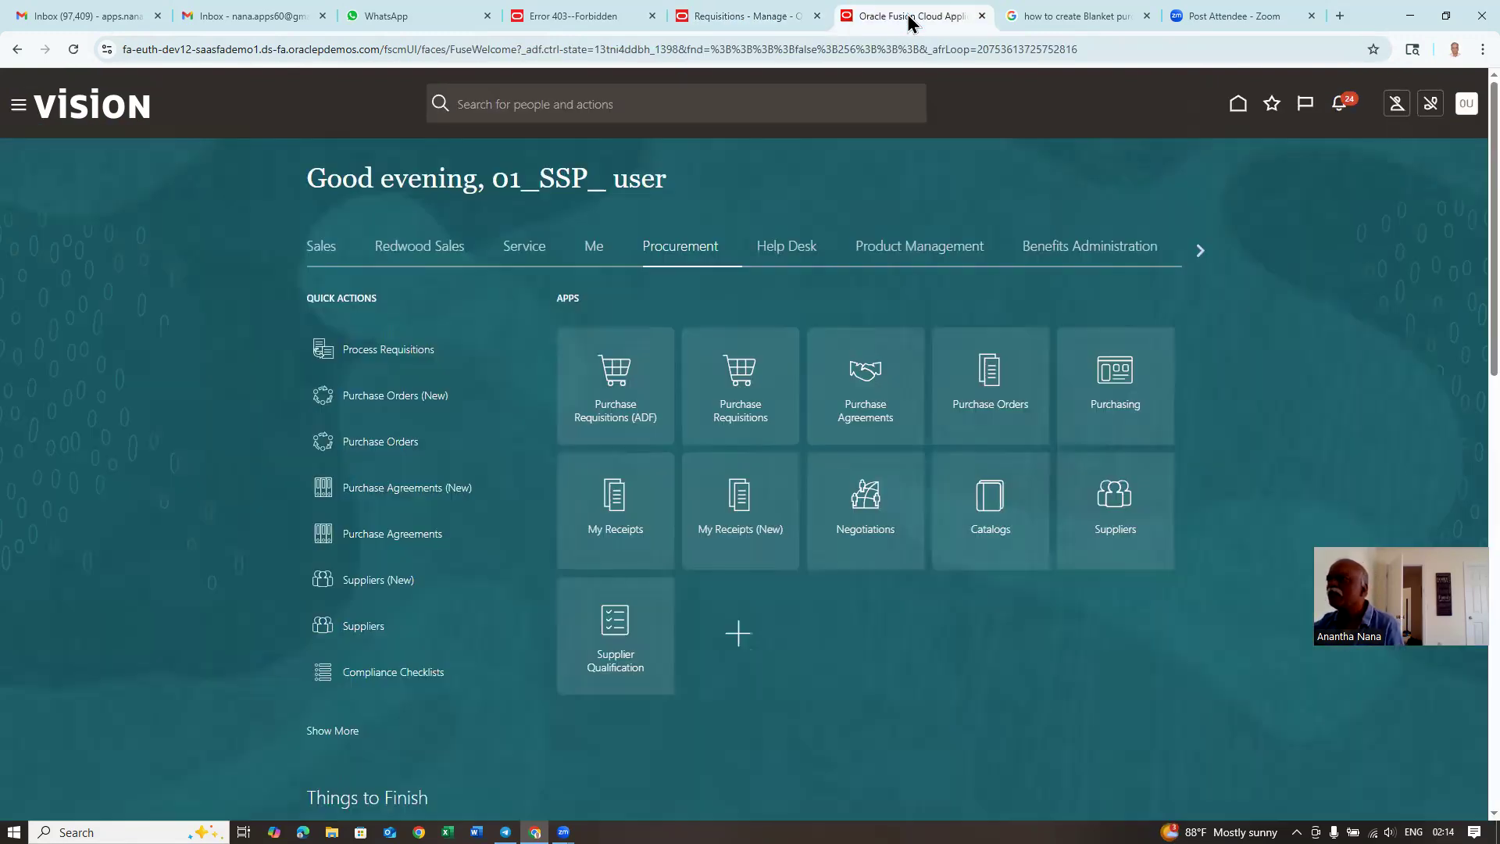
left_click(394, 352)
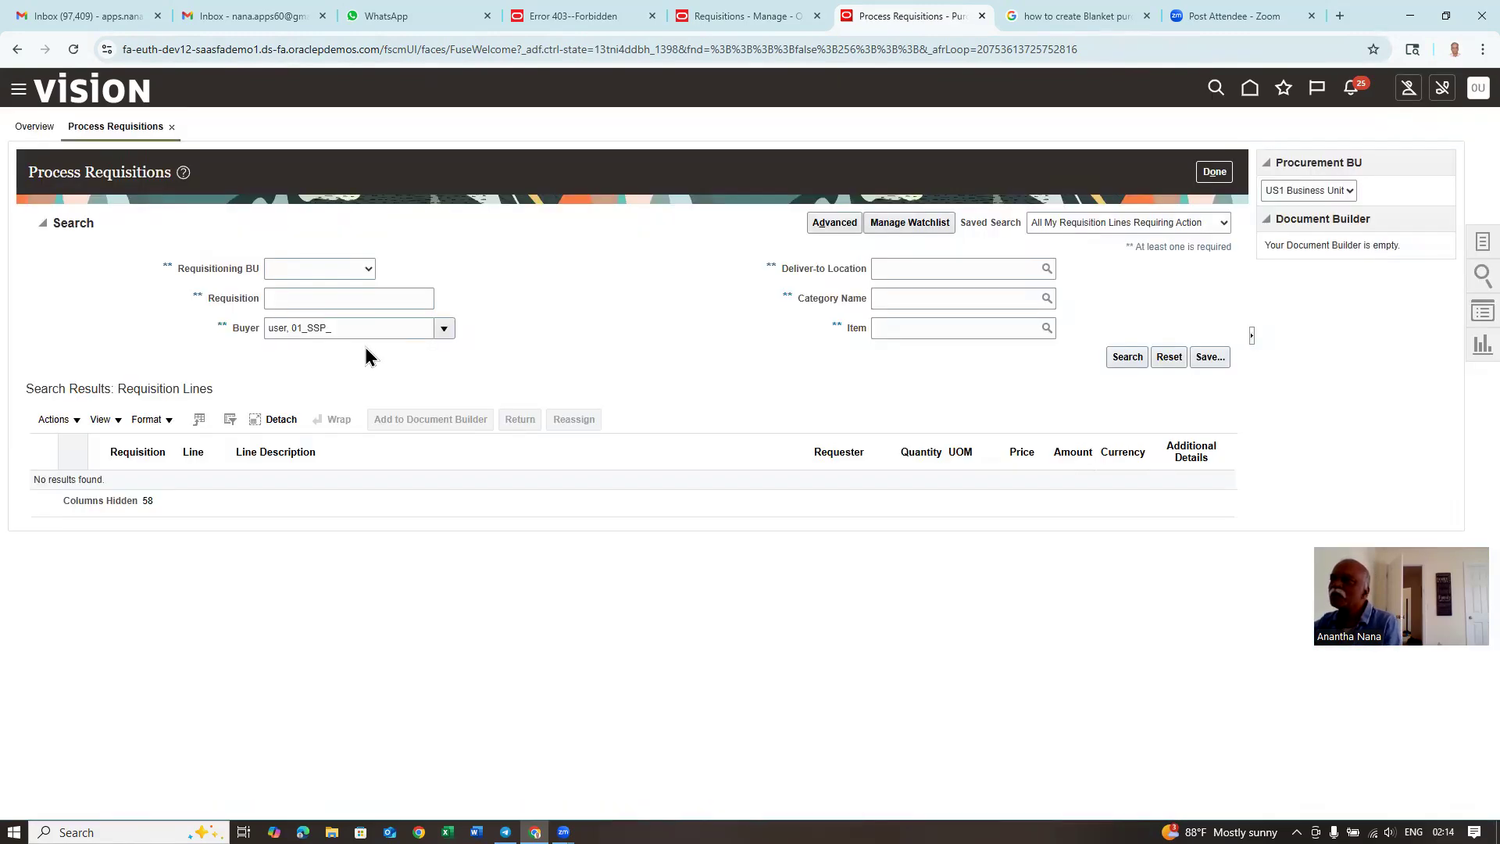
Search for the 99_laptop requisition by its requisition number with the Buyer criterion cleared.
left_click(347, 303)
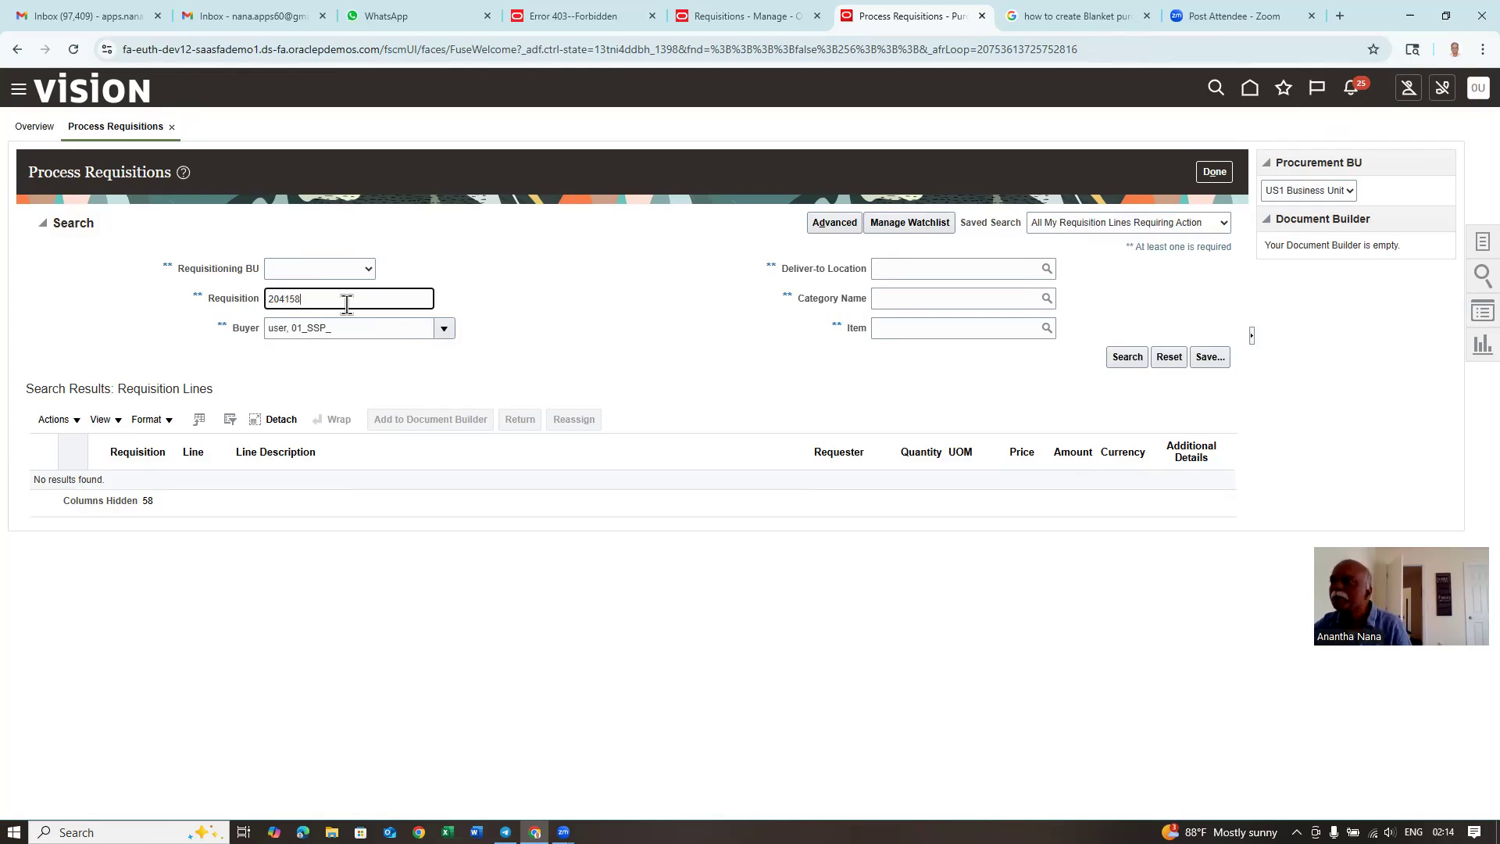
key("Tab")
key("Home")
key("Delete")
key("Delete")
key("Delete")
key("Delete")
key("Delete")
key("Delete")
key("Delete")
key("Delete")
key("Delete")
key("Delete")
key("Delete")
key("Delete")
key("Delete")
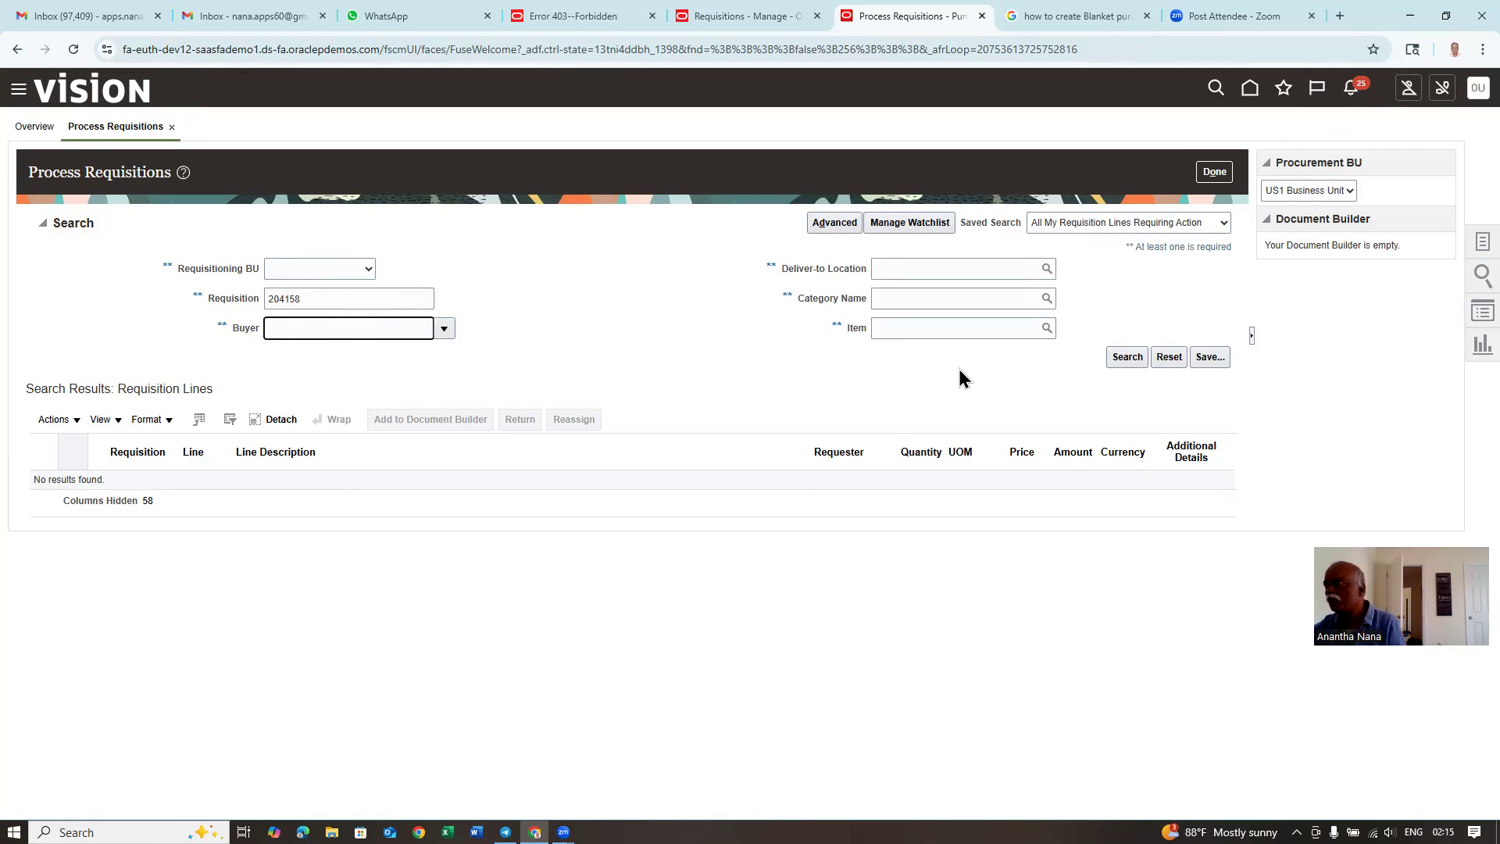
left_click(1125, 357)
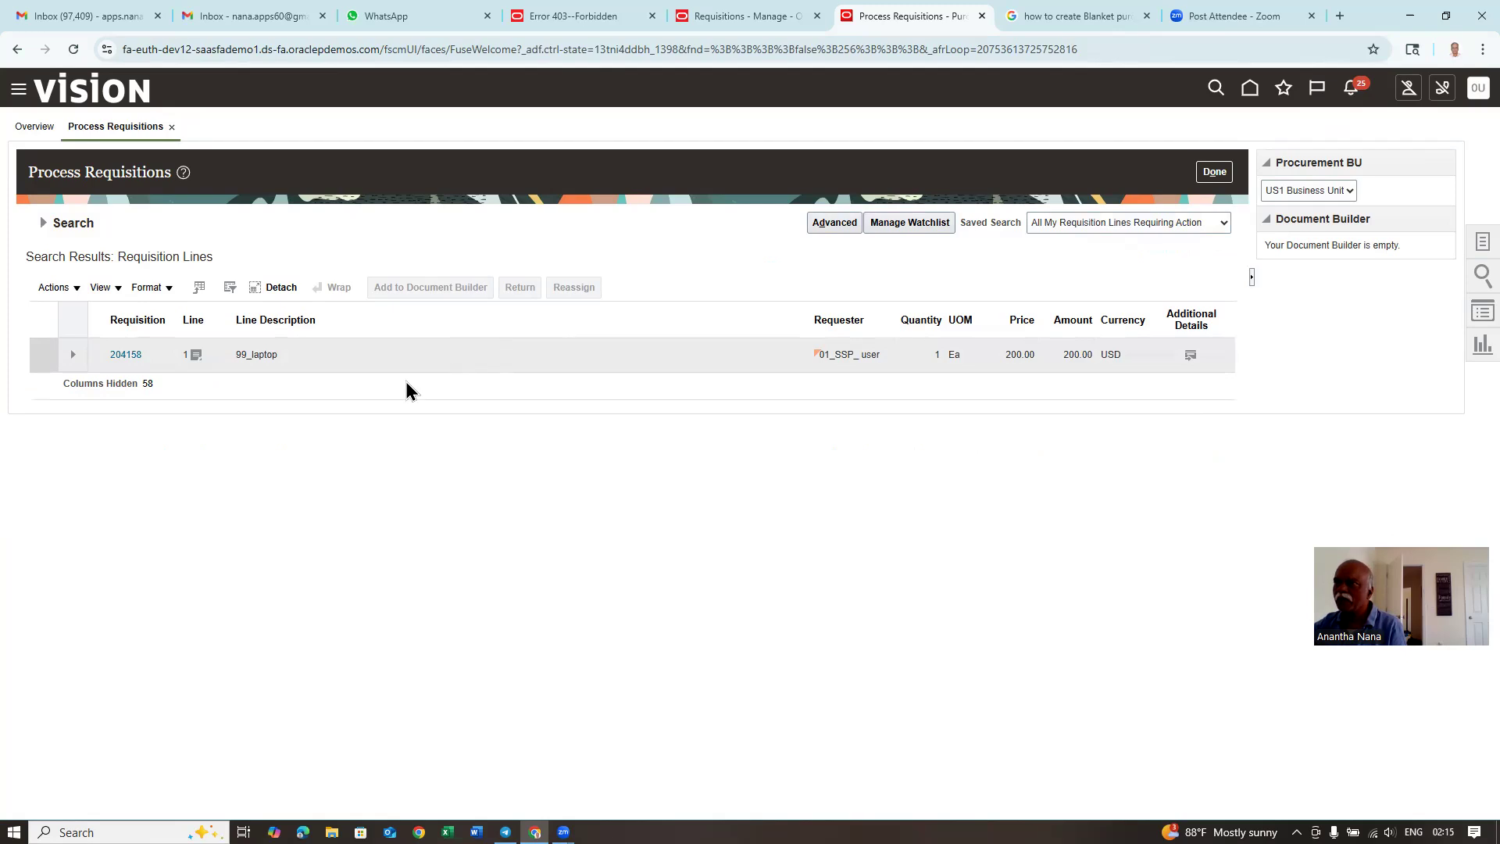
Review the notes and the additional details of the 99_laptop requisition line.
left_click(197, 357)
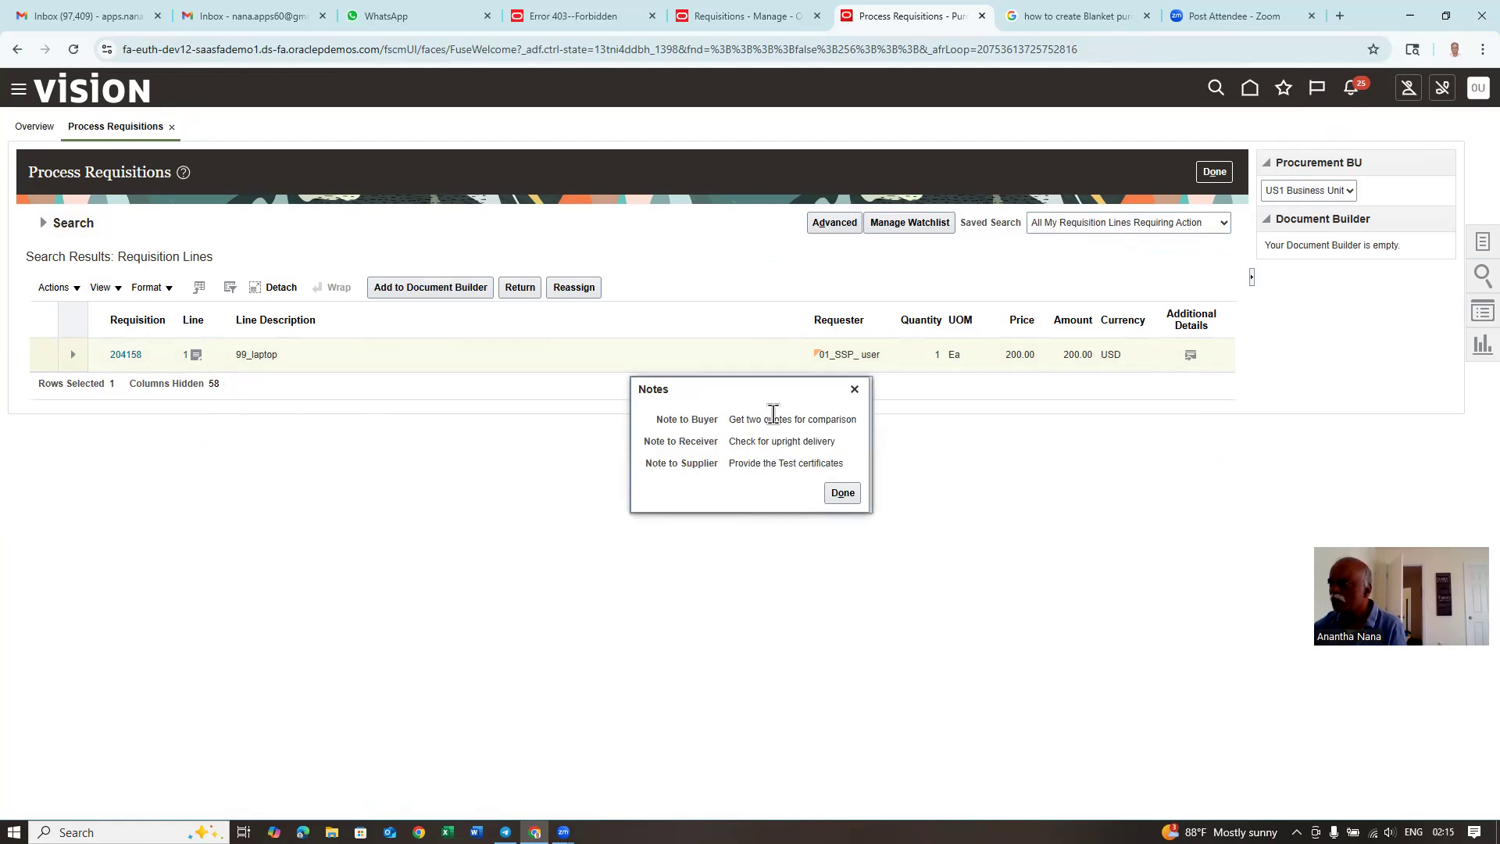
left_click(843, 493)
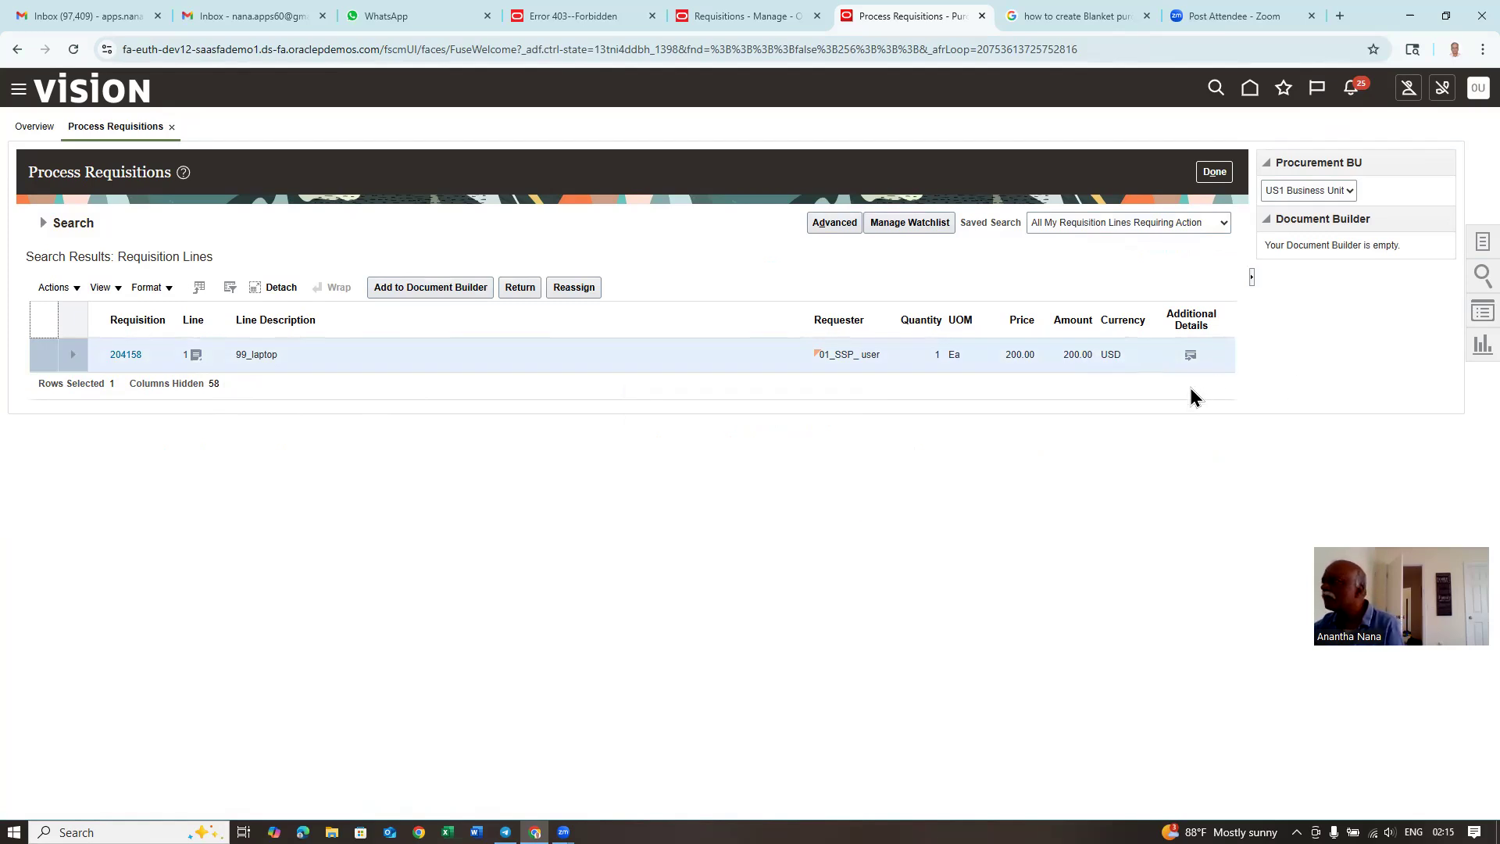
left_click(1190, 357)
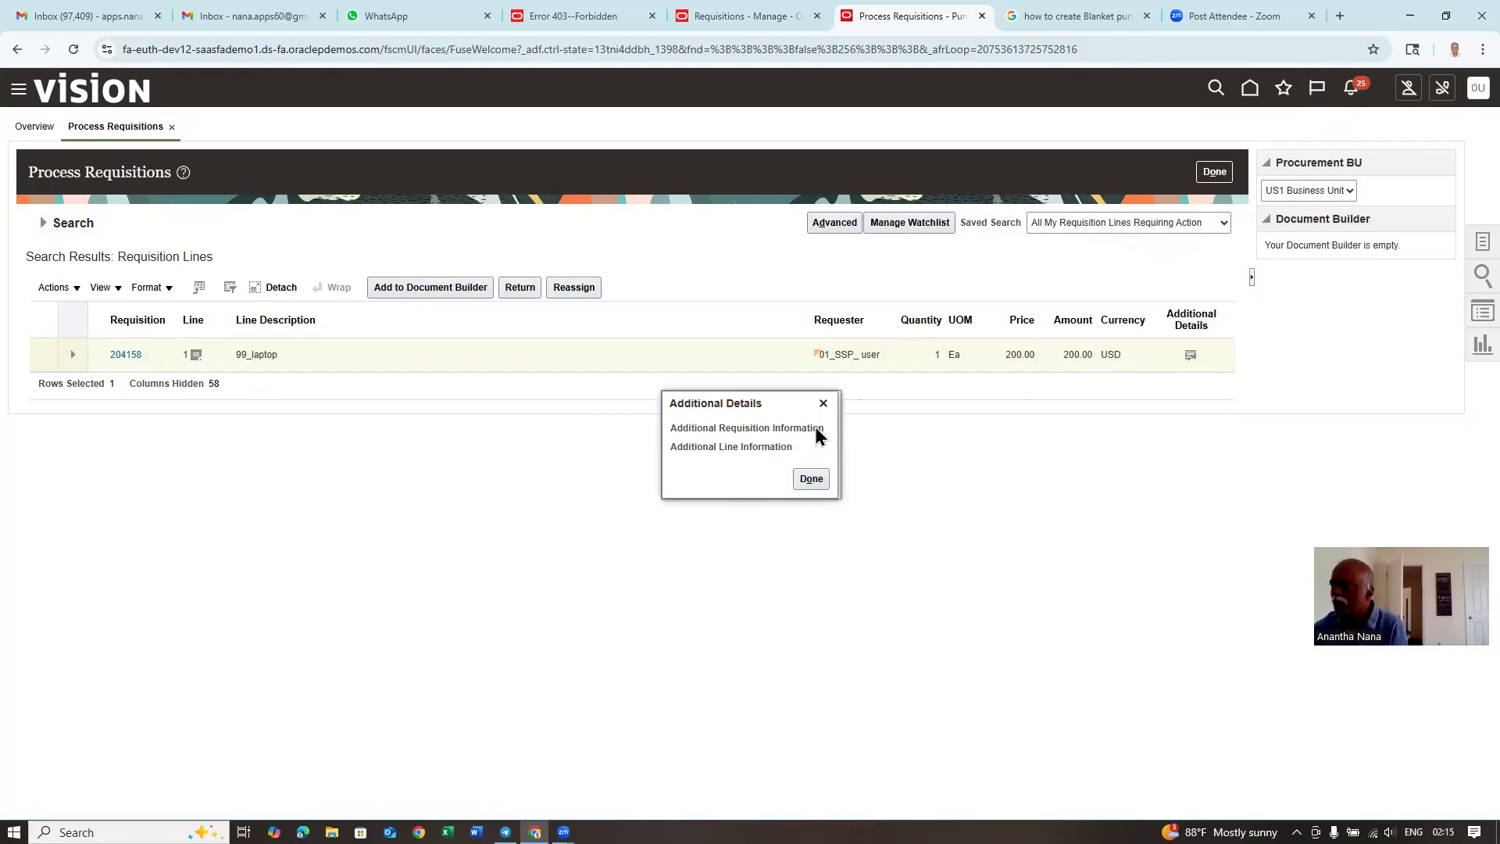
left_click(813, 479)
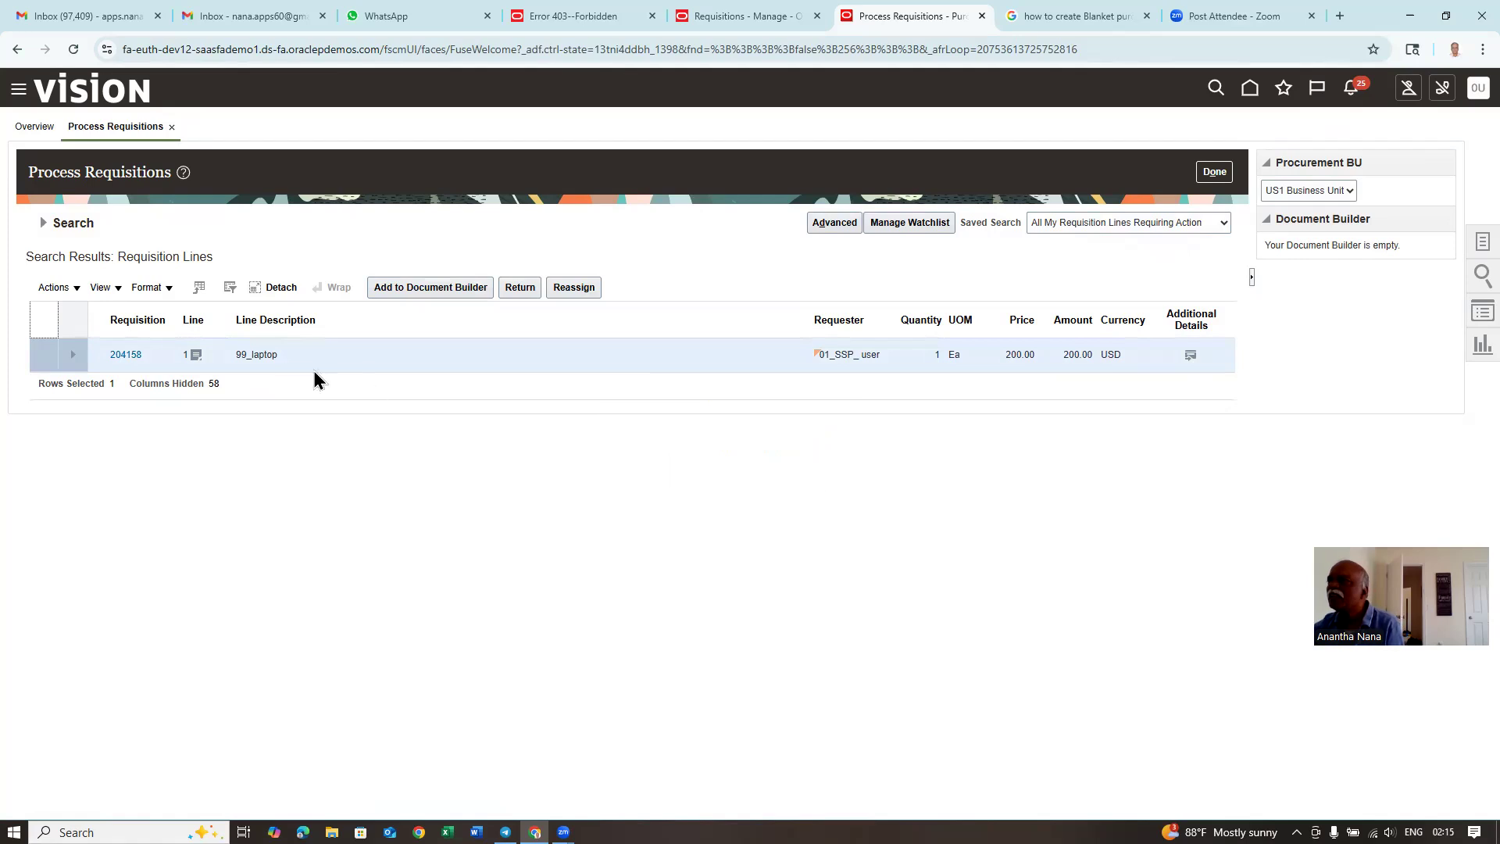
Add the 99_laptop line to the document builder as a new order for supplier ABC Consulting, agreeing to bypass the negotiation process.
left_click(43, 358)
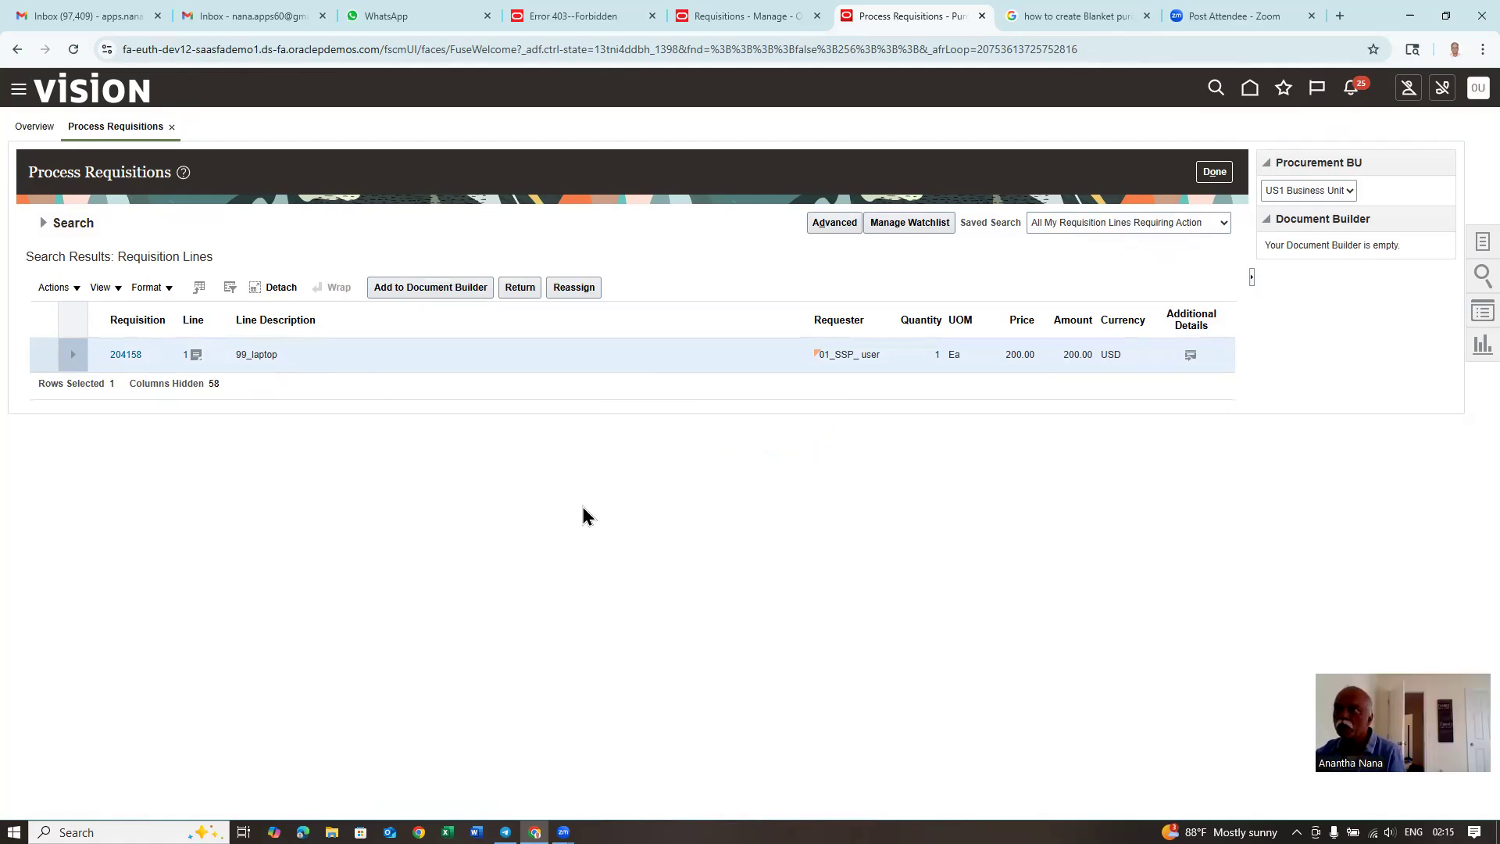
left_click(410, 363)
left_click(418, 289)
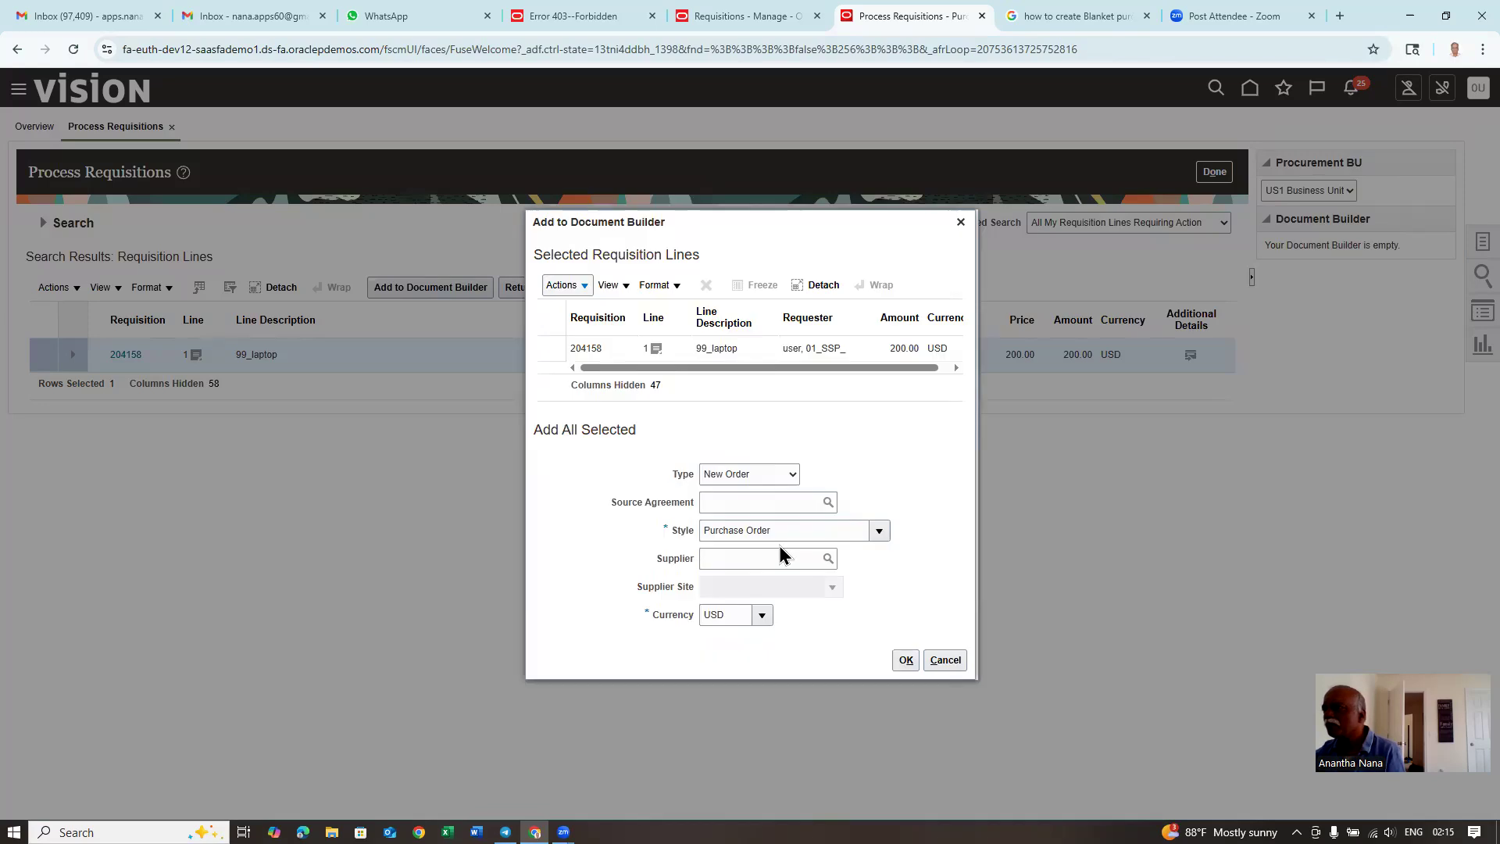
left_click(768, 479)
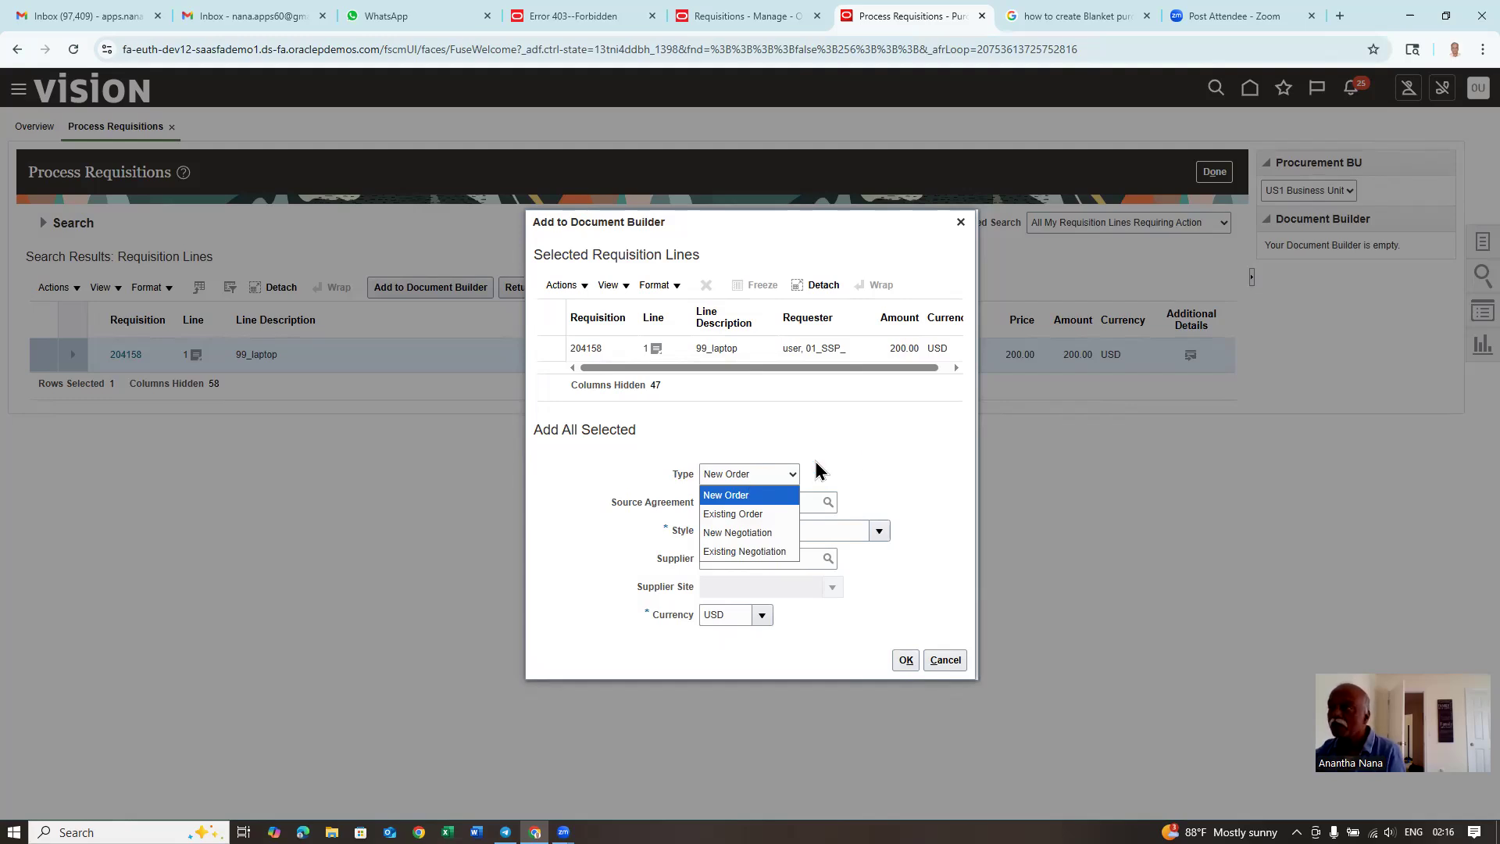
left_click(904, 459)
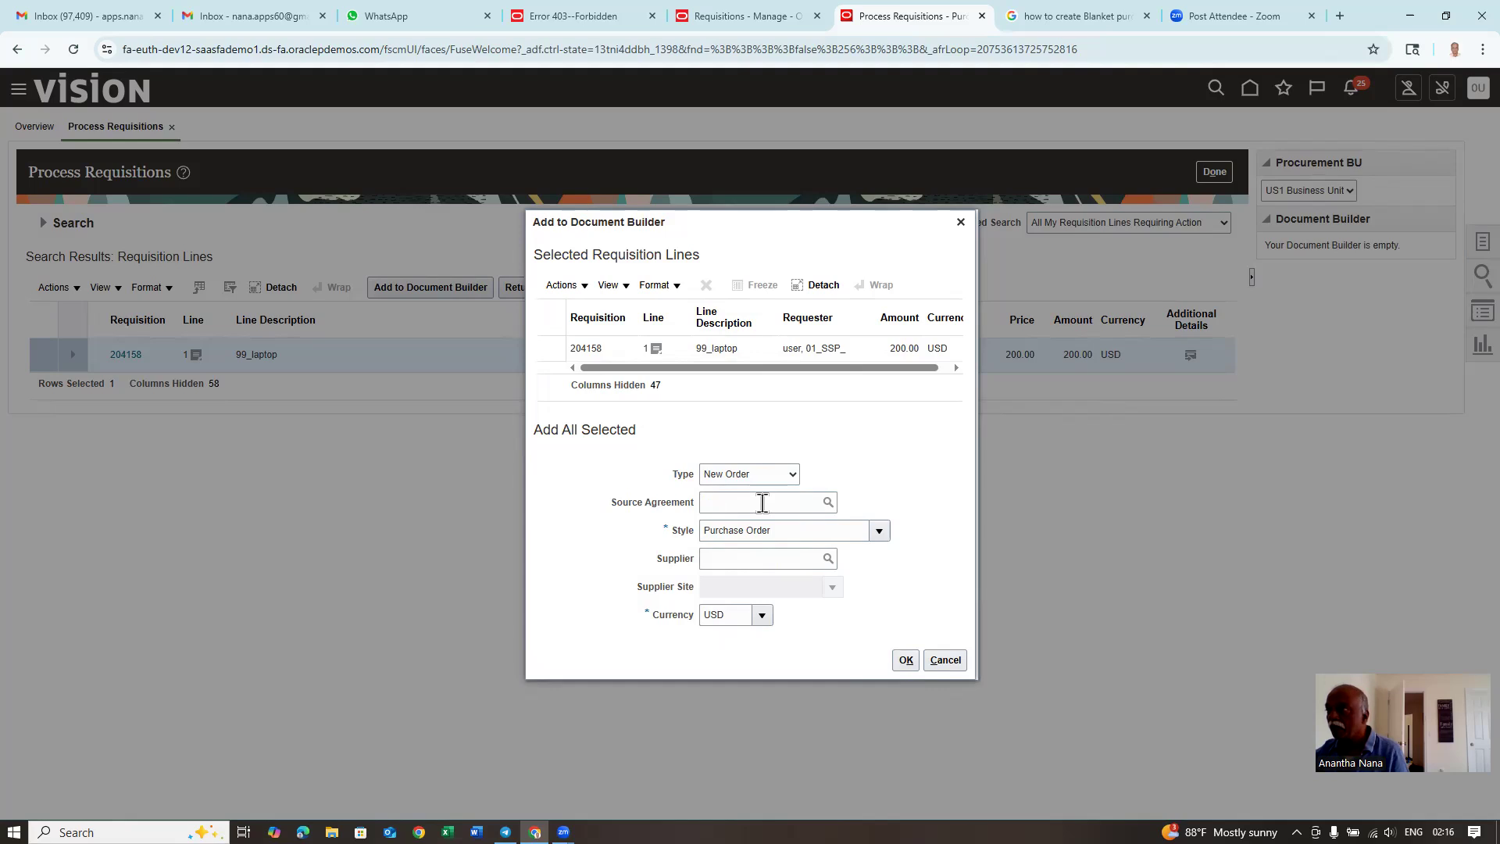
left_click(749, 561)
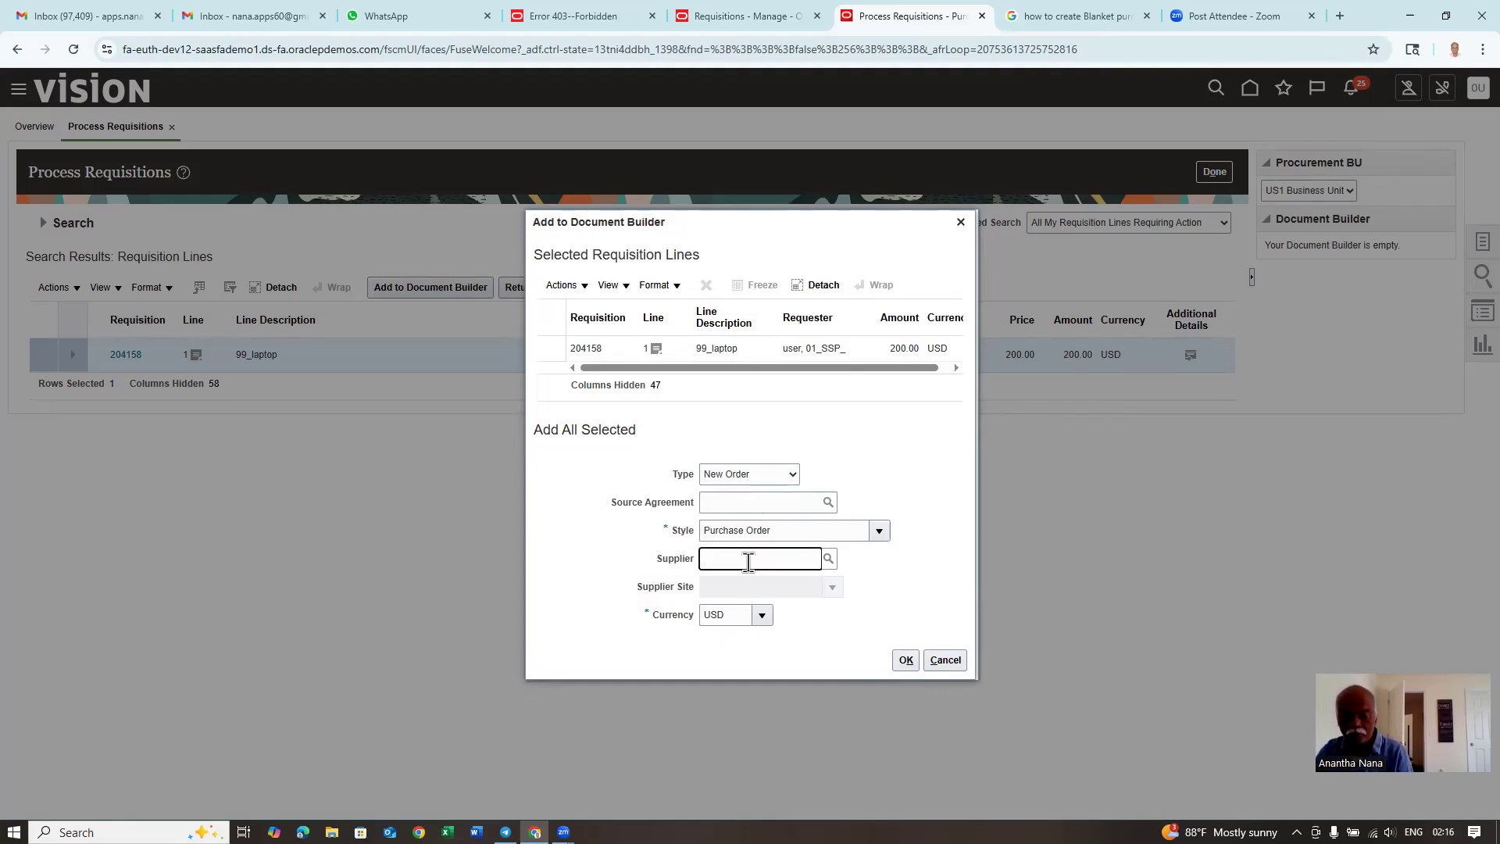
type("ABC C")
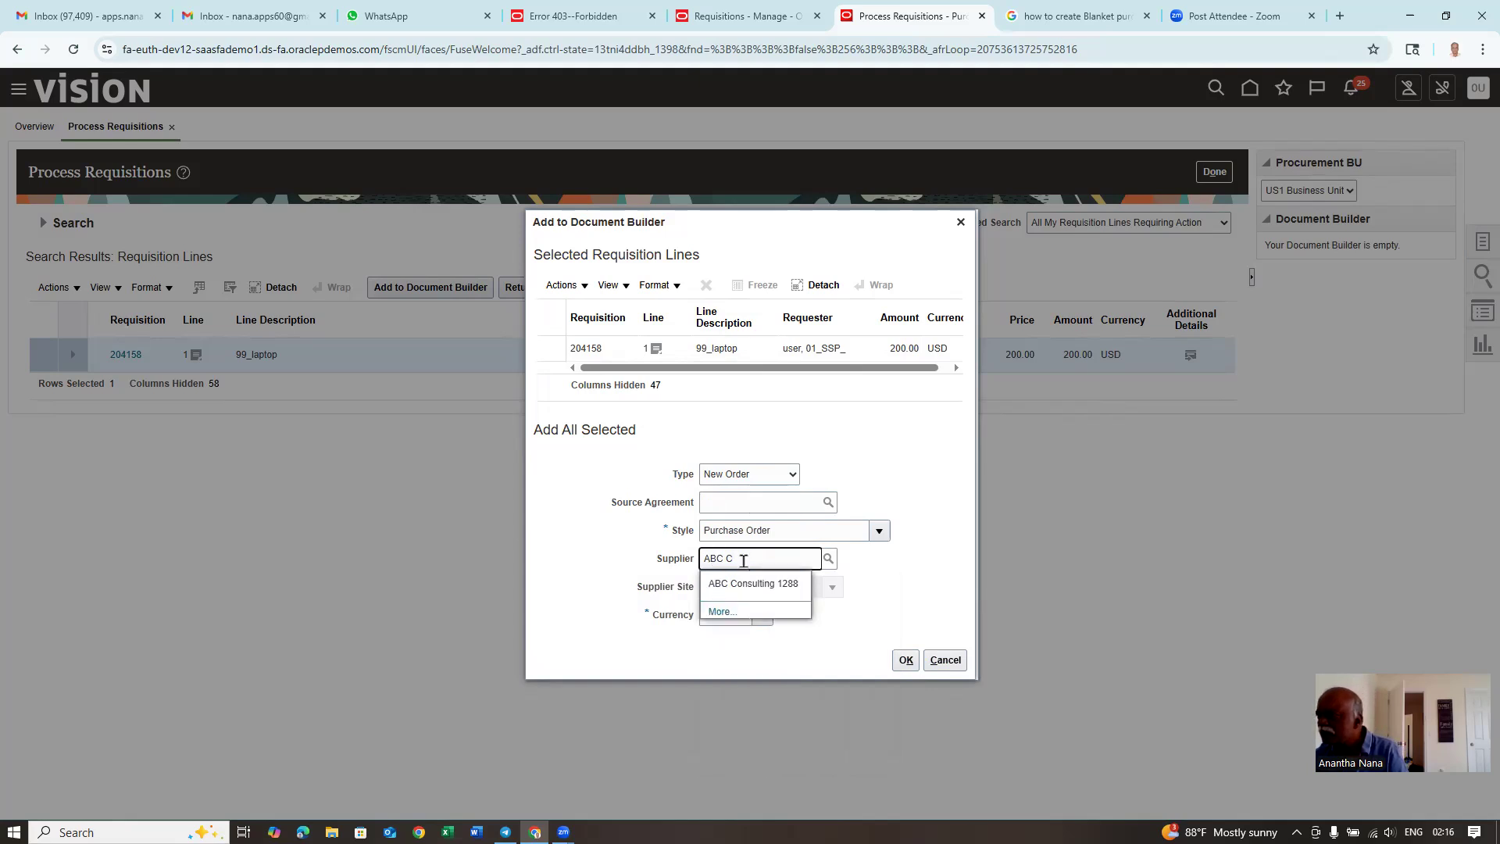
left_click(748, 585)
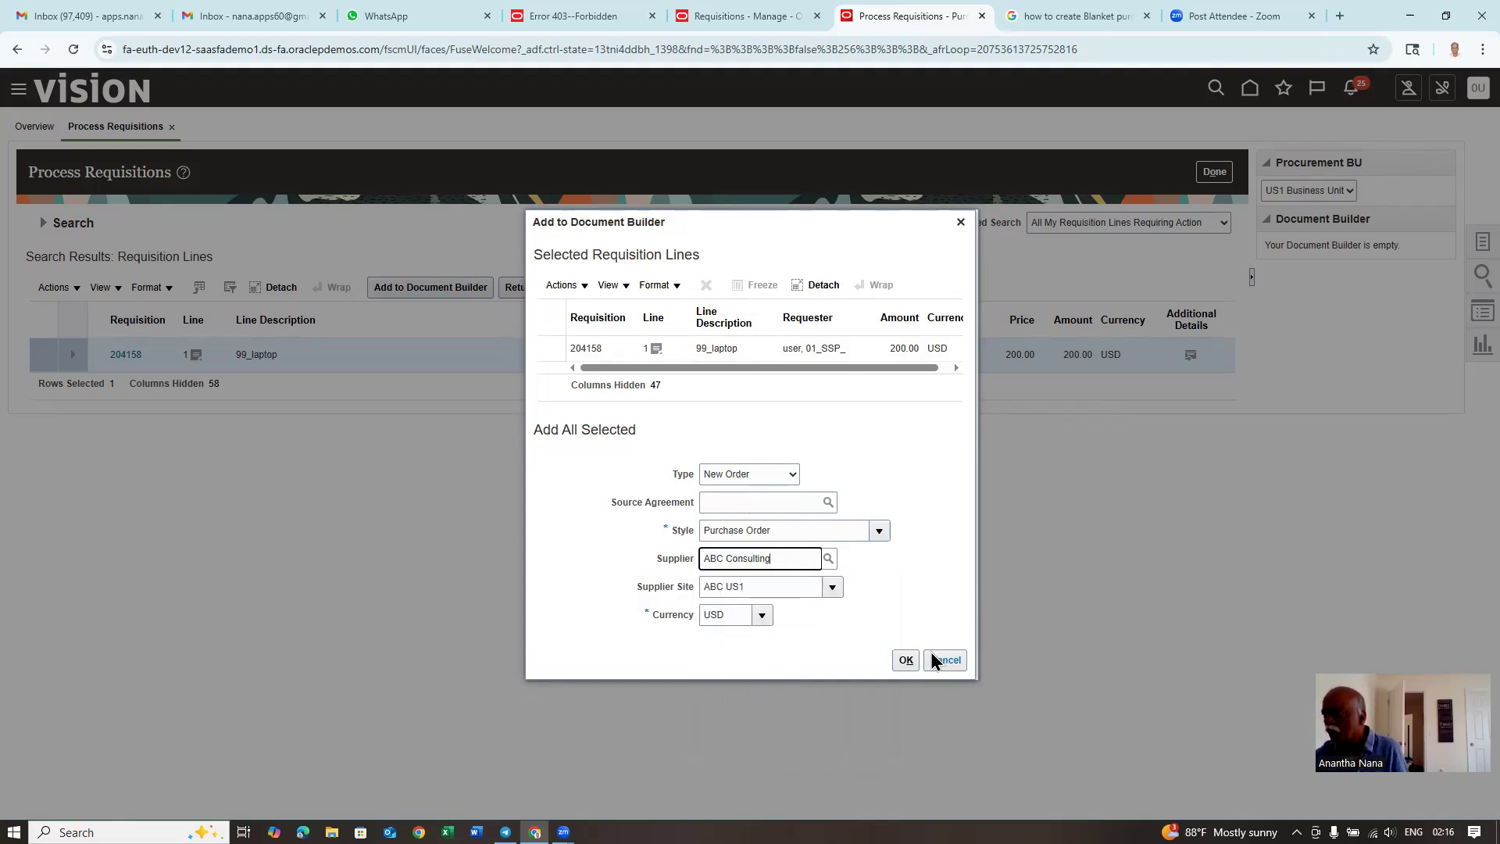
left_click(908, 663)
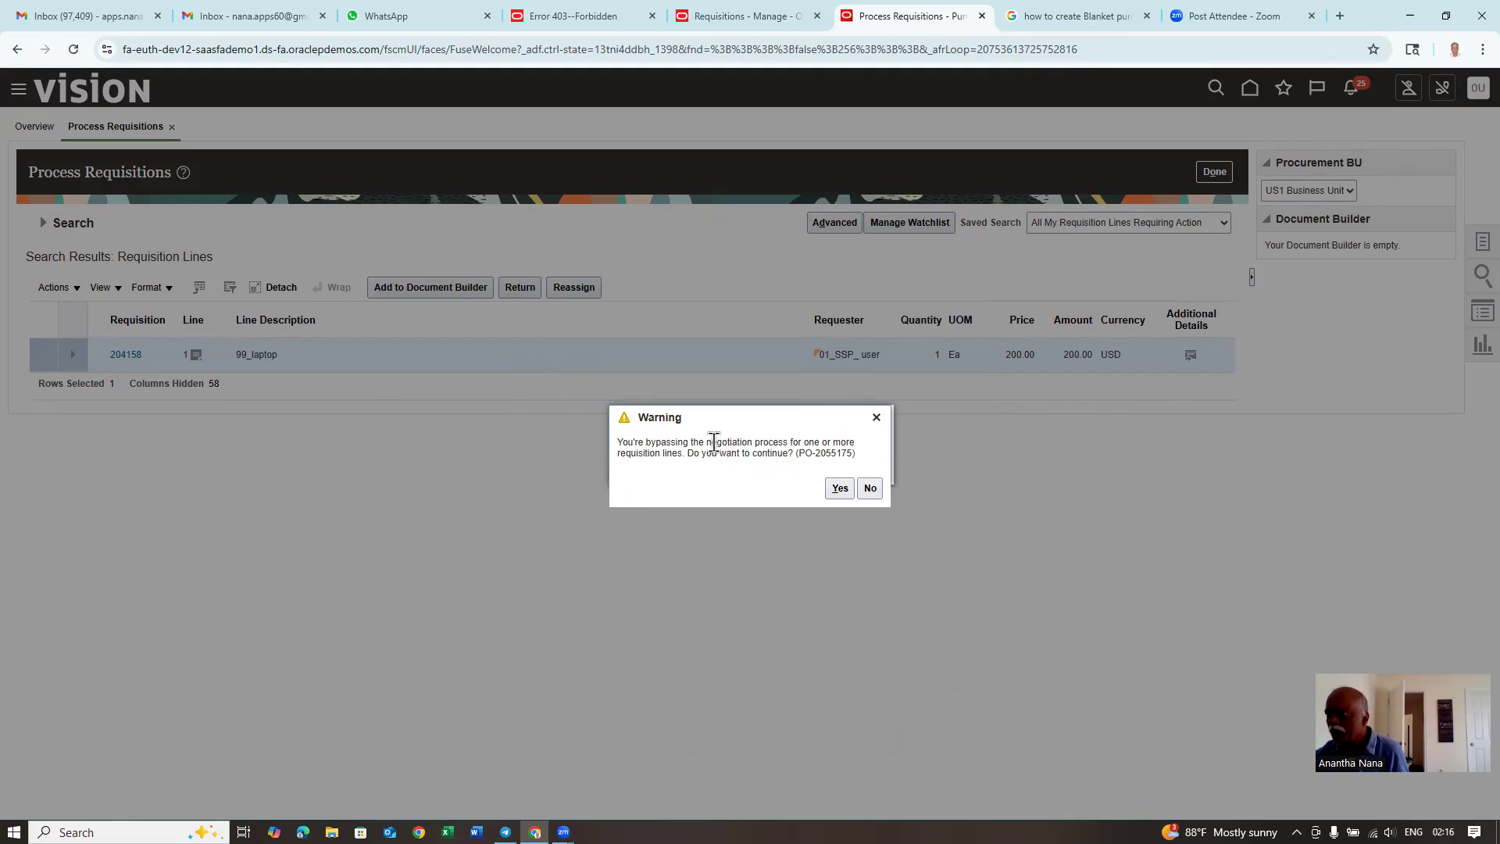
left_click_drag(710, 442, 822, 460)
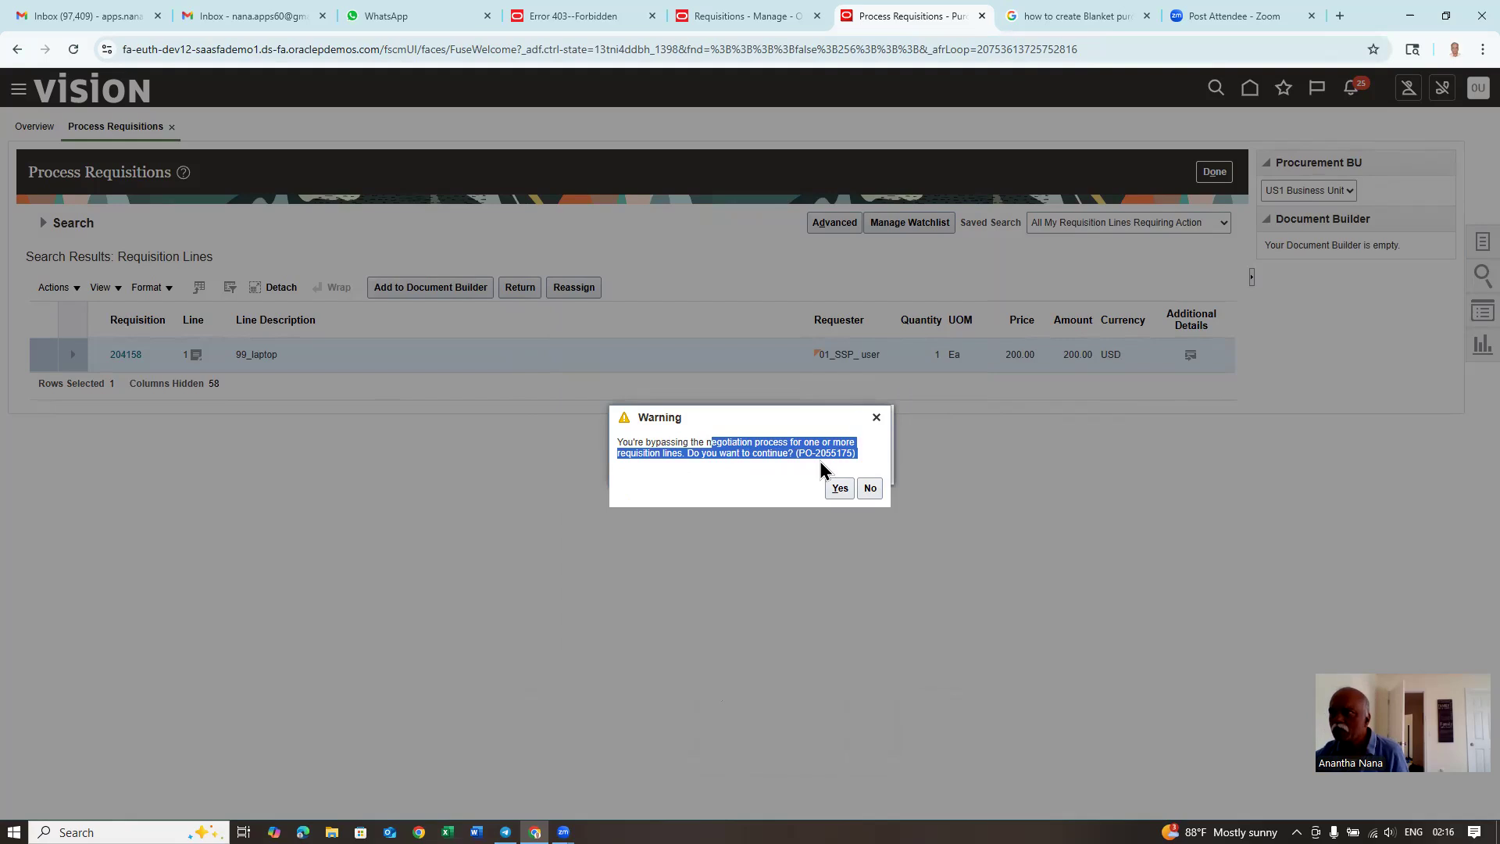
left_click_drag(820, 462, 805, 453)
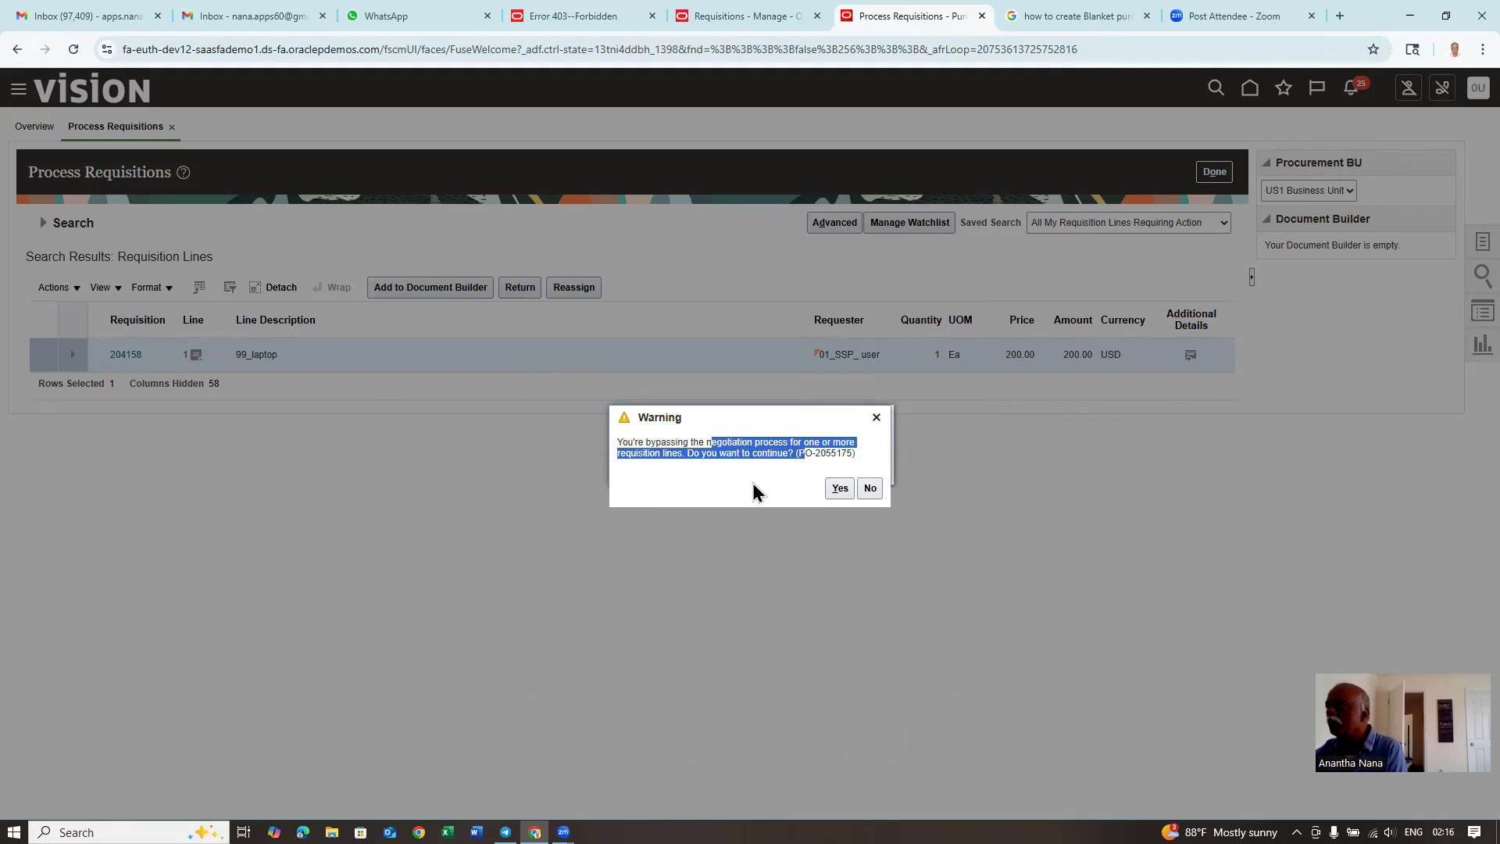
left_click(836, 488)
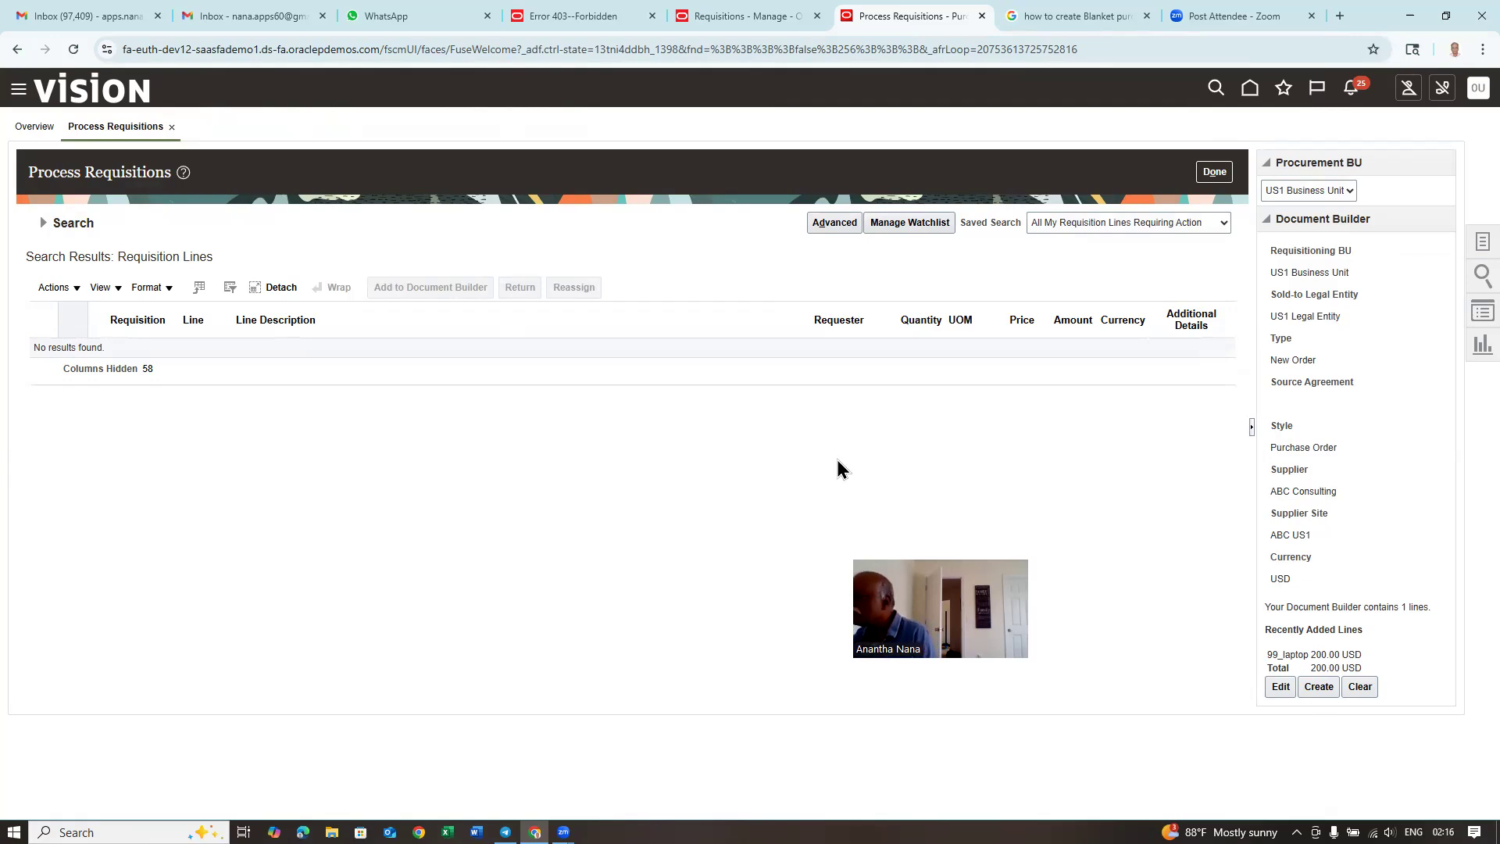
Create the purchase order from the document builder and close its edit page without saving further changes.
left_click(1319, 687)
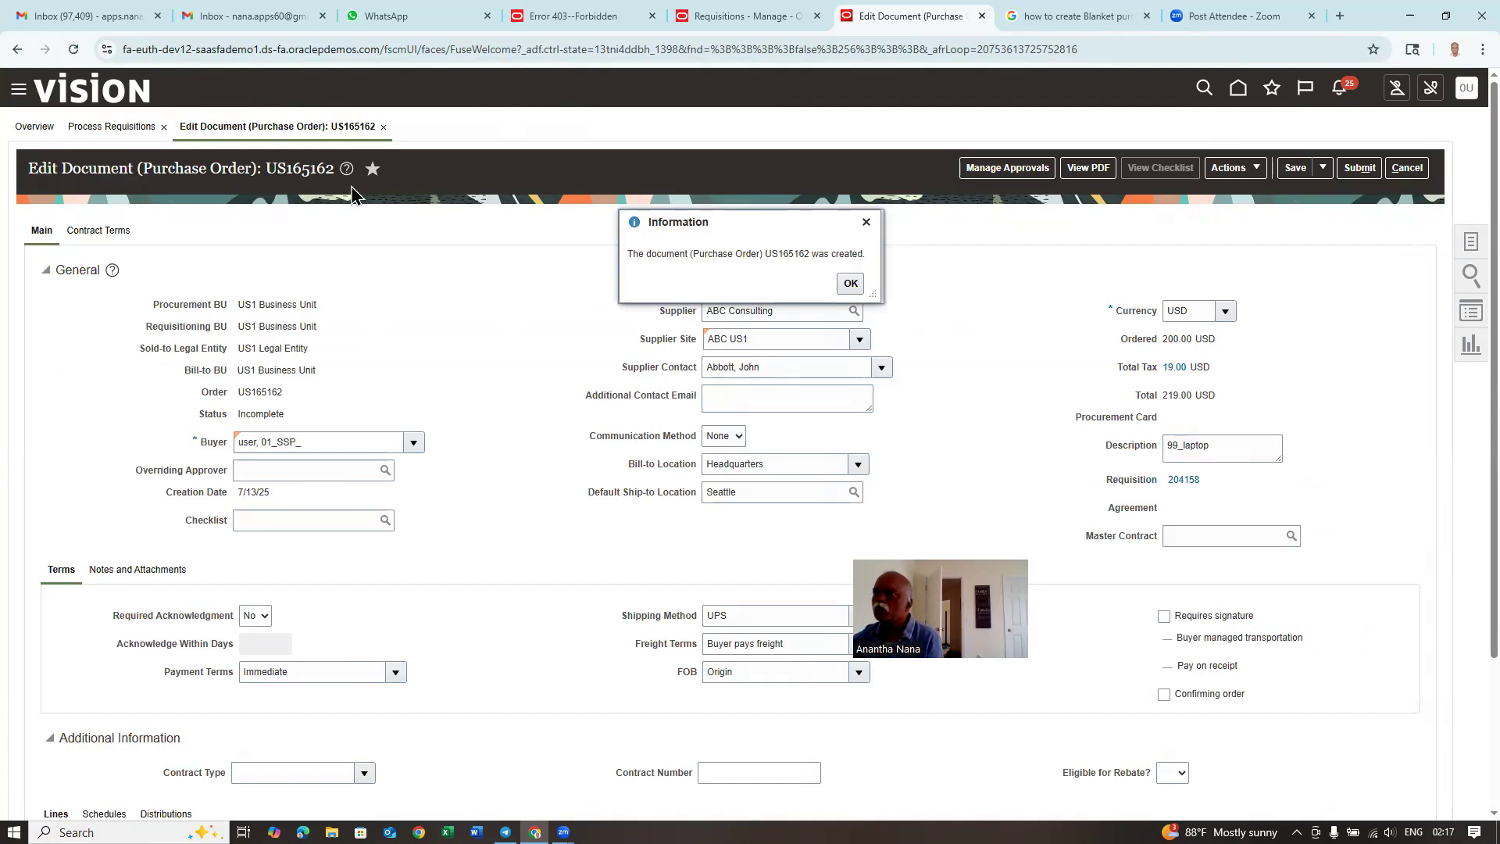
left_click(850, 283)
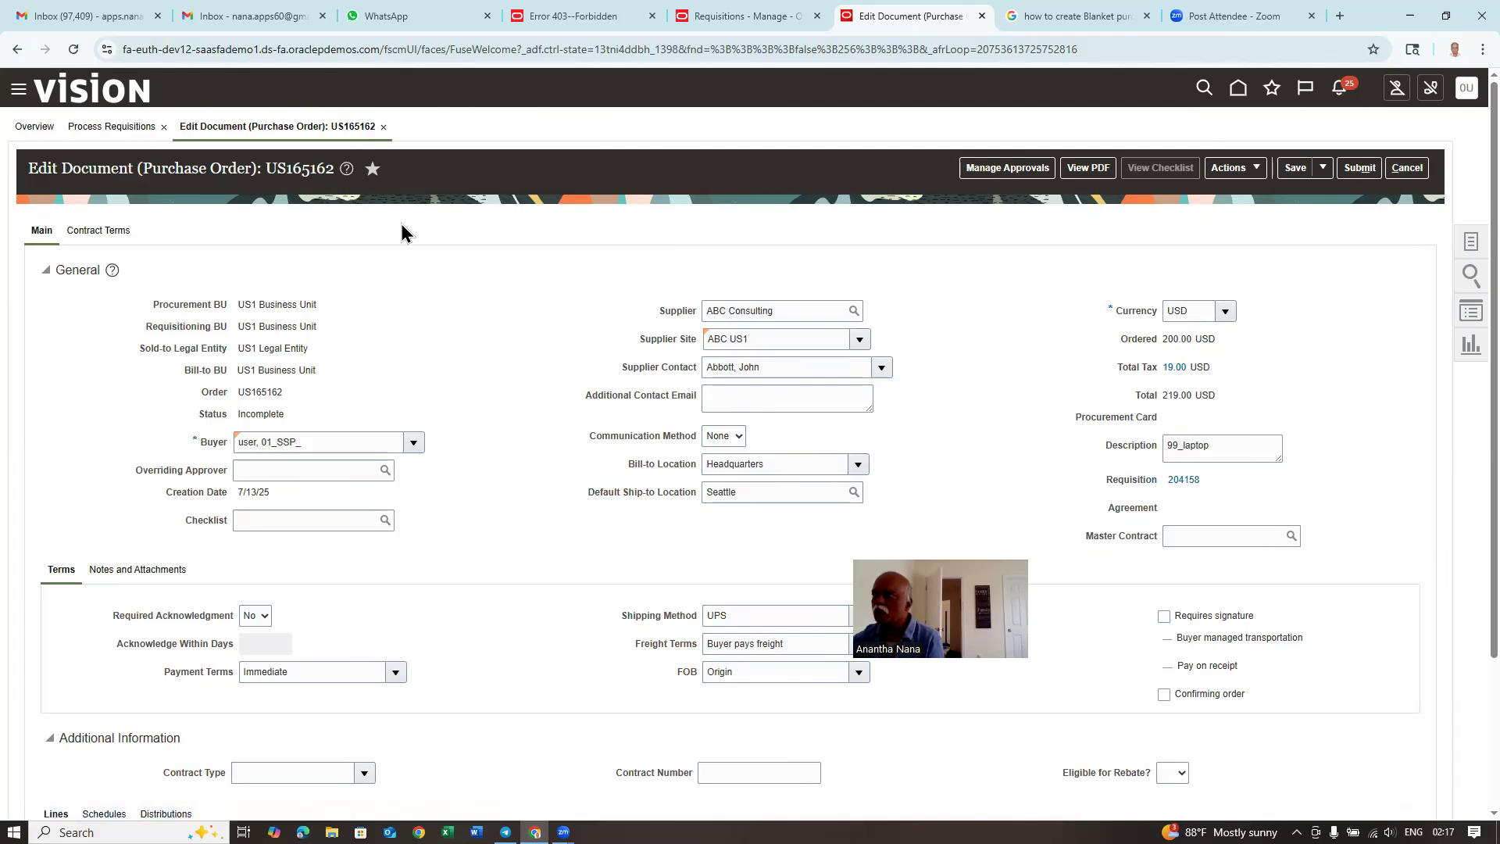
left_click(1407, 168)
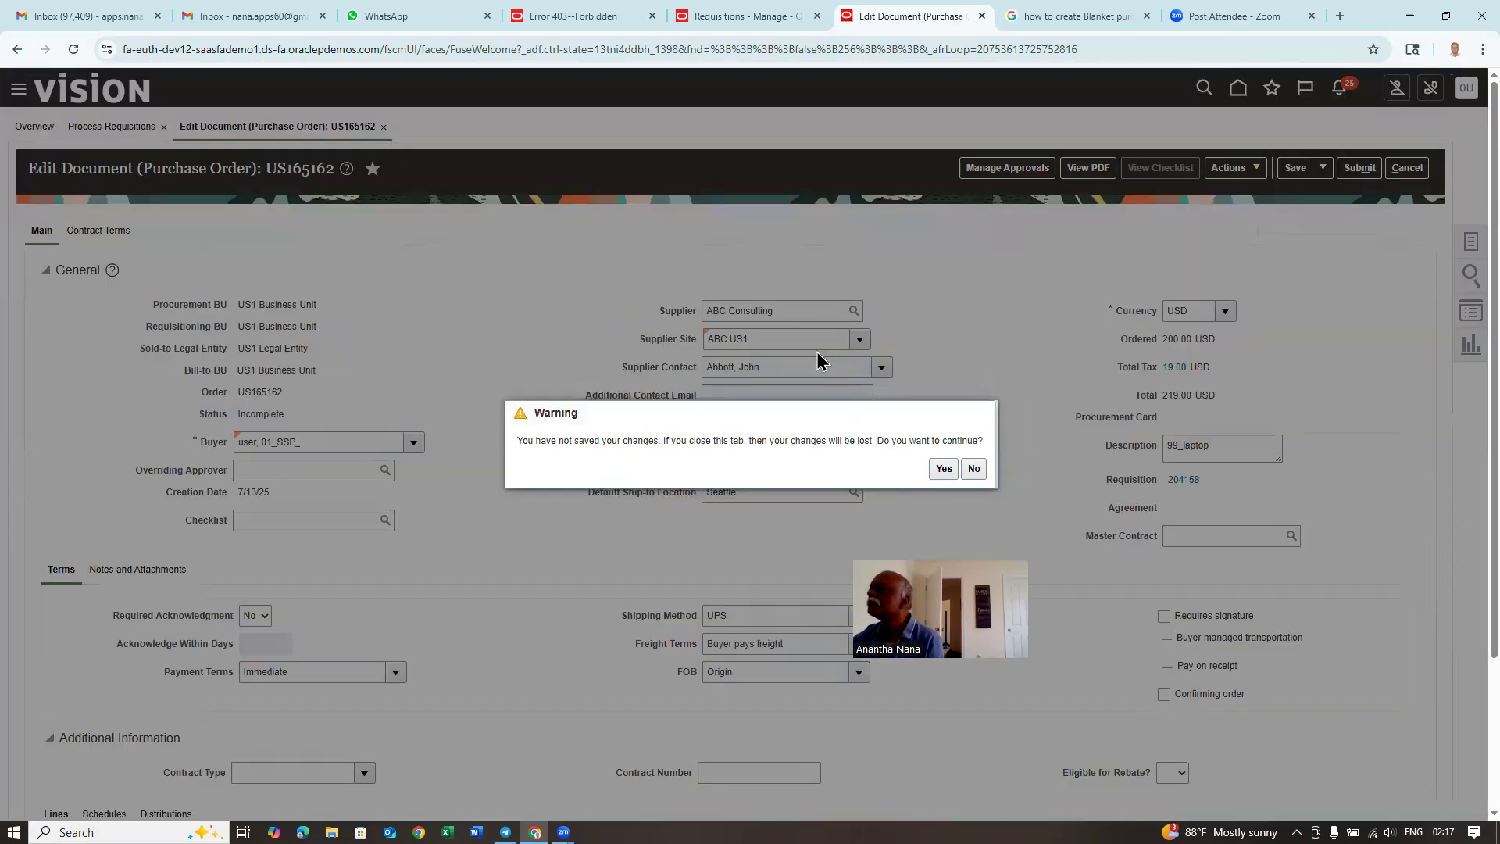
left_click(943, 469)
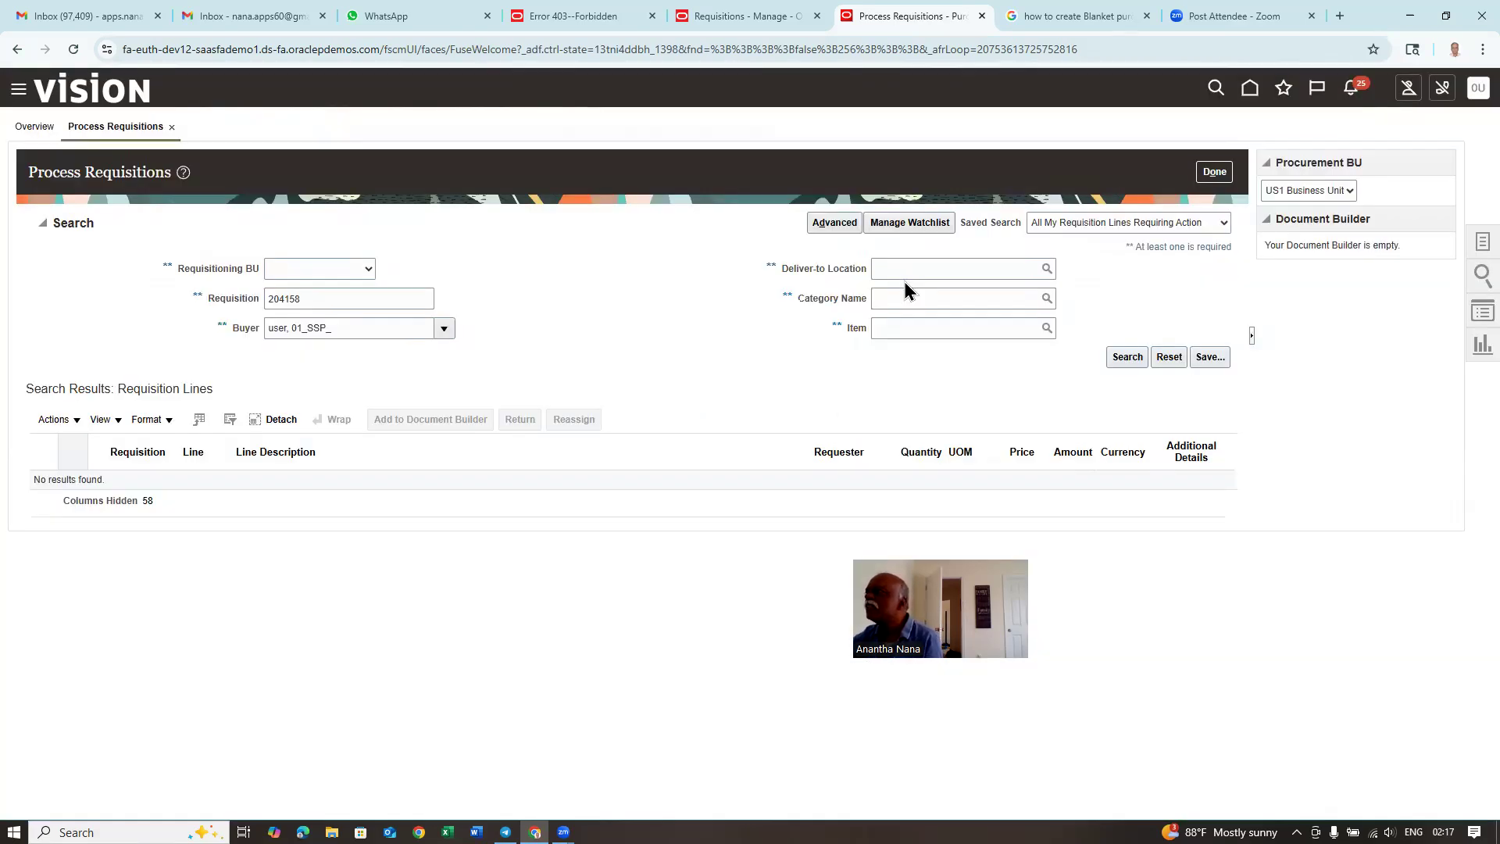
Open the incomplete 99_laptop purchase order for editing through Purchase Orders (New) on the home page.
left_click(1249, 90)
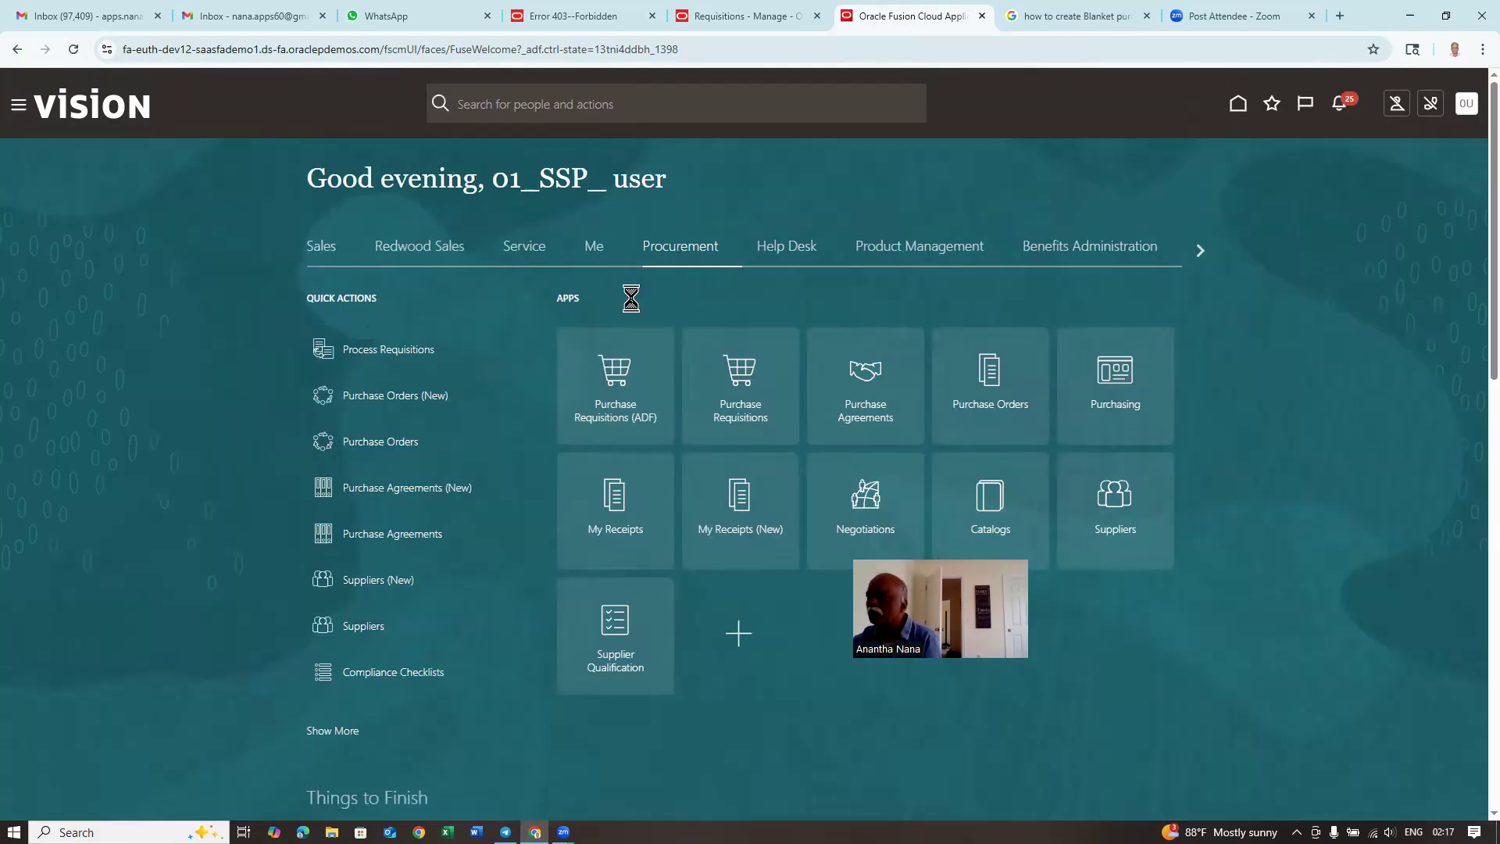
left_click(399, 400)
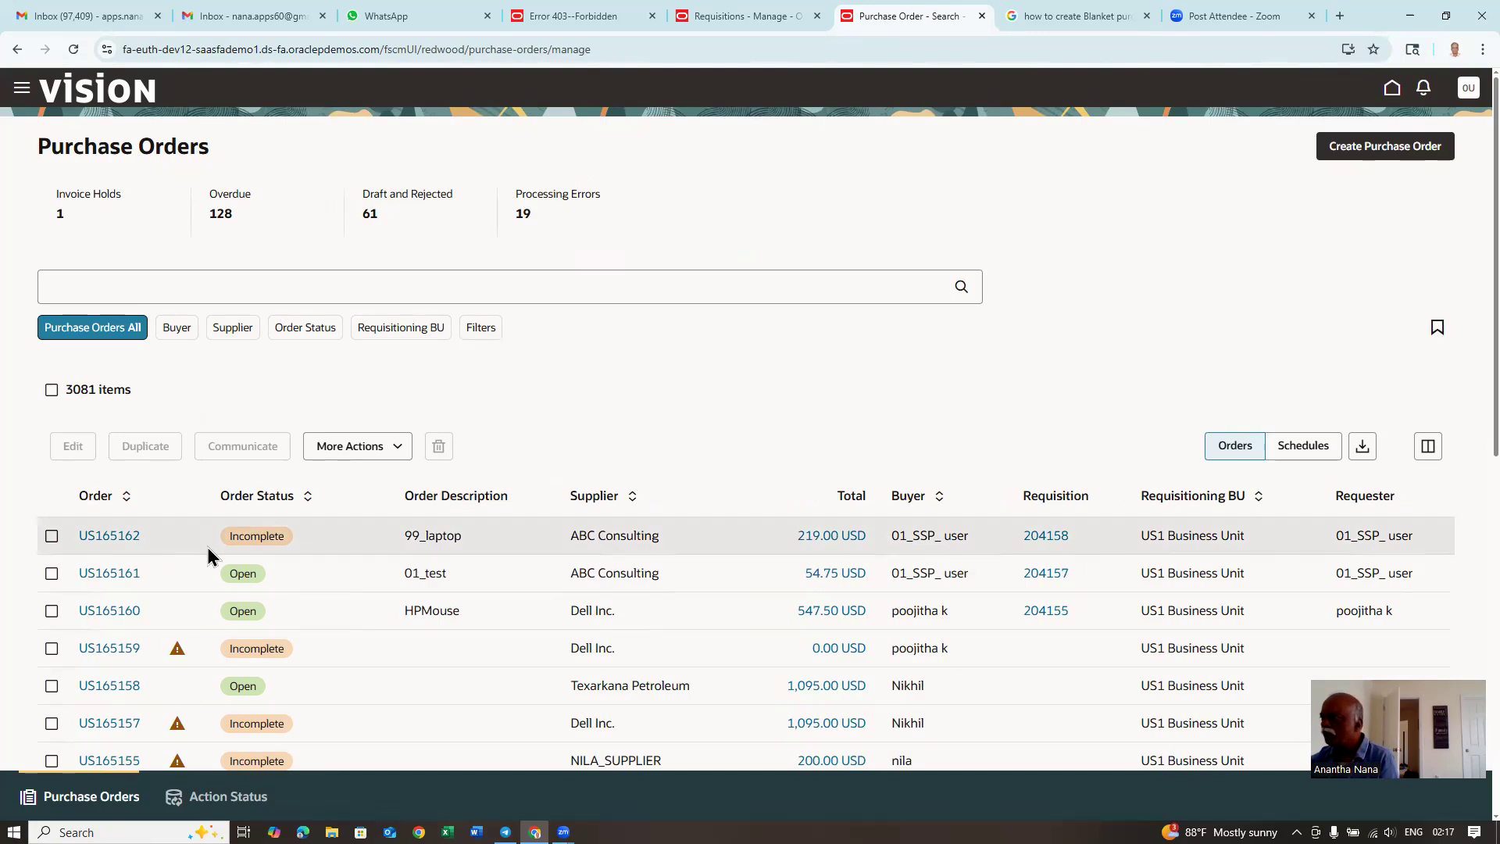
left_click(114, 539)
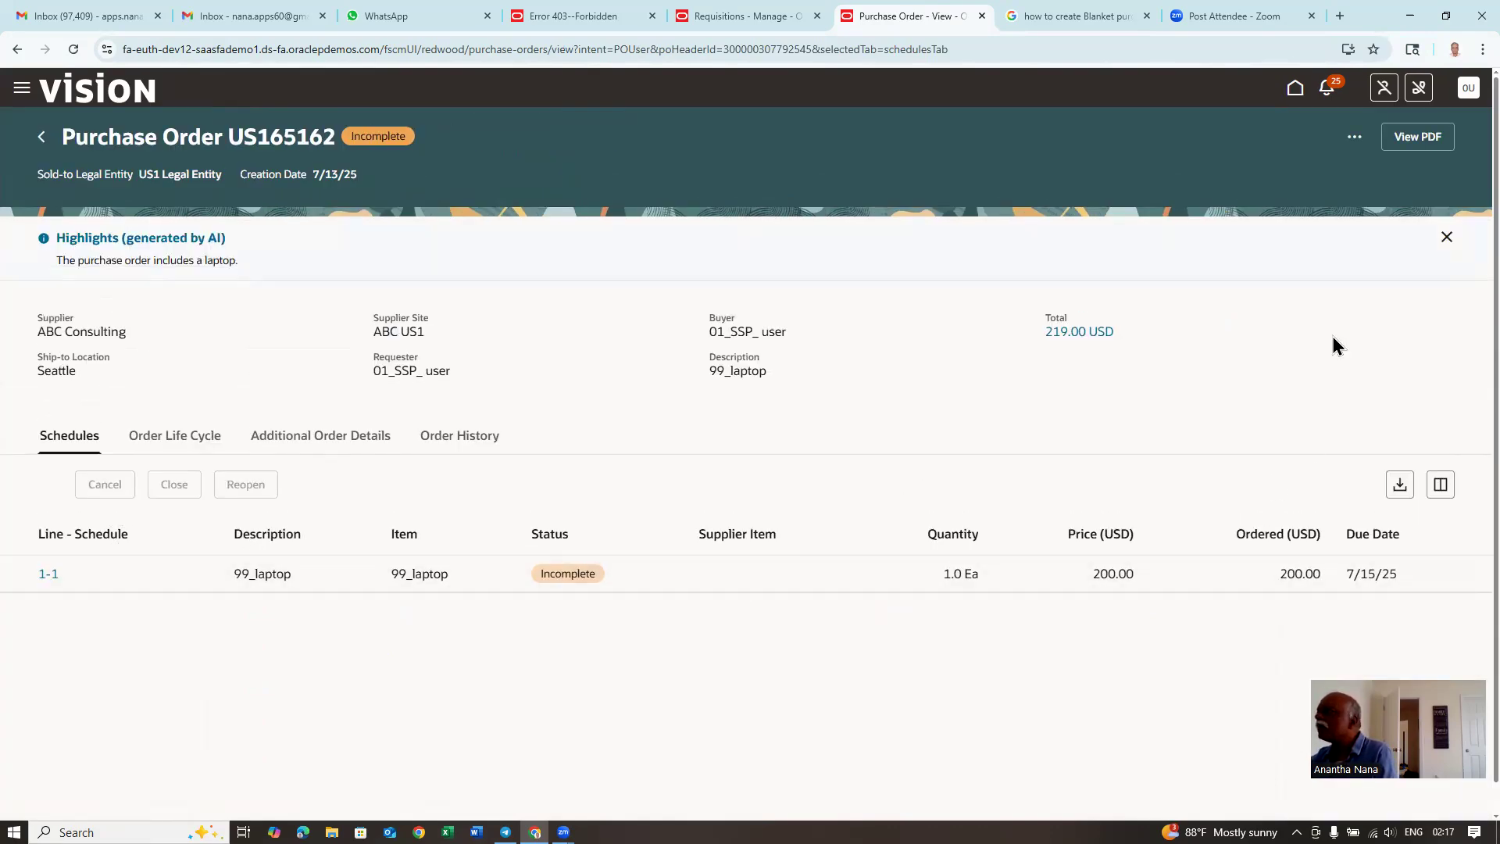
left_click(1355, 139)
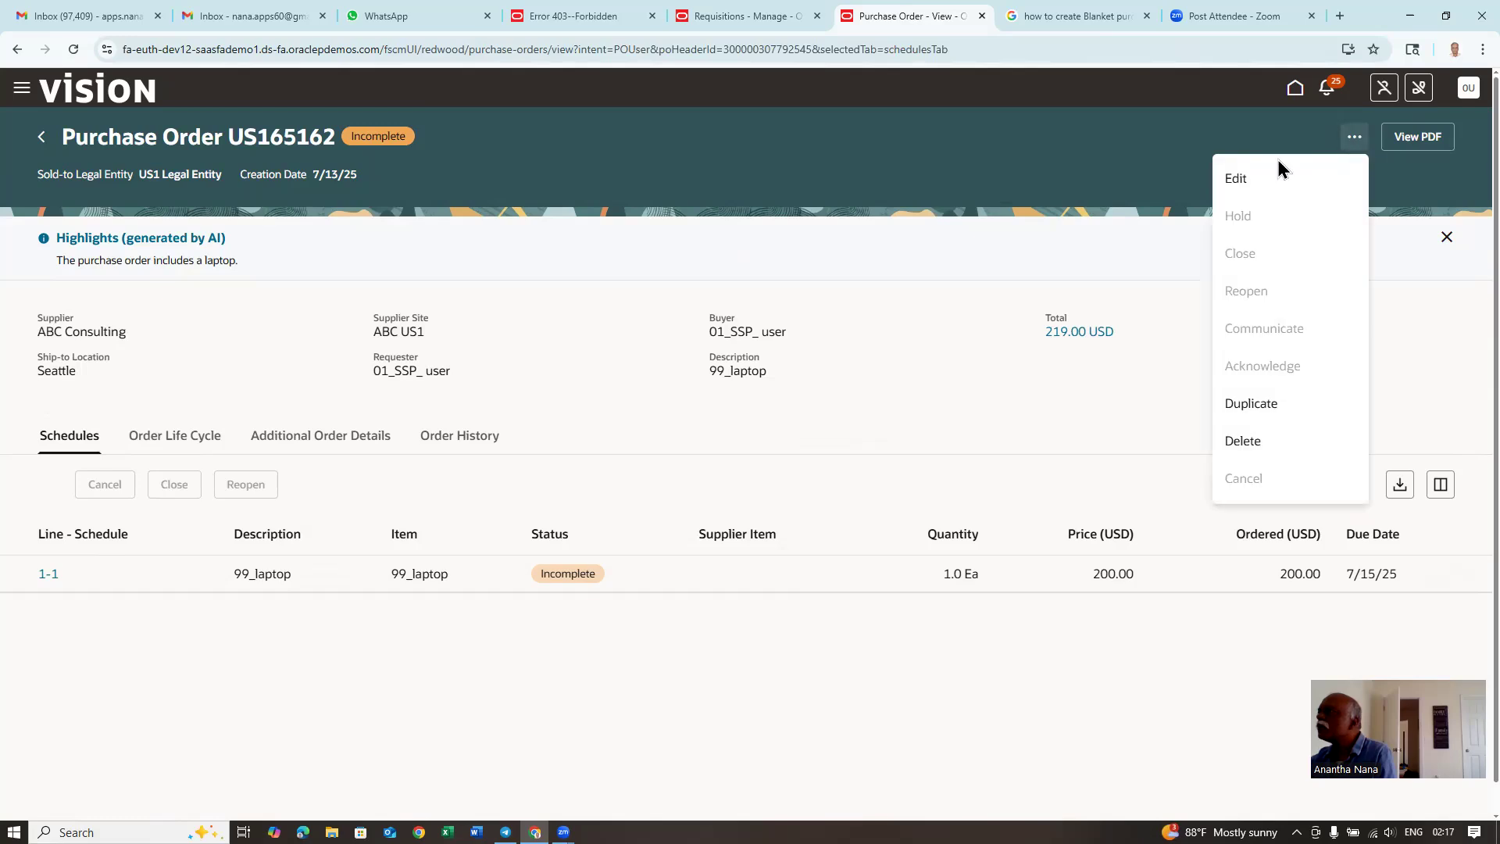
left_click(1251, 180)
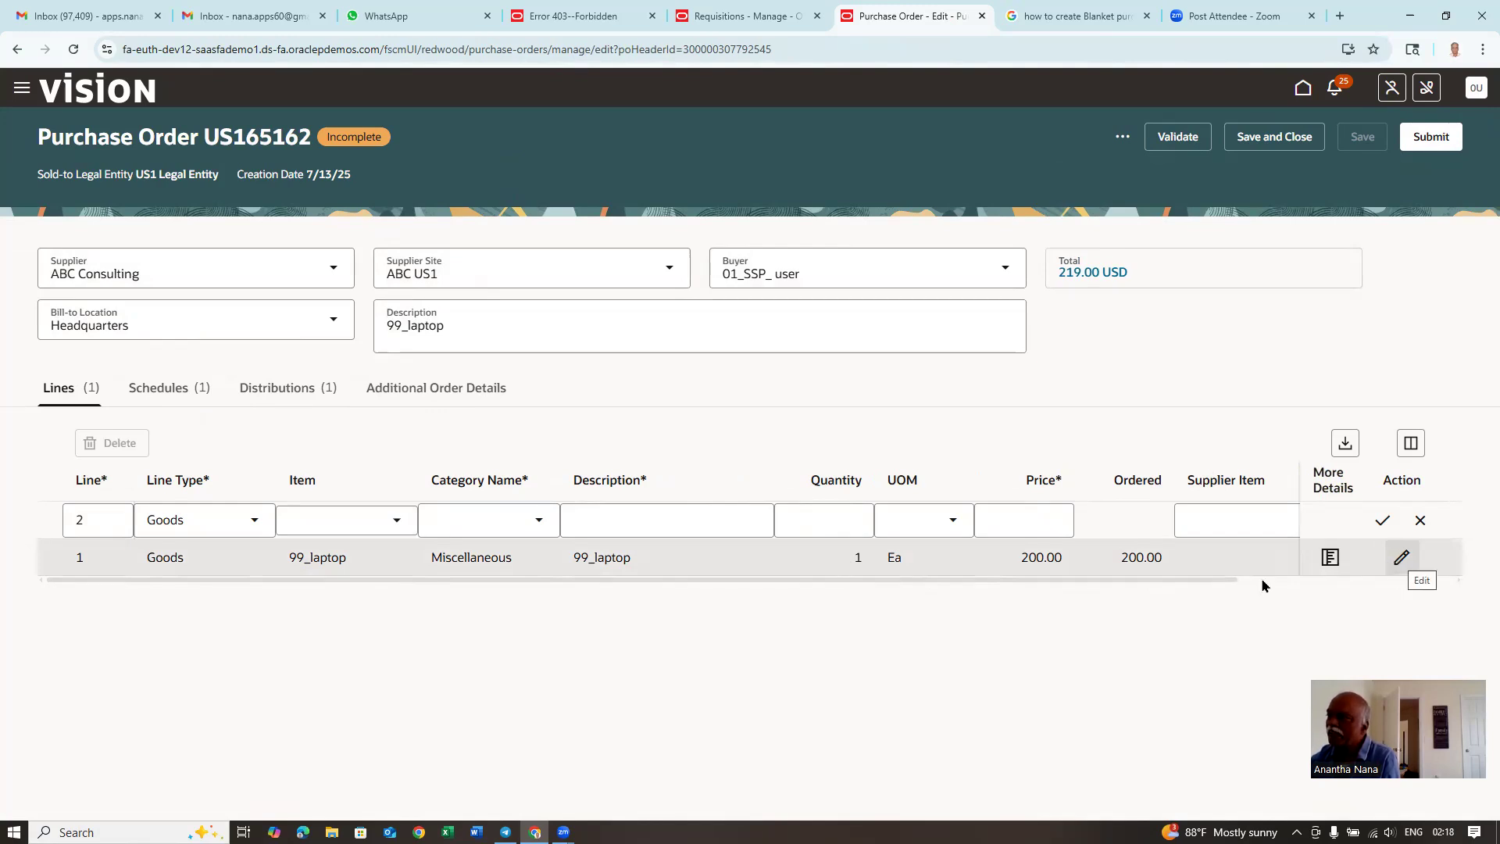
Set the quantity of the purchase order's 99_laptop line to 2.
left_click(1402, 559)
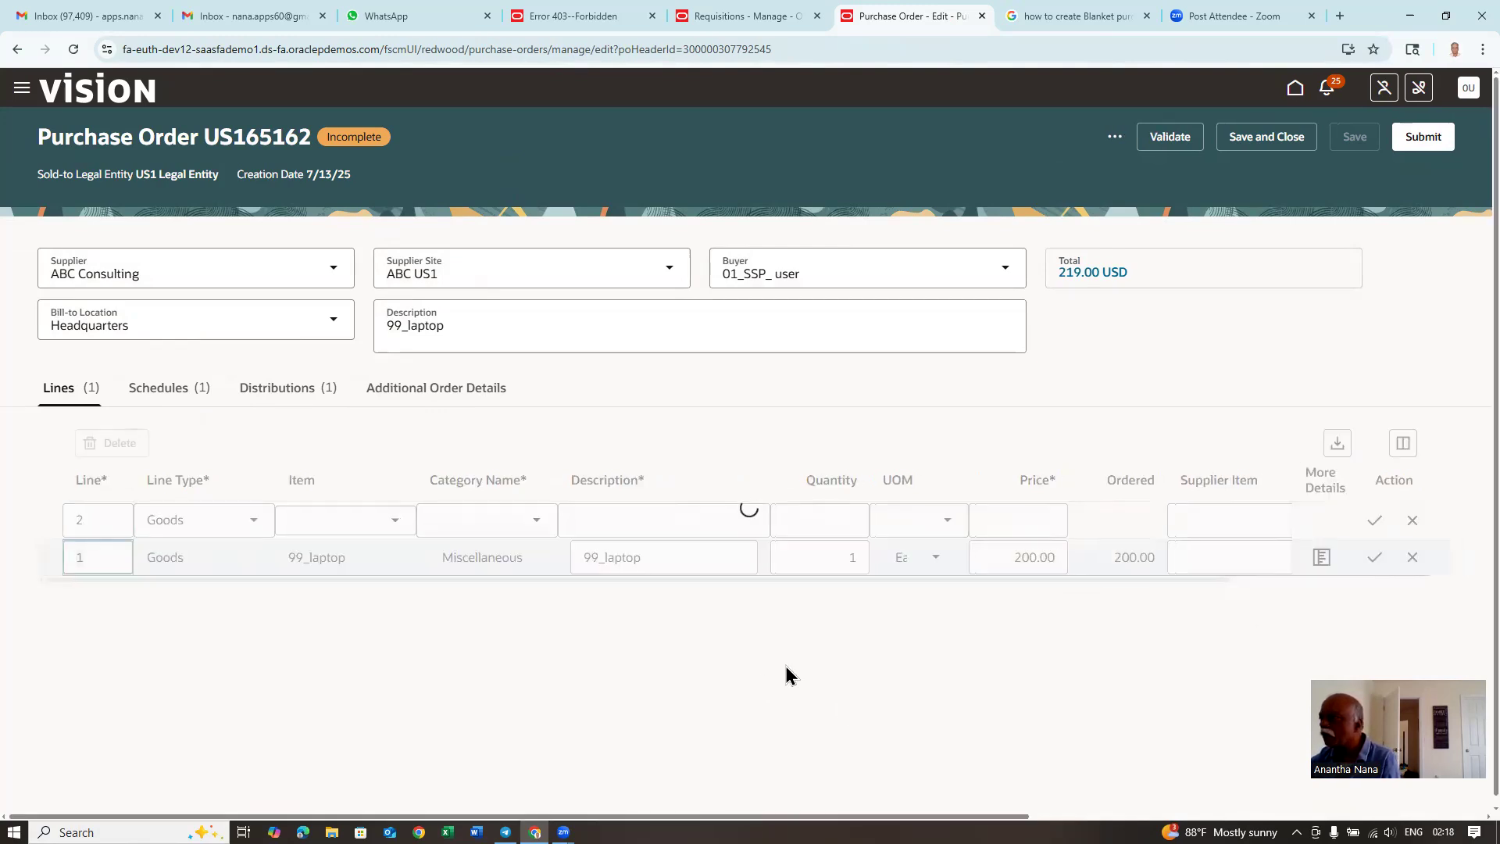
left_click(831, 556)
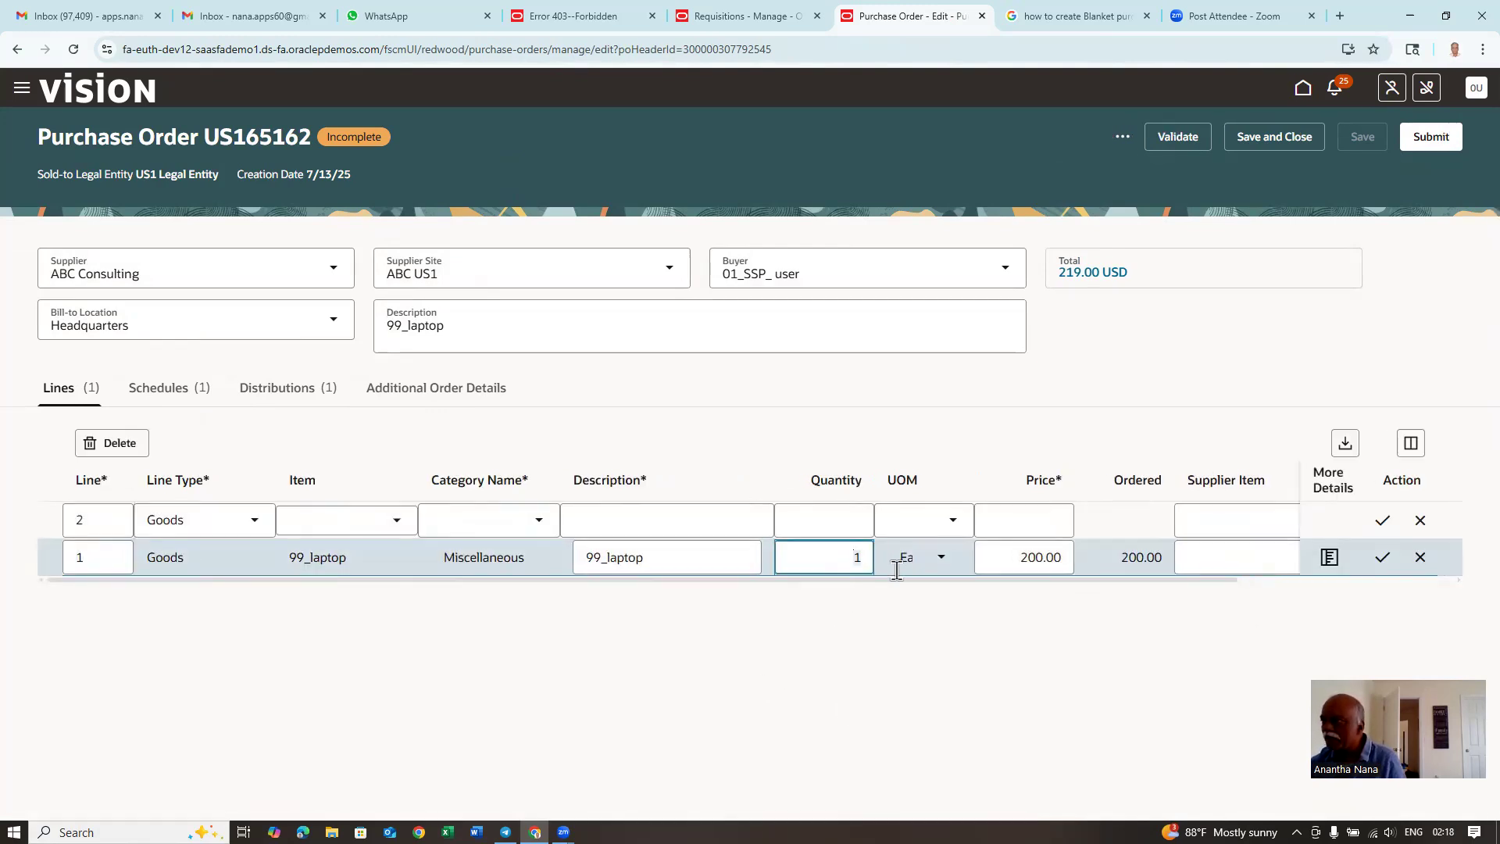
type("2")
key("Return")
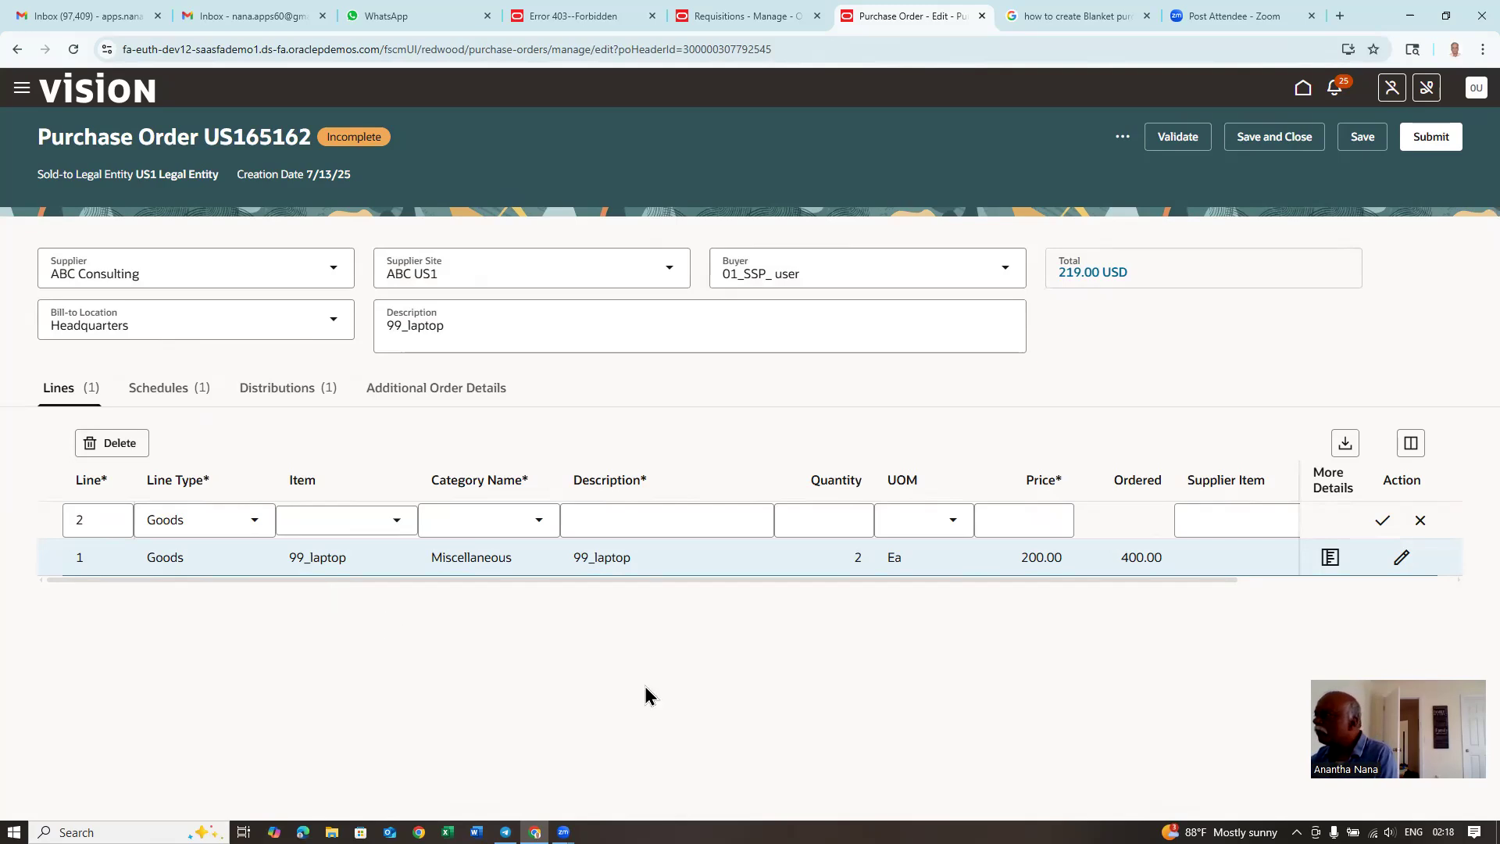
Check the note to supplier in the additional details of order line 1, and leave them without updating.
left_click(1340, 558)
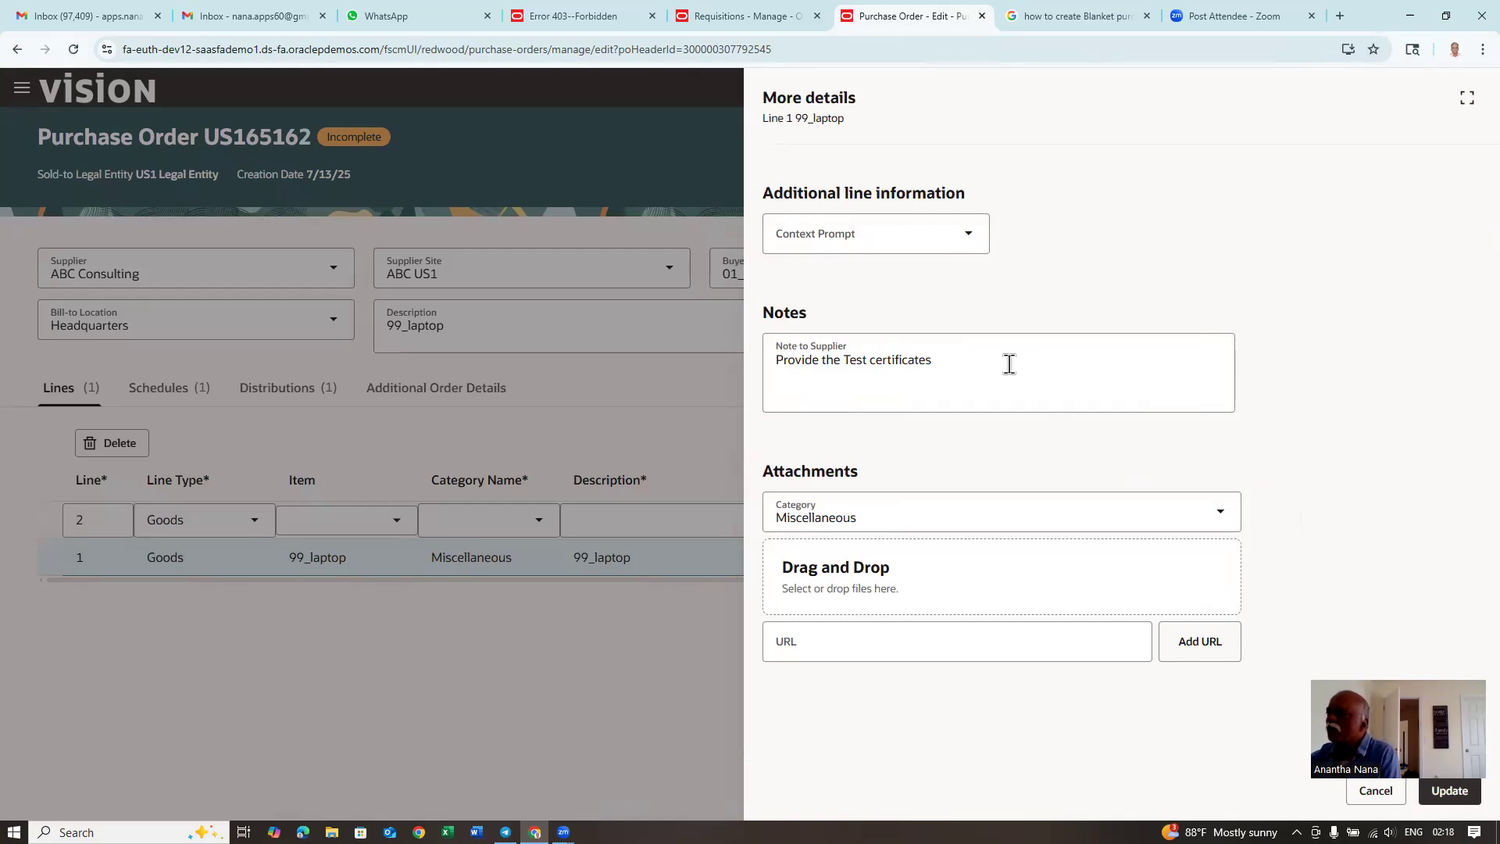
left_click_drag(780, 359, 933, 367)
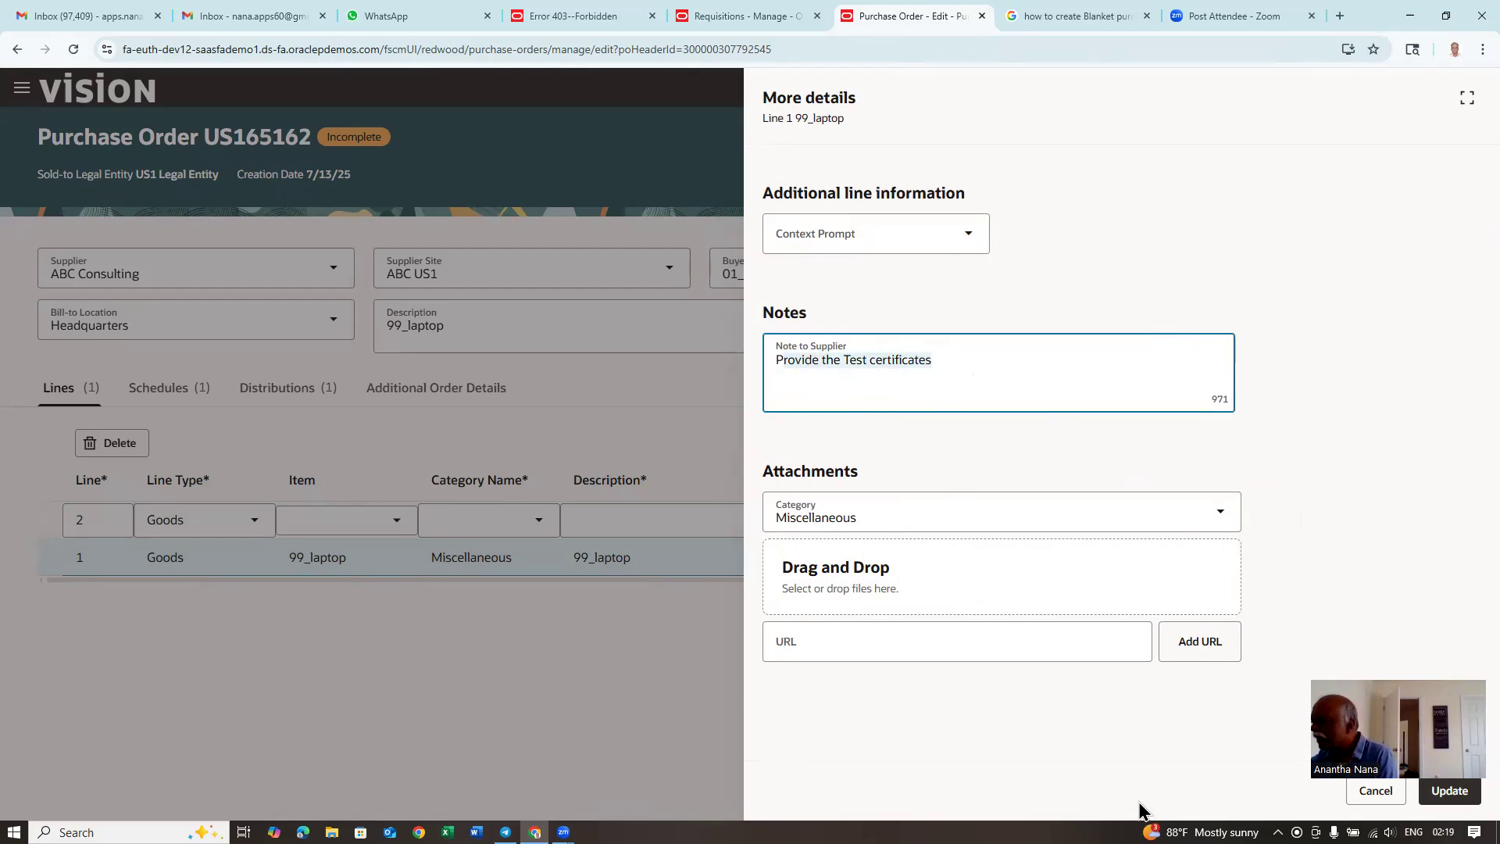
left_click_drag(1383, 759, 1363, 639)
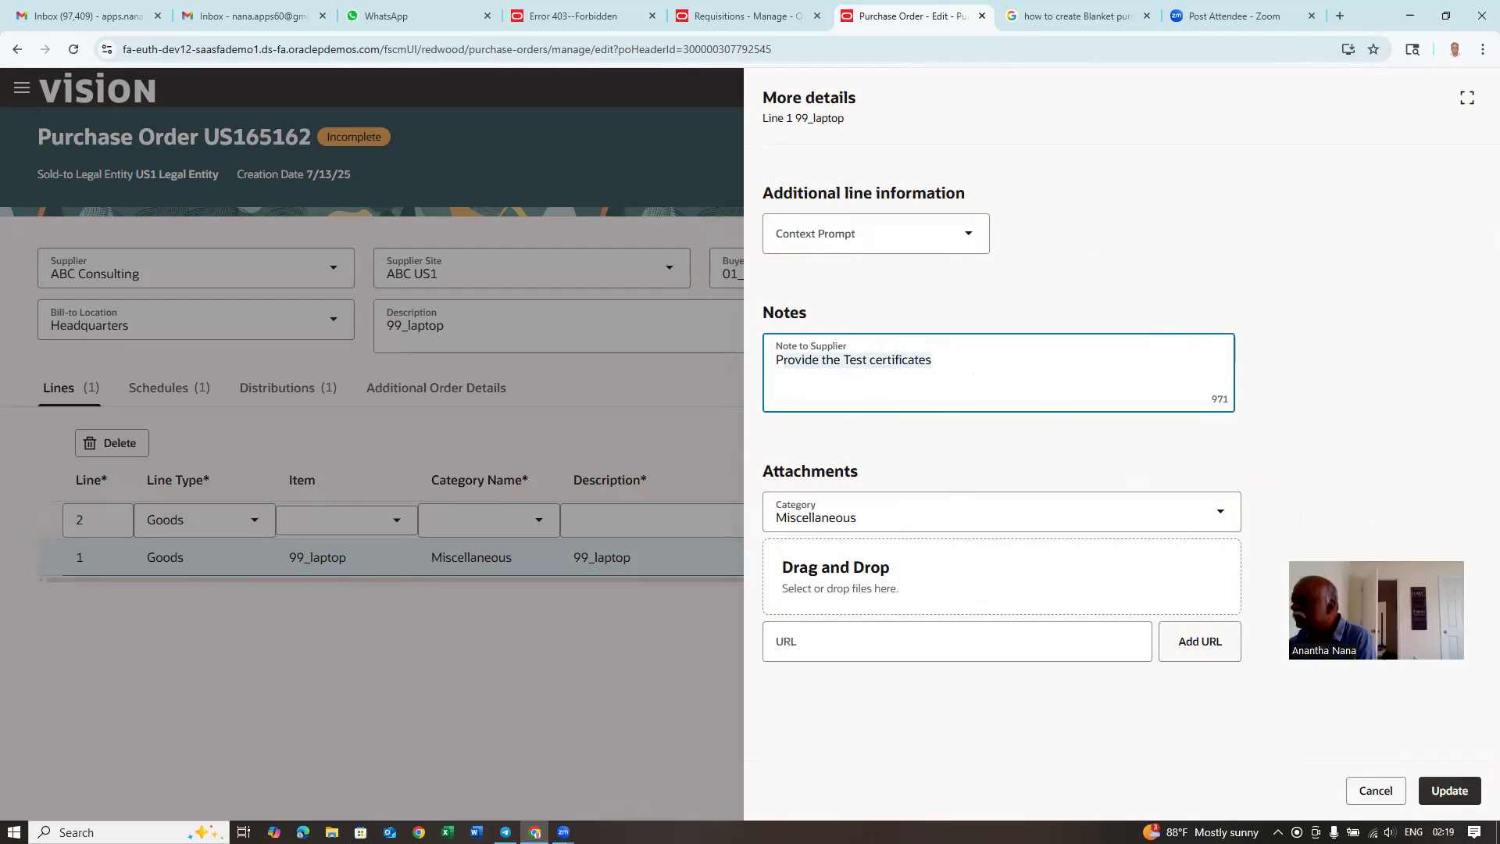
left_click(1373, 791)
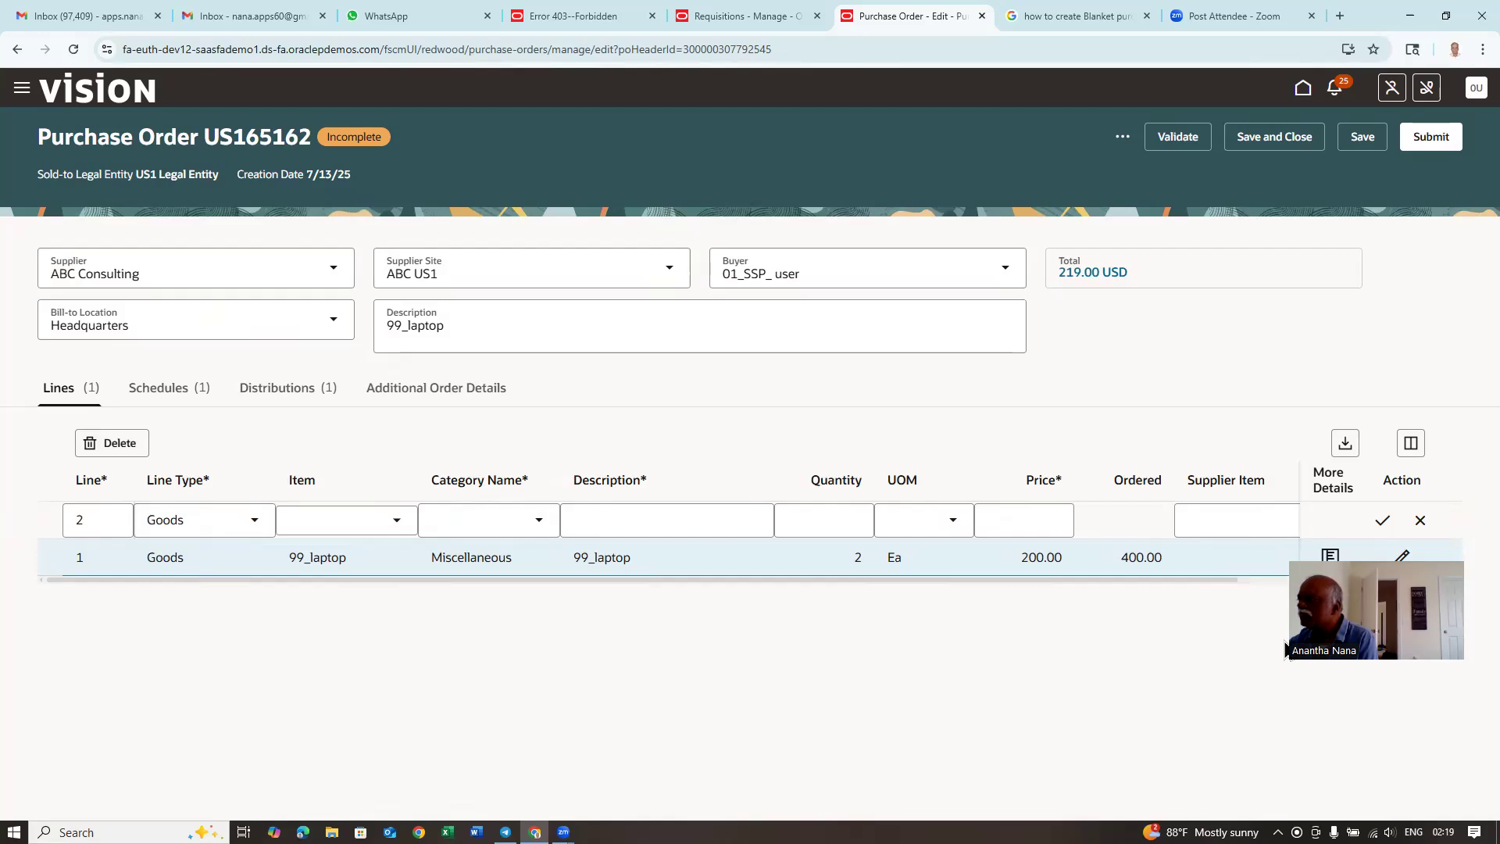
Check the note to receiver in the additional details of schedule 1-1, and leave them without updating.
left_click(164, 390)
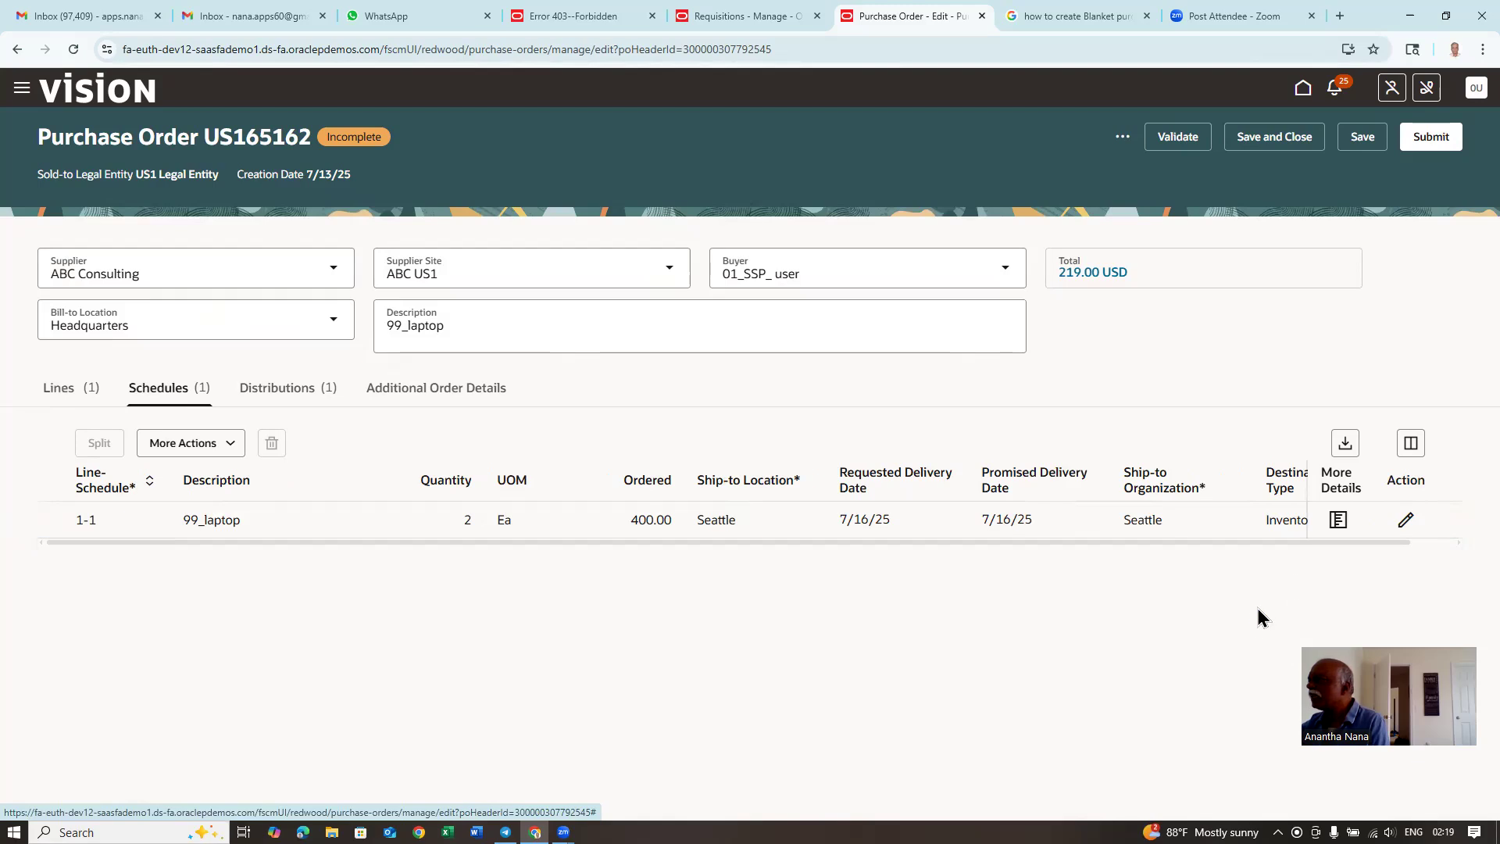
left_click(1339, 520)
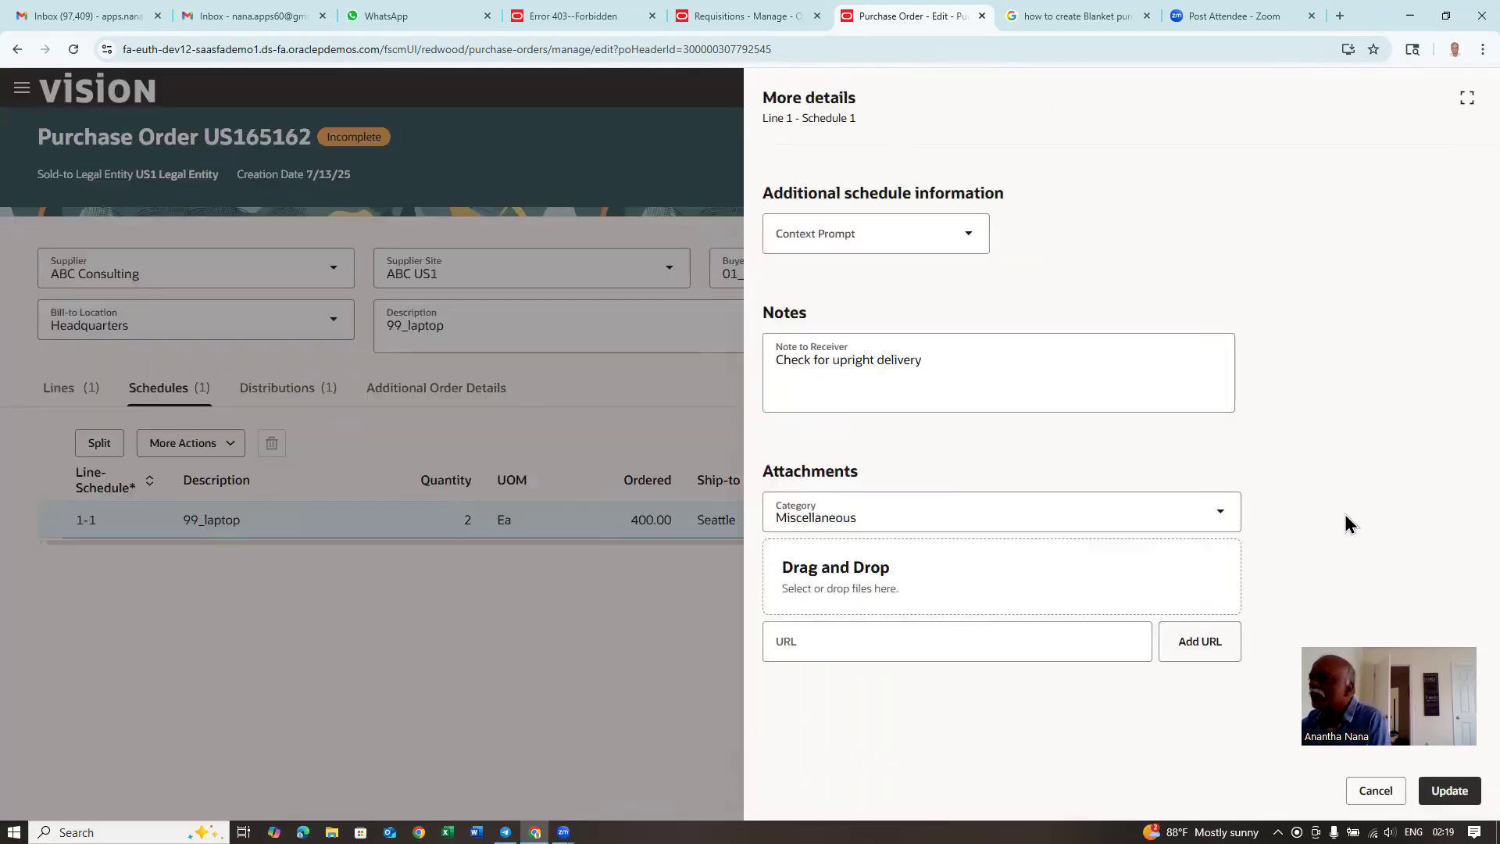
left_click(789, 361)
left_click_drag(850, 366, 920, 378)
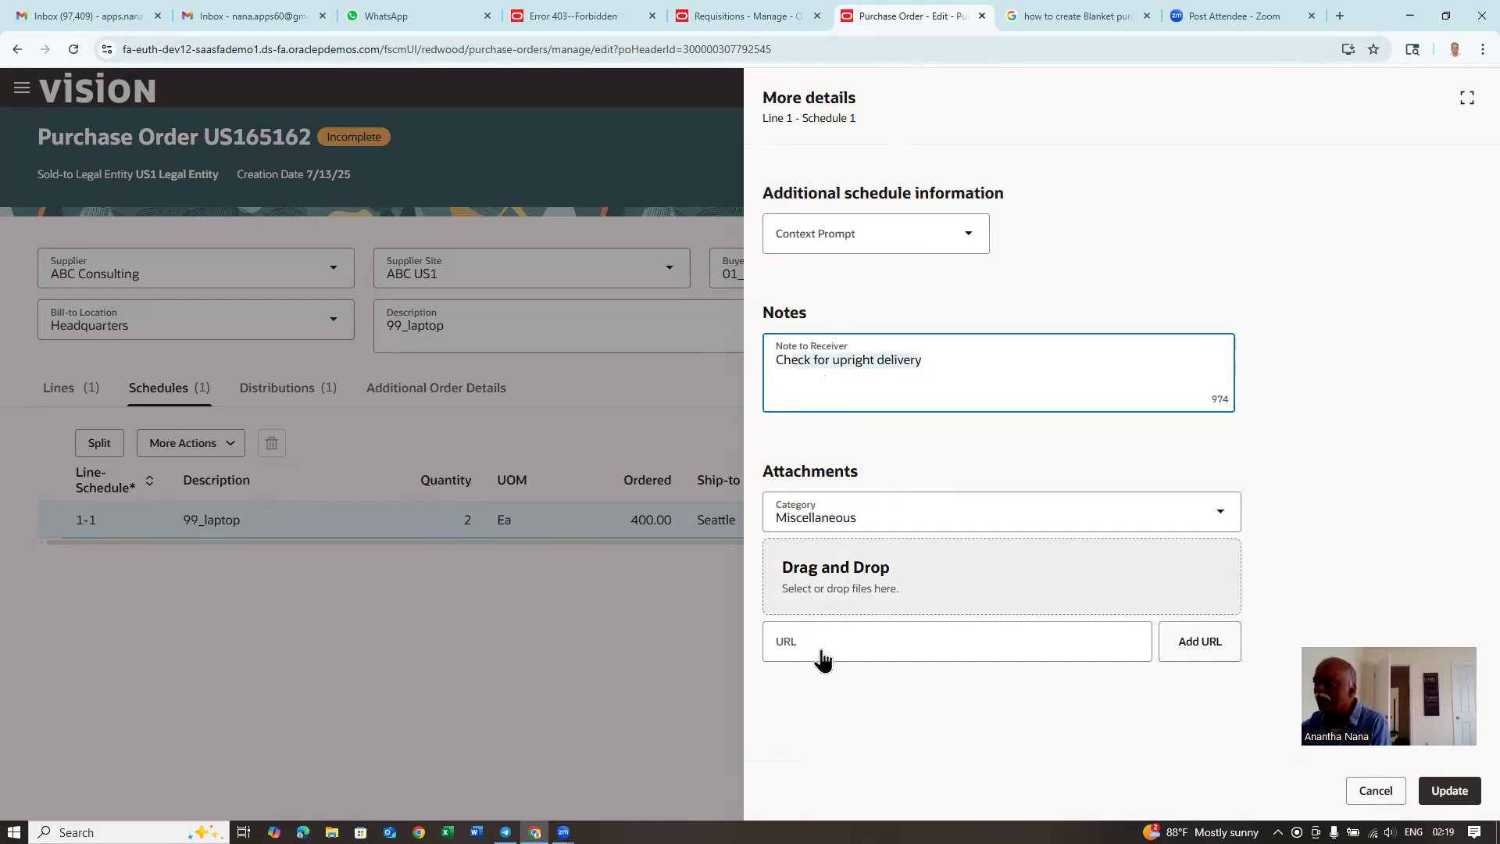
left_click(1375, 791)
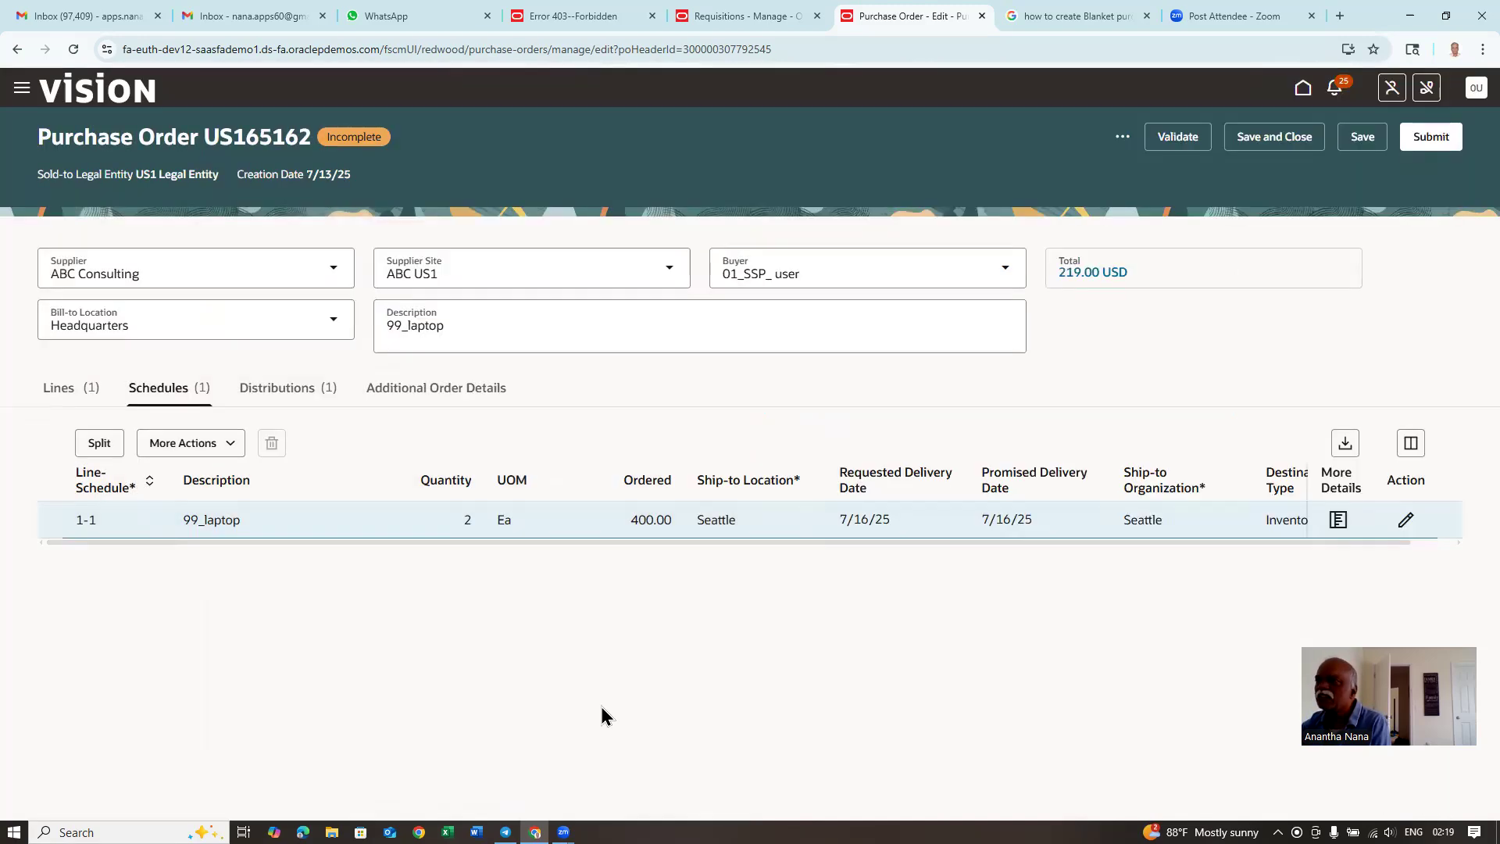
Check the additional details of distribution 1-1-1, and leave them without updating.
left_click(314, 398)
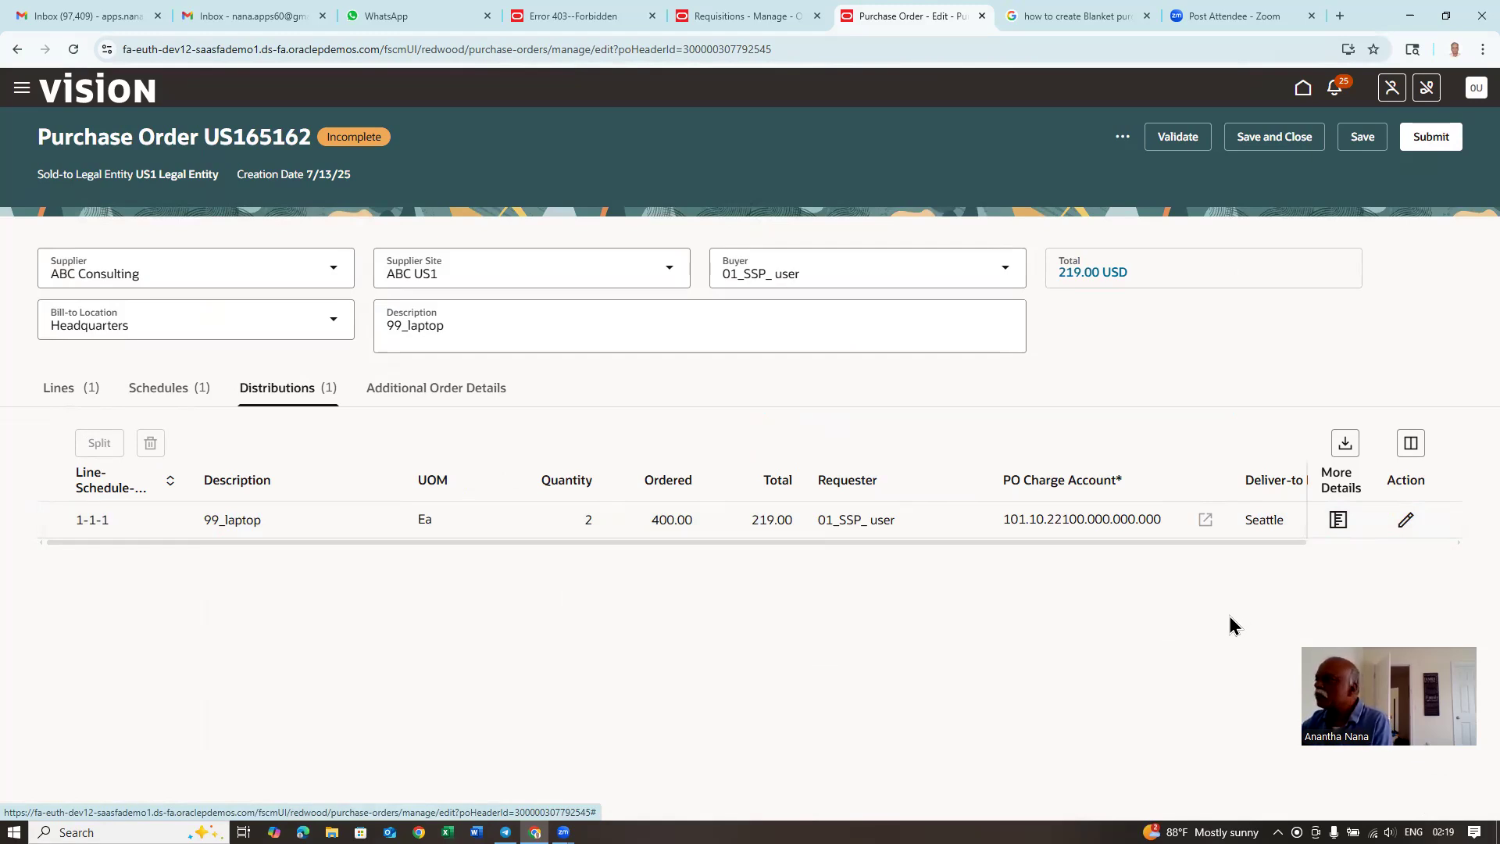
left_click(1338, 520)
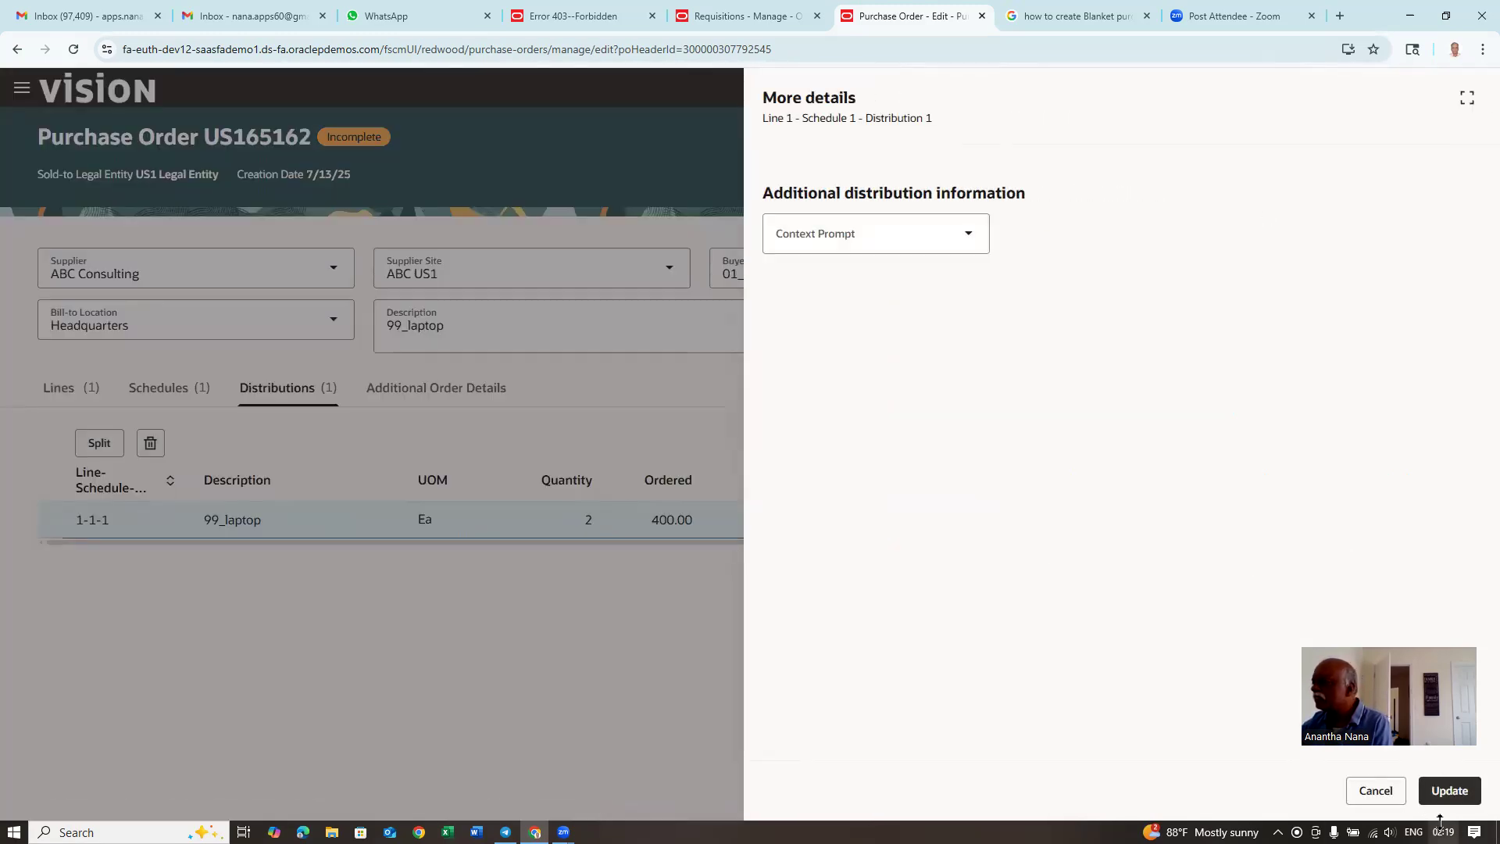
left_click(1376, 792)
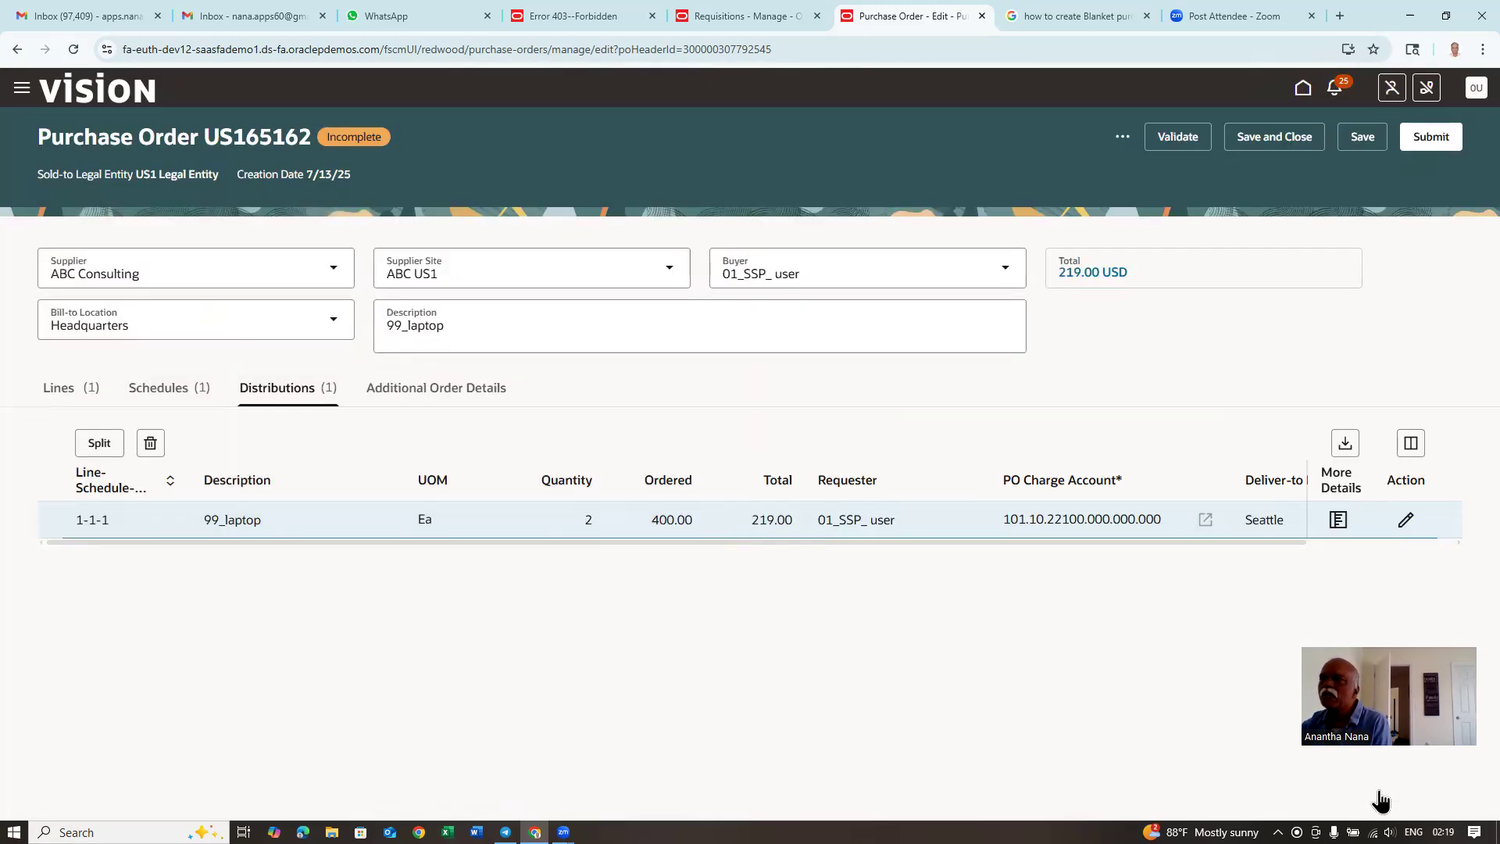
Return to the order lines and validate the purchase order, and review its approvers without submitting from there.
left_click(56, 388)
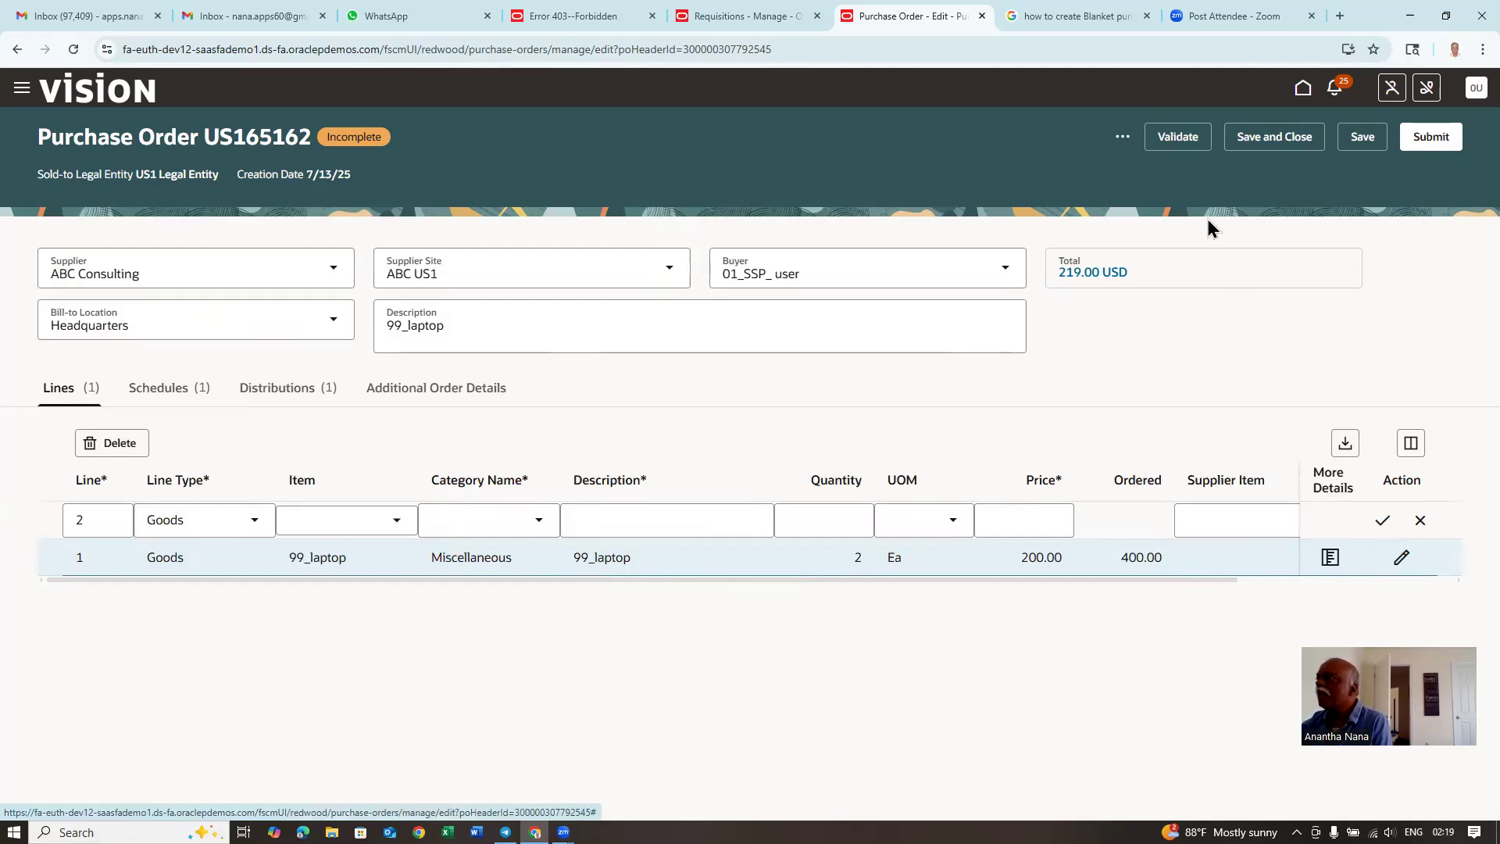
left_click(1189, 146)
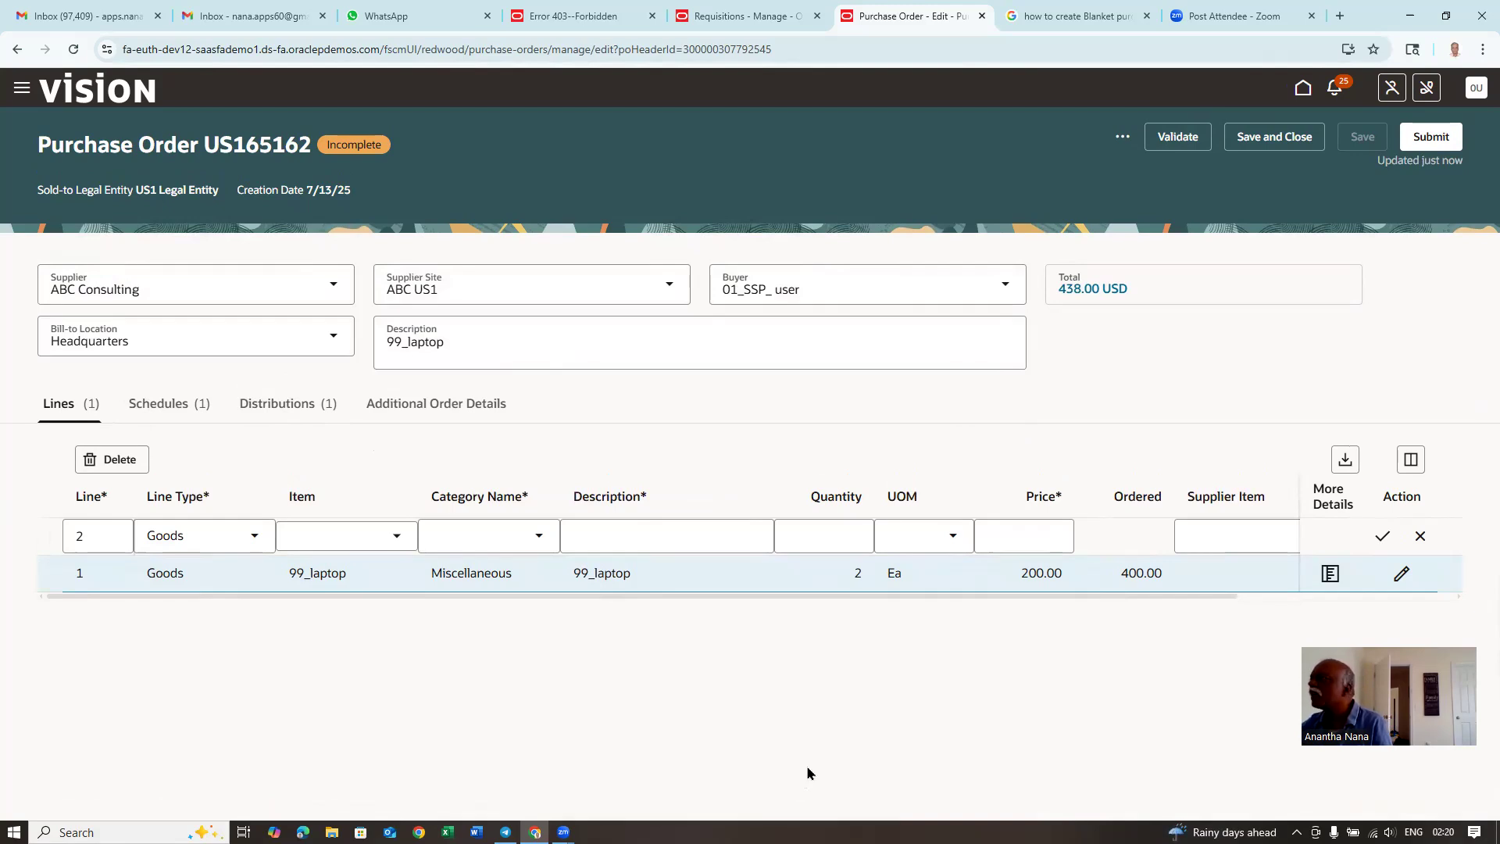
left_click(1123, 139)
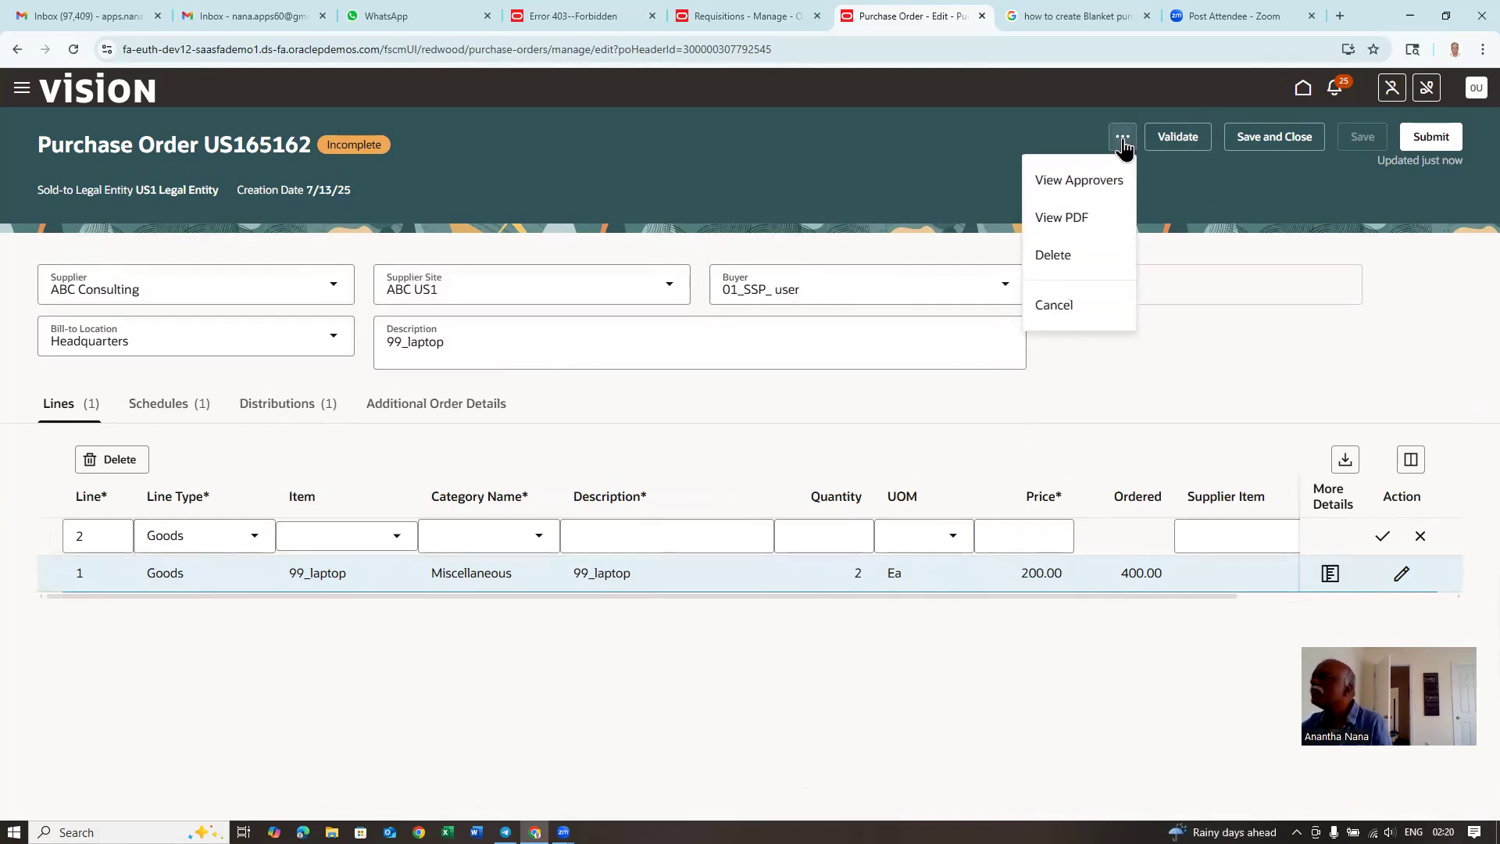
left_click(1089, 186)
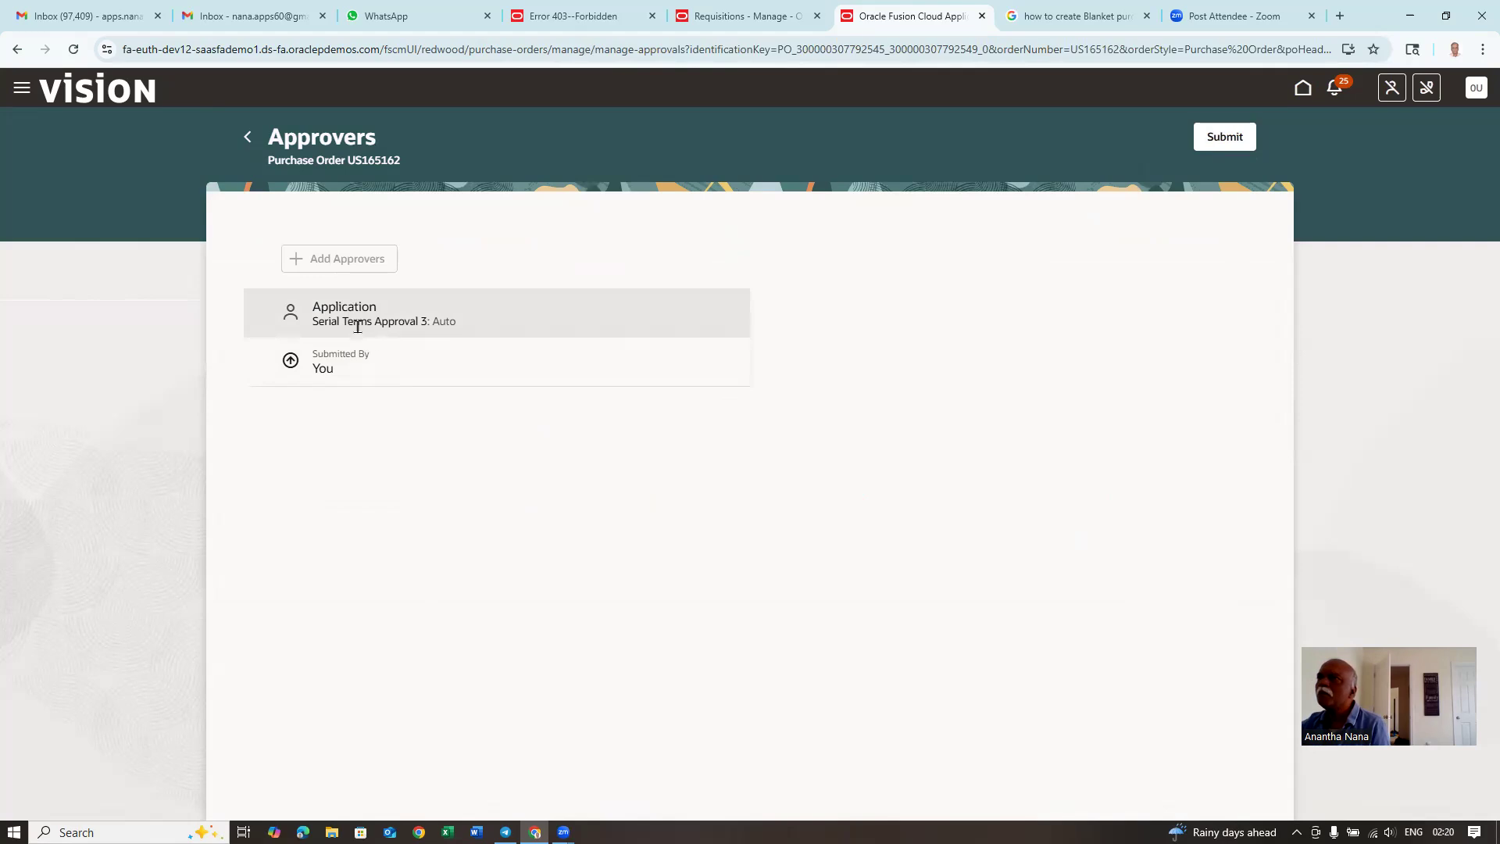
left_click(248, 138)
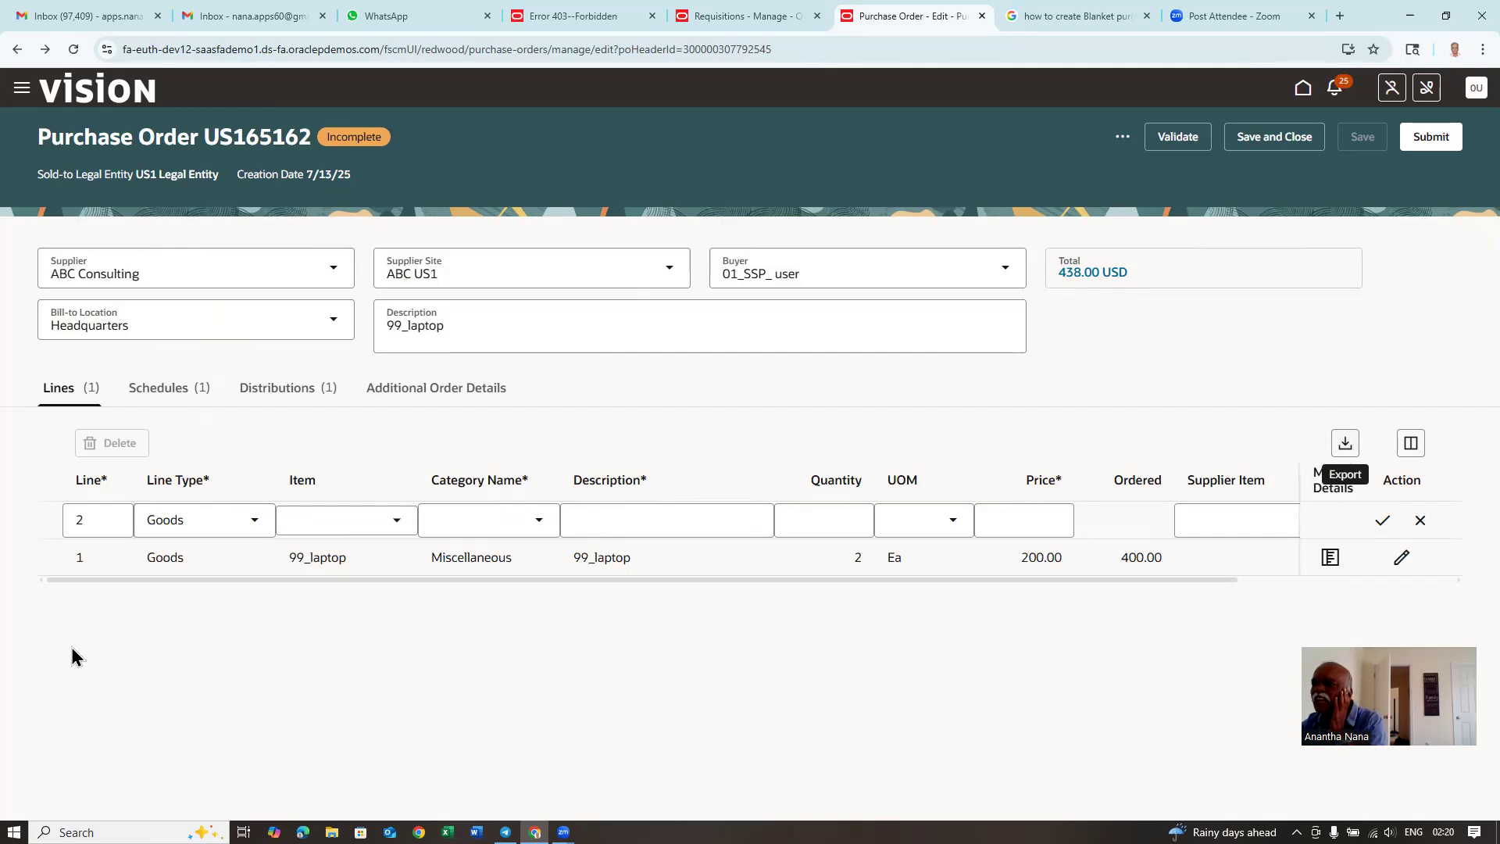
Check which columns are available for the order lines table, leave them as they are, and submit the purchase order.
left_click(128, 556)
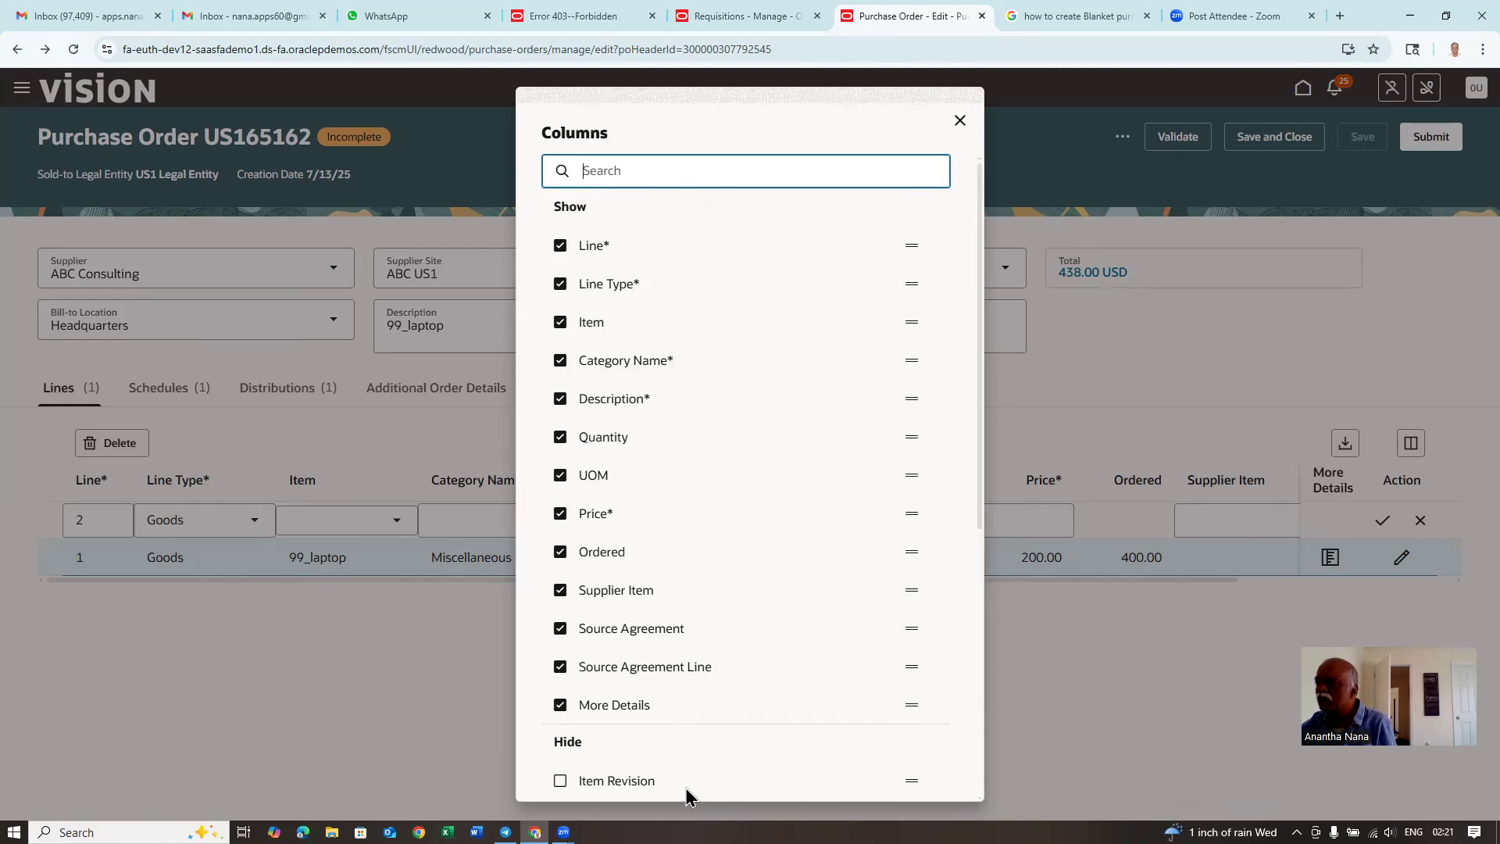
left_click(960, 120)
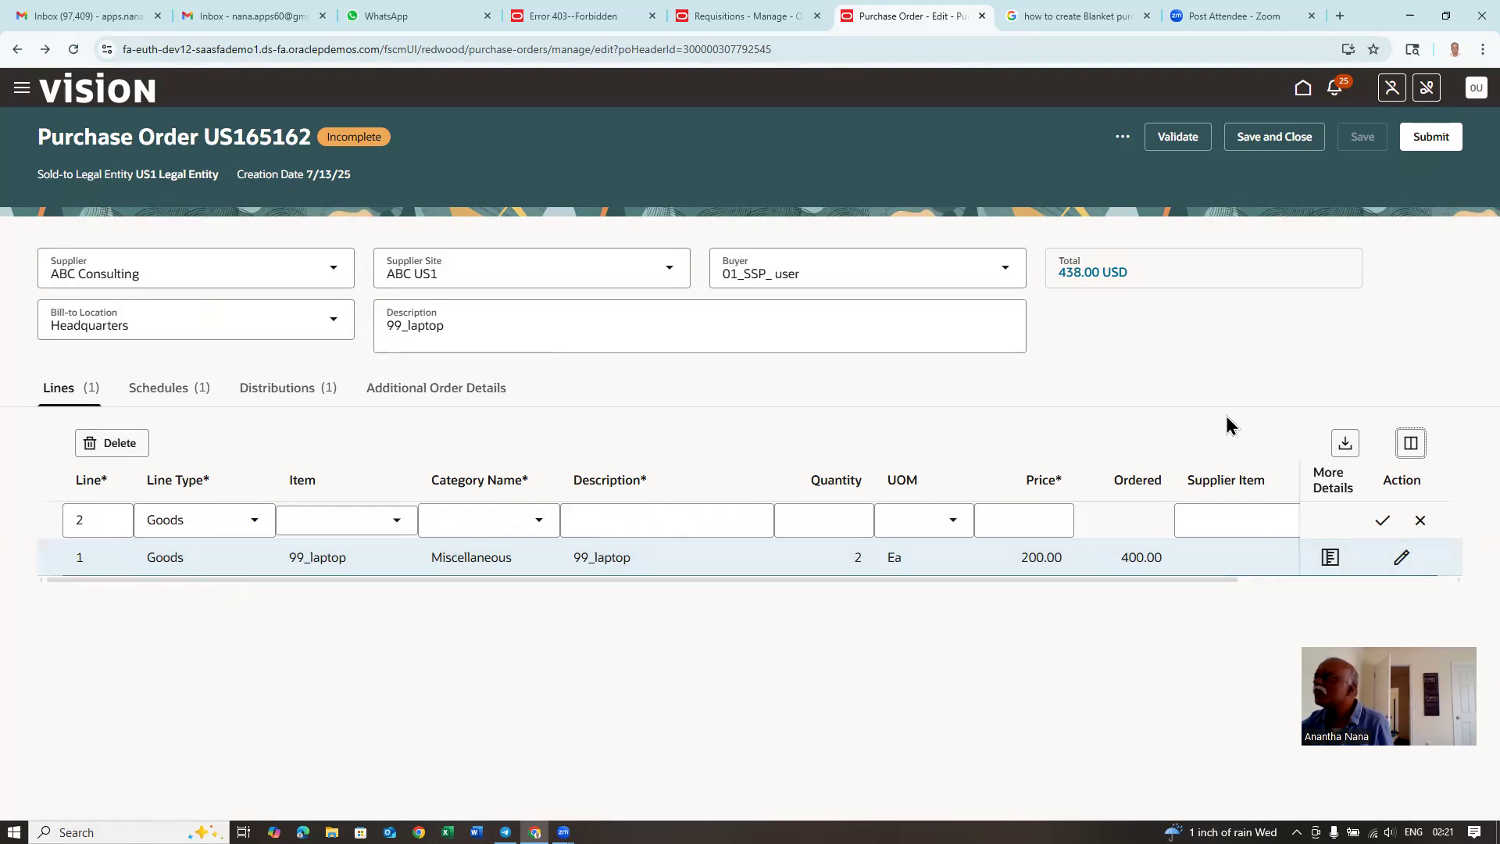
left_click(1419, 141)
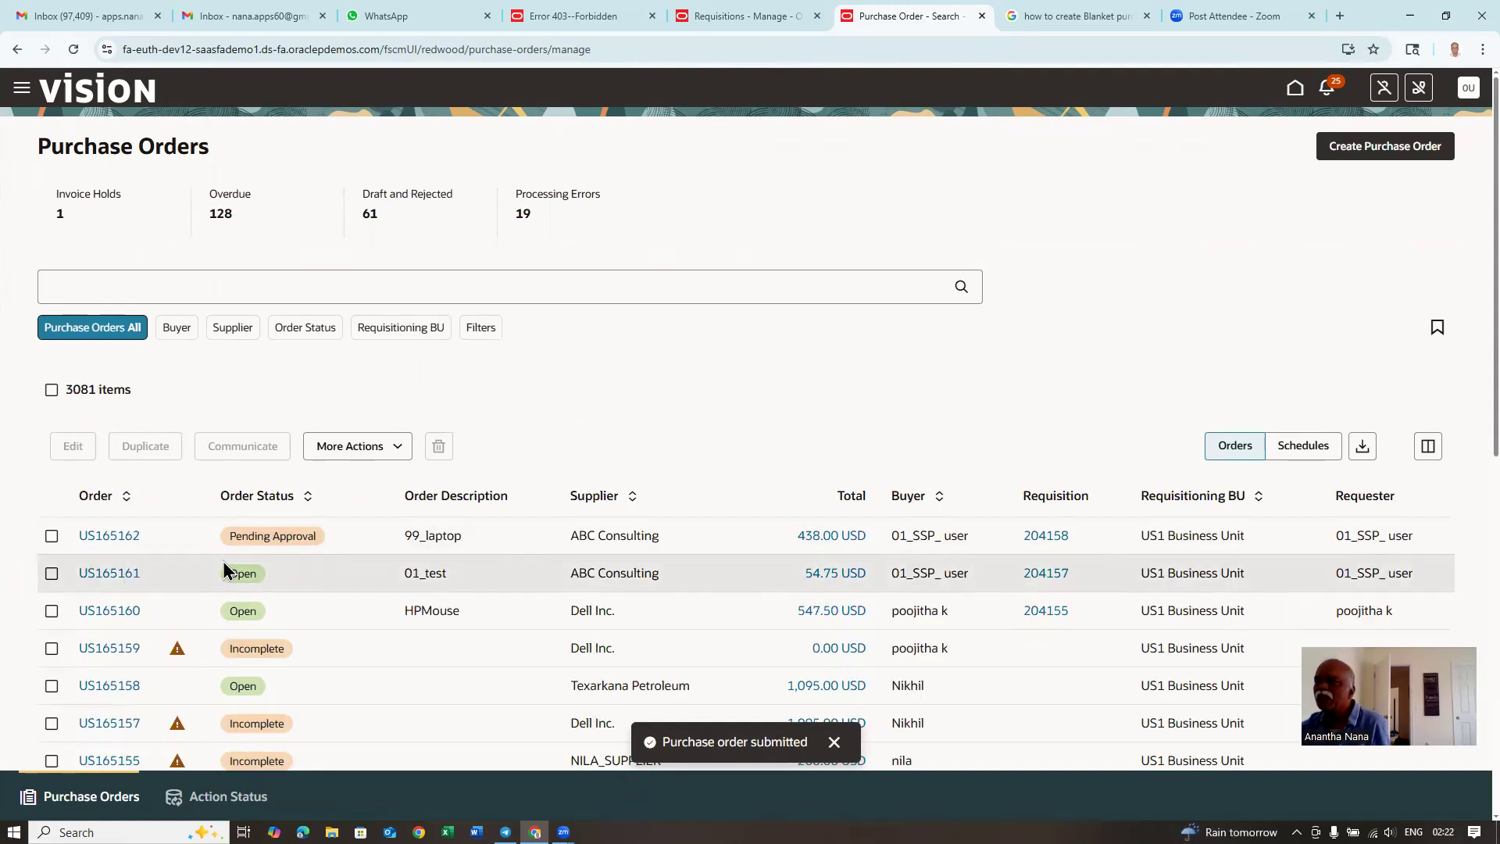
Open the submitted 99_laptop purchase order from the list and look through the actions available for it.
left_click(116, 550)
left_click(116, 547)
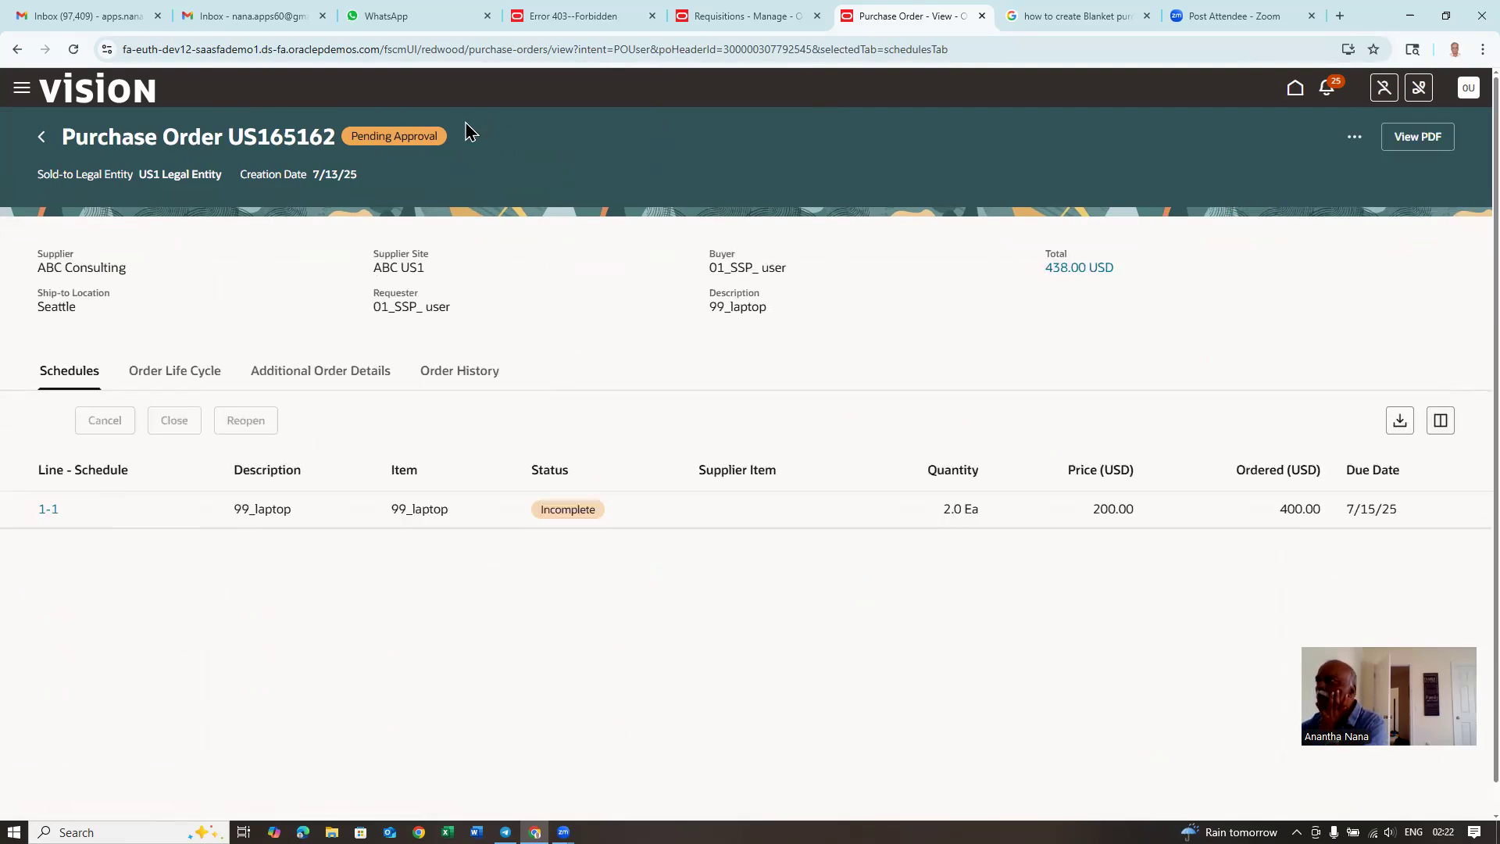
left_click(1355, 138)
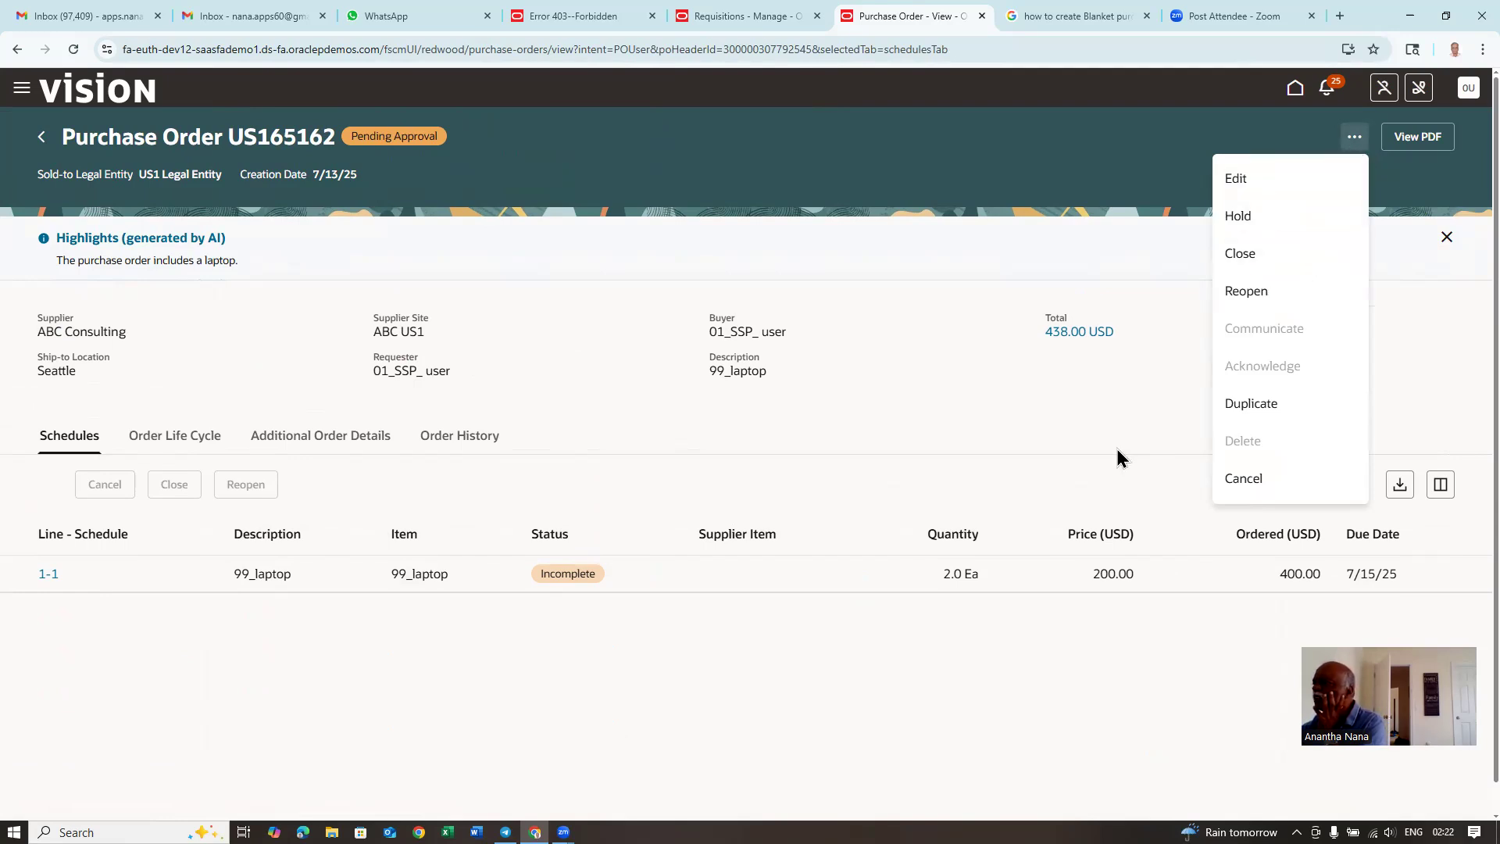
left_click(987, 447)
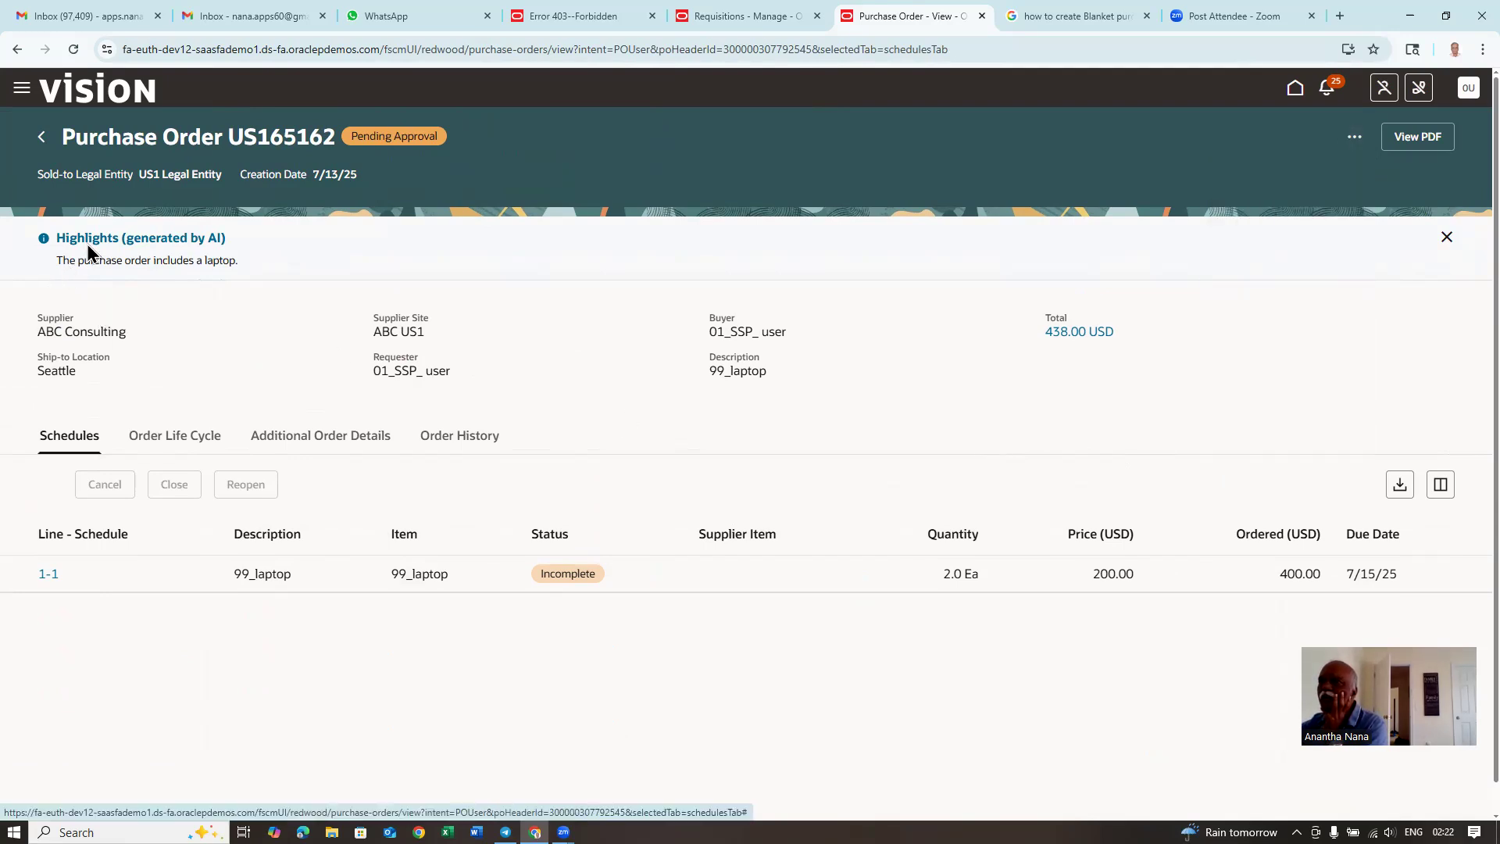
Read and dismiss the AI-generated highlights of the order, and look through its available actions again.
left_click_drag(71, 236, 267, 265)
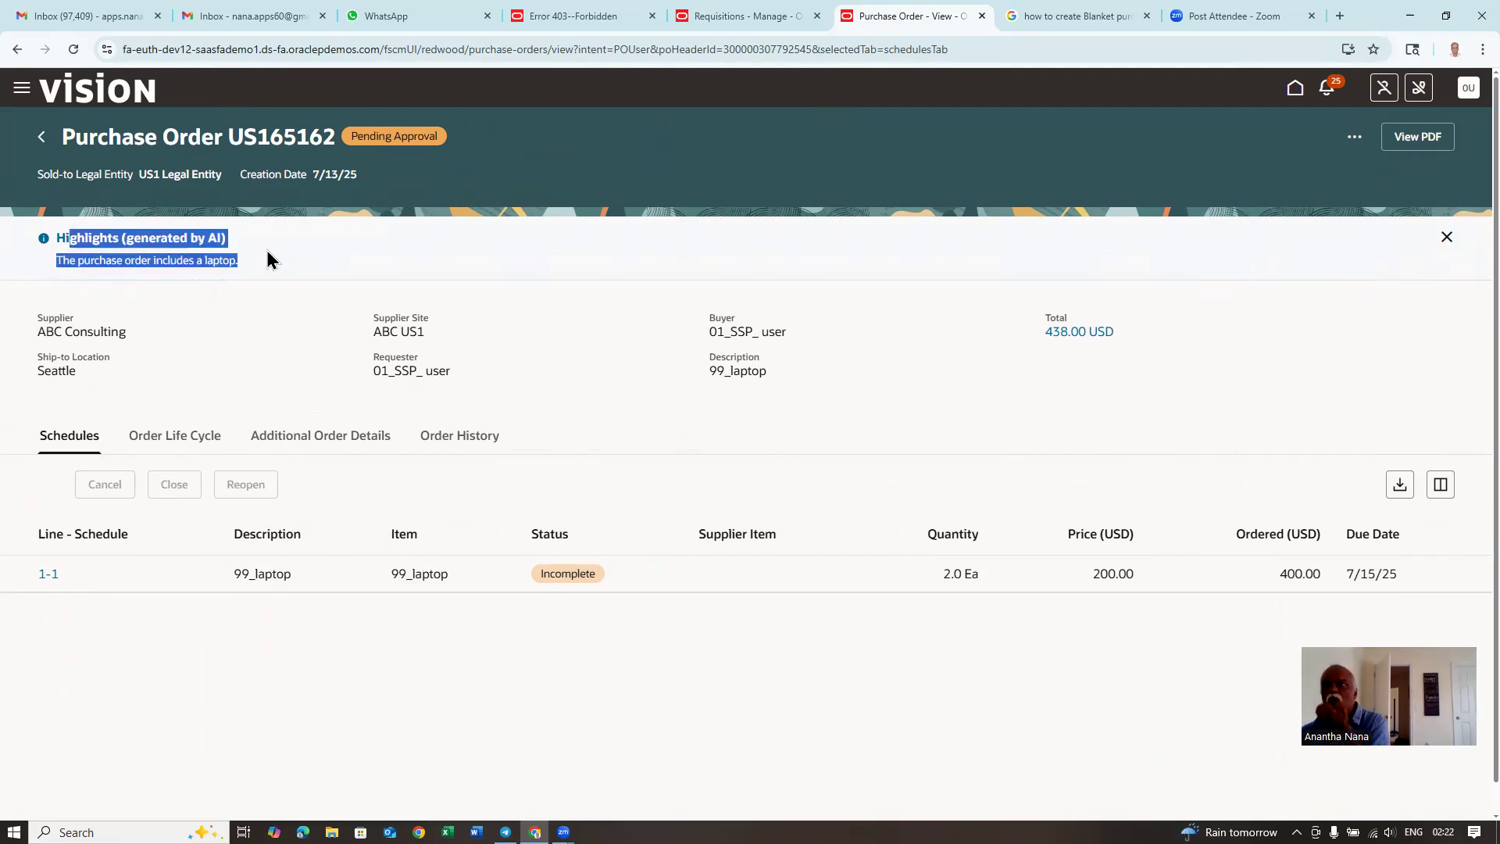
left_click(274, 289)
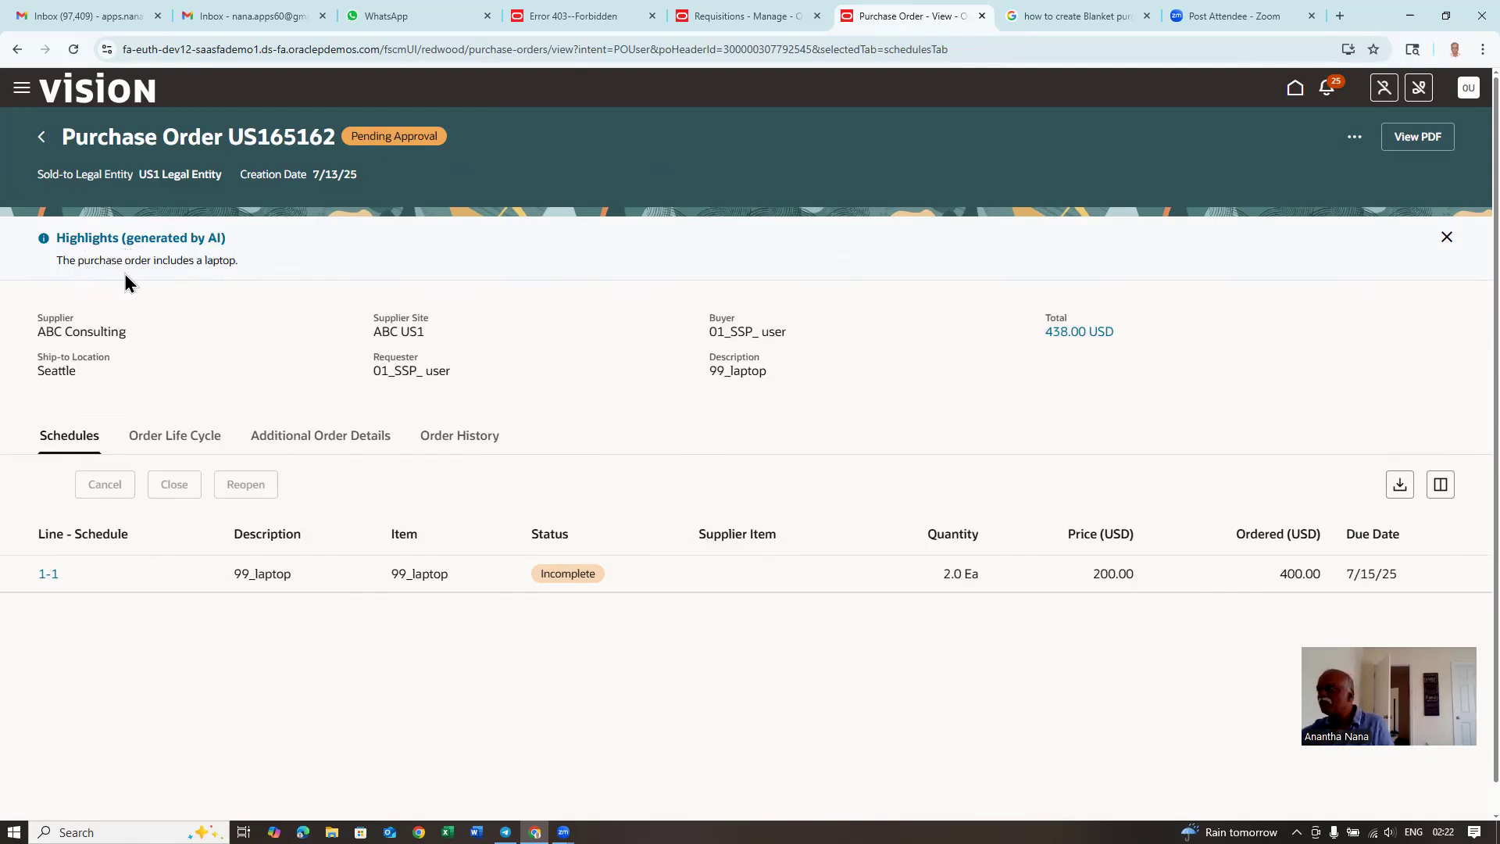
left_click(1449, 236)
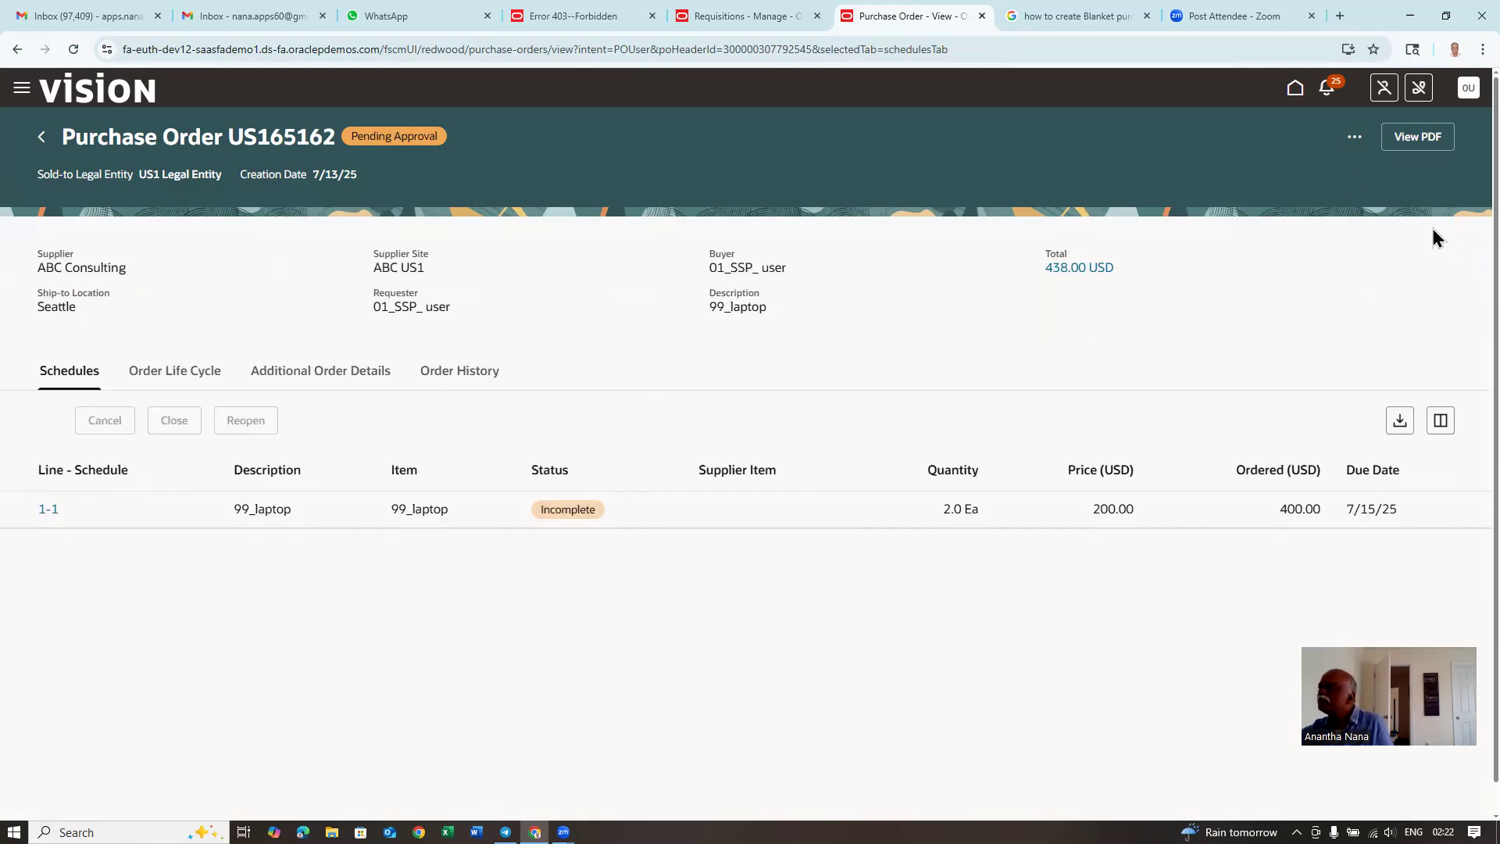
left_click(1354, 139)
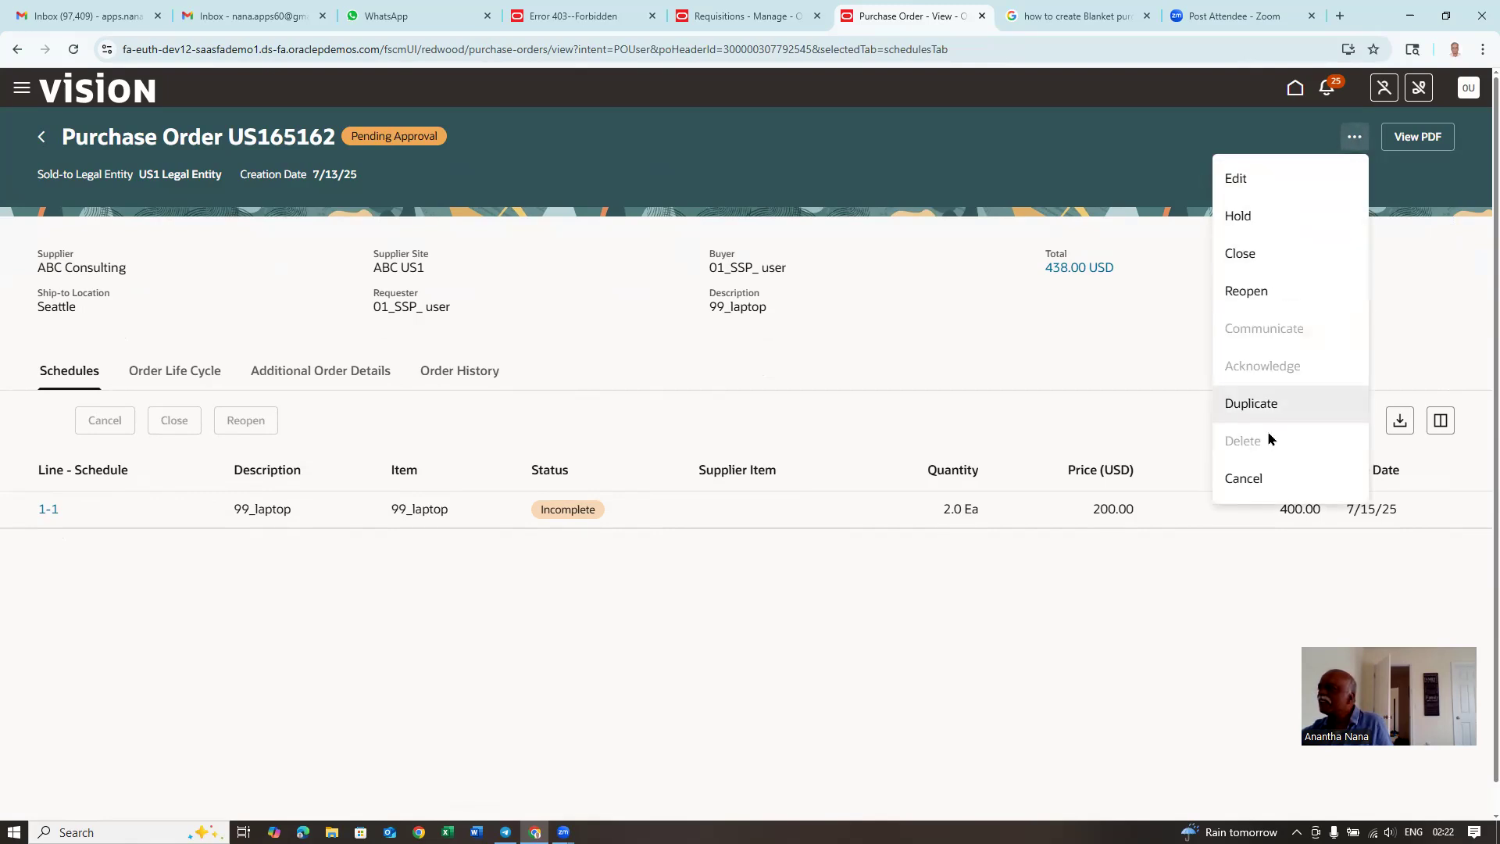
left_click(882, 294)
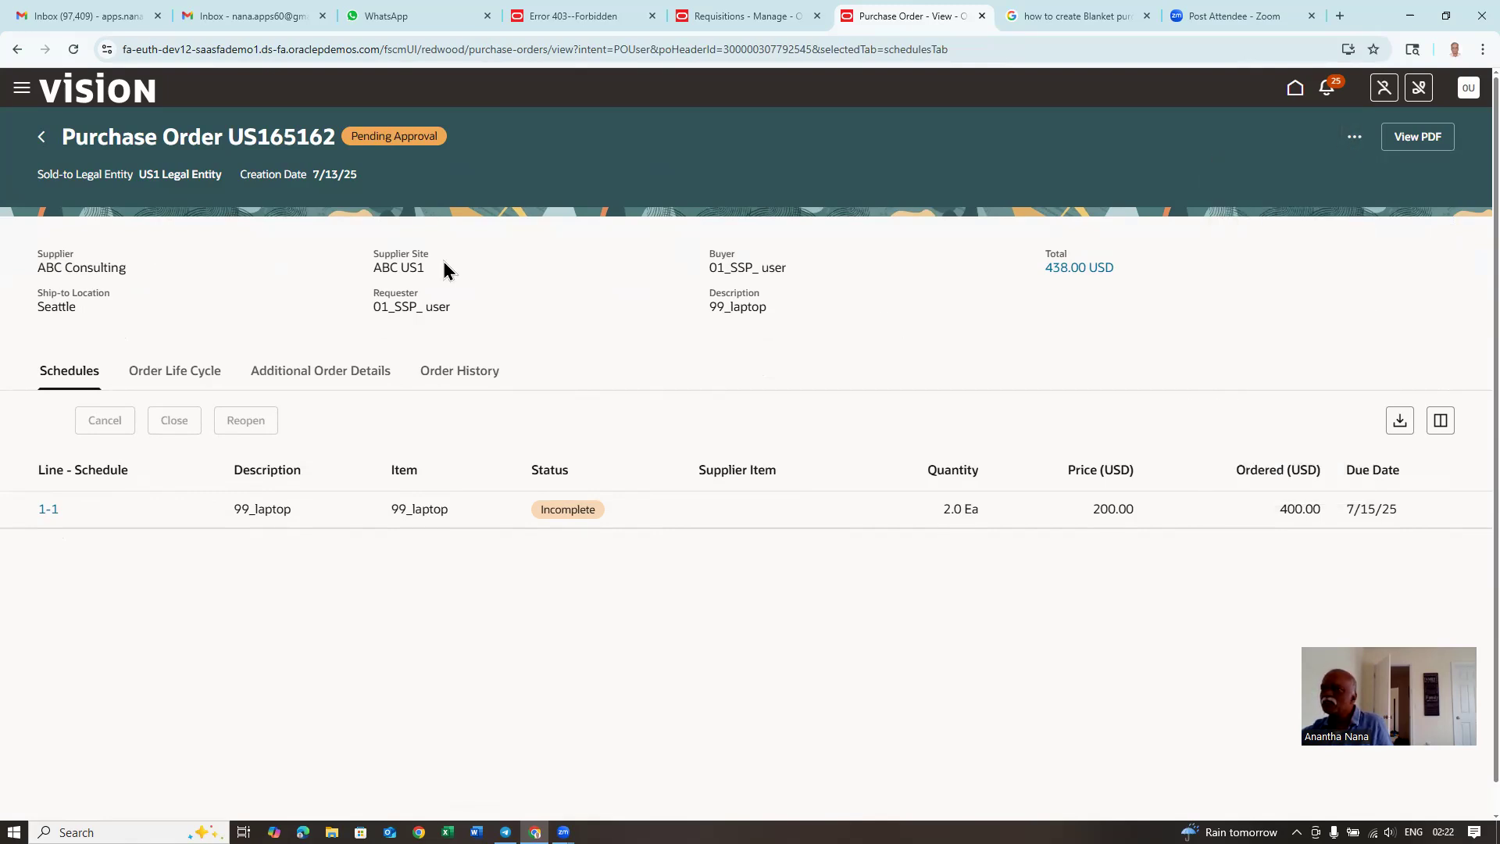
Reopen the 99_laptop order from the refreshed purchase orders list, and download and open its PDF.
left_click(45, 148)
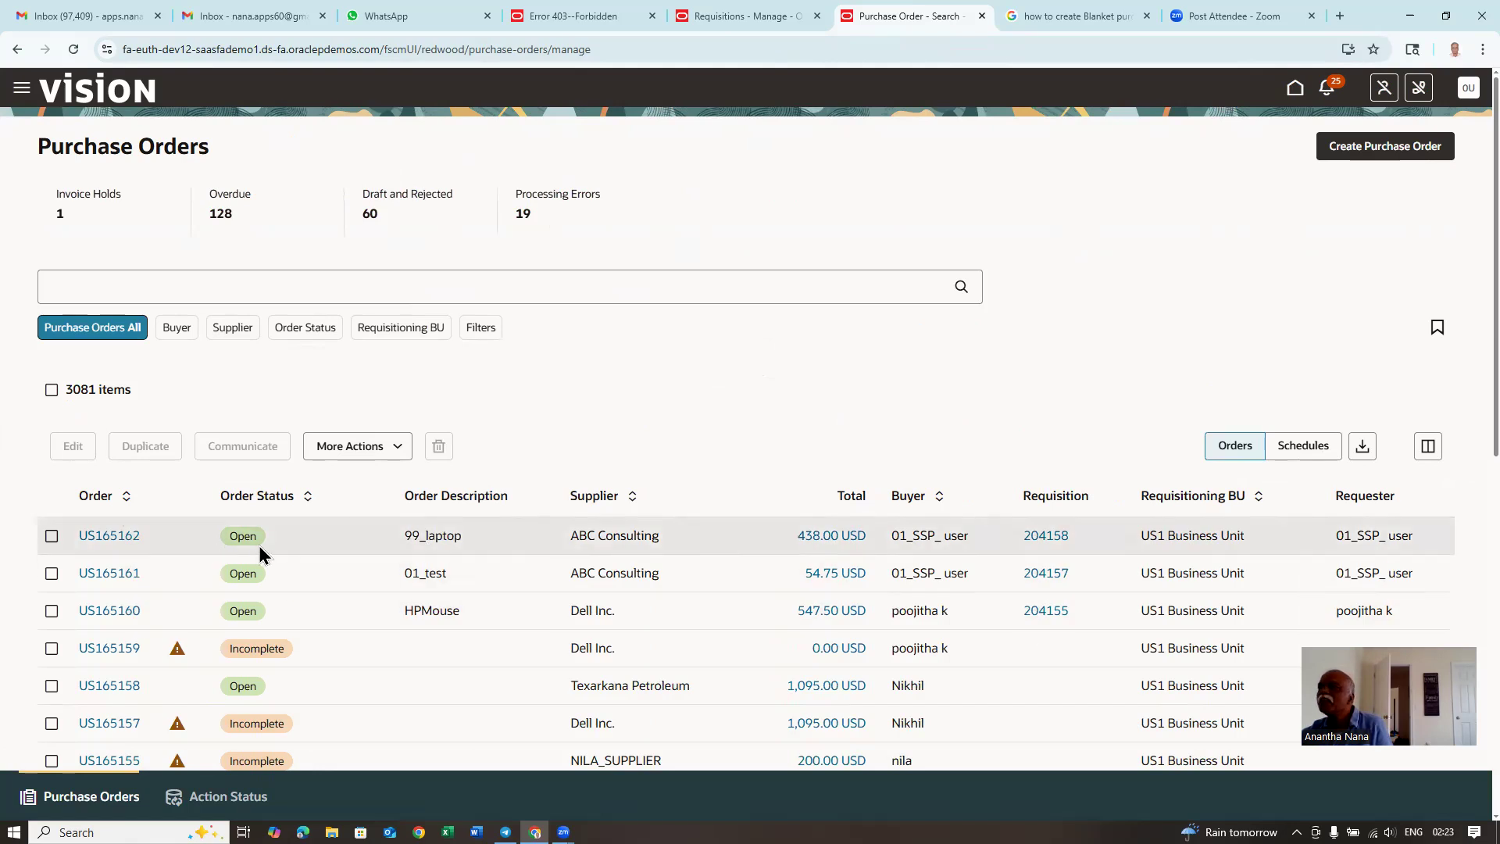
left_click(100, 538)
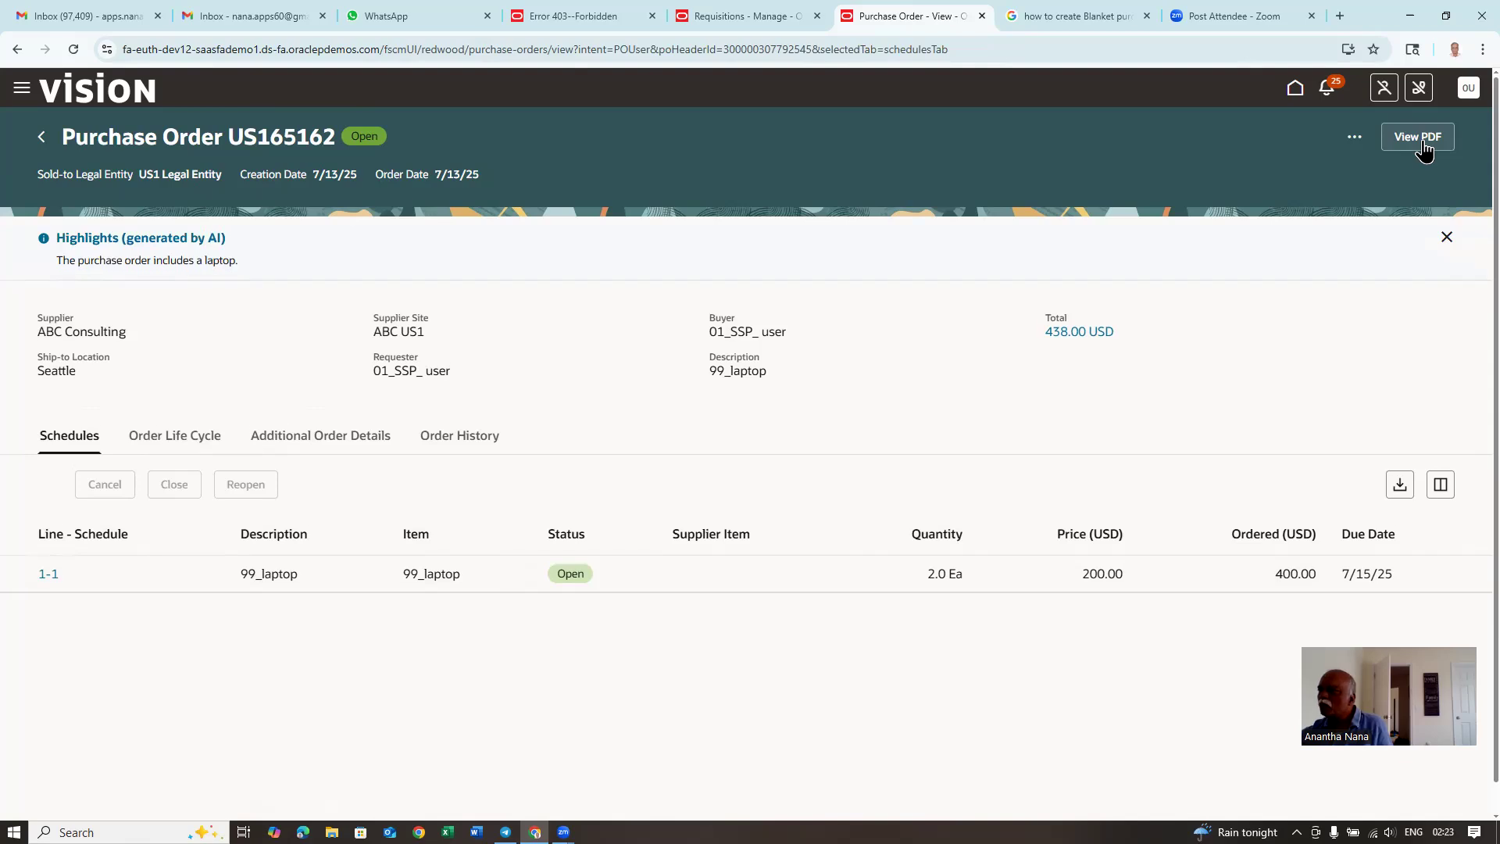
left_click(1419, 138)
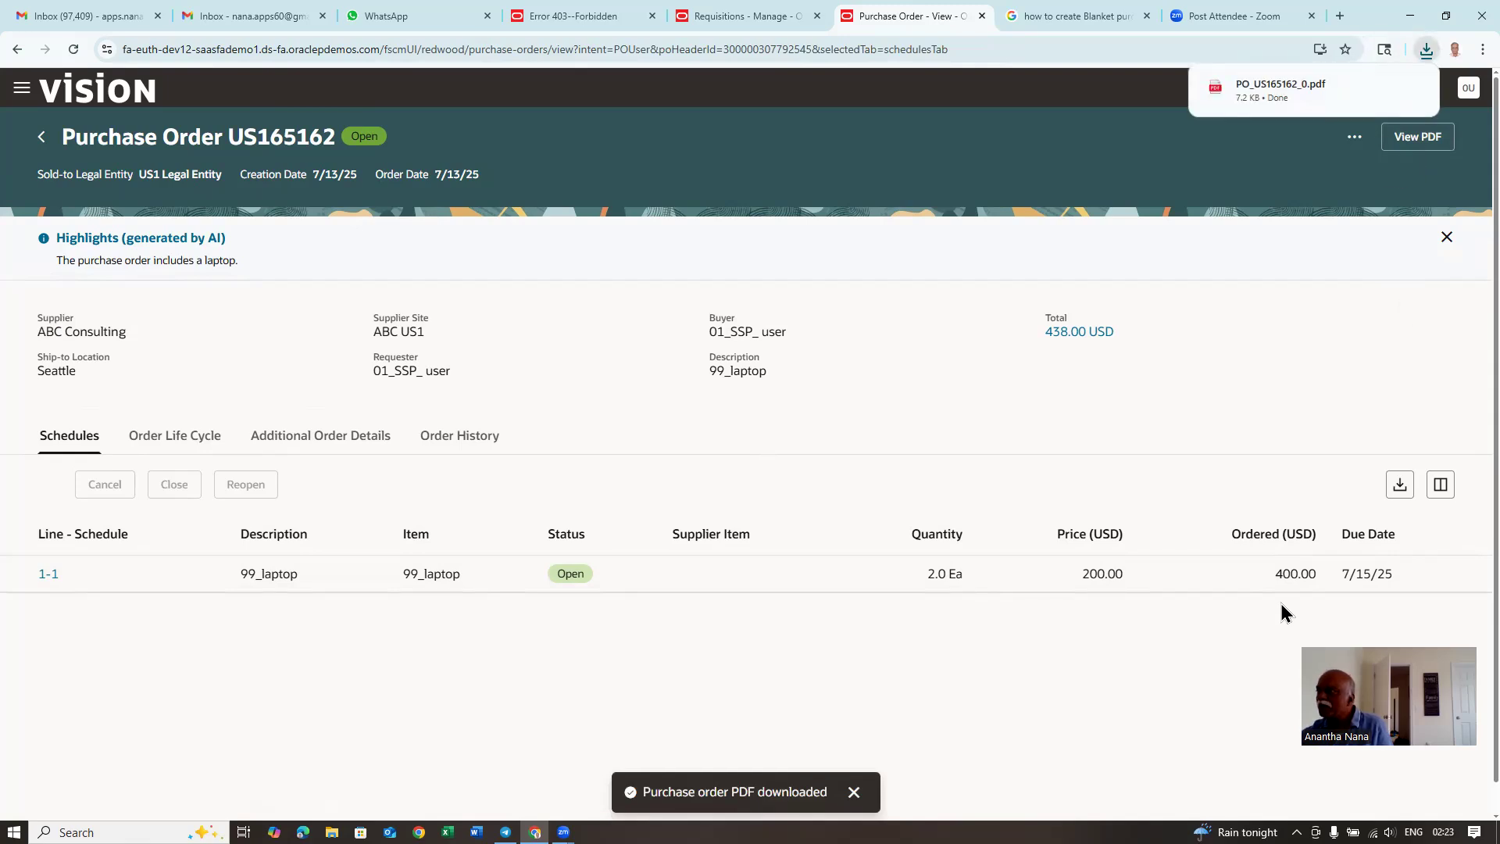
left_click(1281, 91)
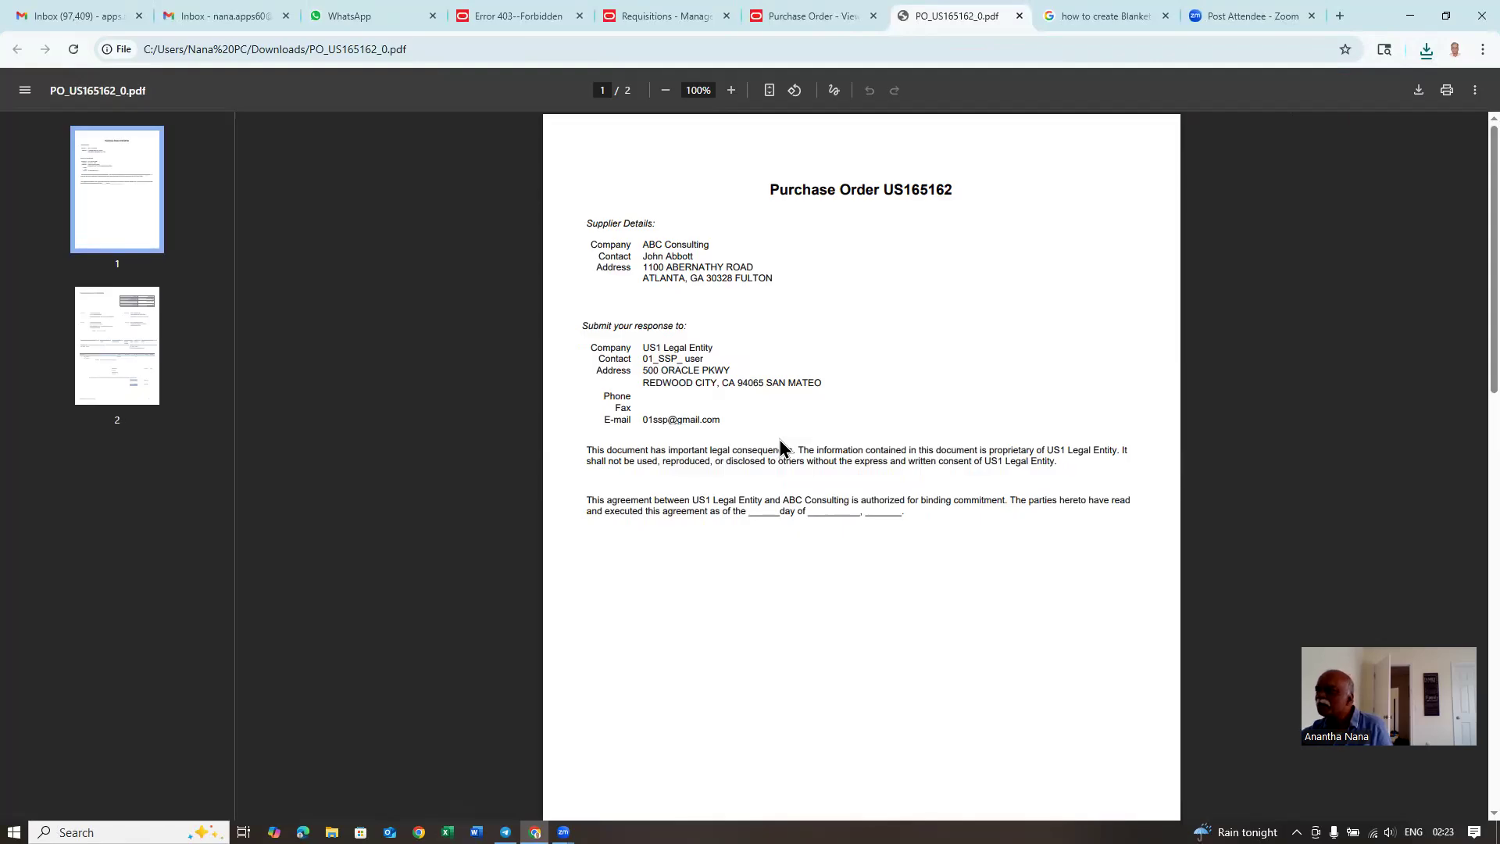
Examine both pages of the purchase order PDF, including the supplier details, the 99_laptop line, its note and the totals.
scroll(781, 447, "down", 2)
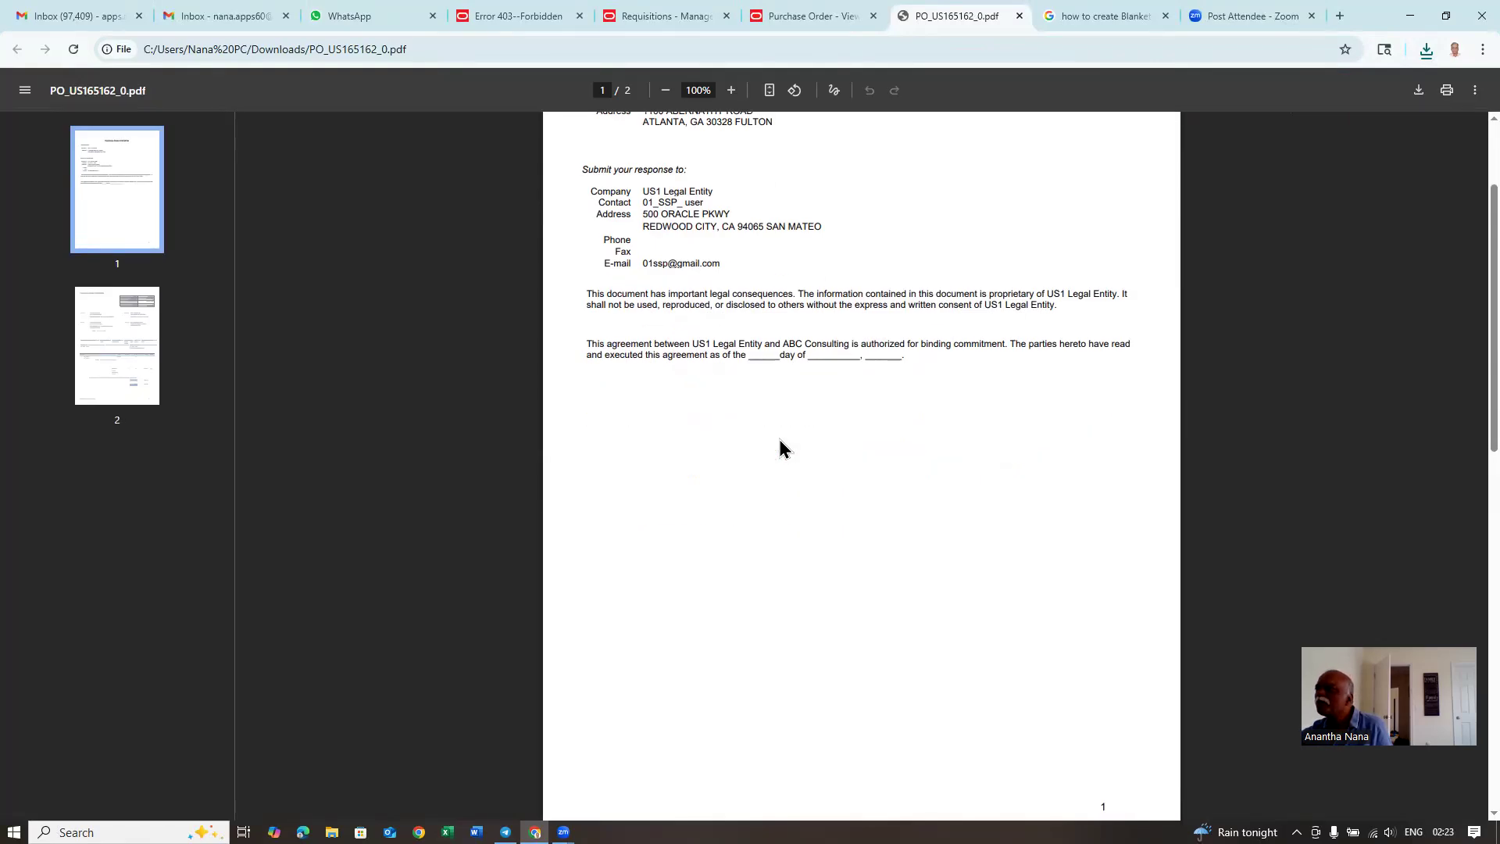
scroll(782, 448, "up", 2)
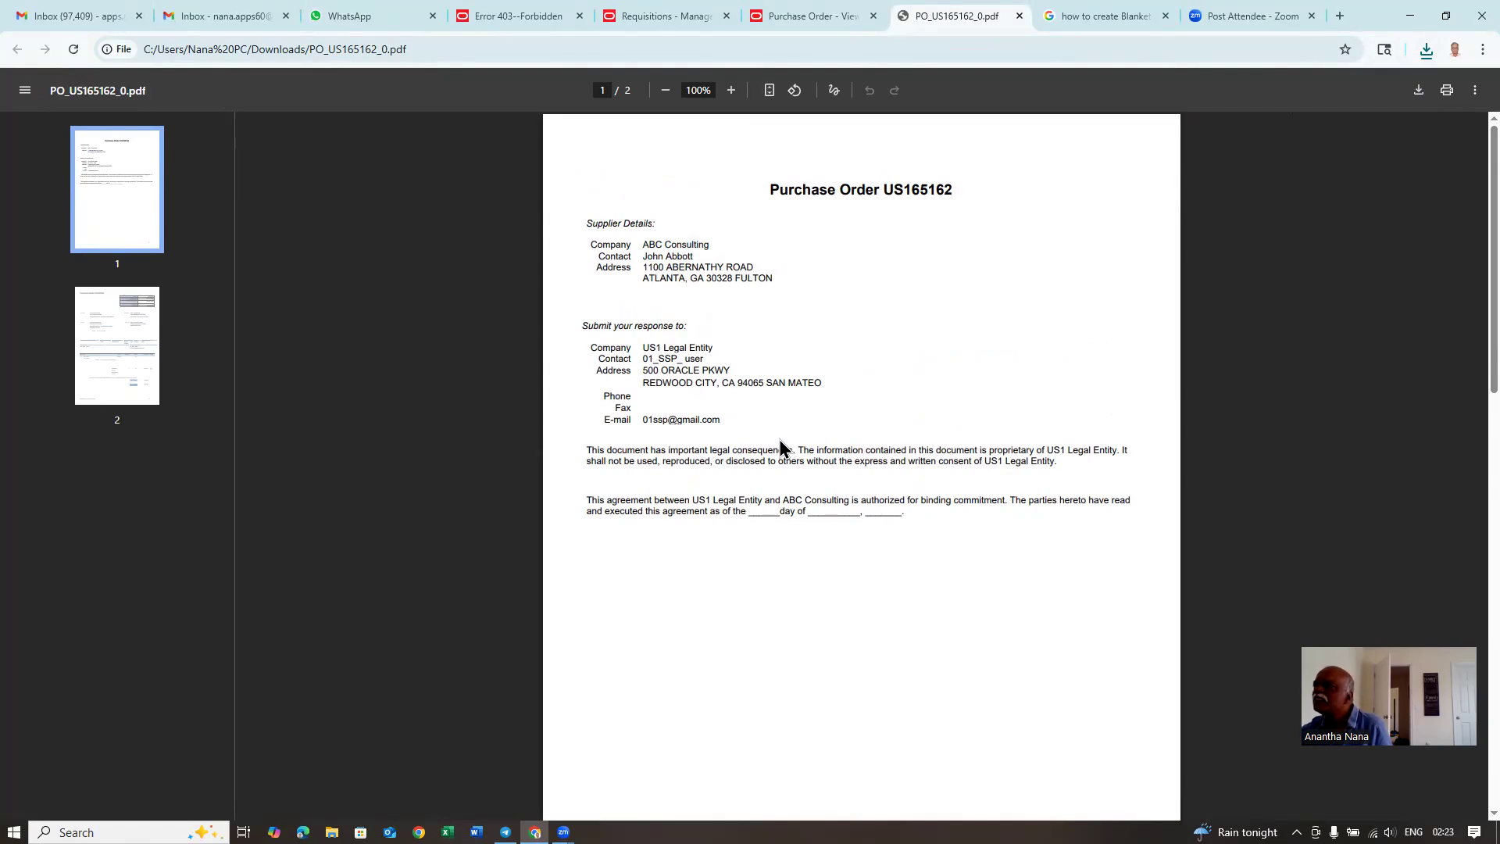
scroll(778, 448, "down", 8)
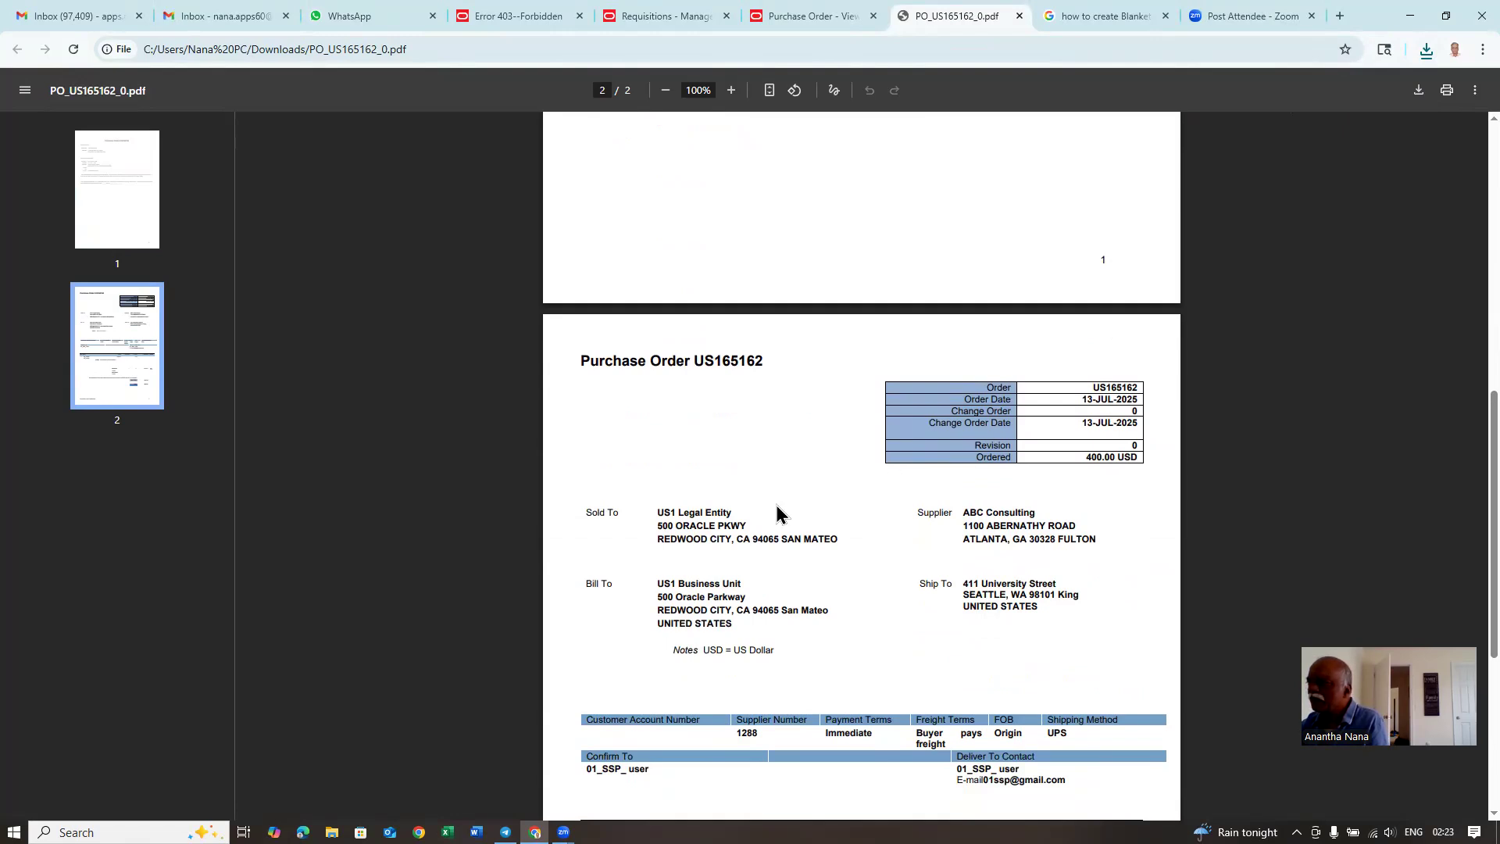
scroll(802, 602, "down", 2)
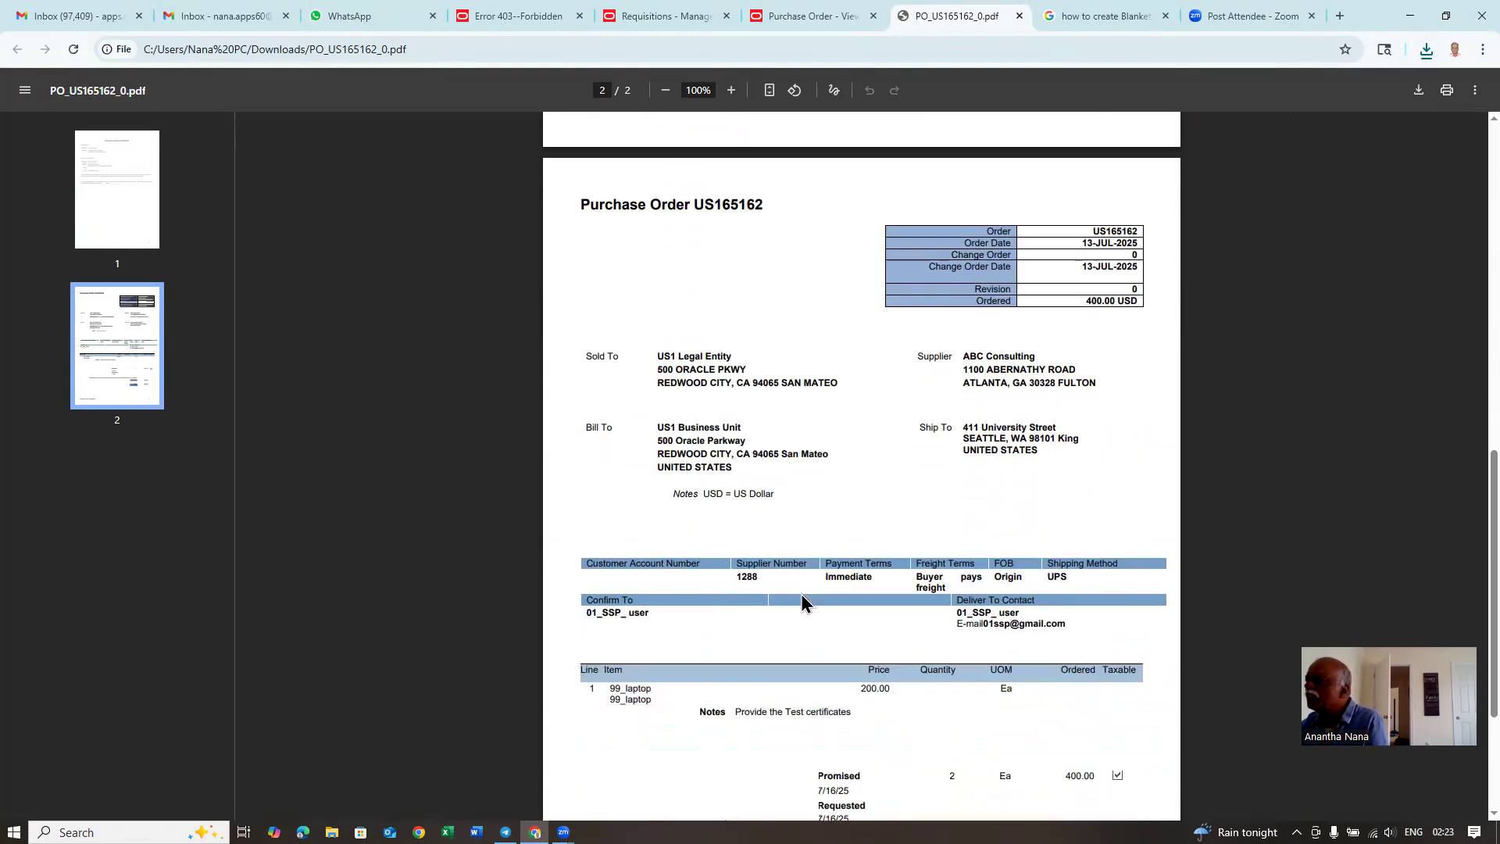
scroll(802, 602, "down", 3)
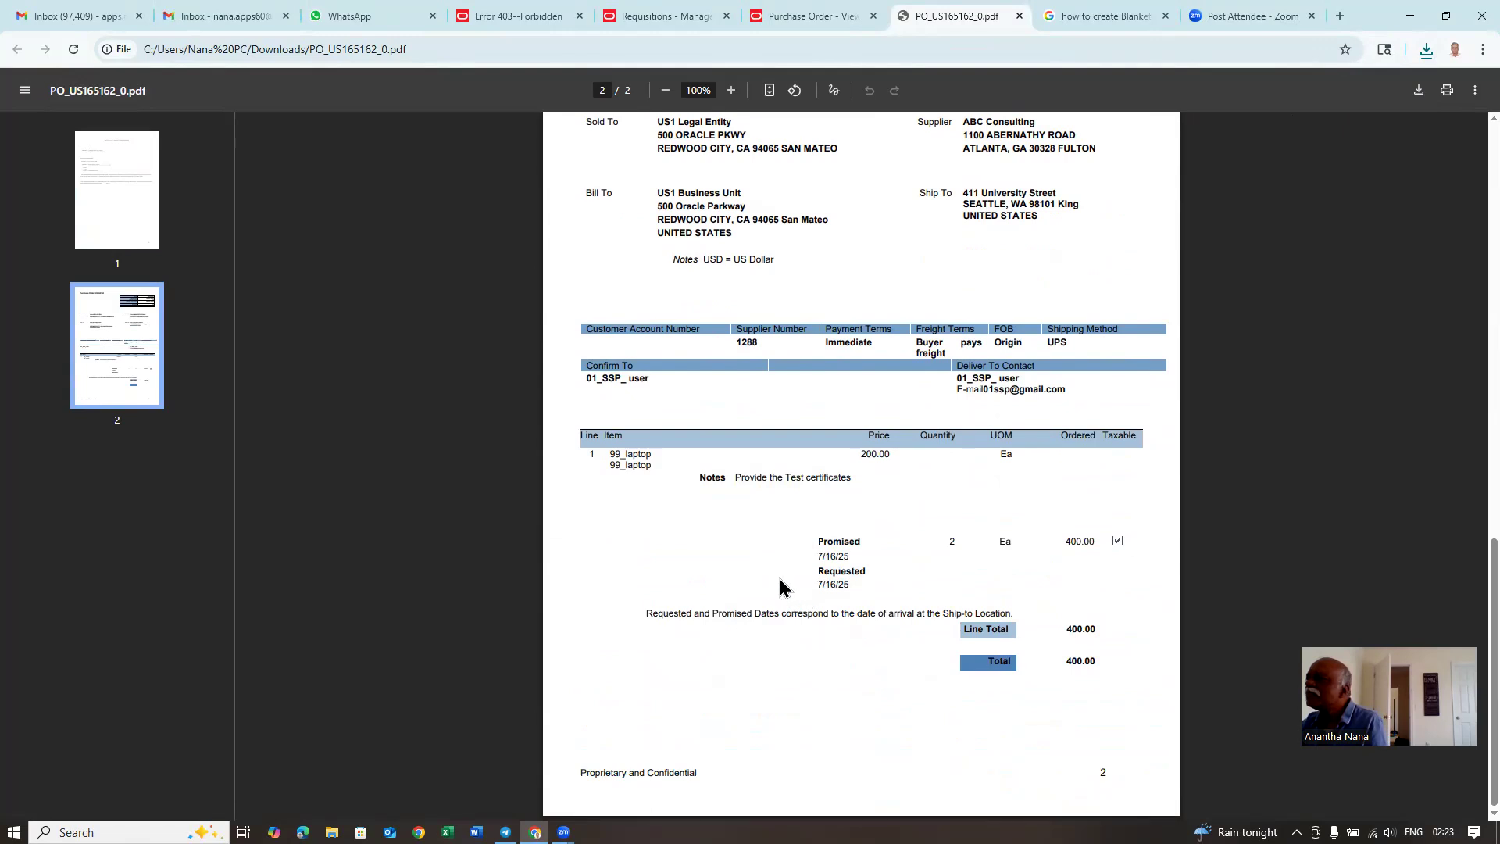
scroll(791, 576, "down", 1)
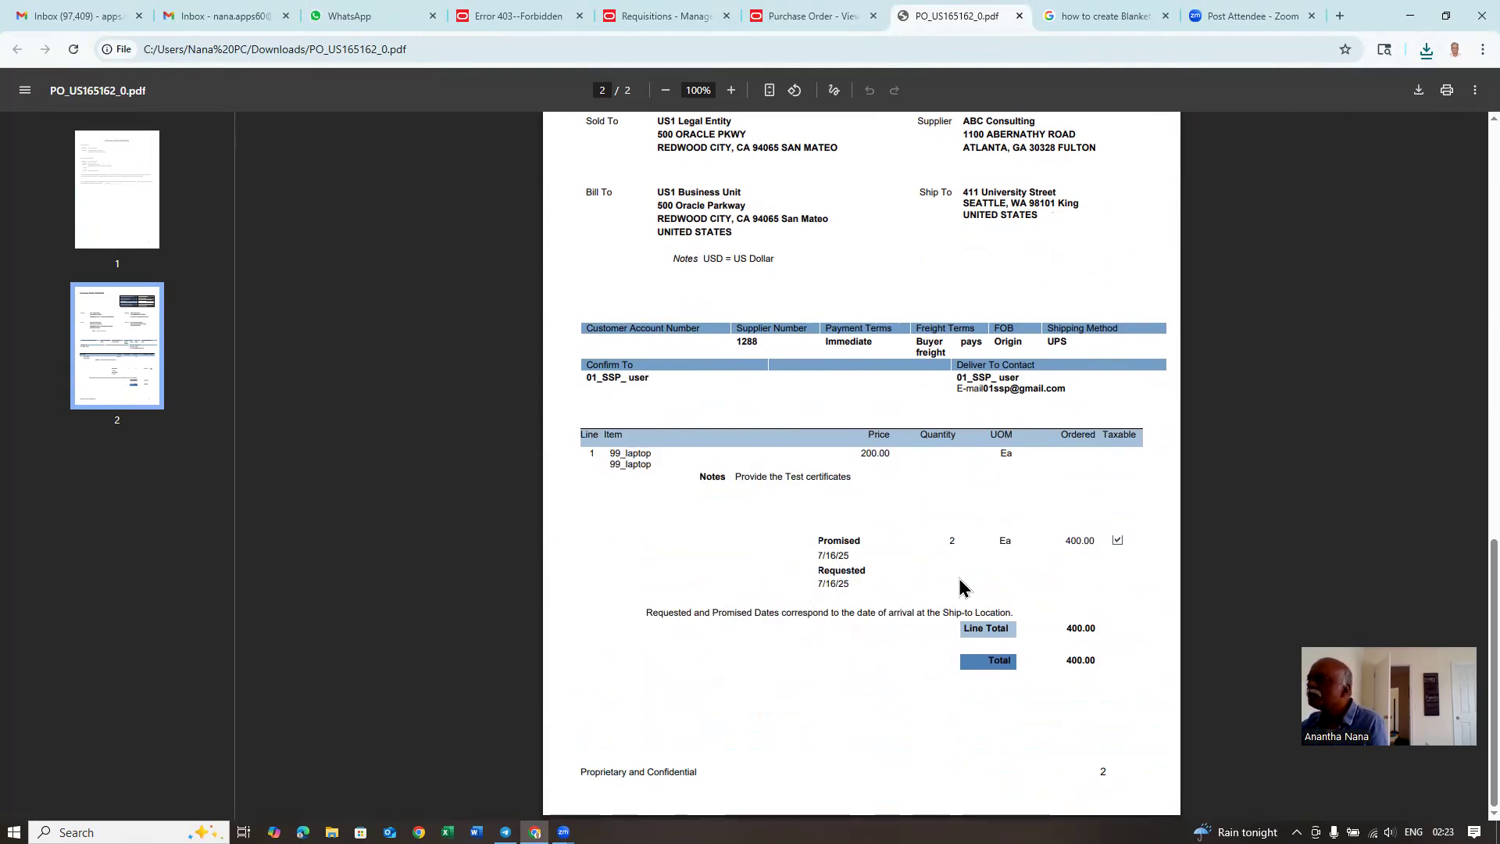
scroll(961, 586, "up", 2)
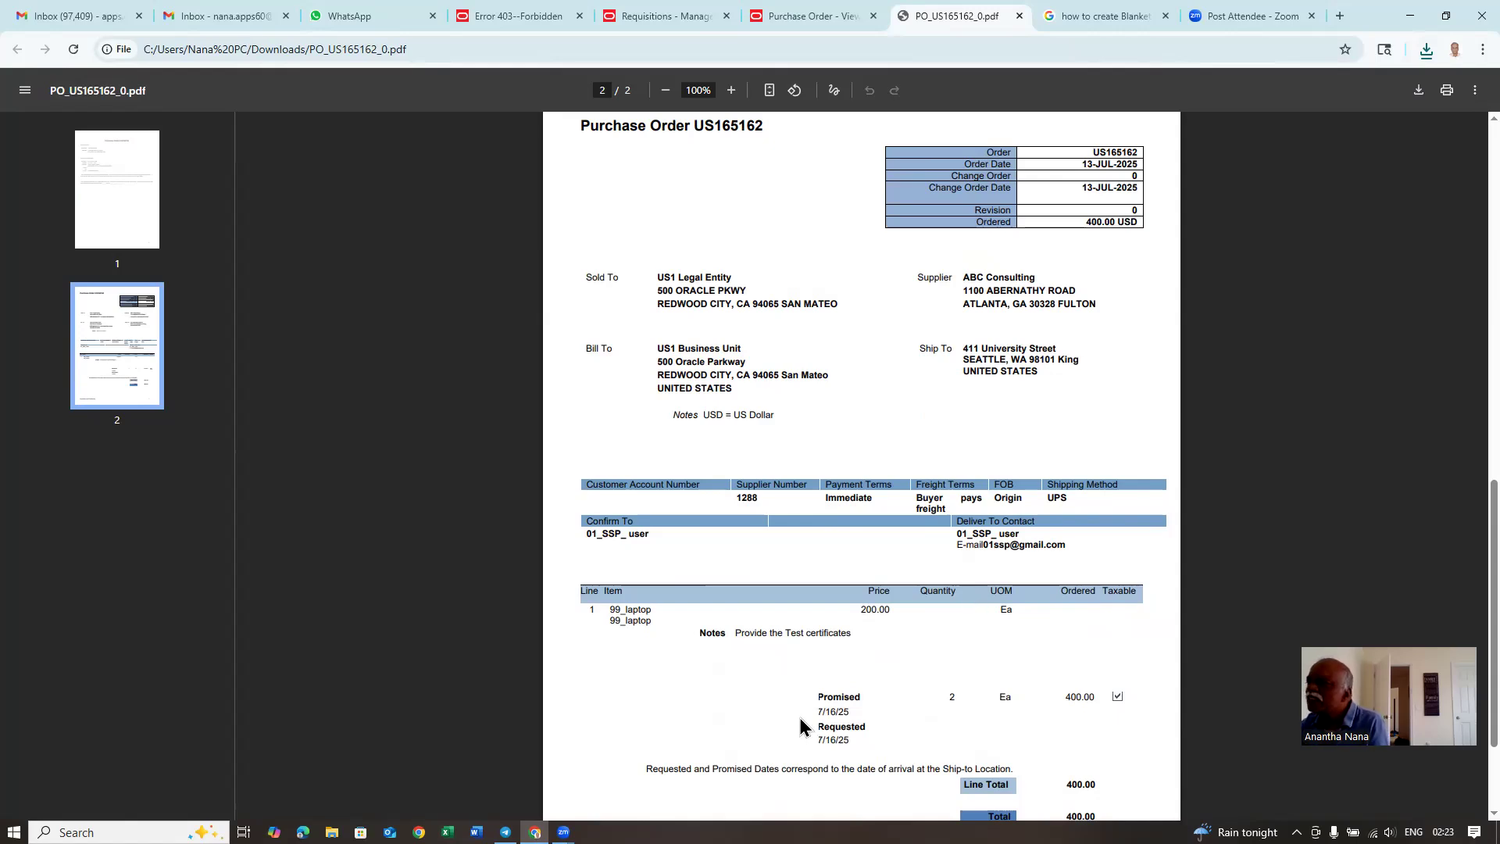
left_click_drag(739, 635, 859, 642)
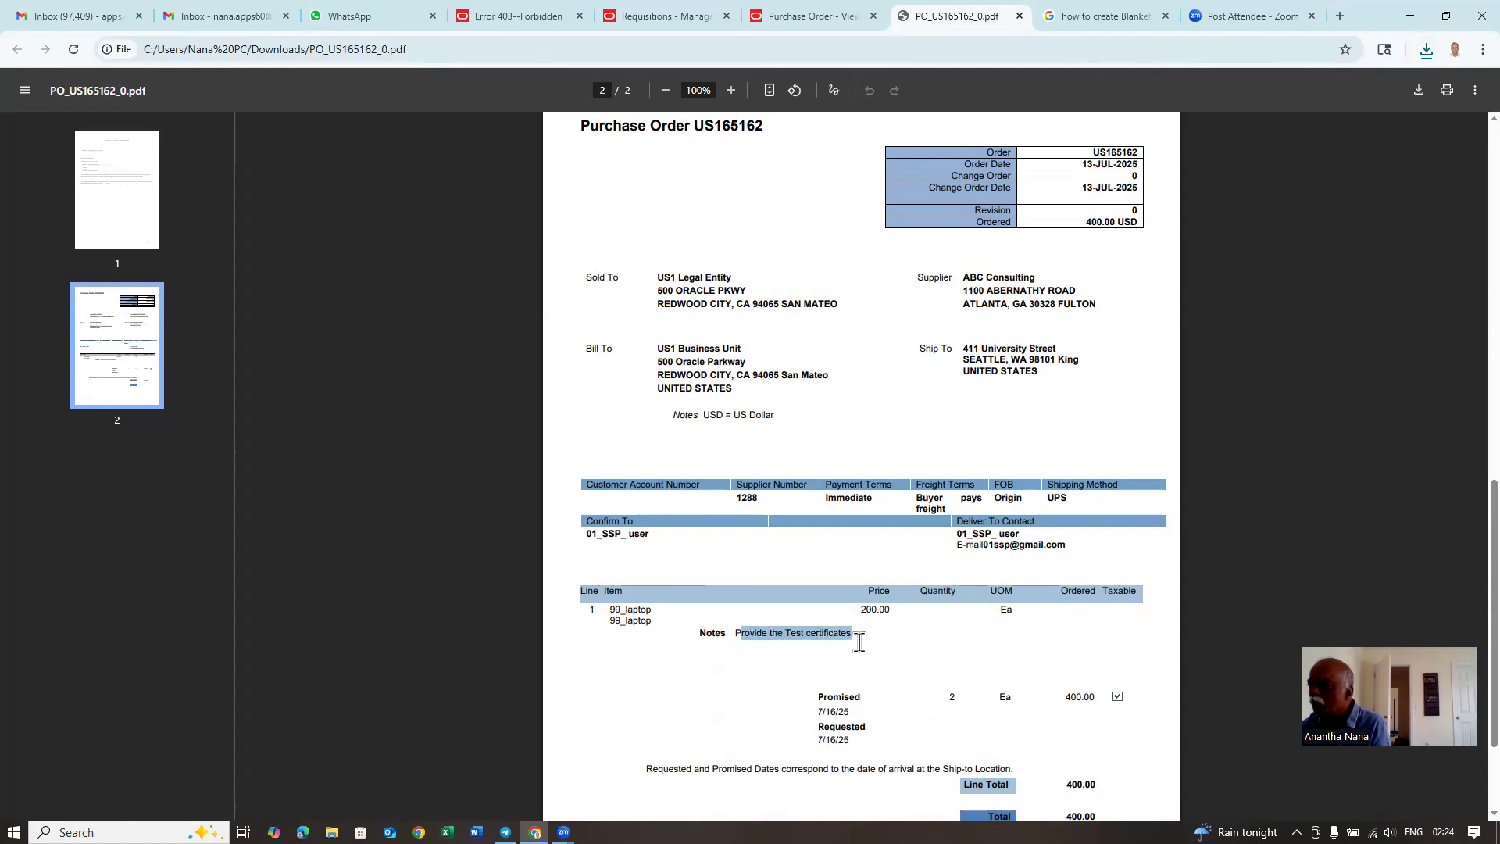
left_click(1043, 676)
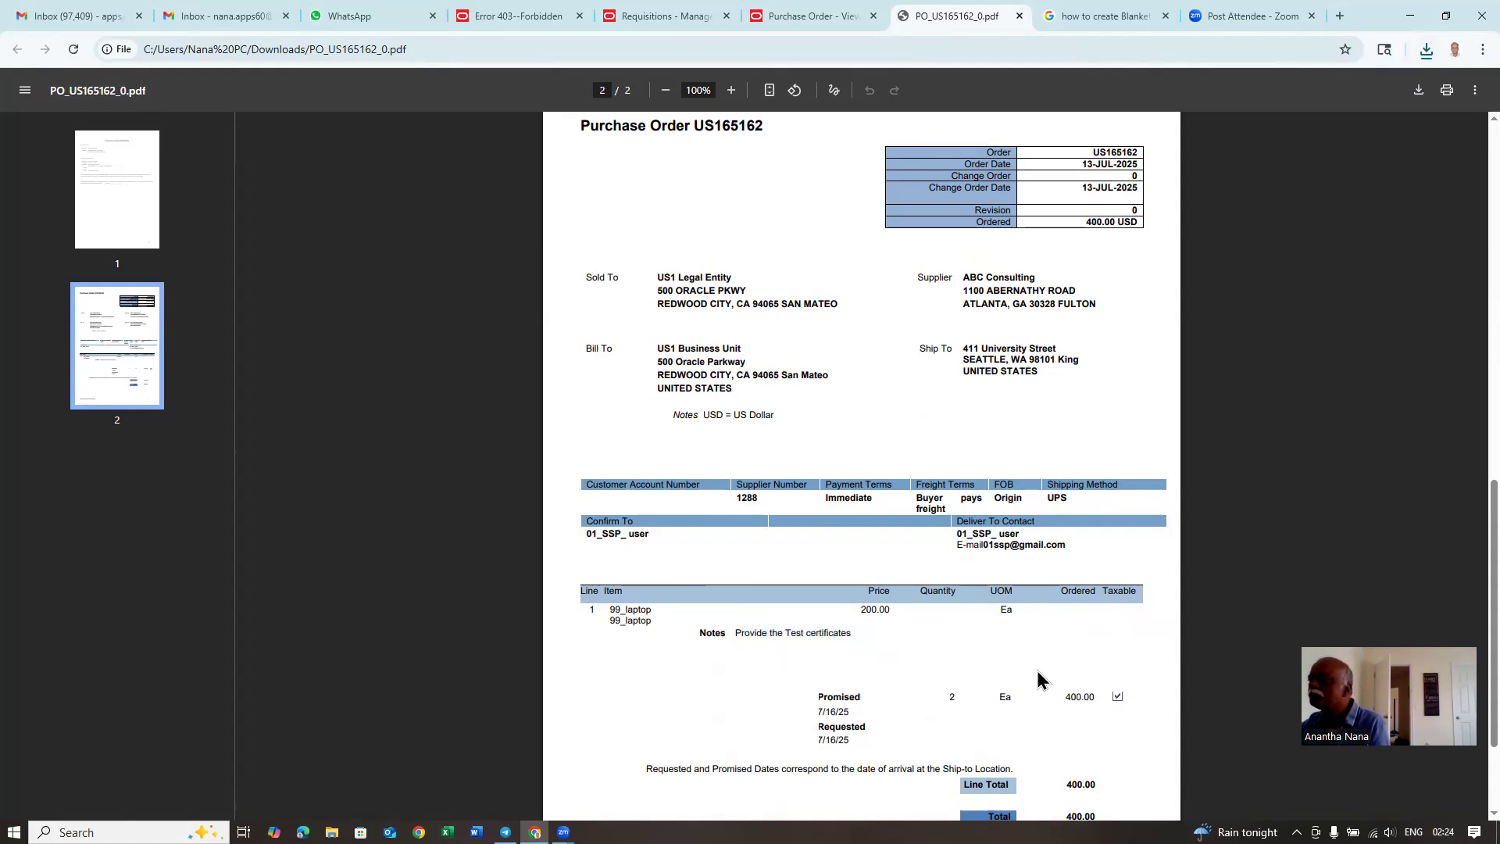
scroll(1038, 679, "up", 10)
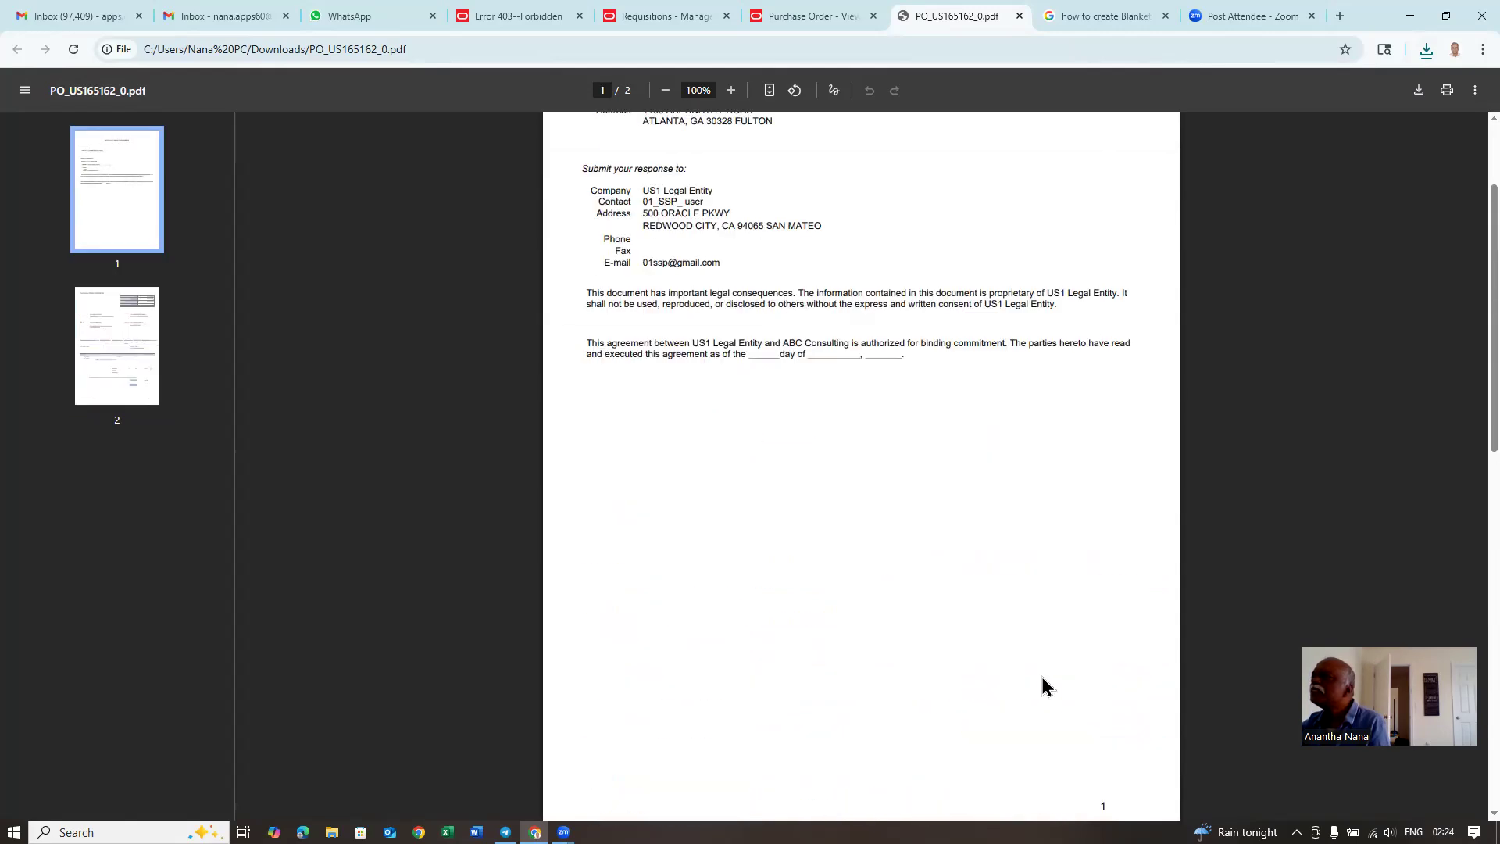
scroll(1043, 685, "up", 3)
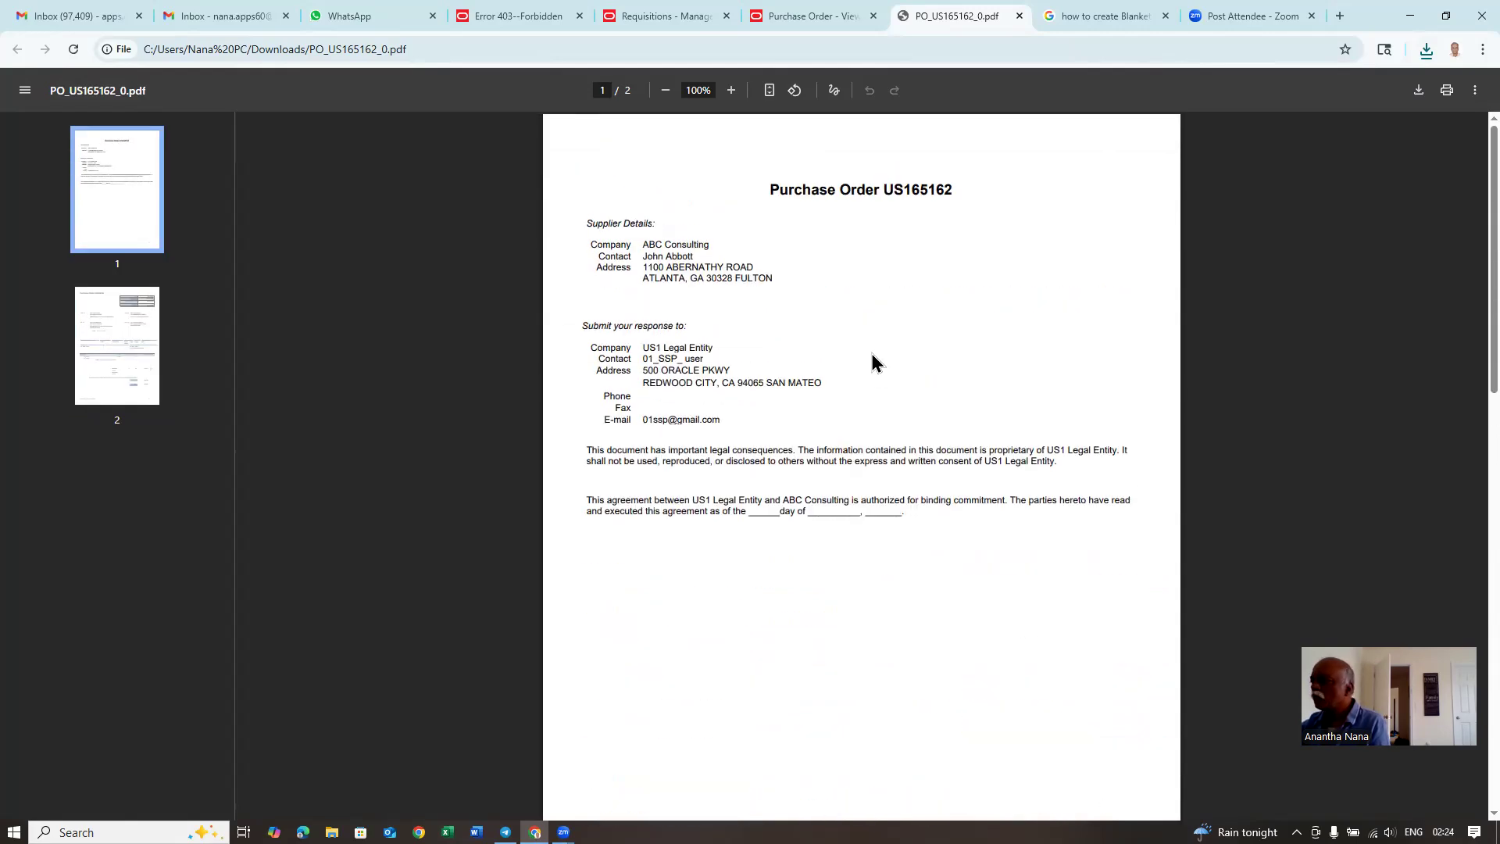